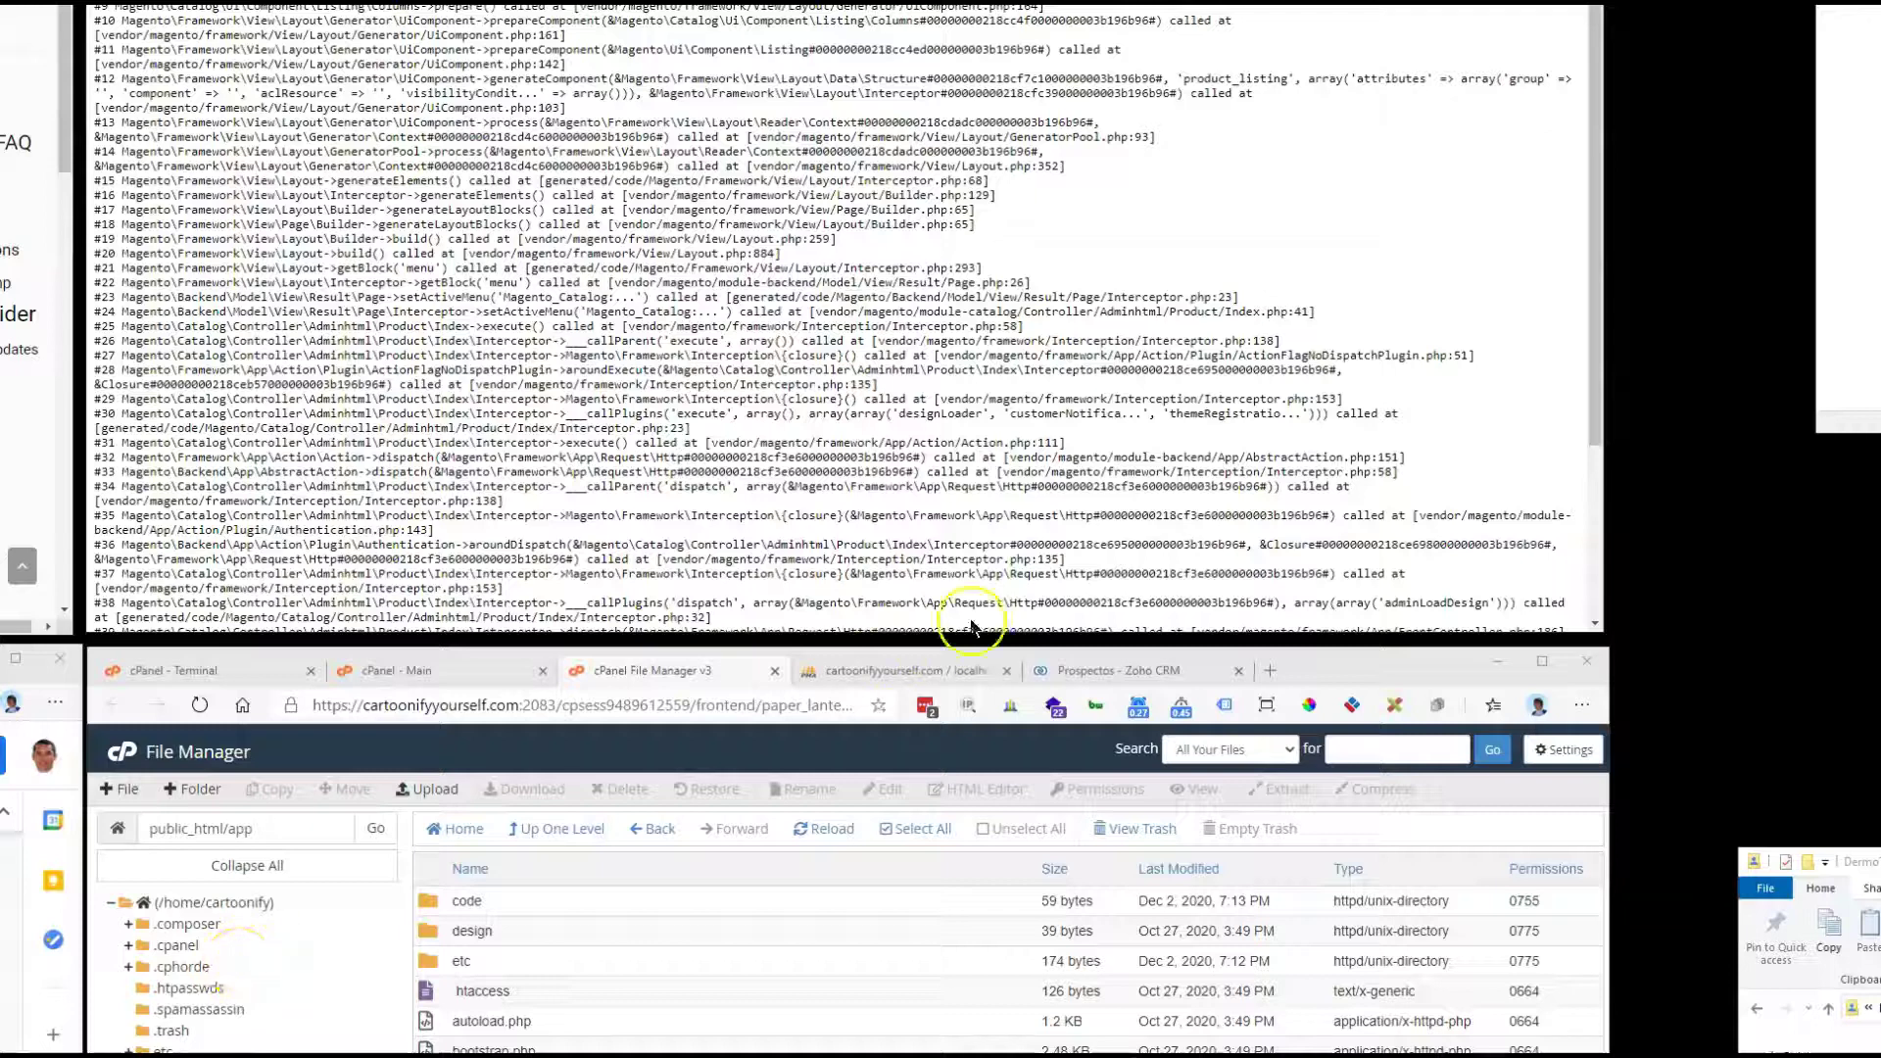
Step: Read the ReflectionException for missing Lof\MarketPlace\Model\Source\Approval, then go back to the previous admin page
left_click(1378, 674)
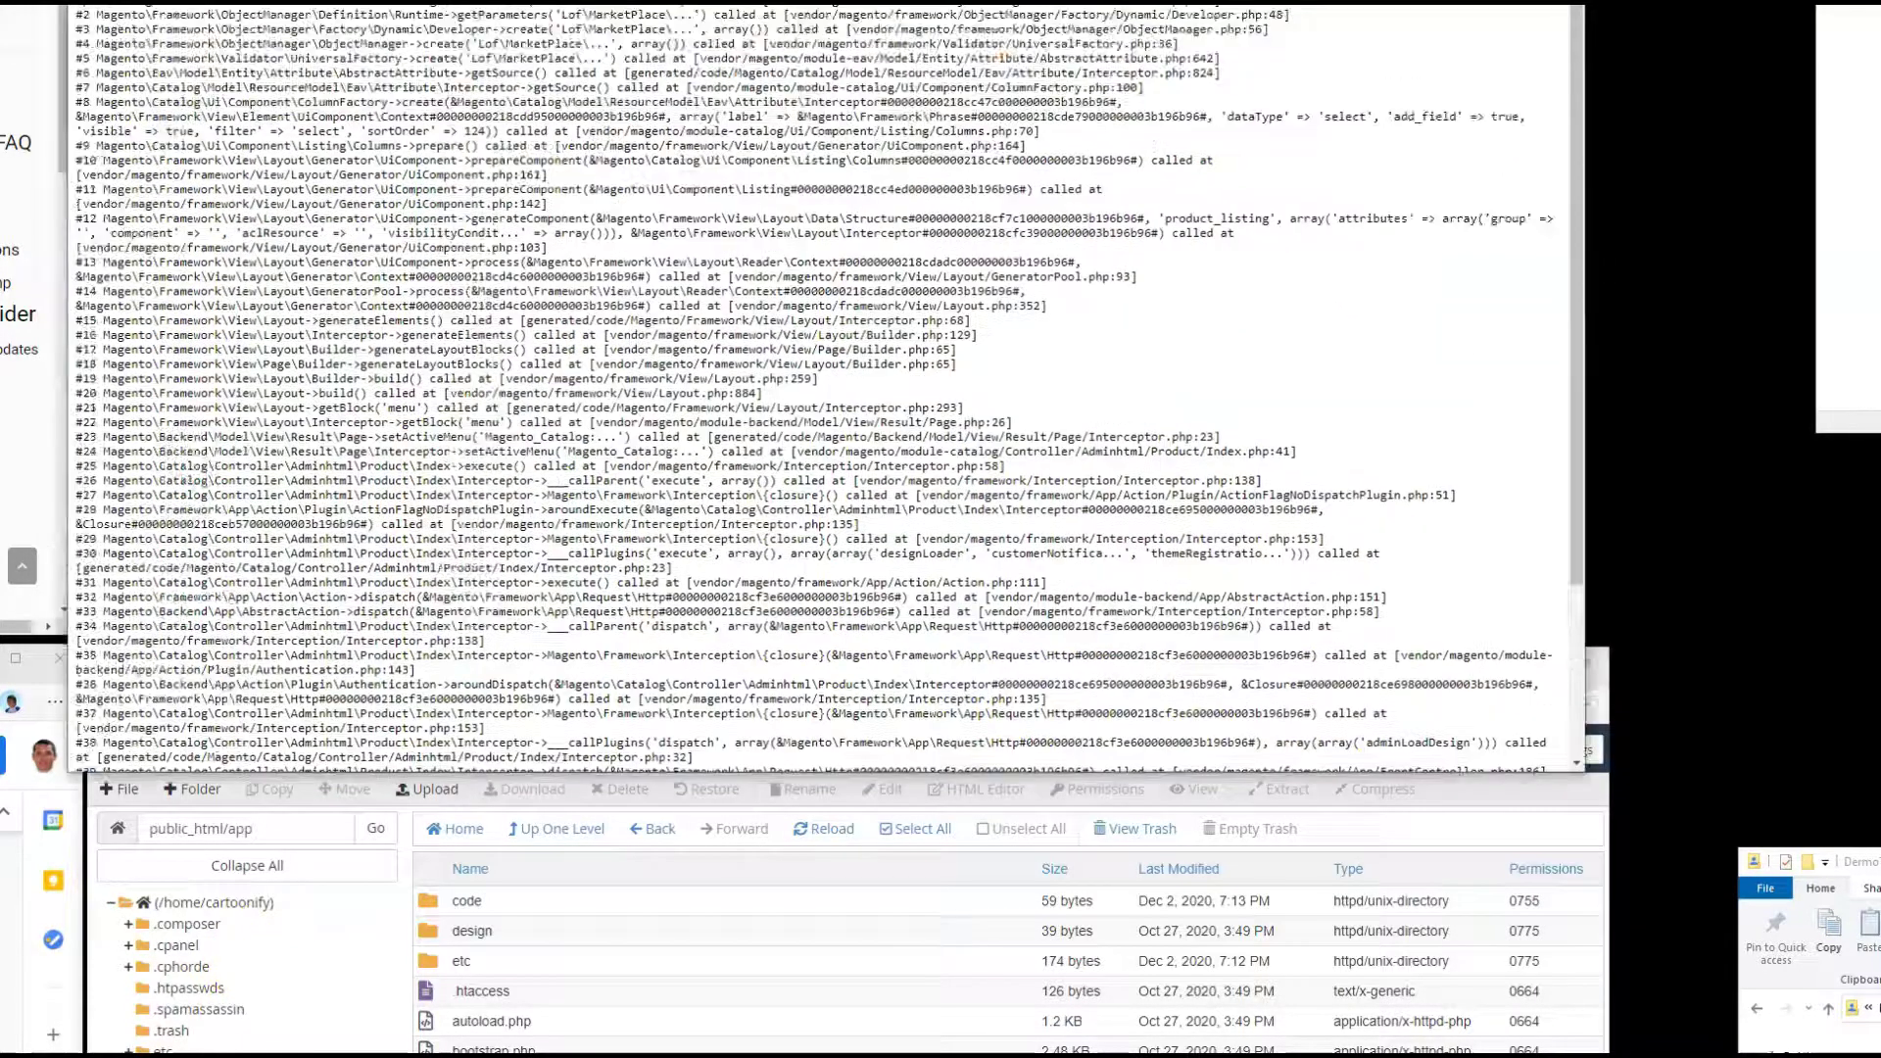
left_click_drag(1447, 2, 1362, 38)
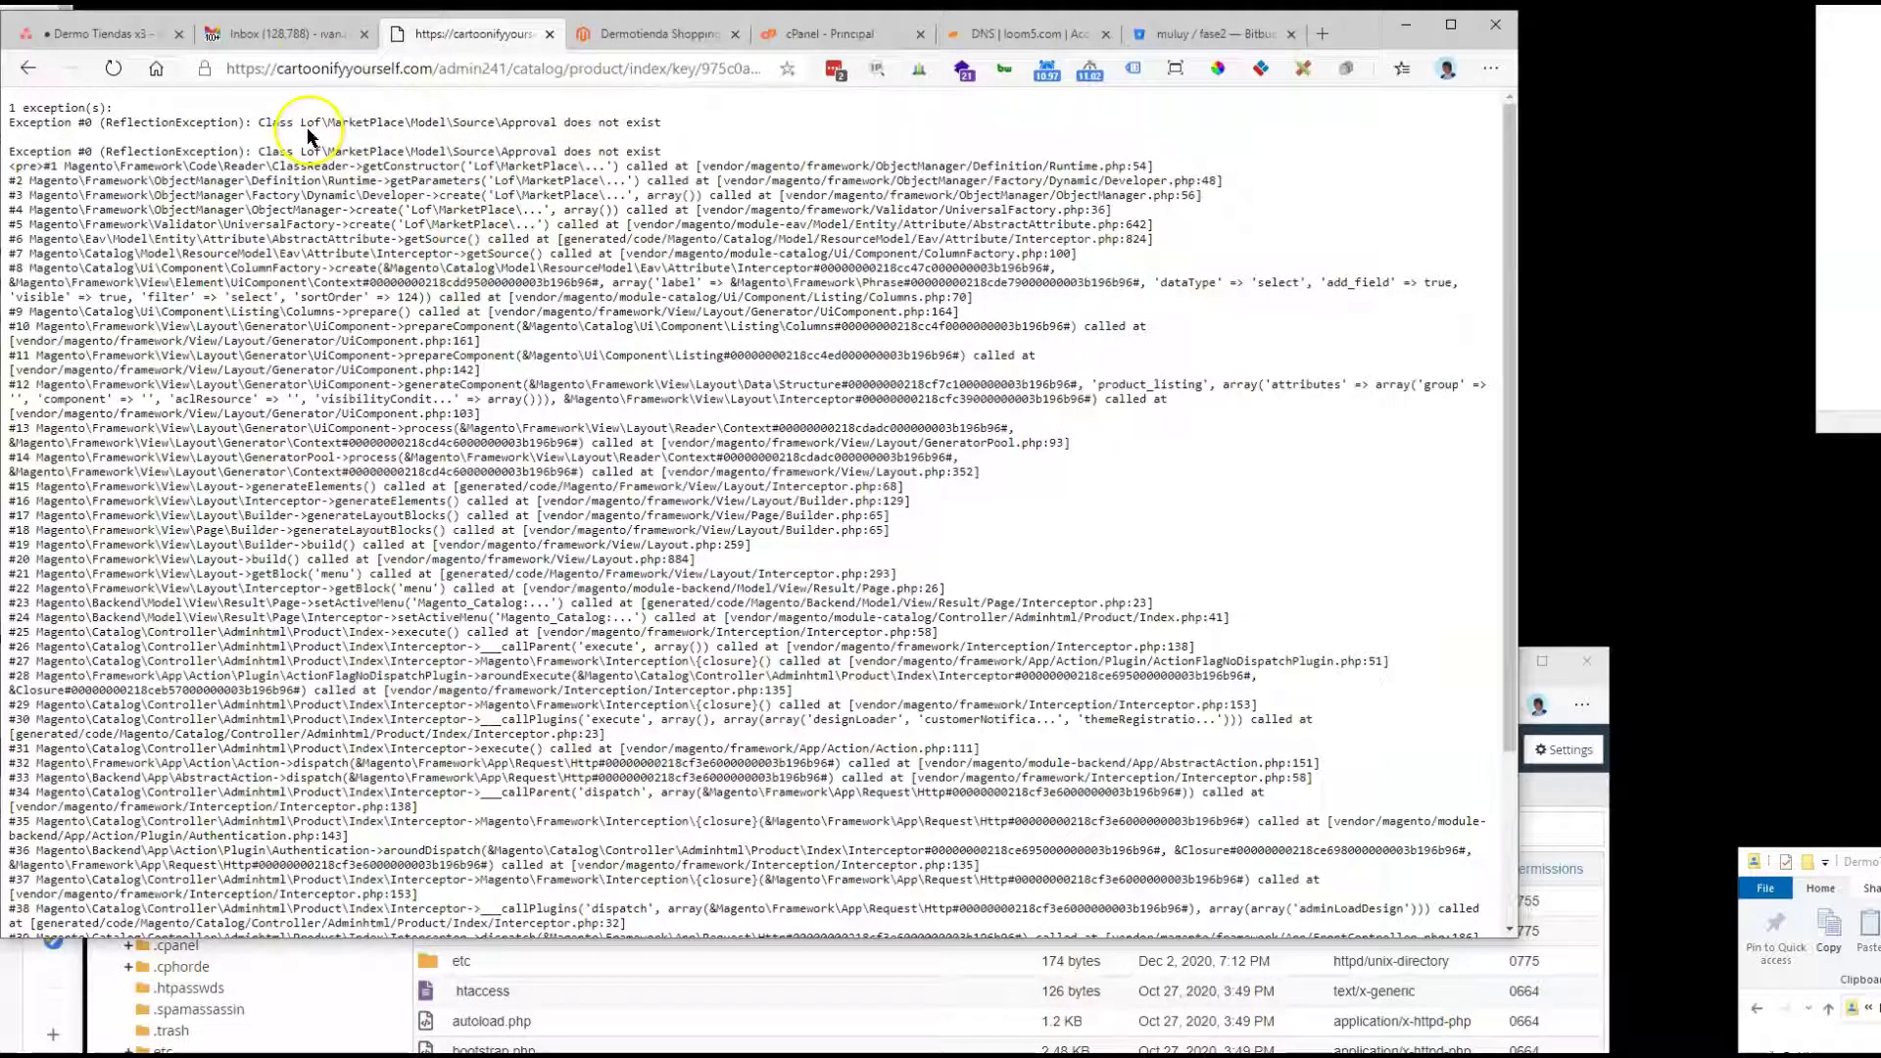
left_click_drag(301, 122, 423, 125)
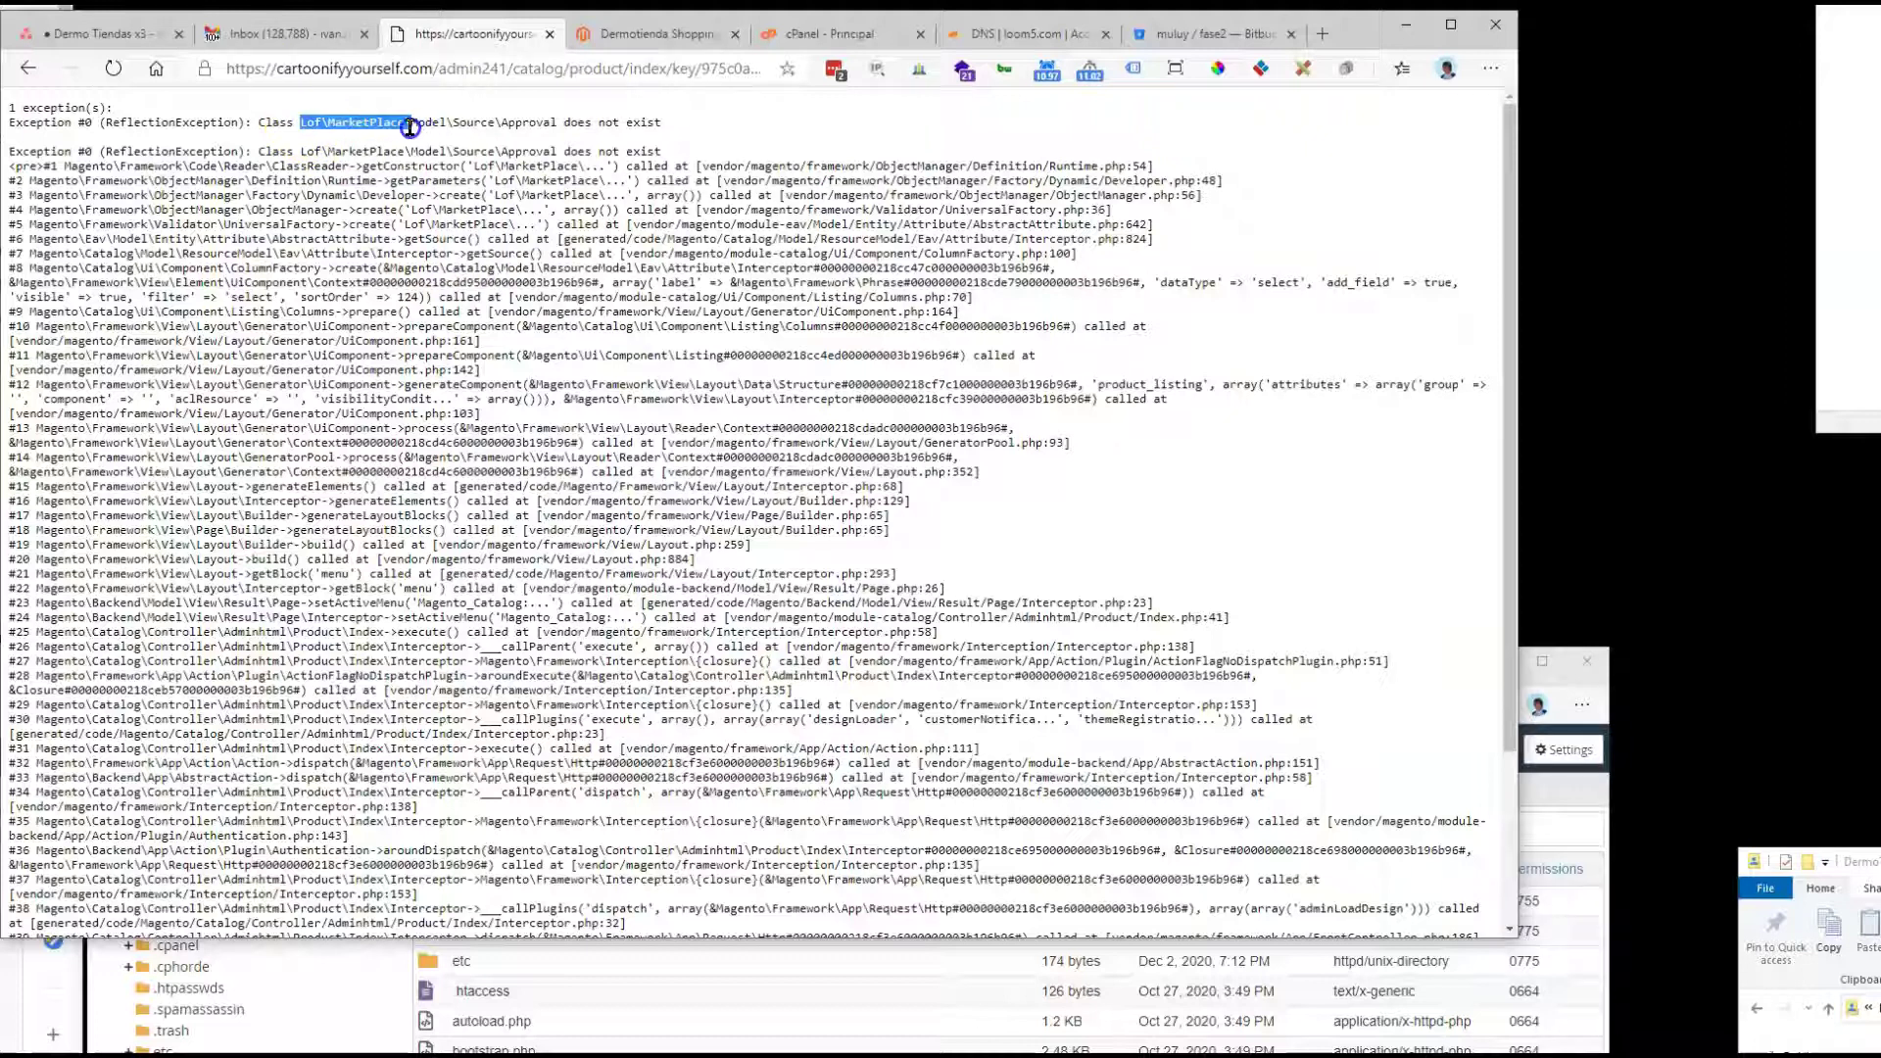
left_click(360, 125)
double_click(362, 124)
left_click(450, 233)
left_click_drag(397, 122, 604, 384)
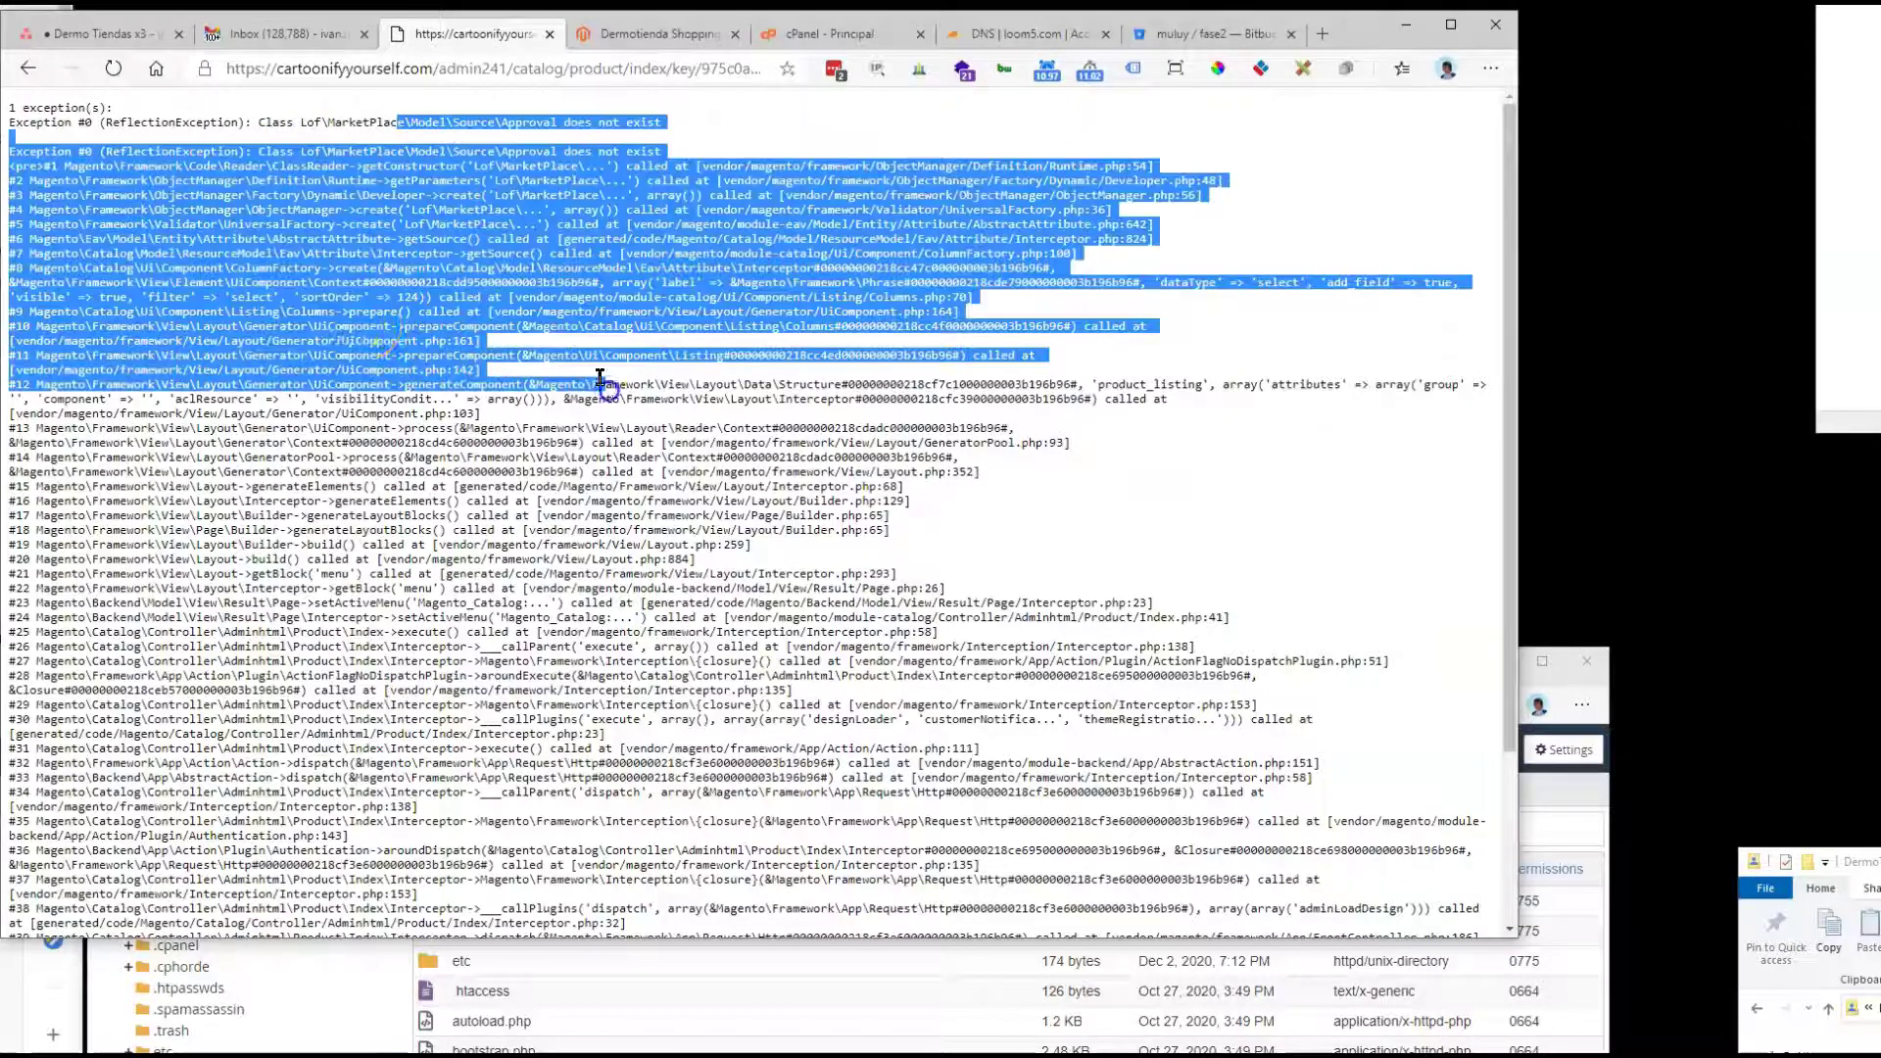
left_click(28, 69)
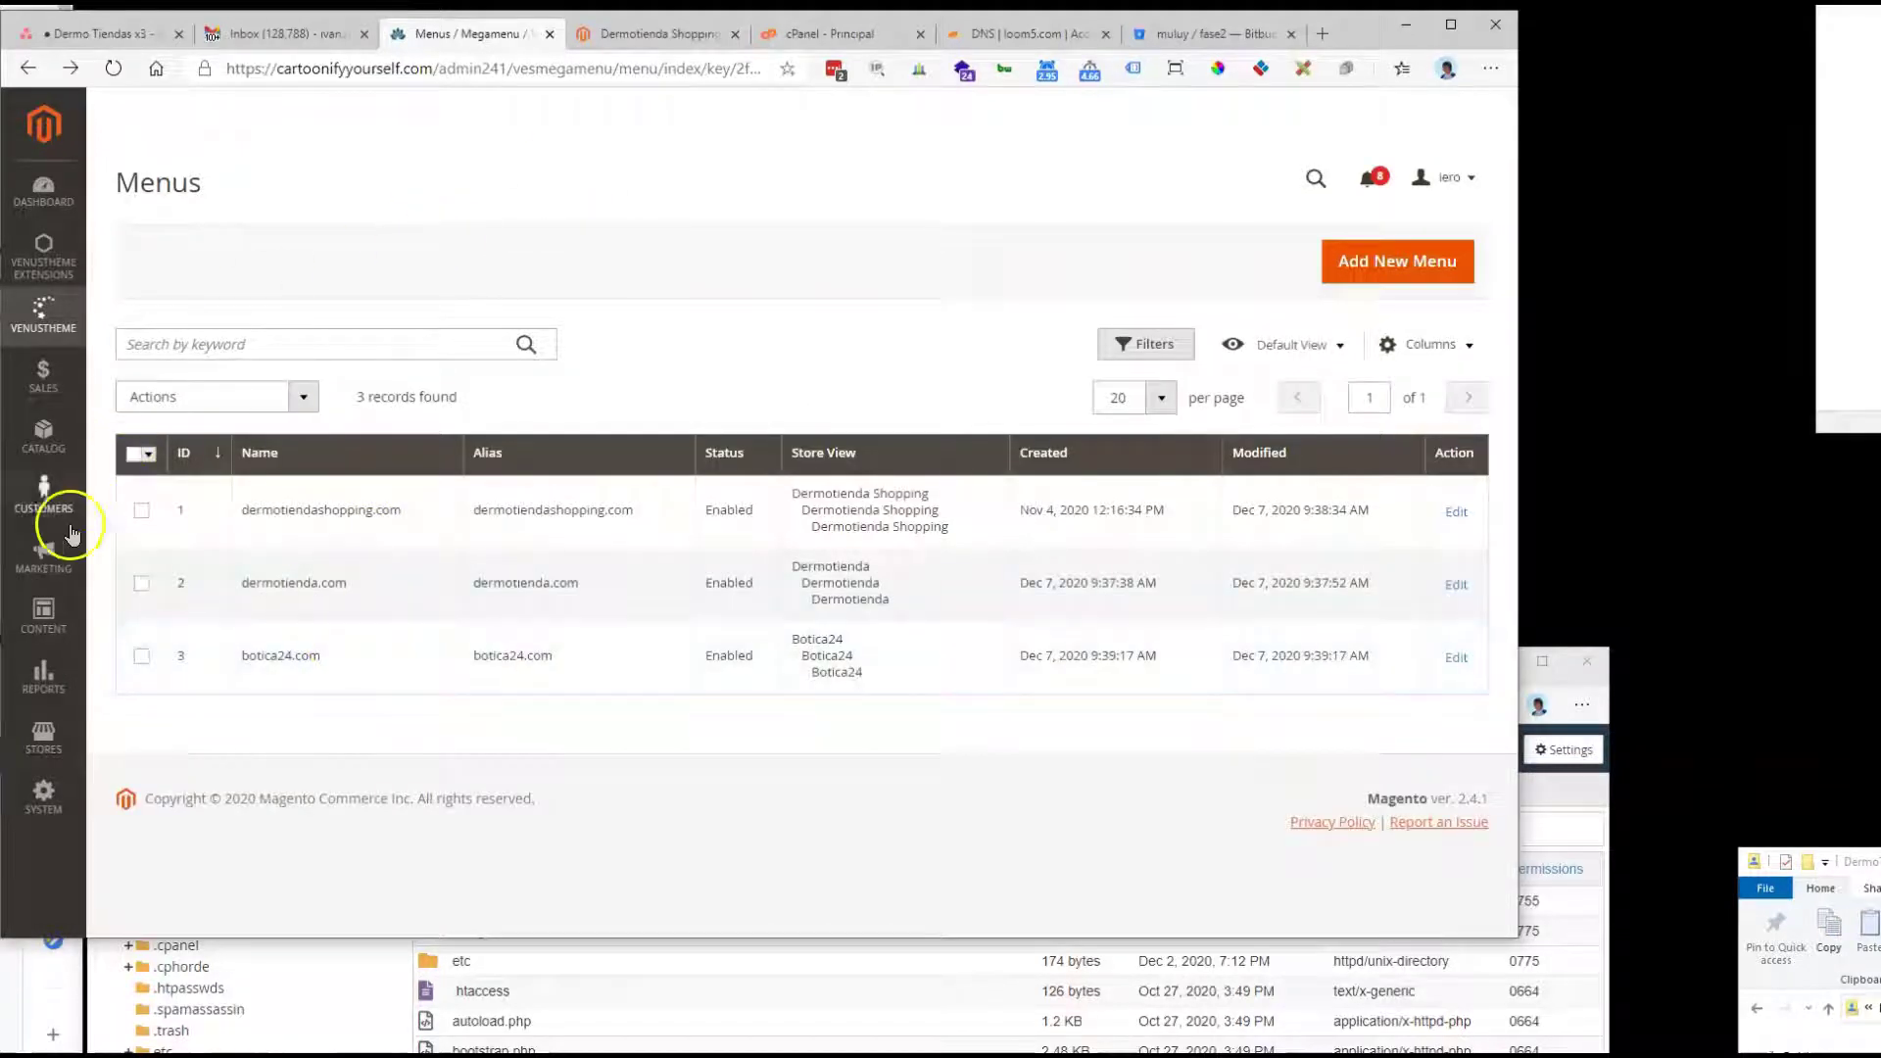
Step: Open Catalog > Products from the Megamenu Menus page; it fails again with the Approval class error
left_click(40, 490)
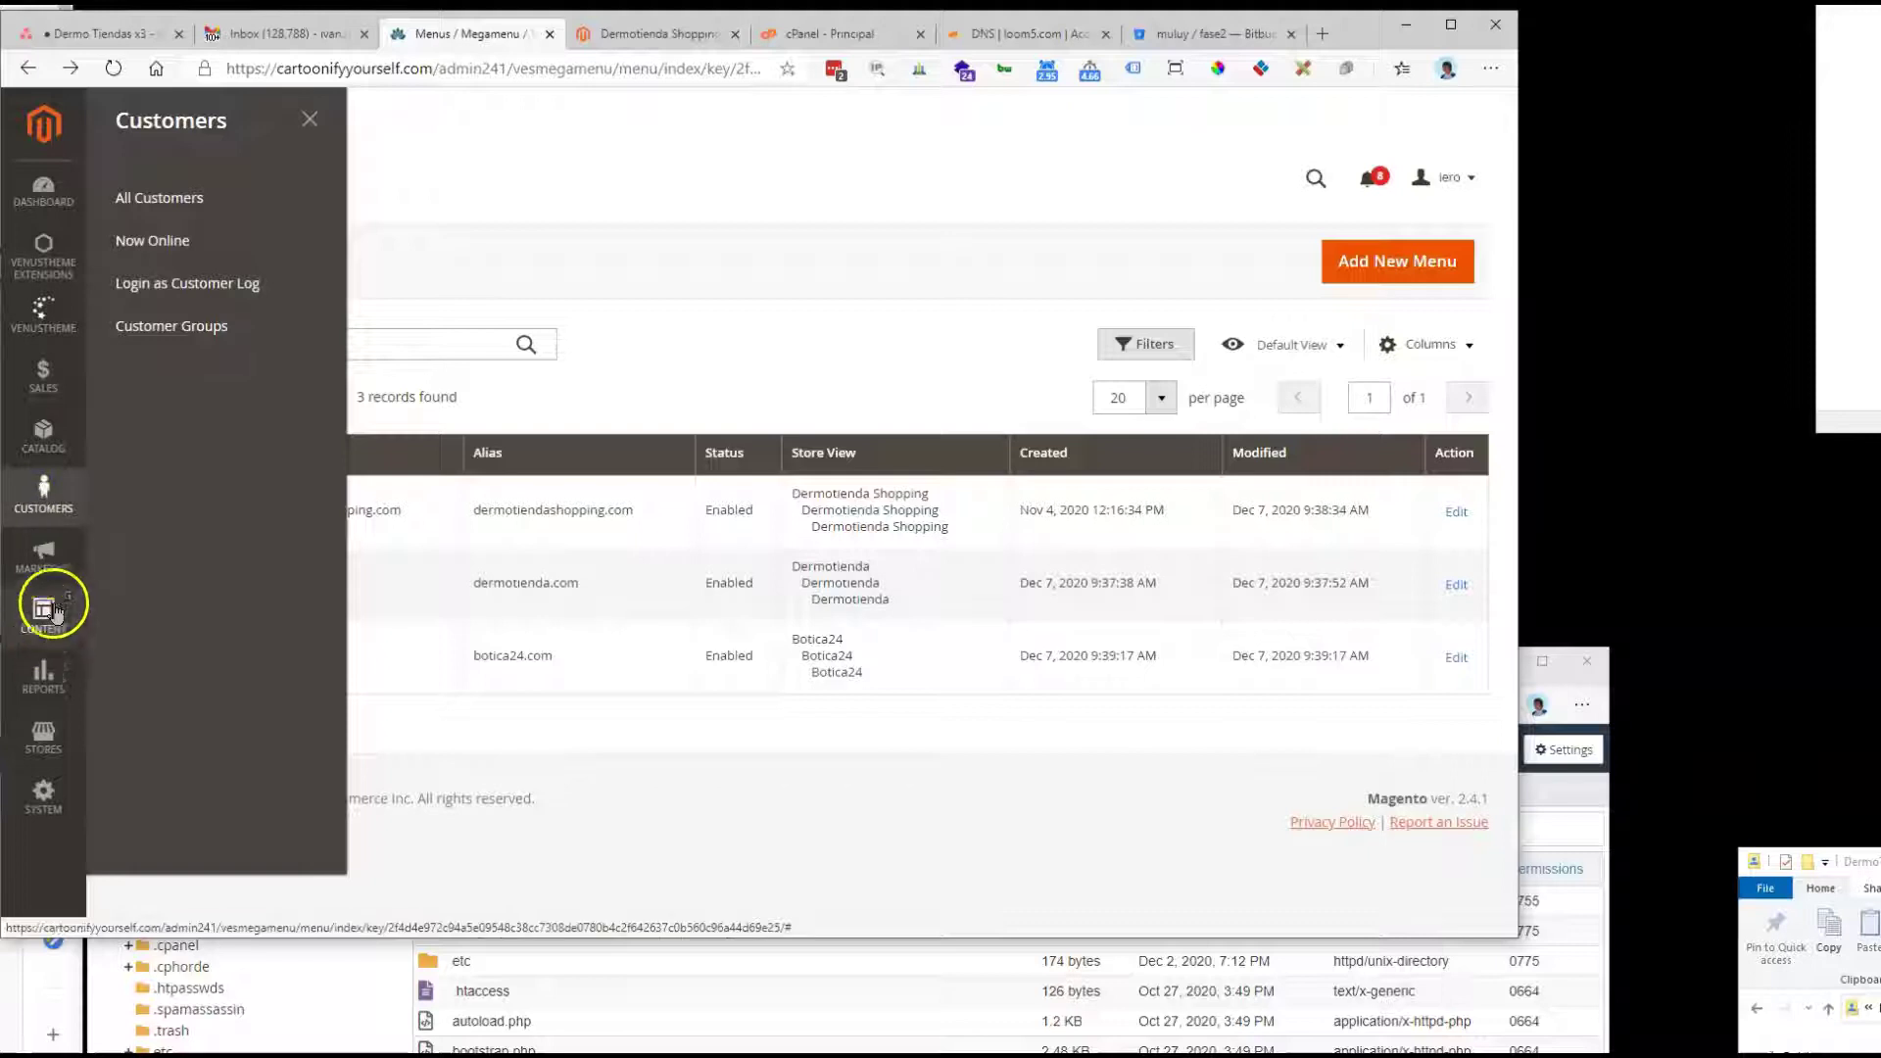
left_click(43, 737)
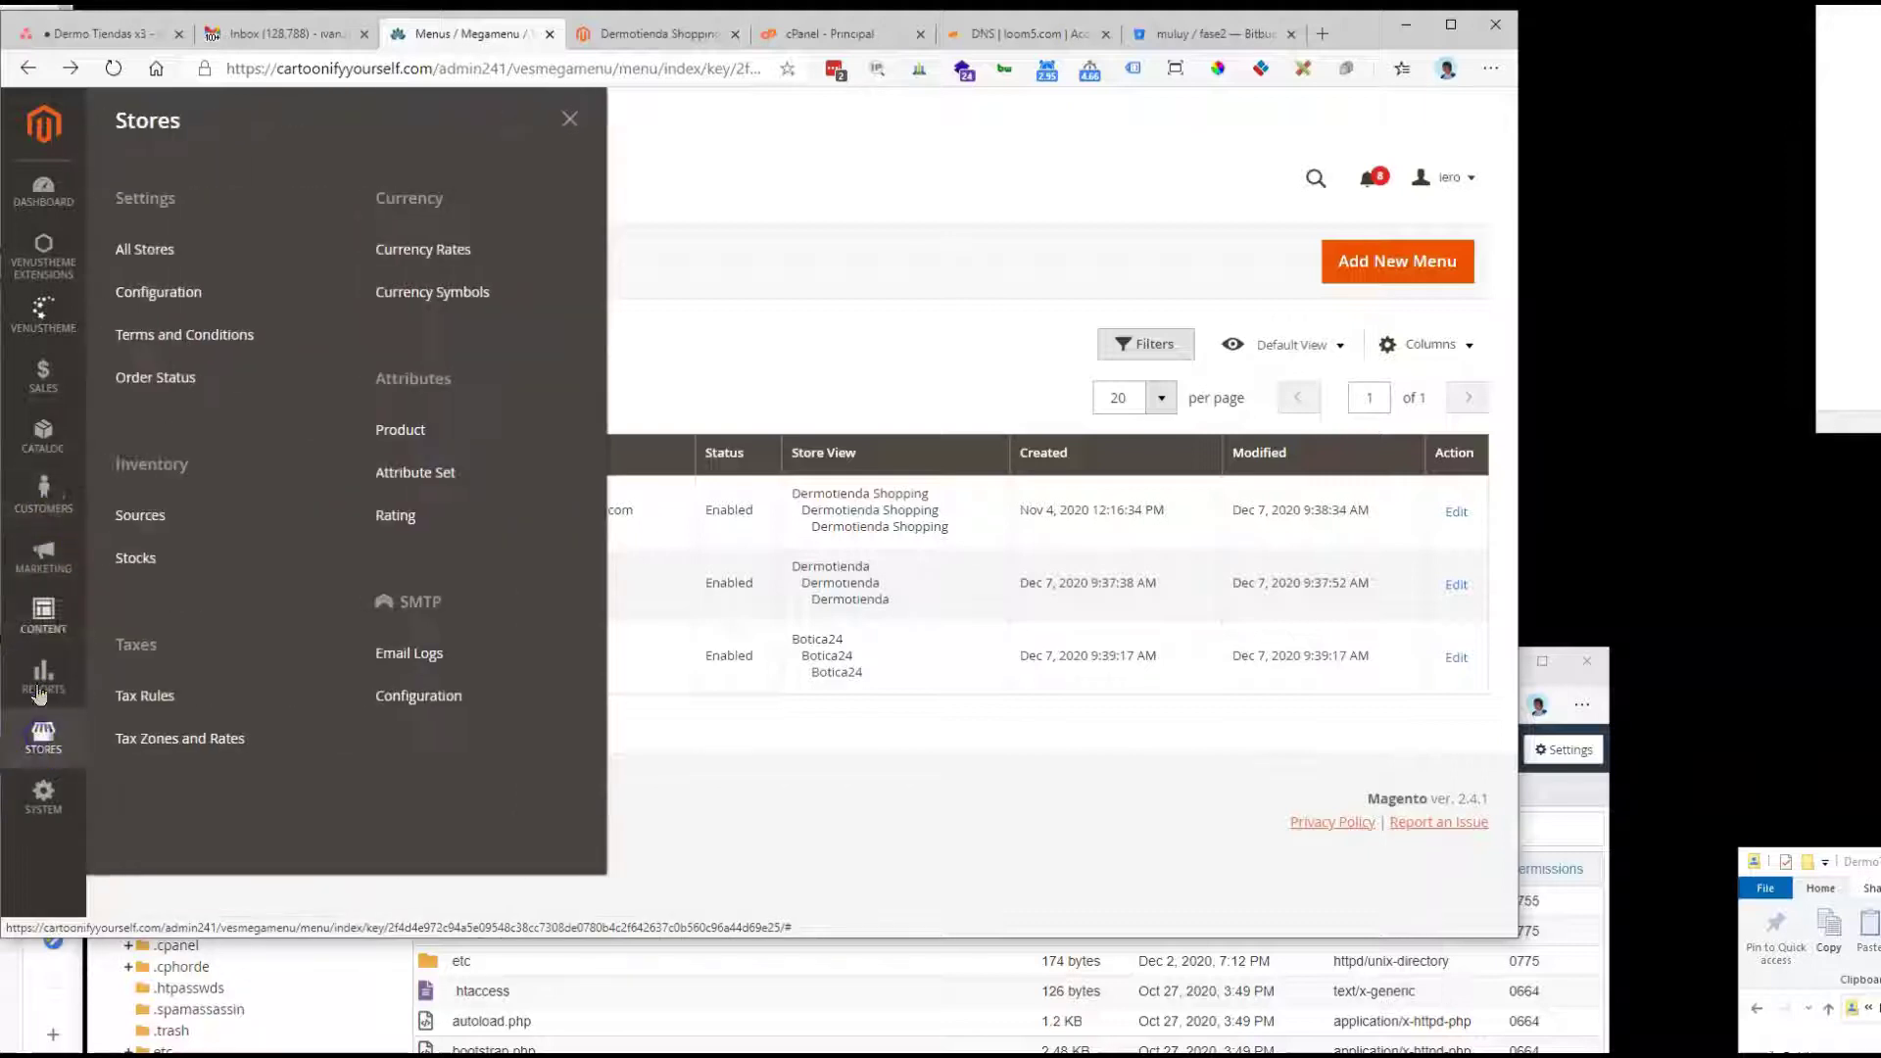
left_click(43, 374)
left_click(43, 434)
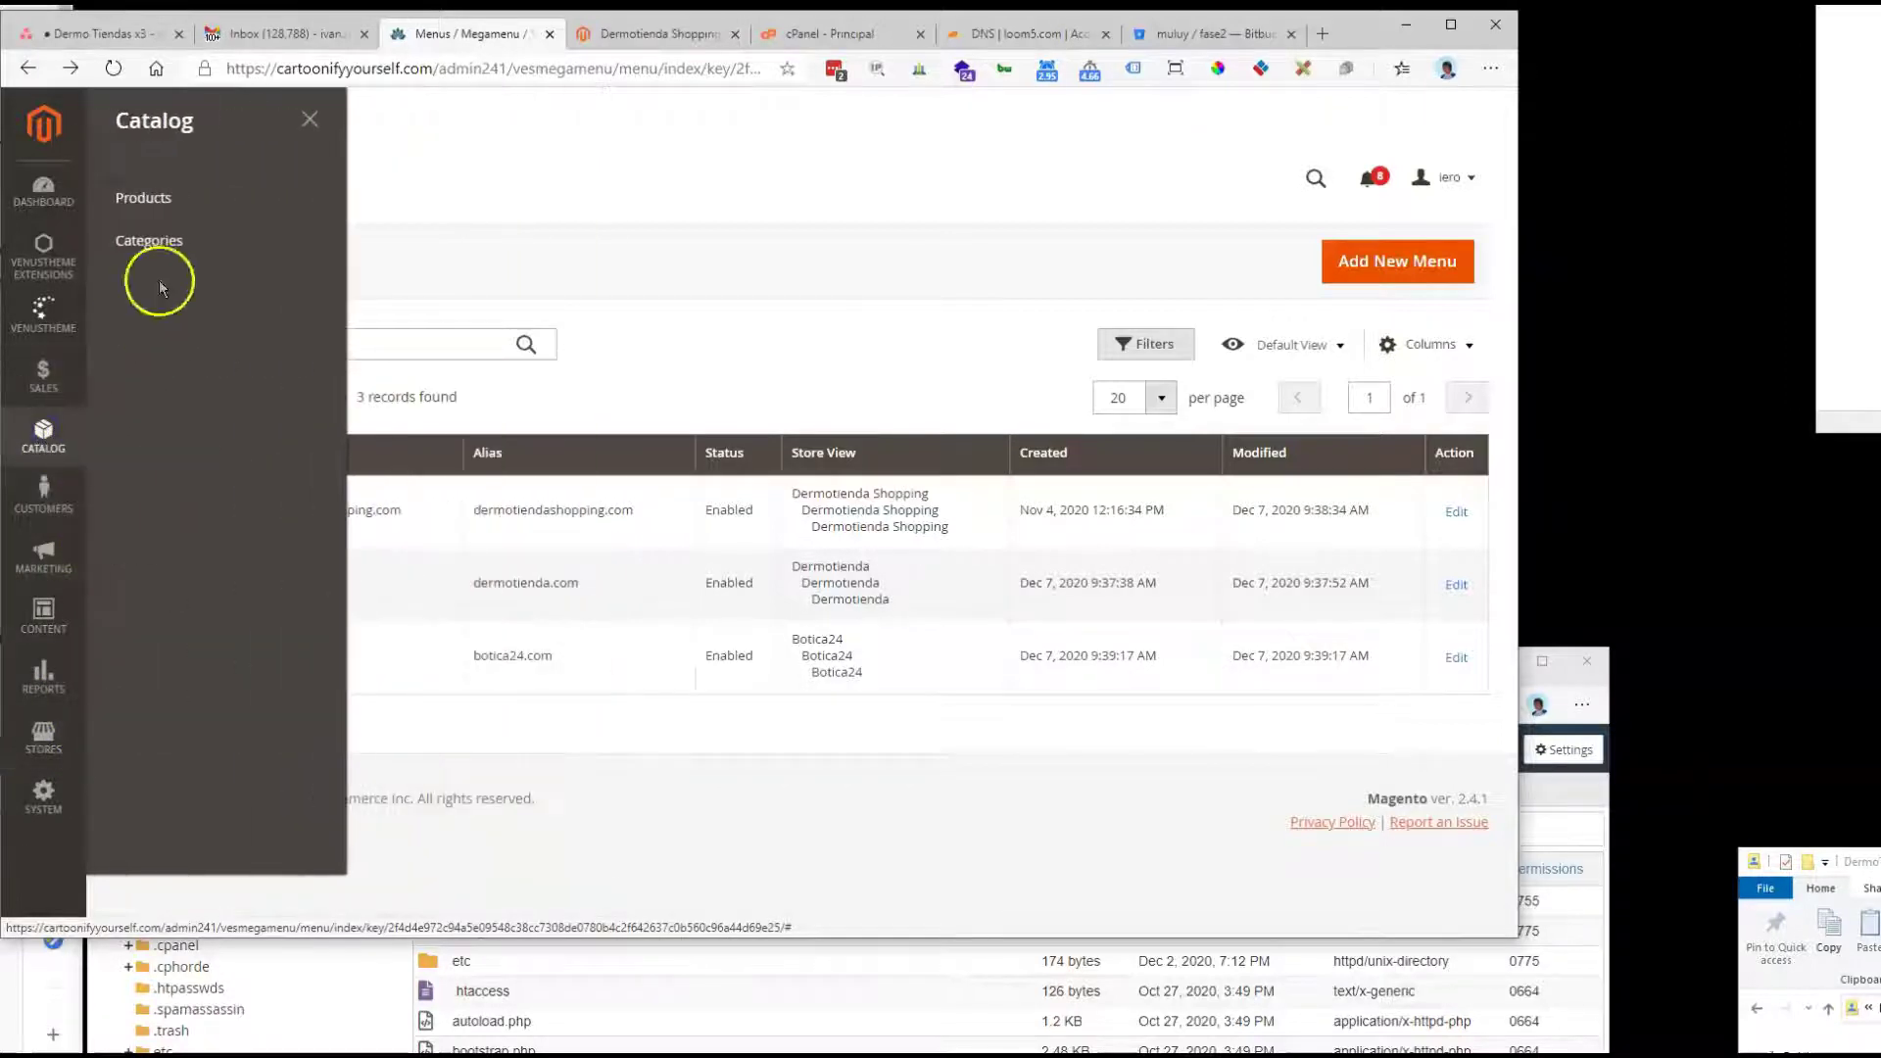
left_click(231, 197)
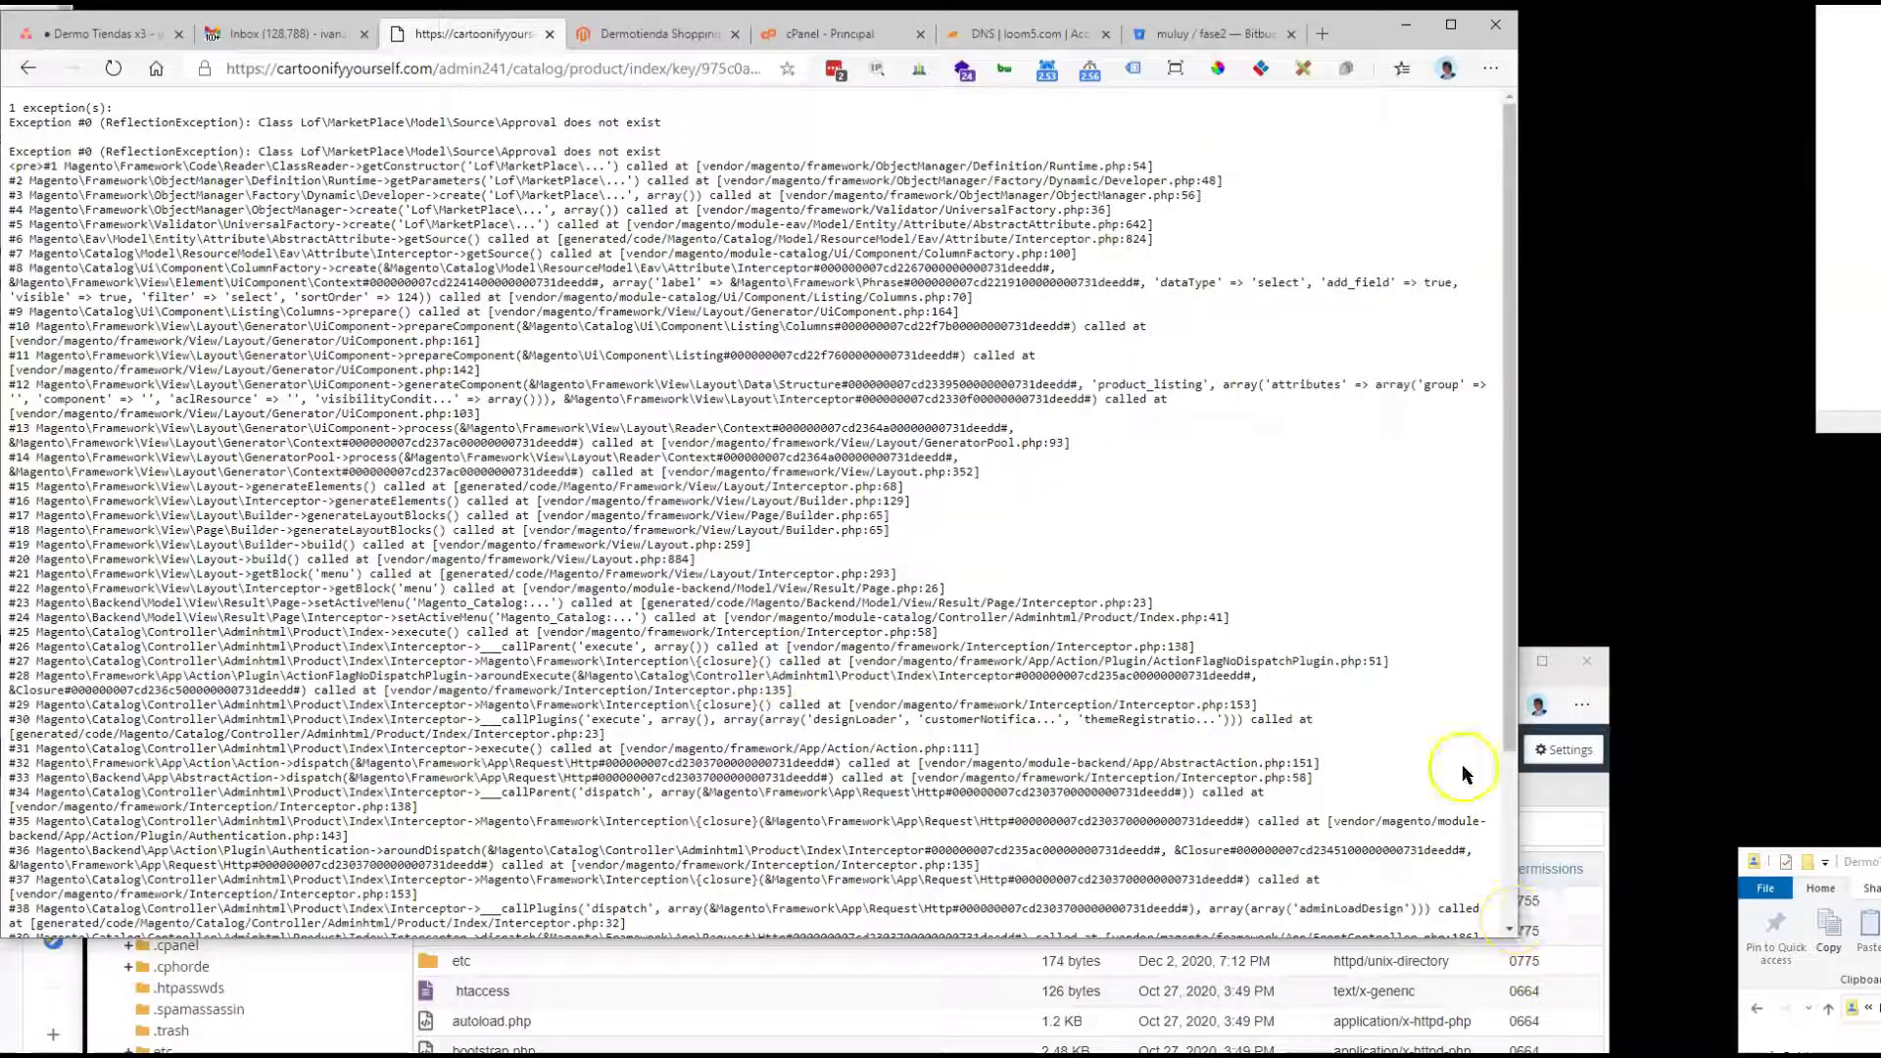
Step: Verify app/code holds only Mageplaza, SolideWebservices and Ves, and .trash has no MarketPlace module
left_click(1520, 951)
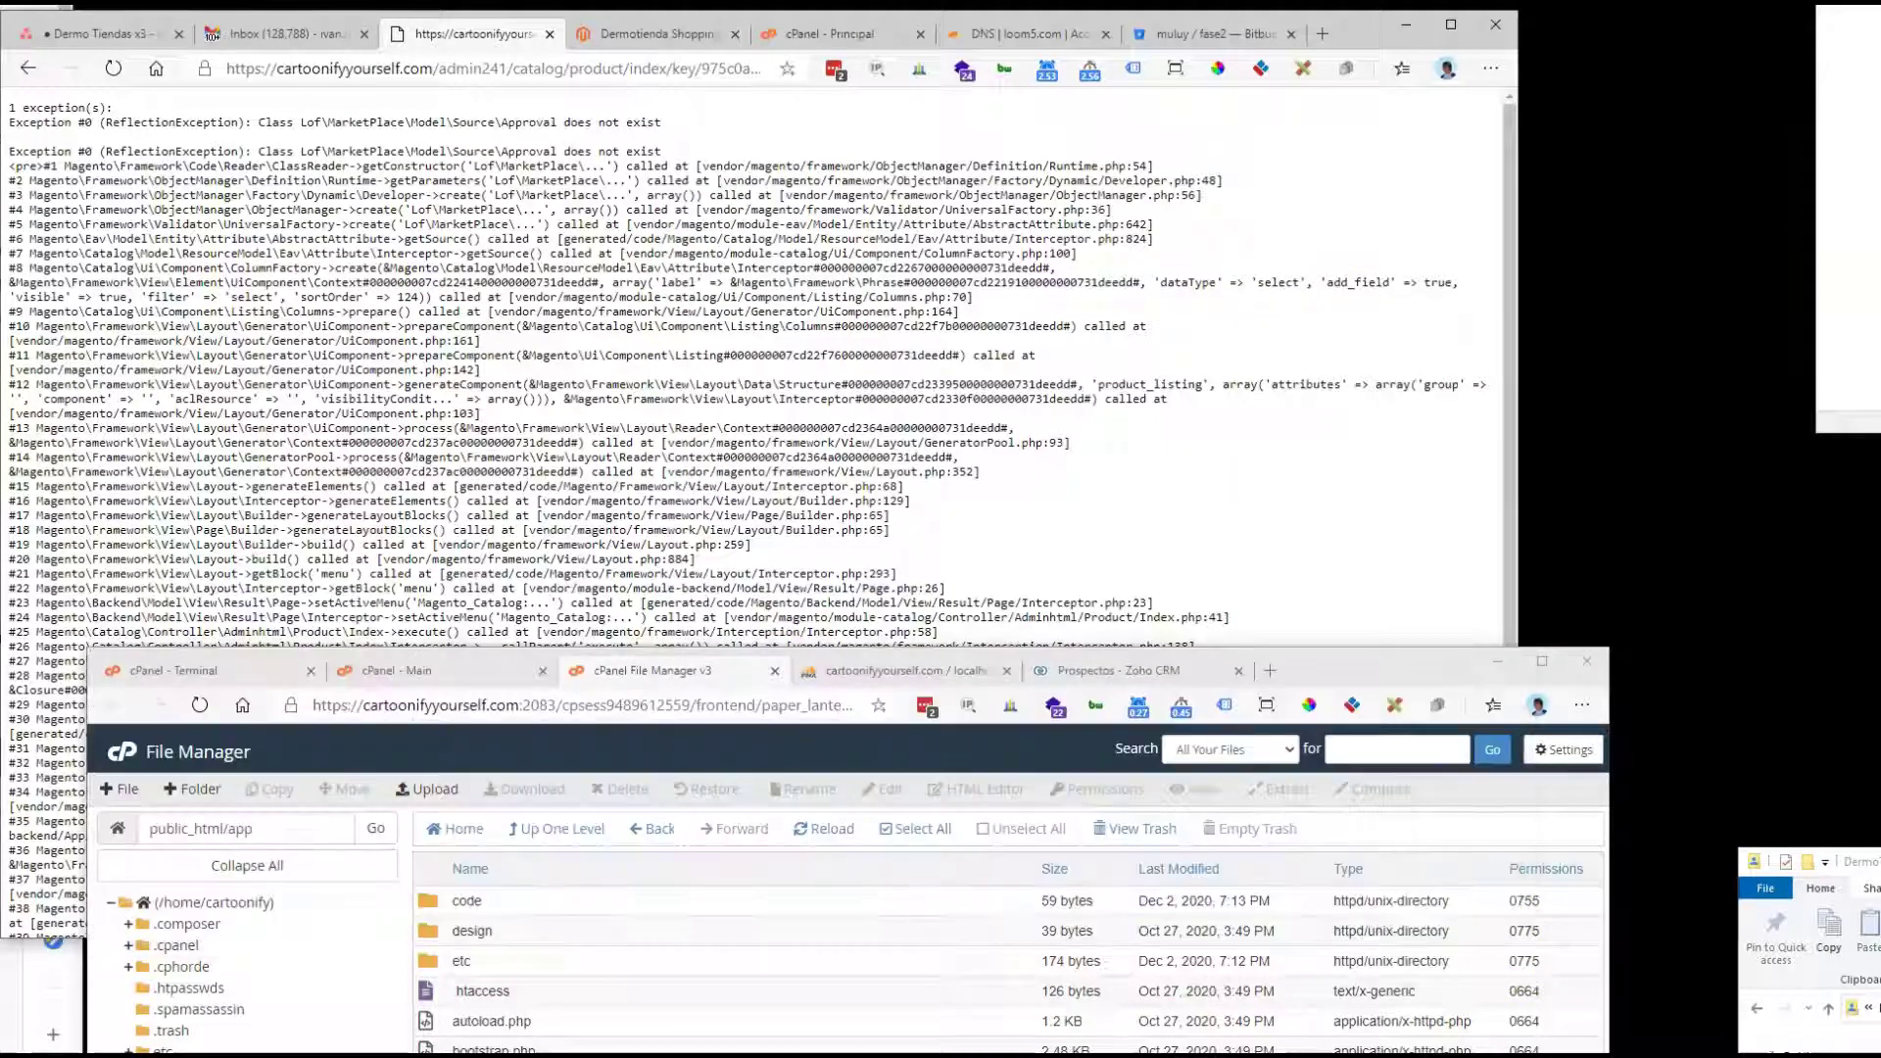
left_click_drag(1322, 657, 1321, 625)
left_click_drag(1318, 559, 1359, 30)
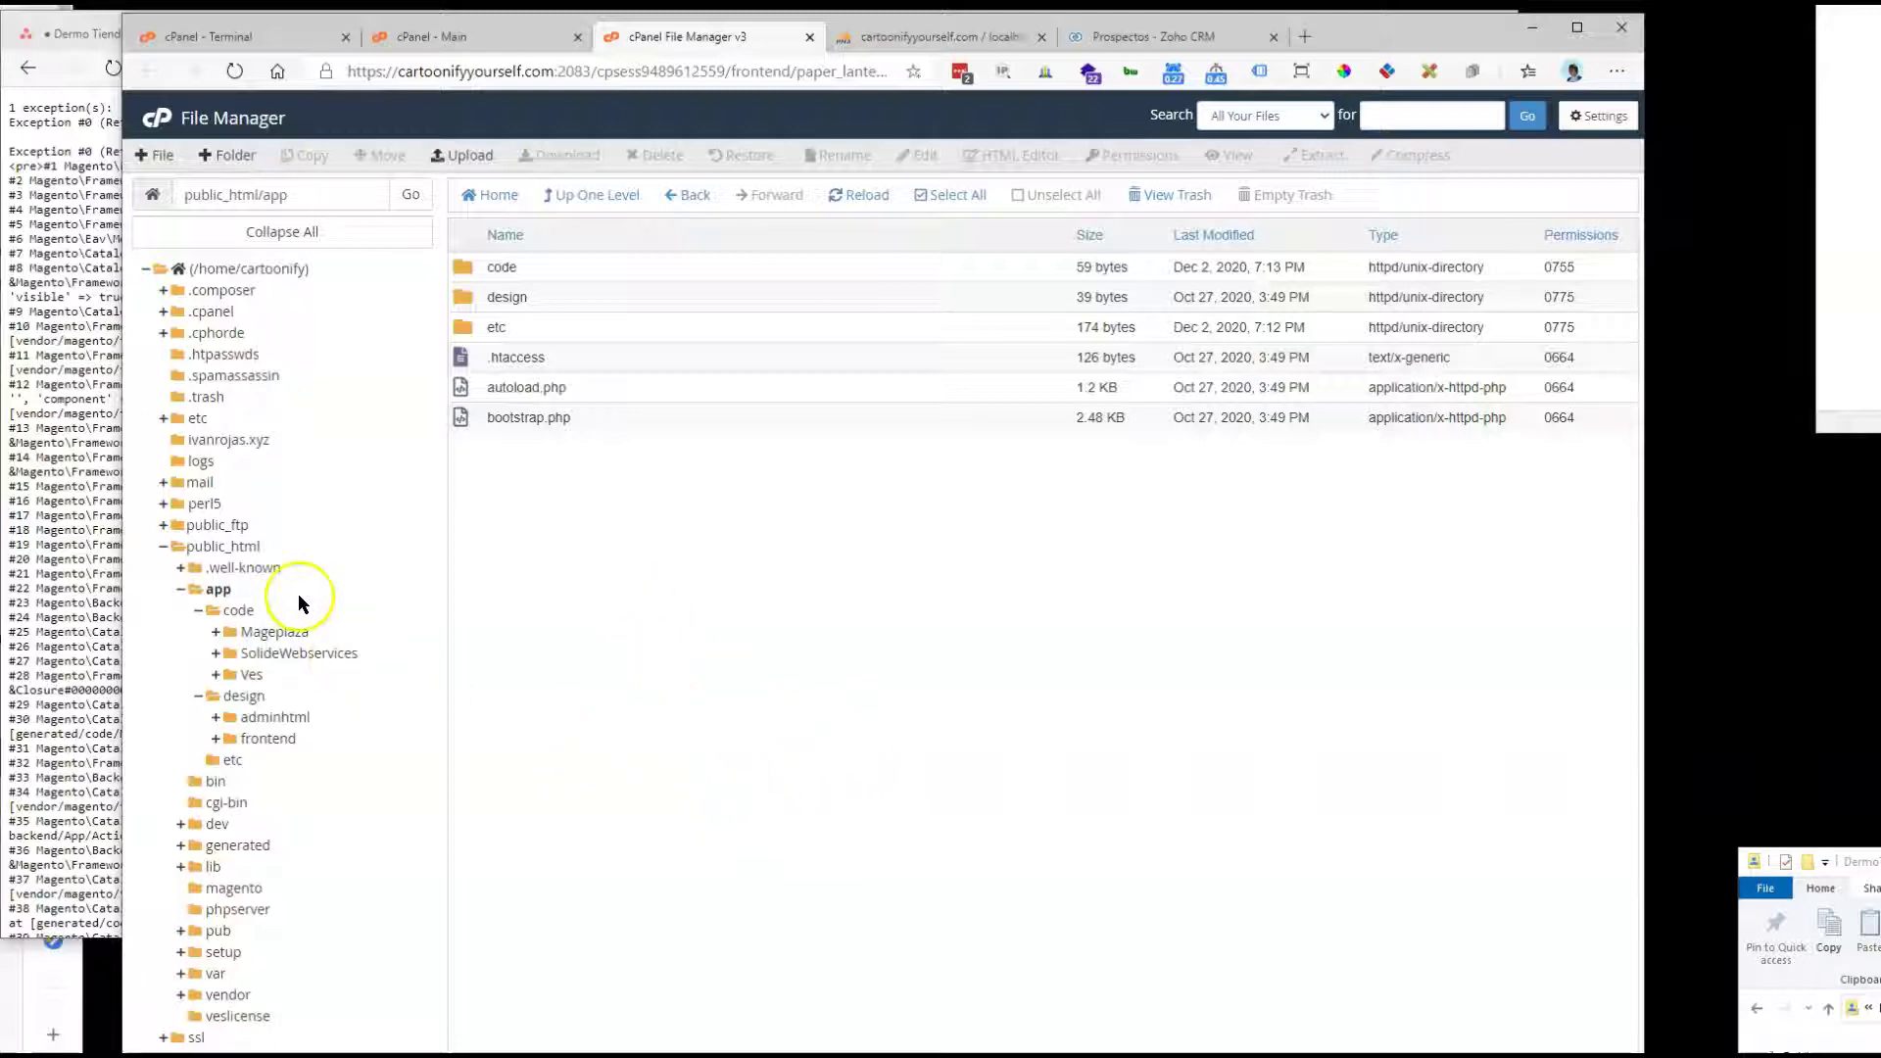
left_click(236, 609)
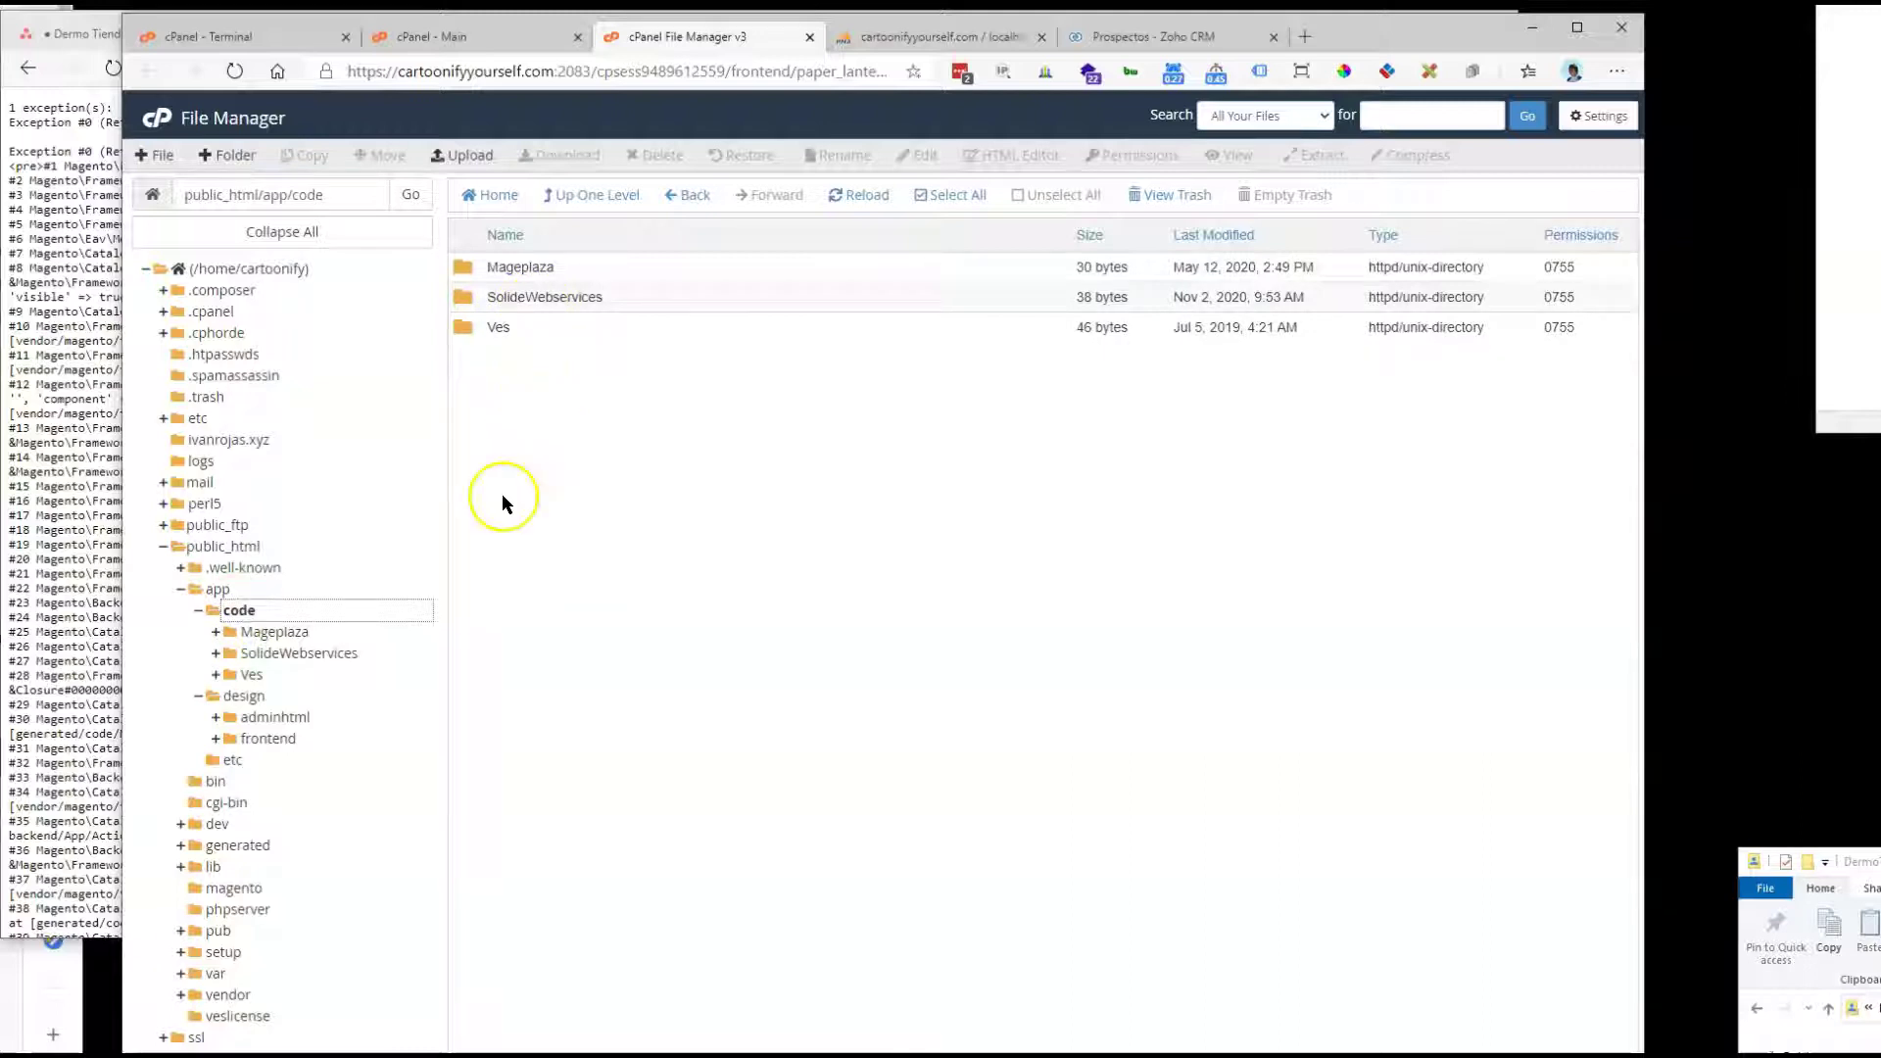
left_click(204, 396)
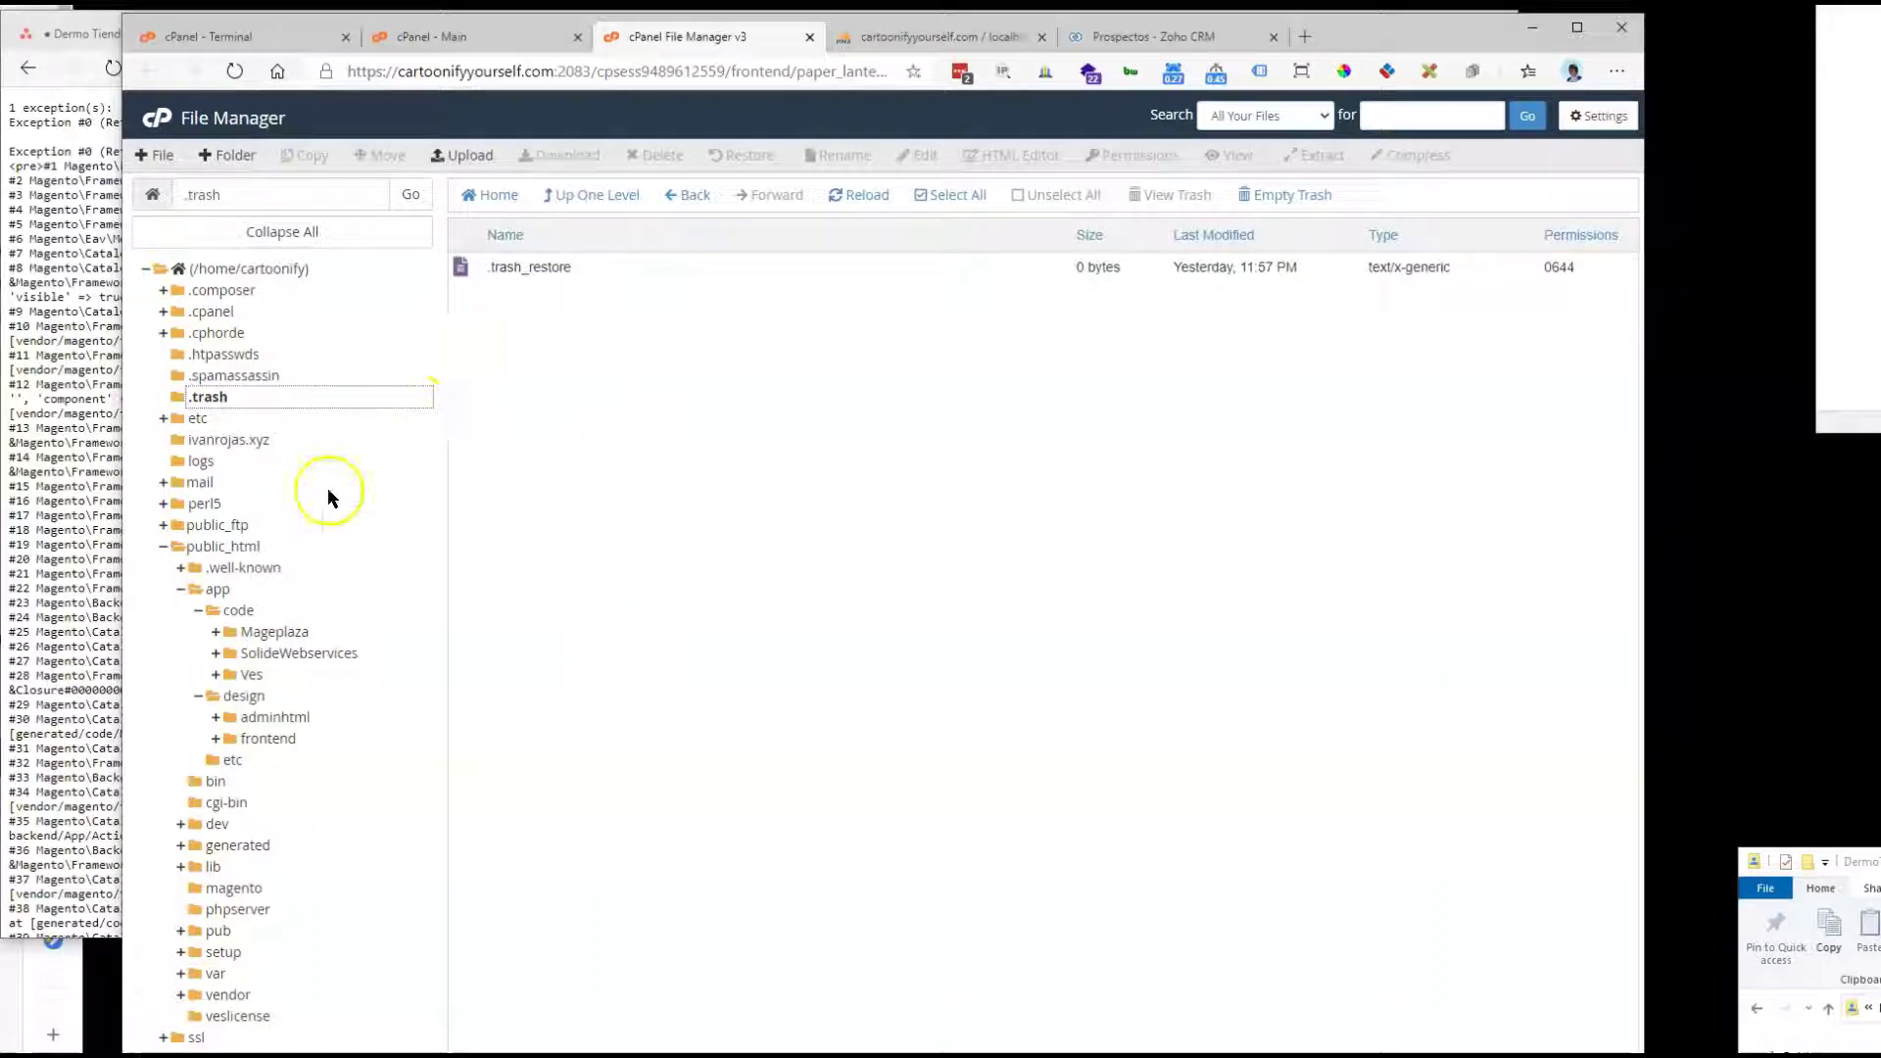
left_click(235, 609)
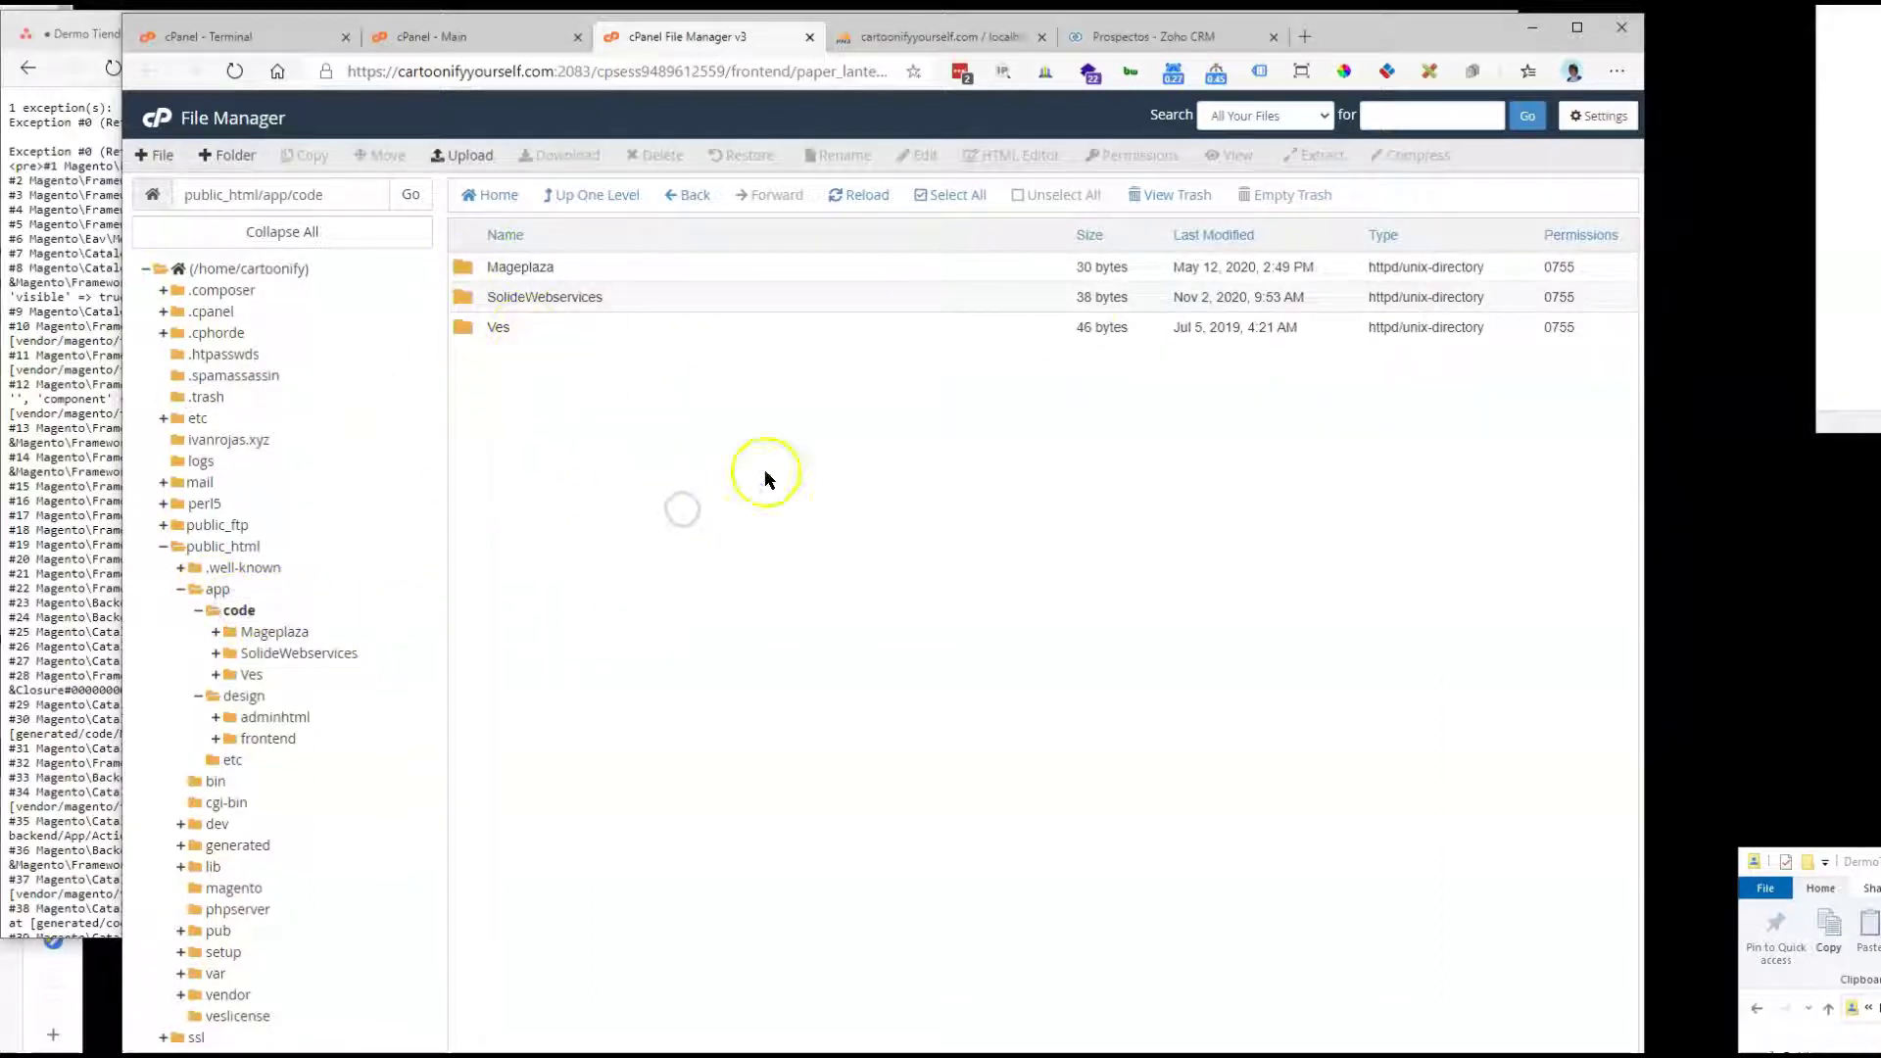
left_click(1382, 41)
left_click_drag(1382, 41, 1400, 118)
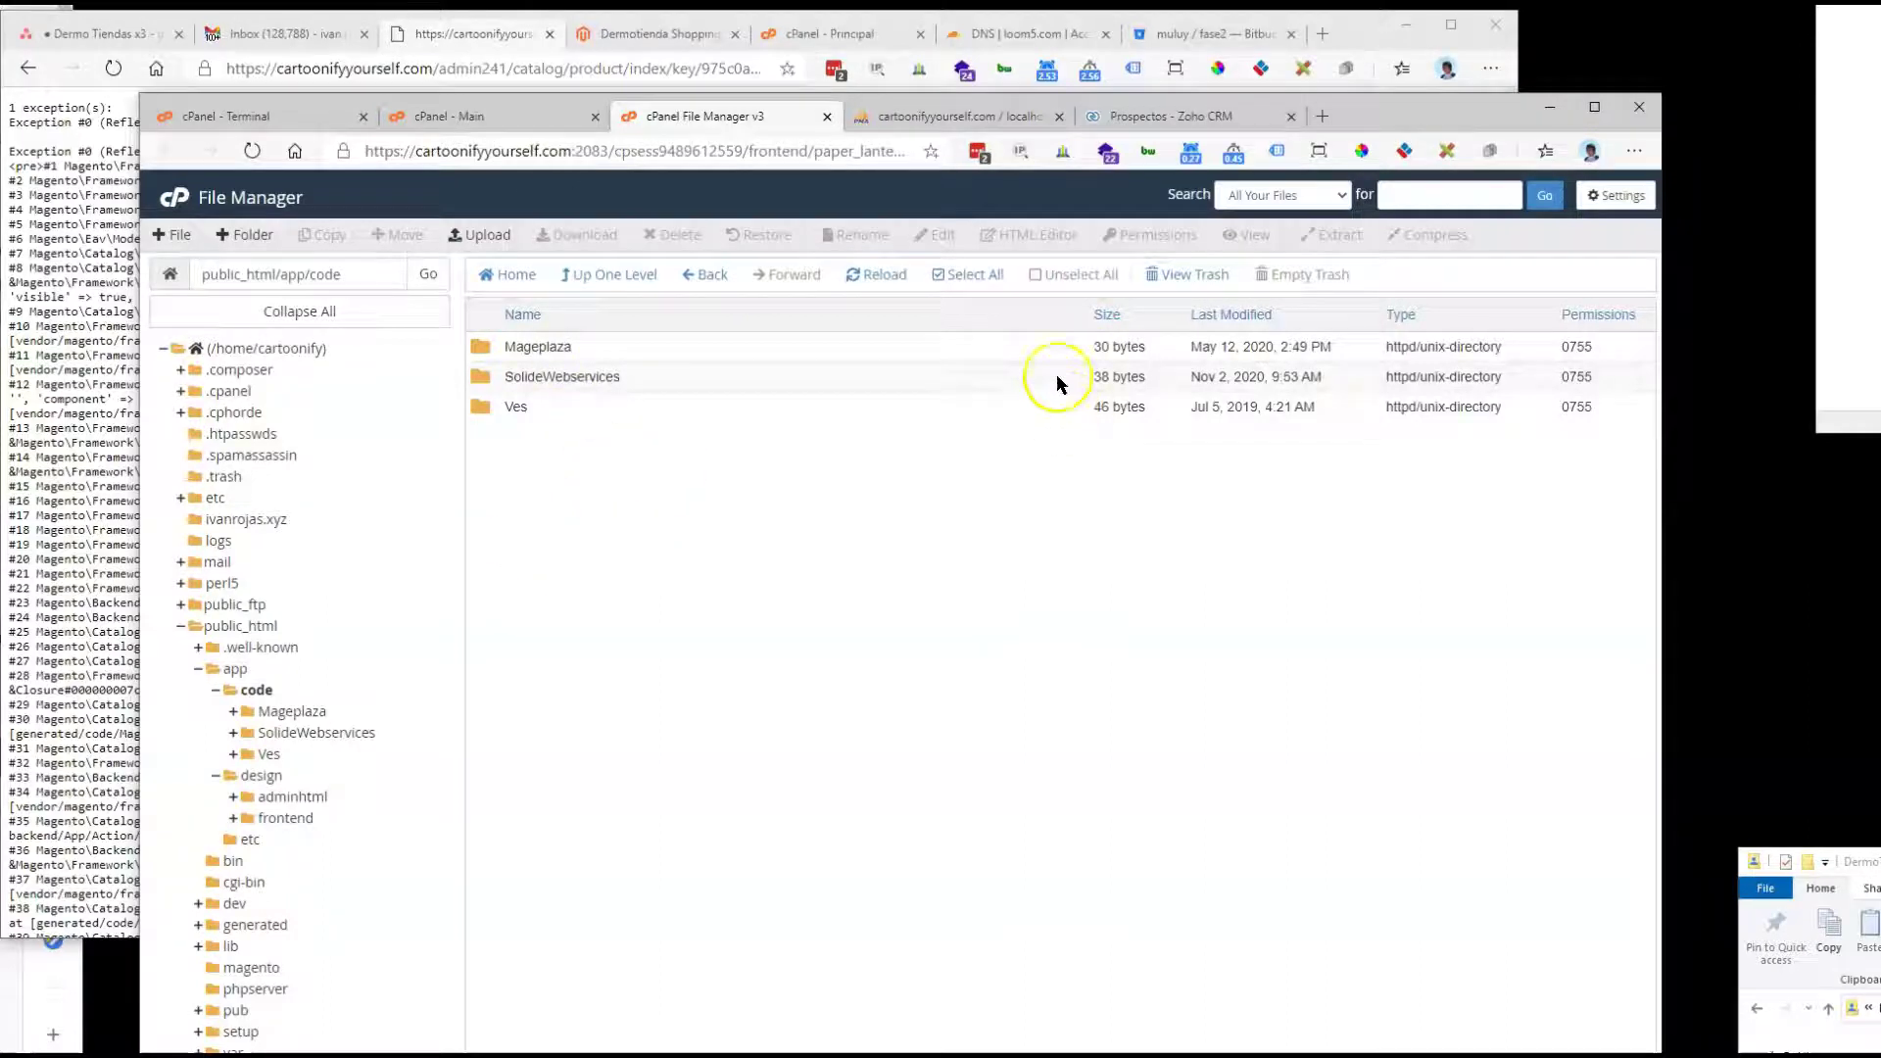
Step: Review the Marketplace search matches in admin_user, core_config_data, eav_attribute, setup_module and theme
left_click(936, 116)
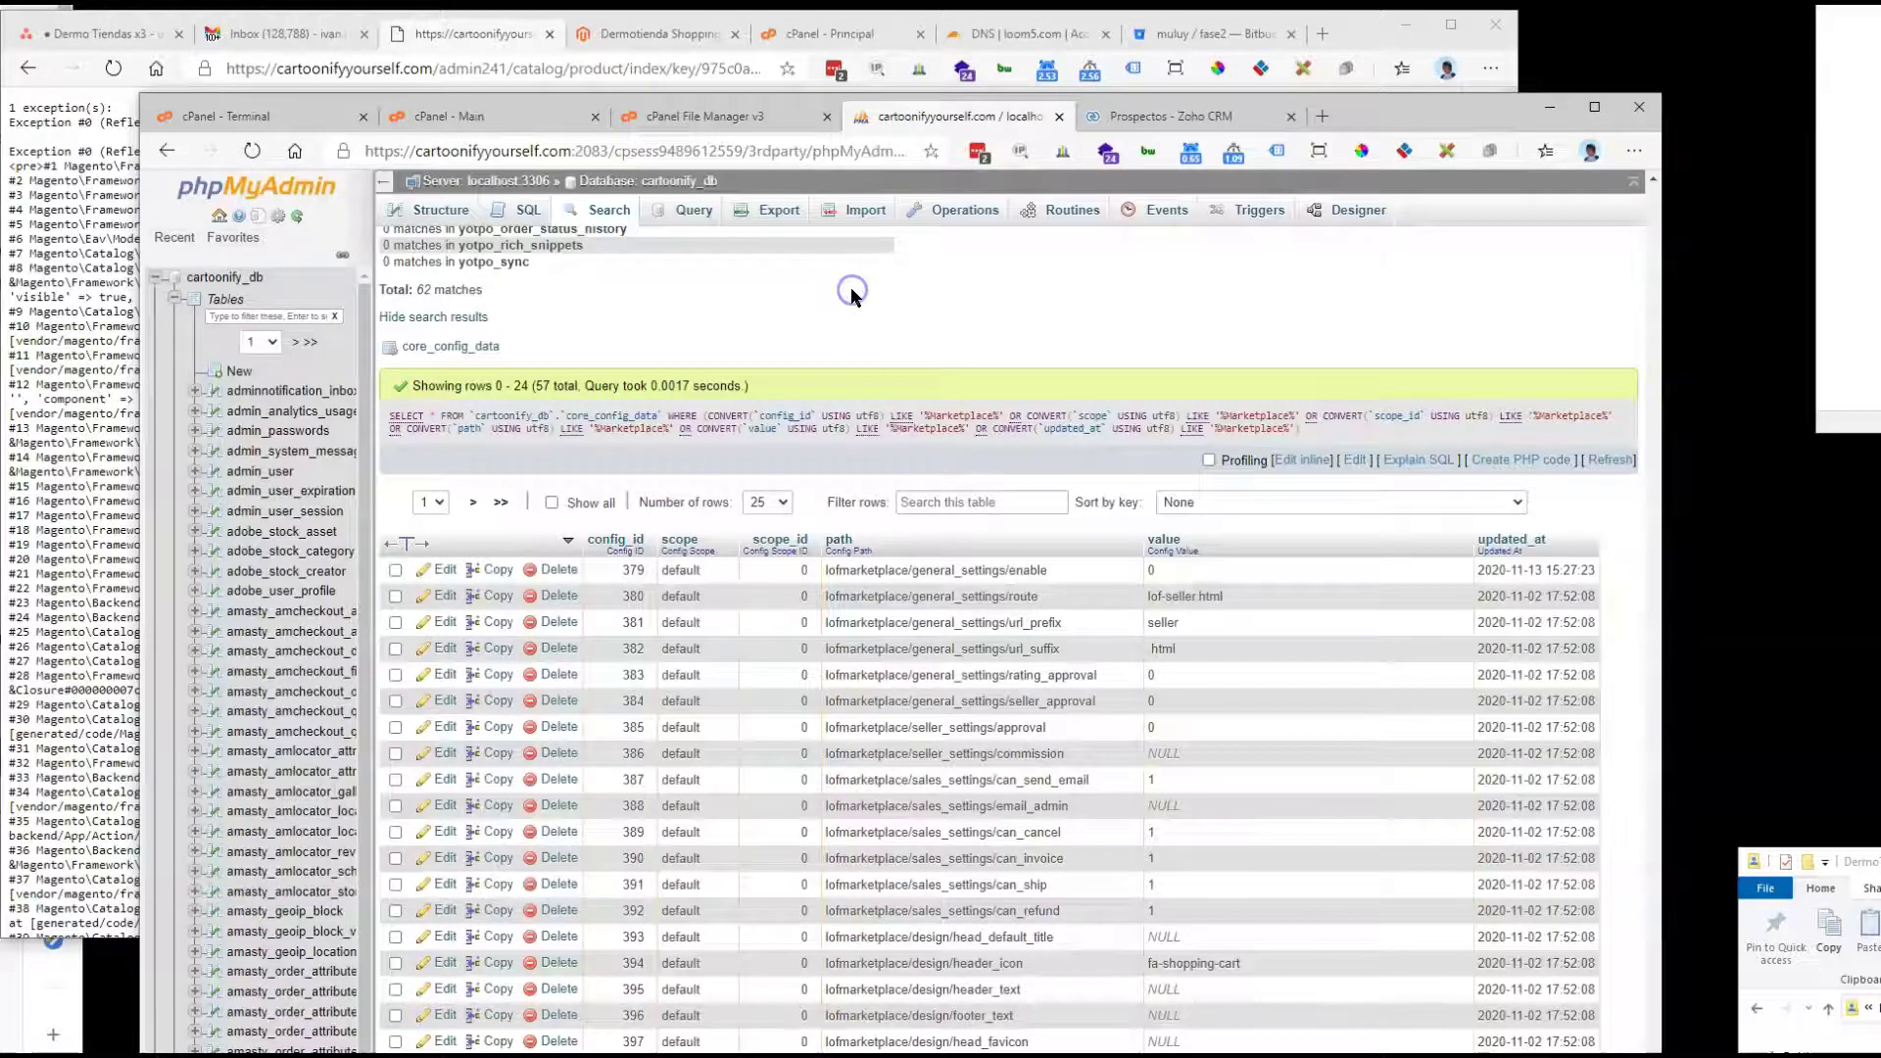
scroll(838, 701, "up", 20)
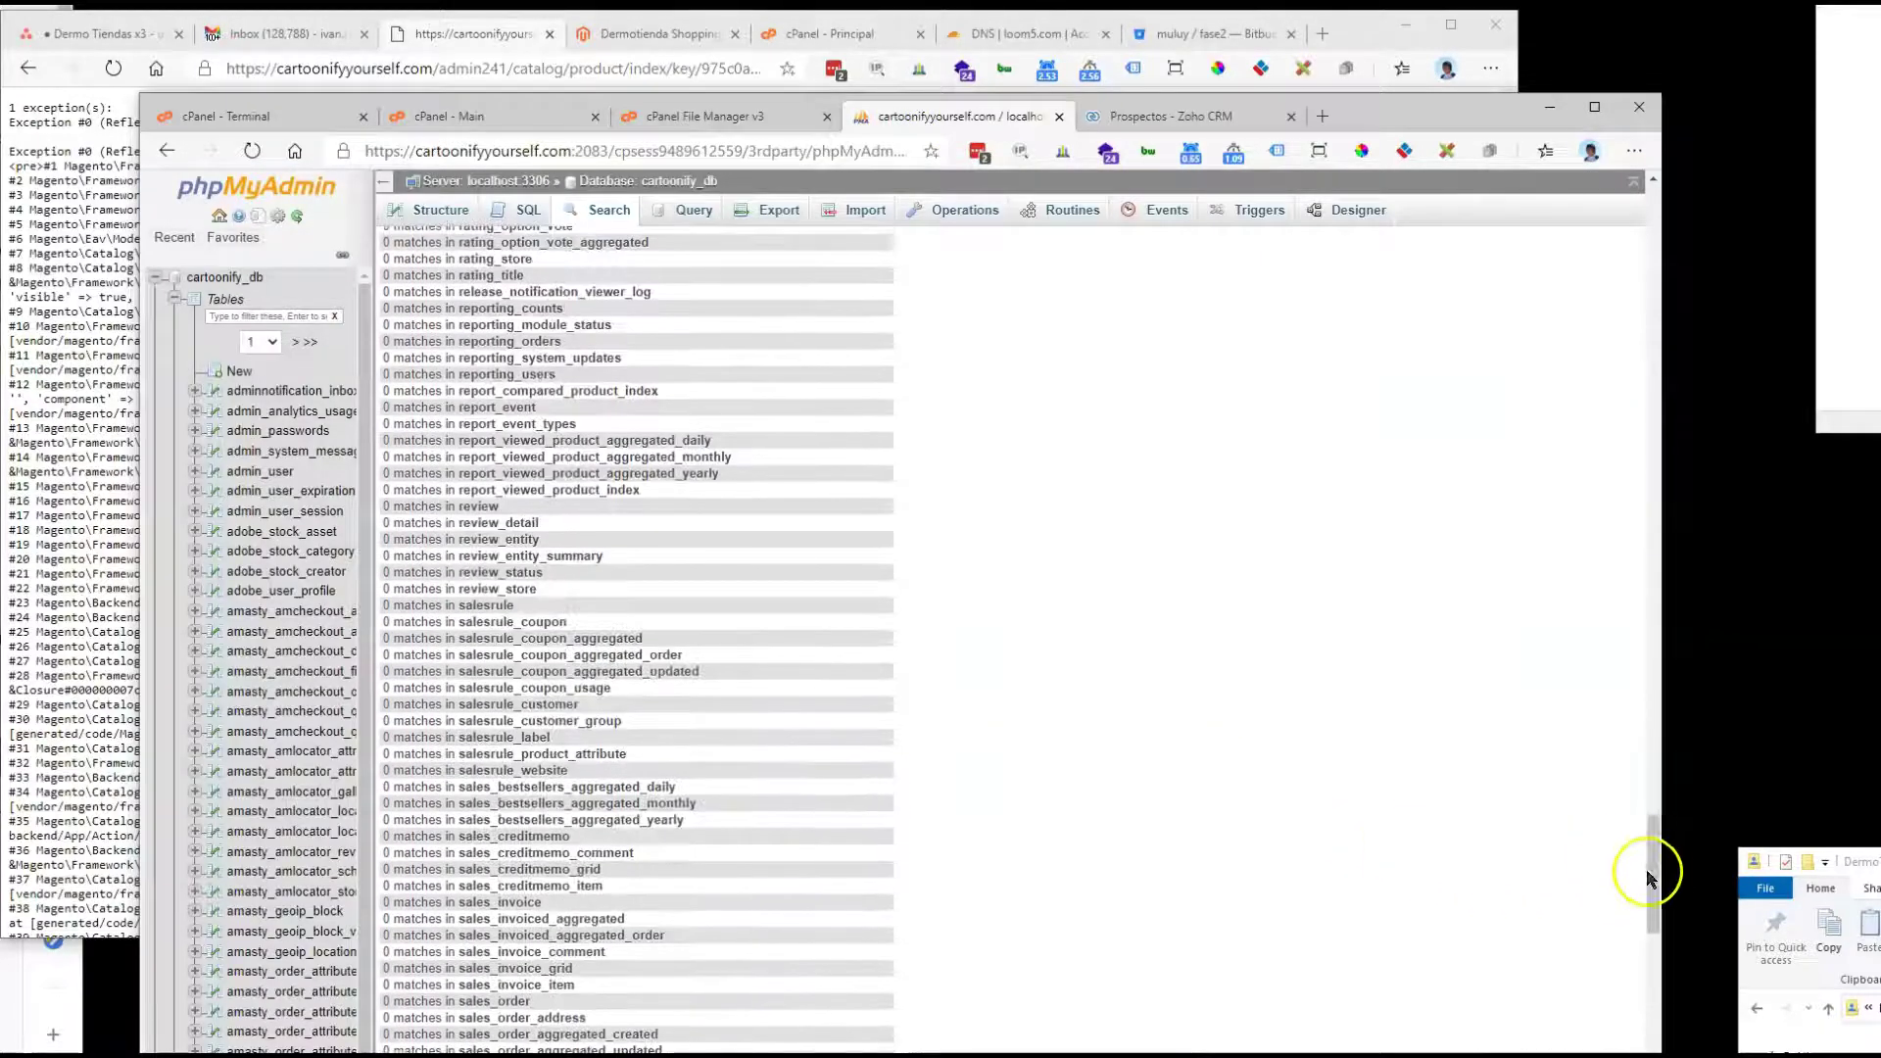
left_click_drag(1649, 875, 1656, 255)
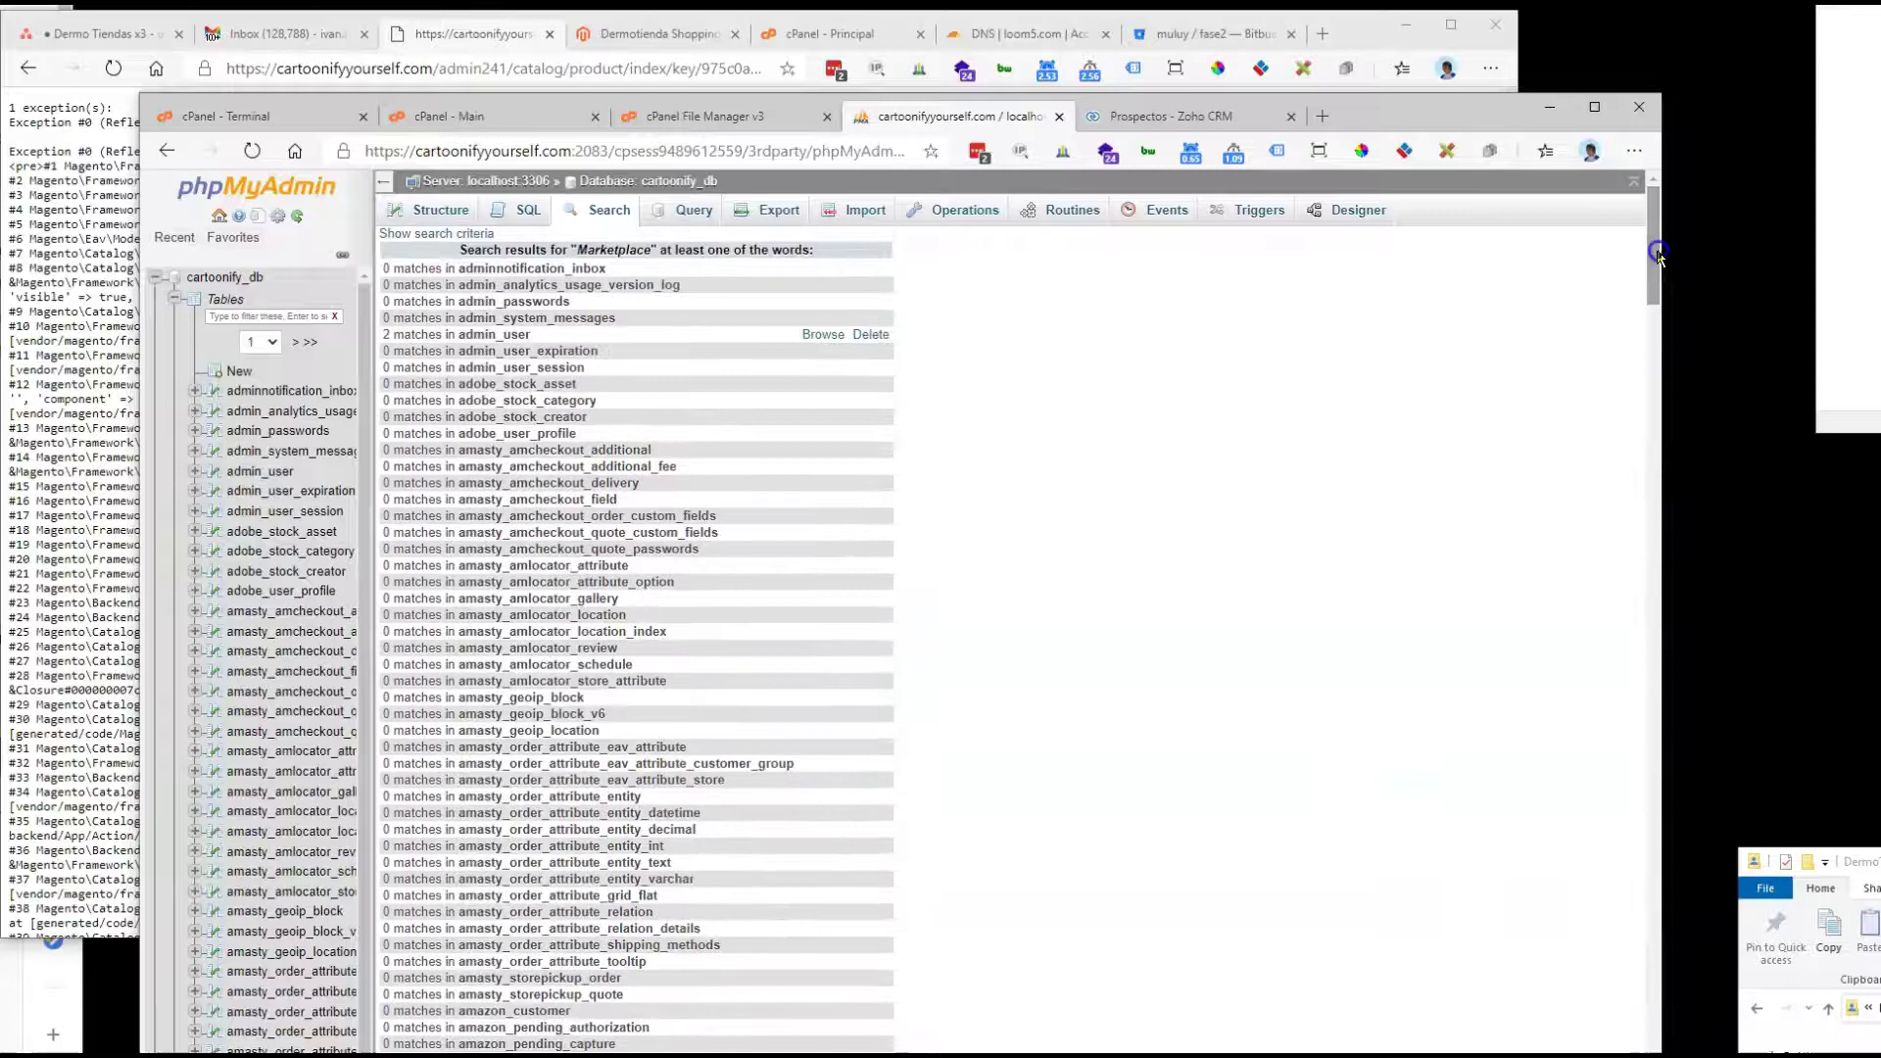
double_click(607, 249)
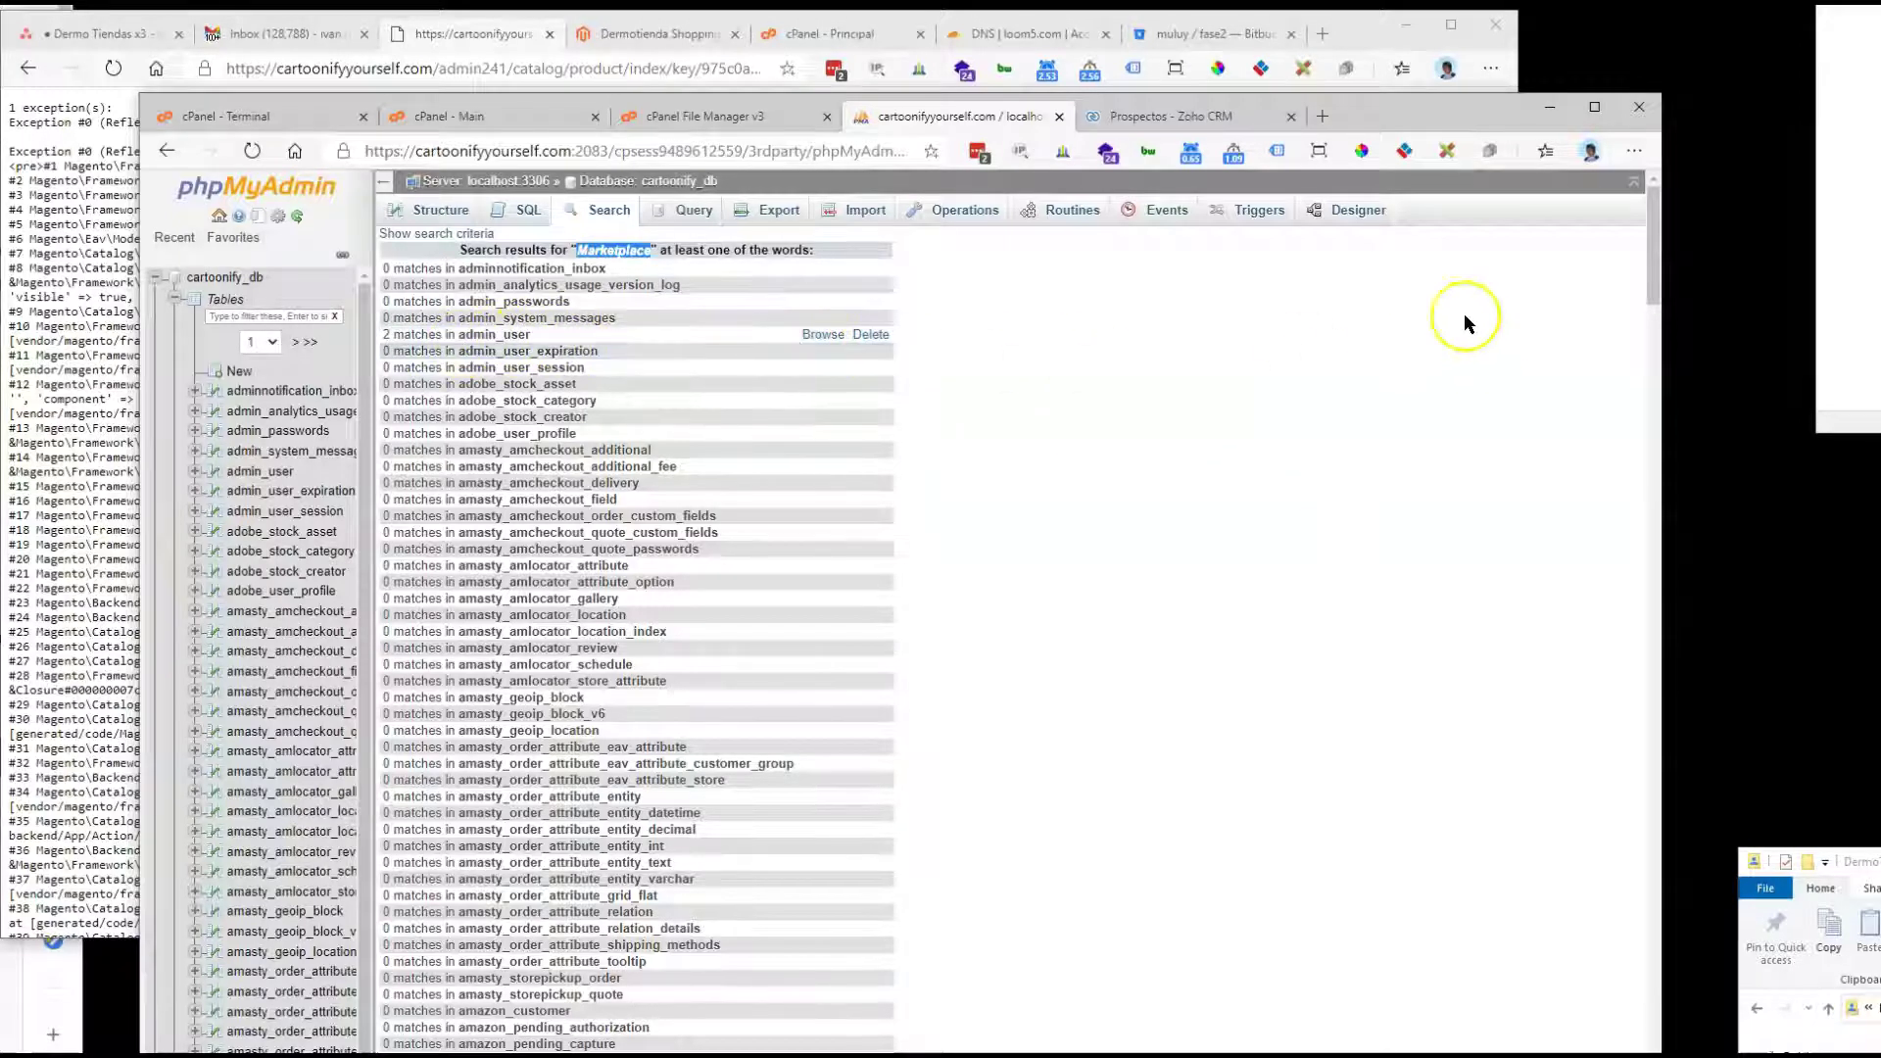
left_click_drag(1378, 121, 1352, 63)
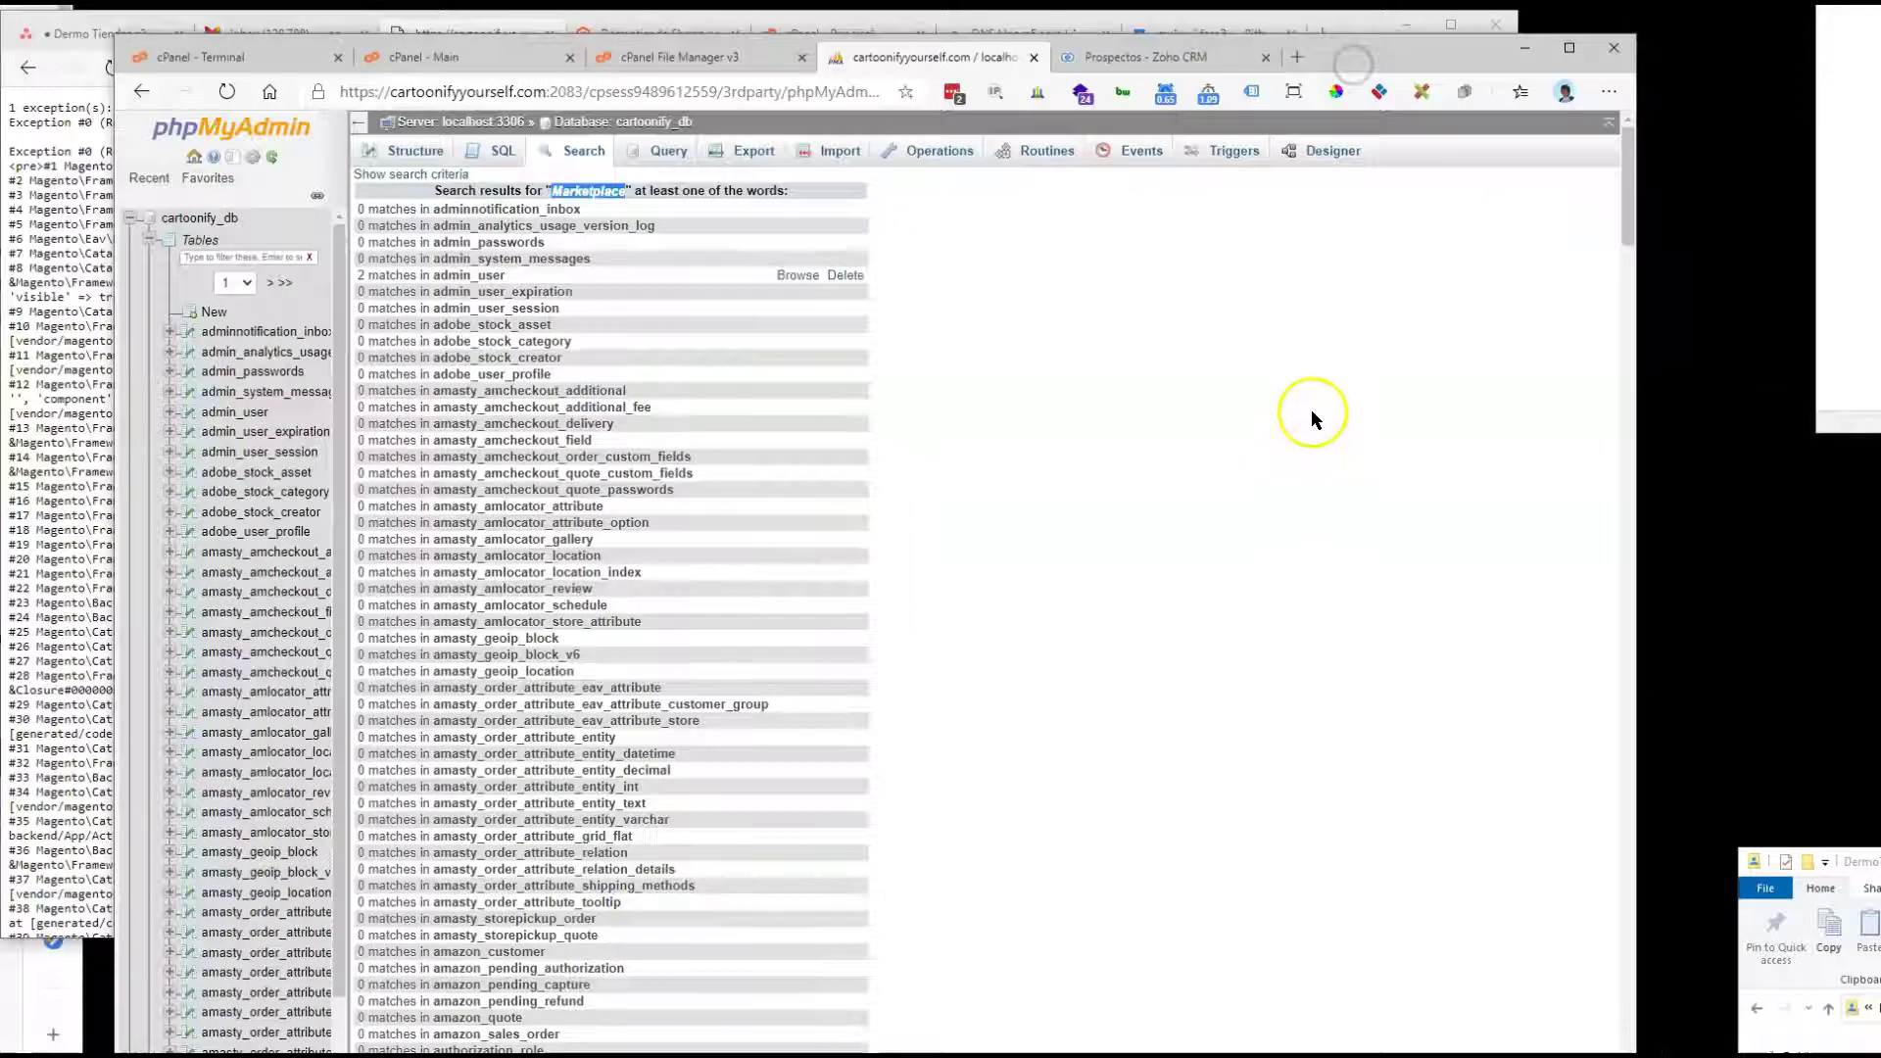
left_click_drag(1624, 180, 1630, 477)
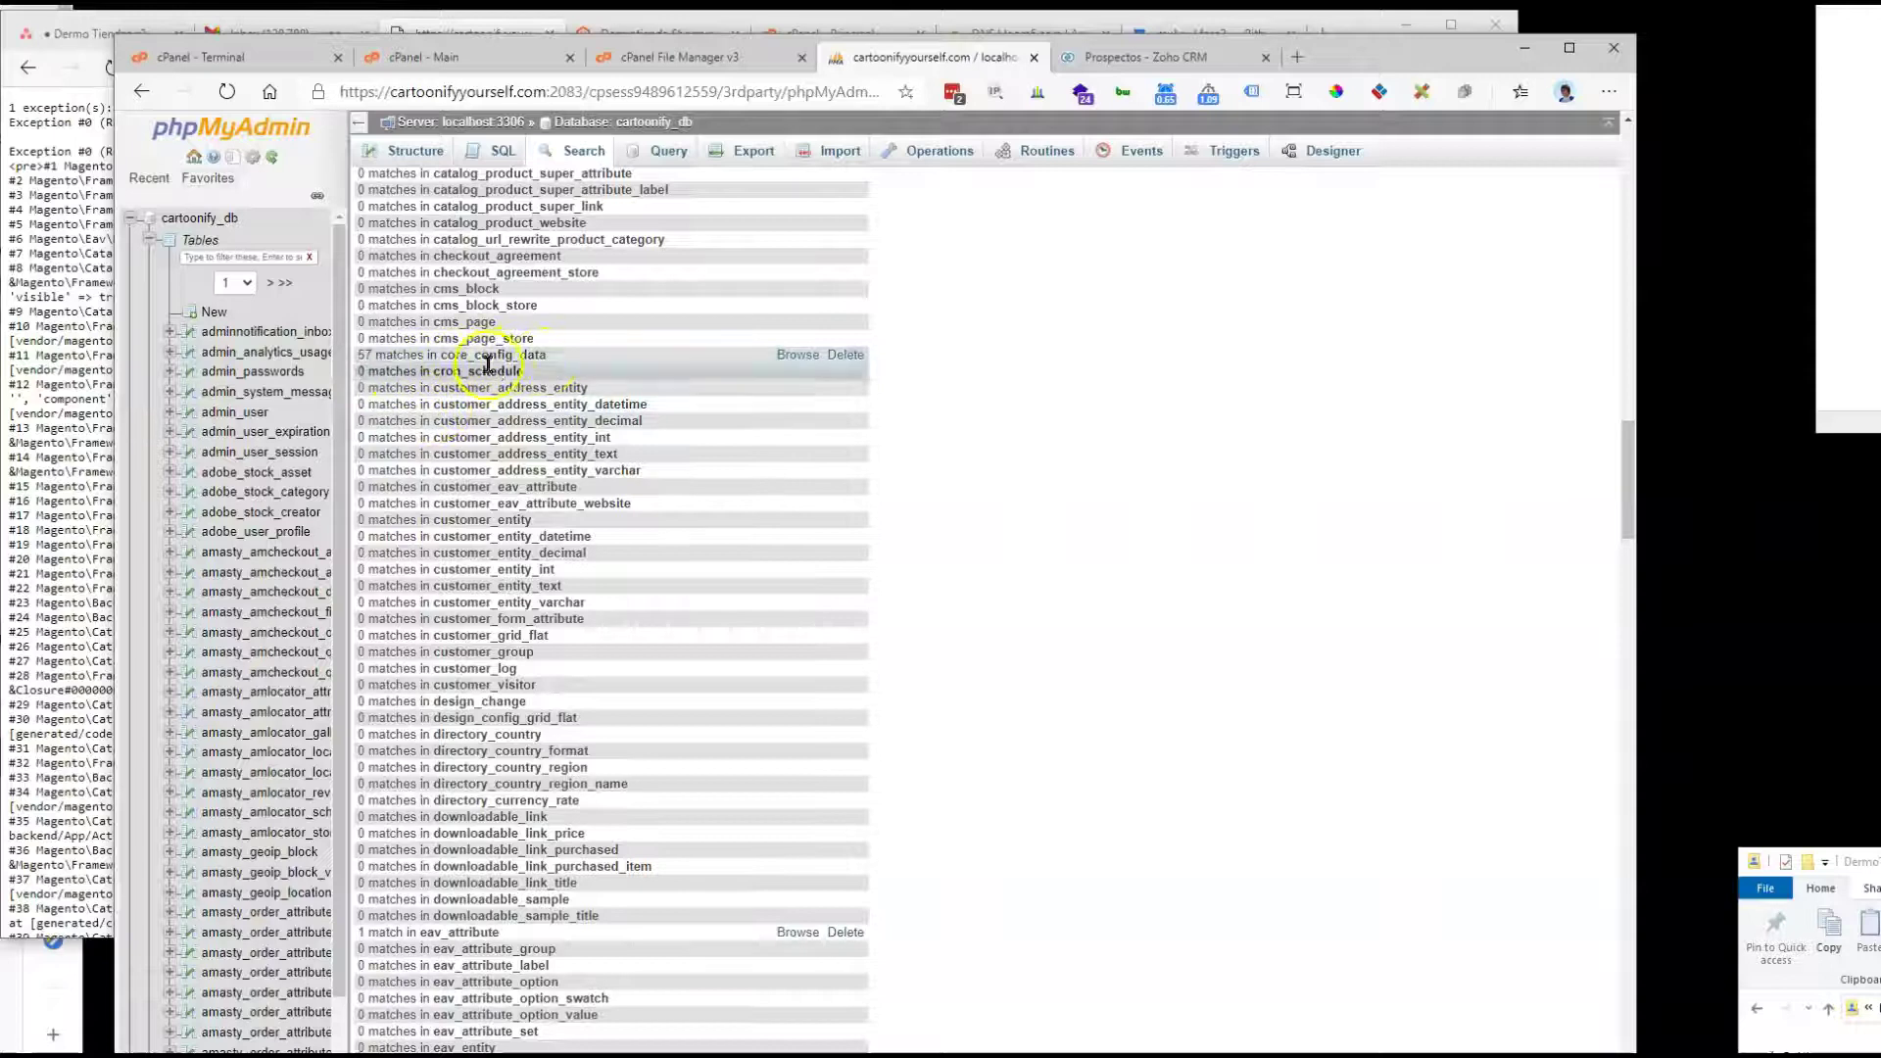
left_click_drag(1629, 474, 1629, 504)
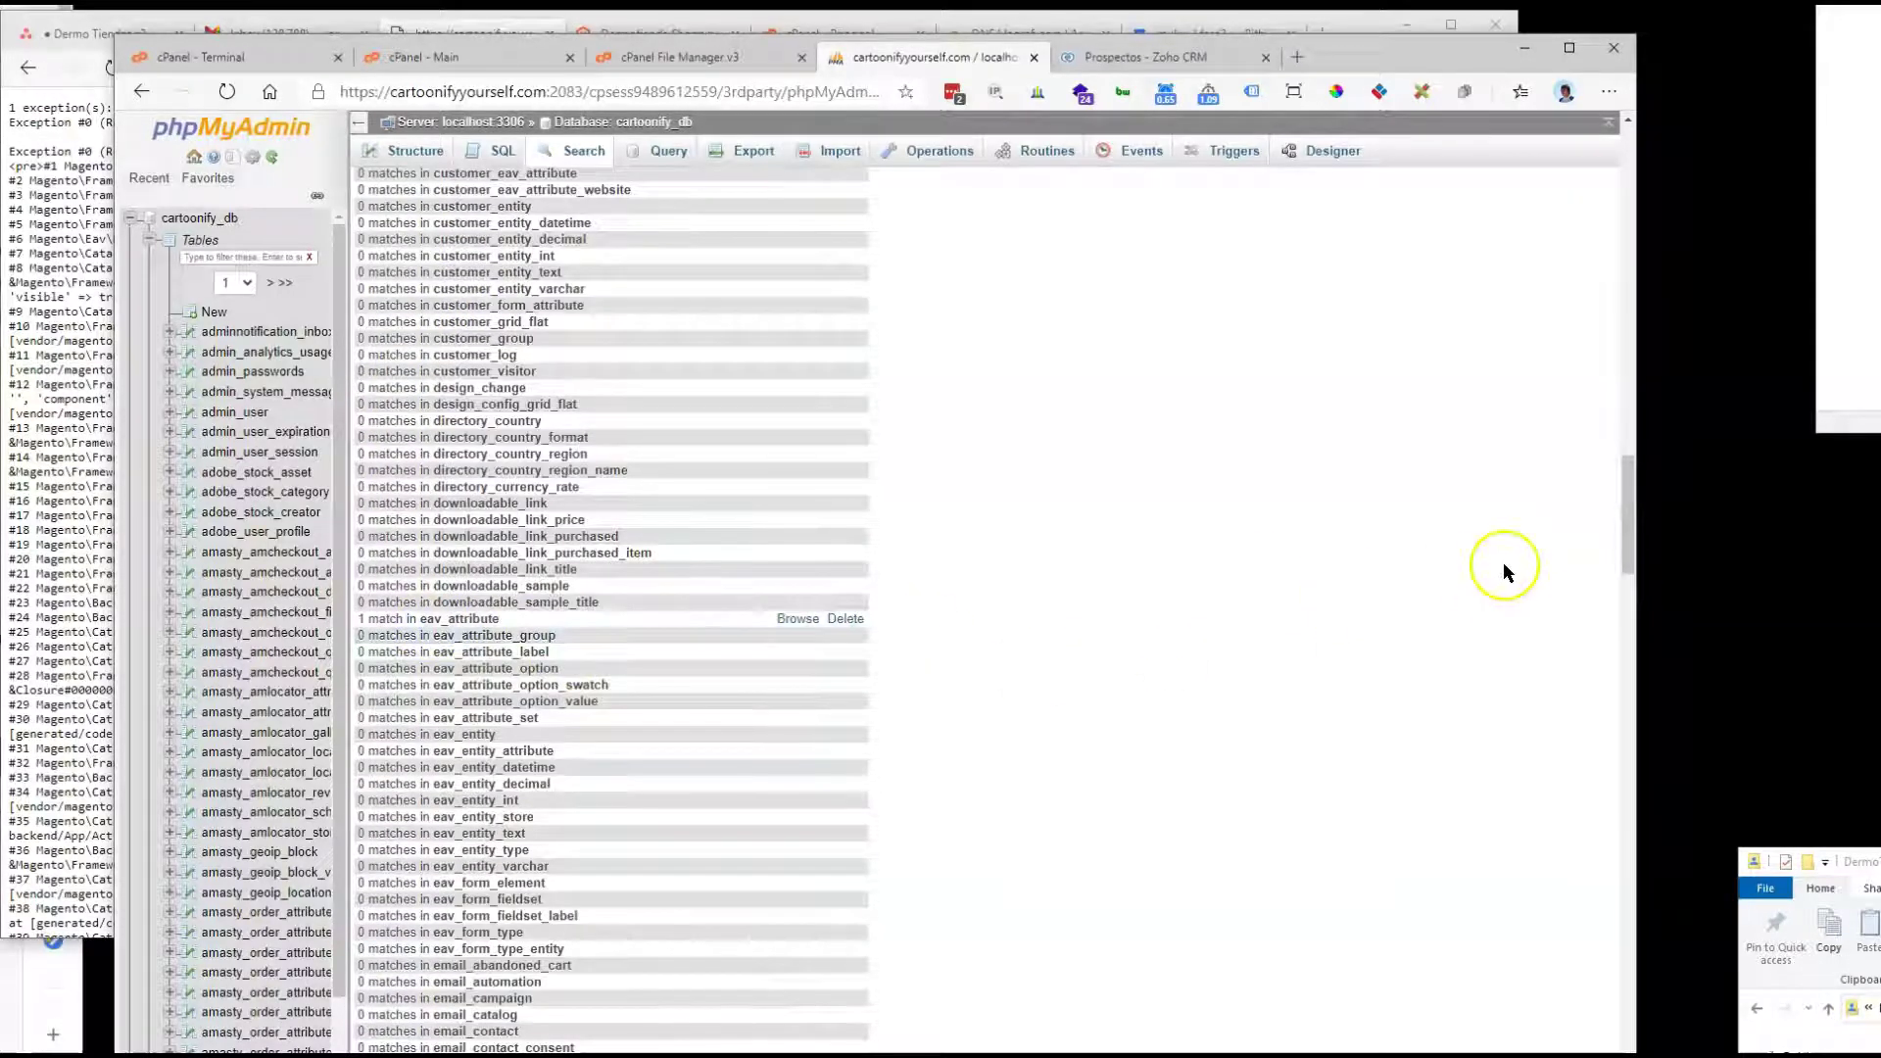
left_click_drag(1627, 480, 1636, 932)
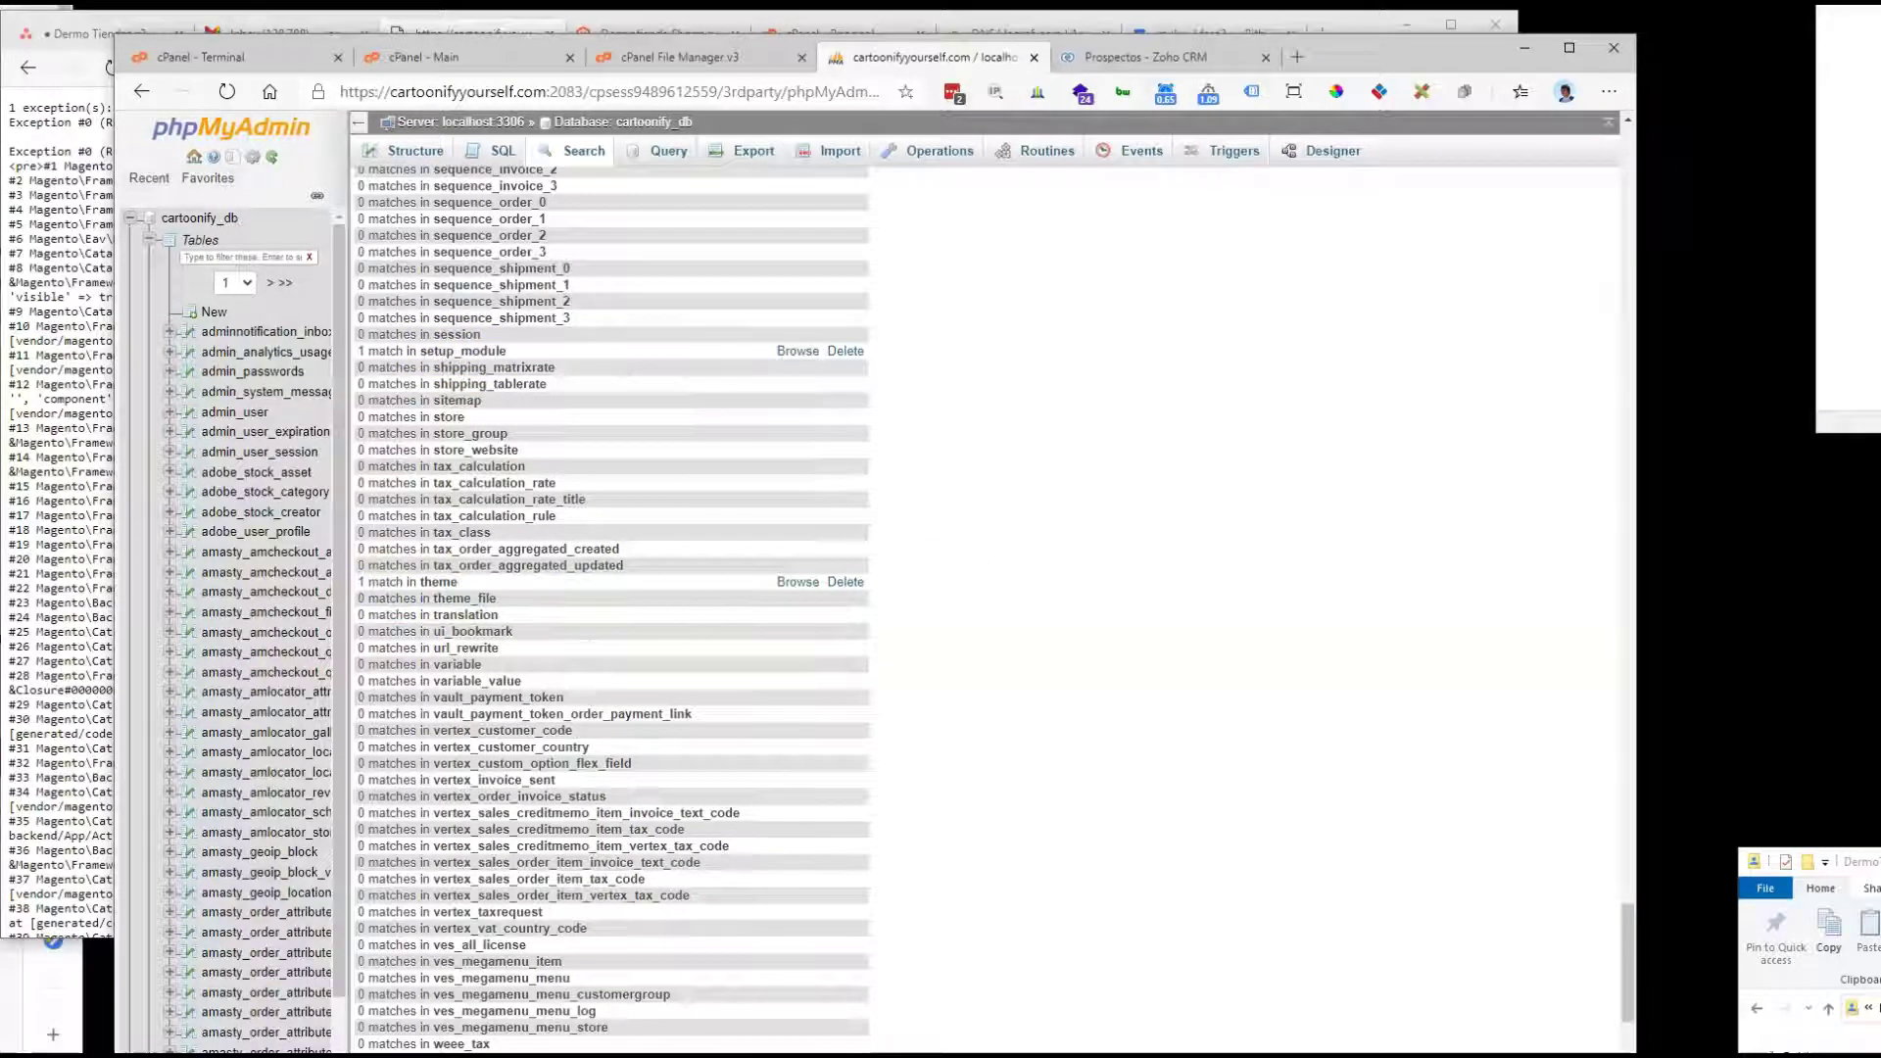
Step: Return to cartoonify_db and bring up an empty database-wide search form
mouse_move(1629, 814)
left_mouse_down()
mouse_move(1632, 871)
mouse_move(1619, 798)
left_mouse_up()
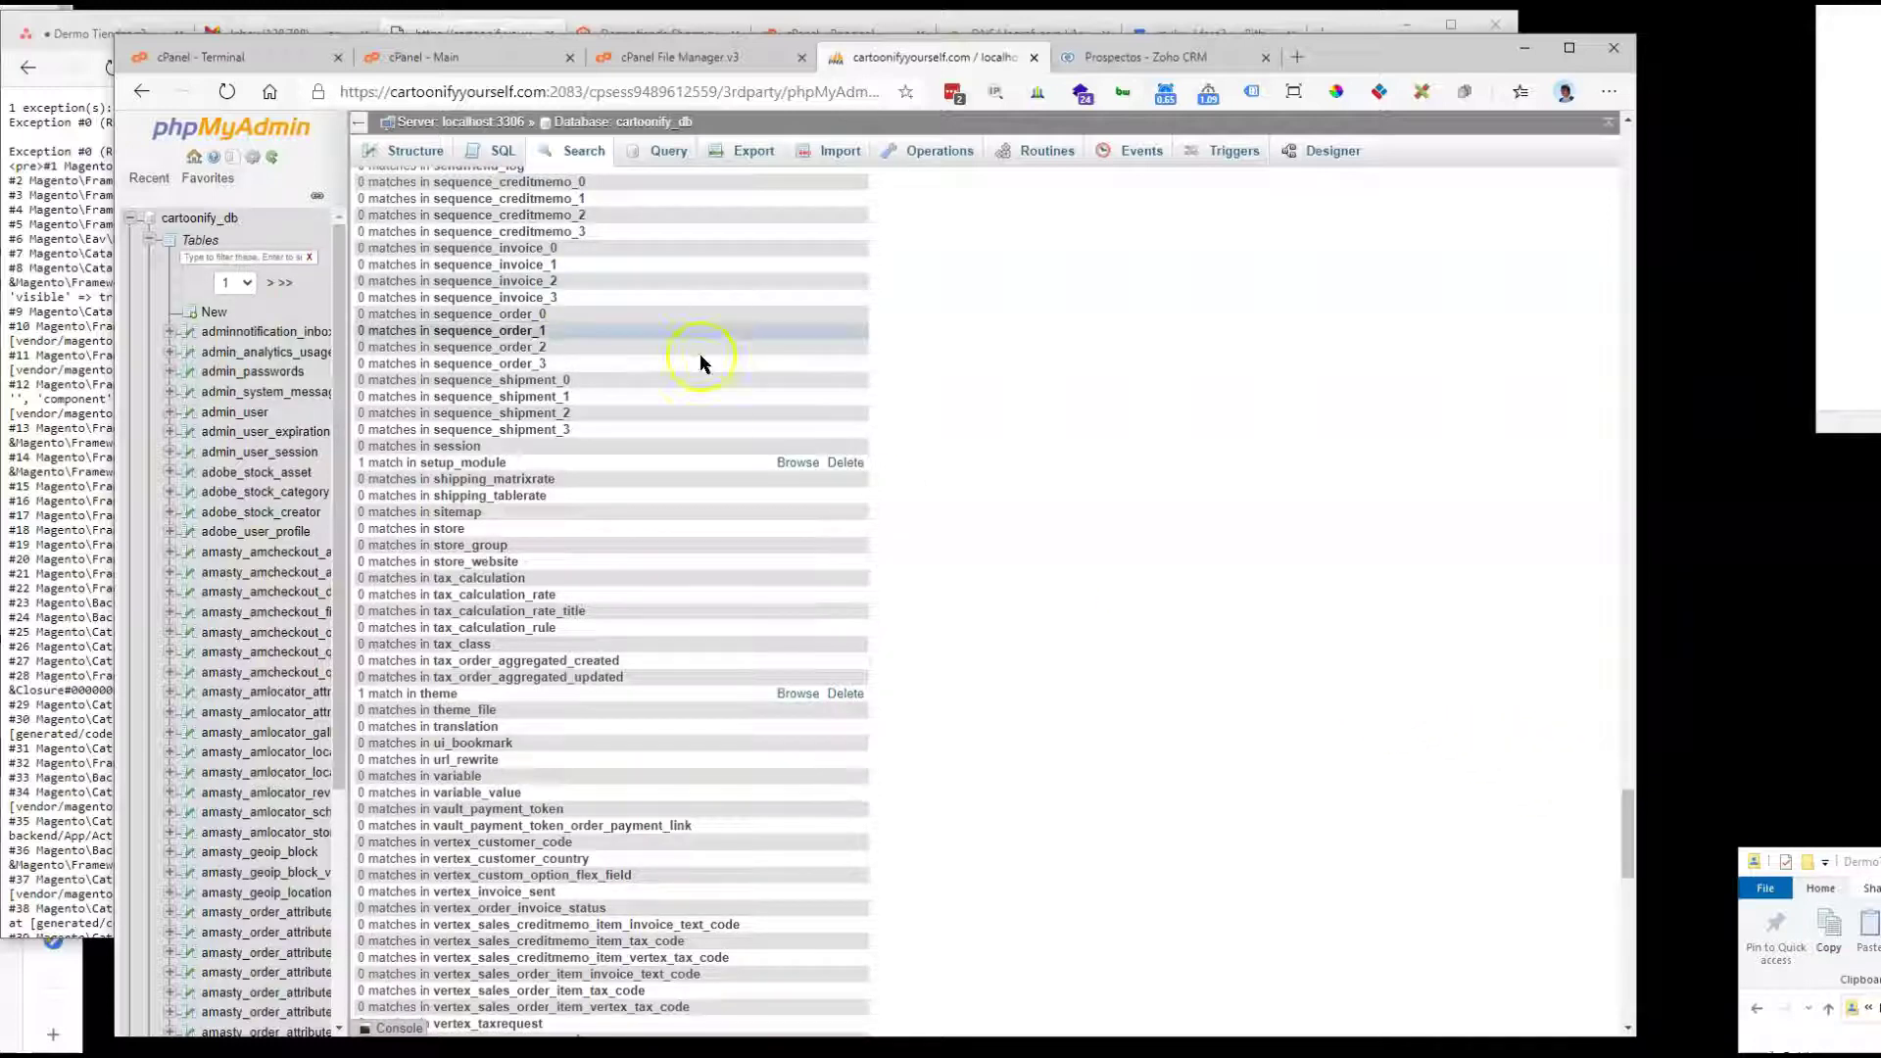
left_click(199, 218)
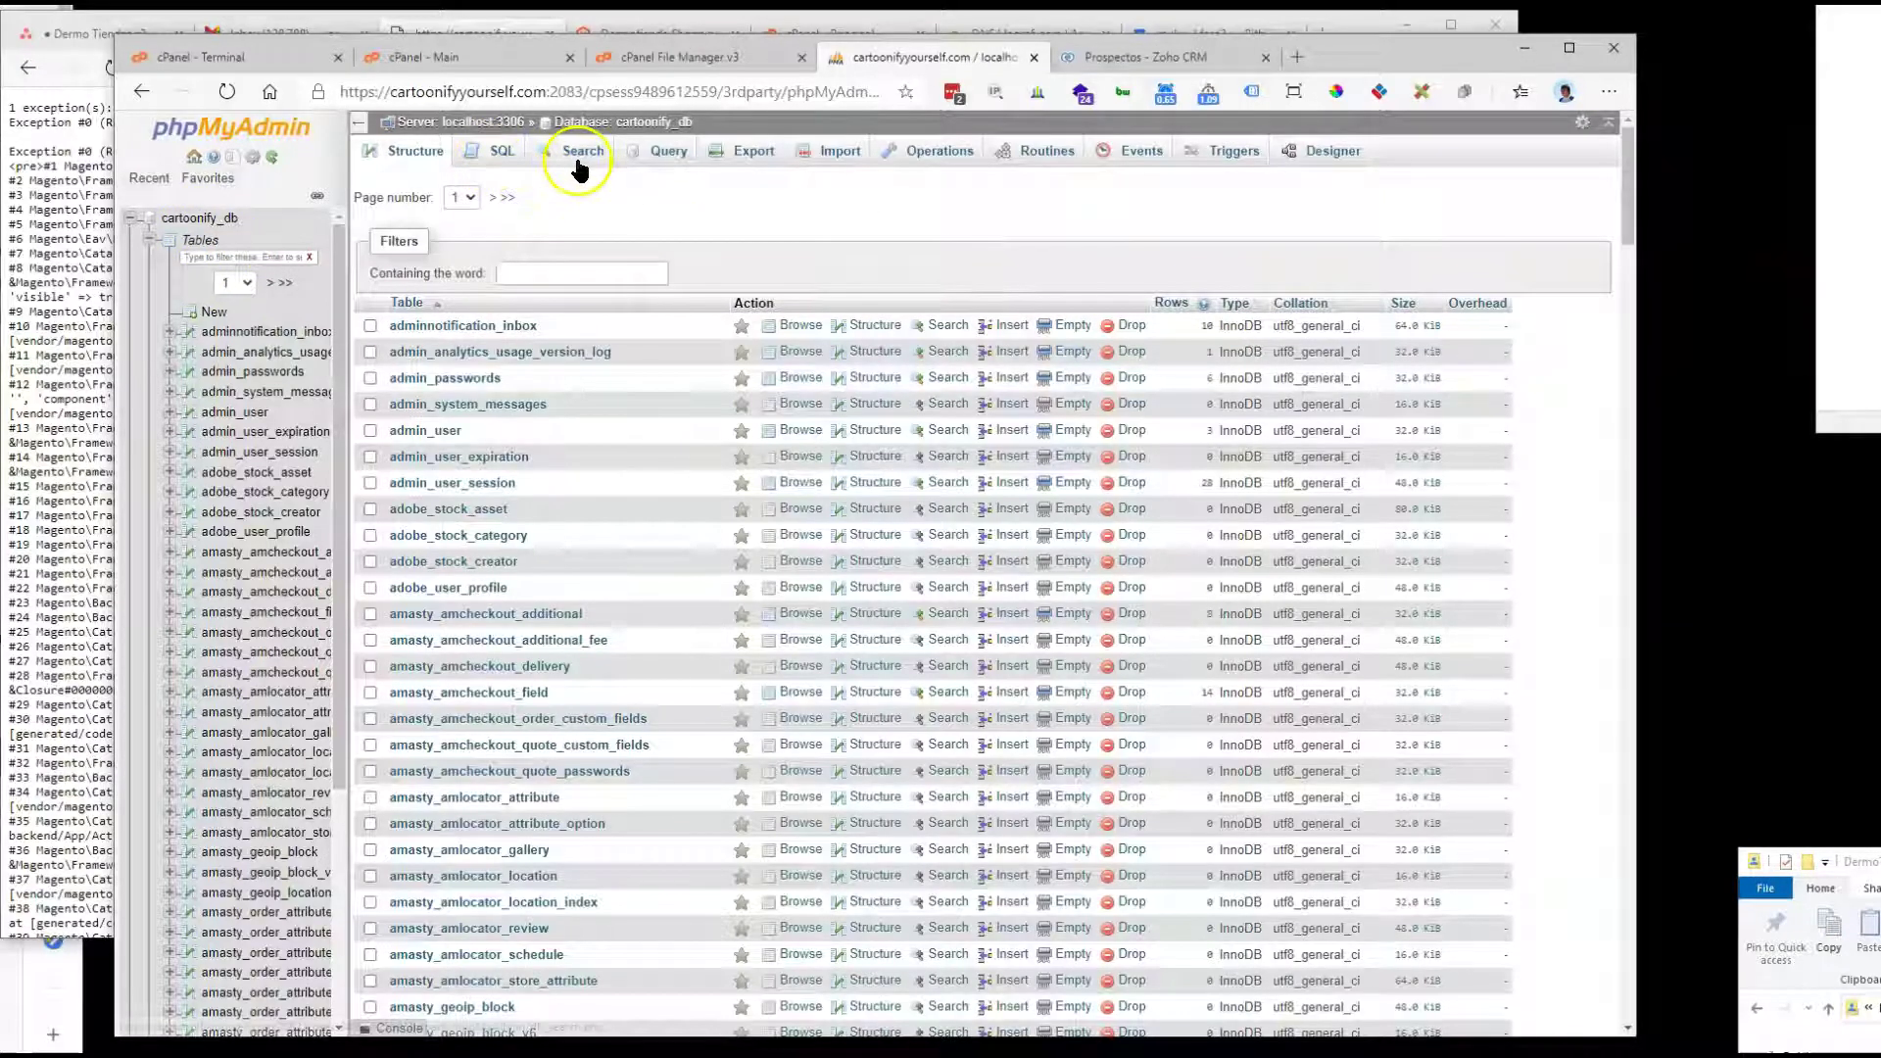
left_click(579, 166)
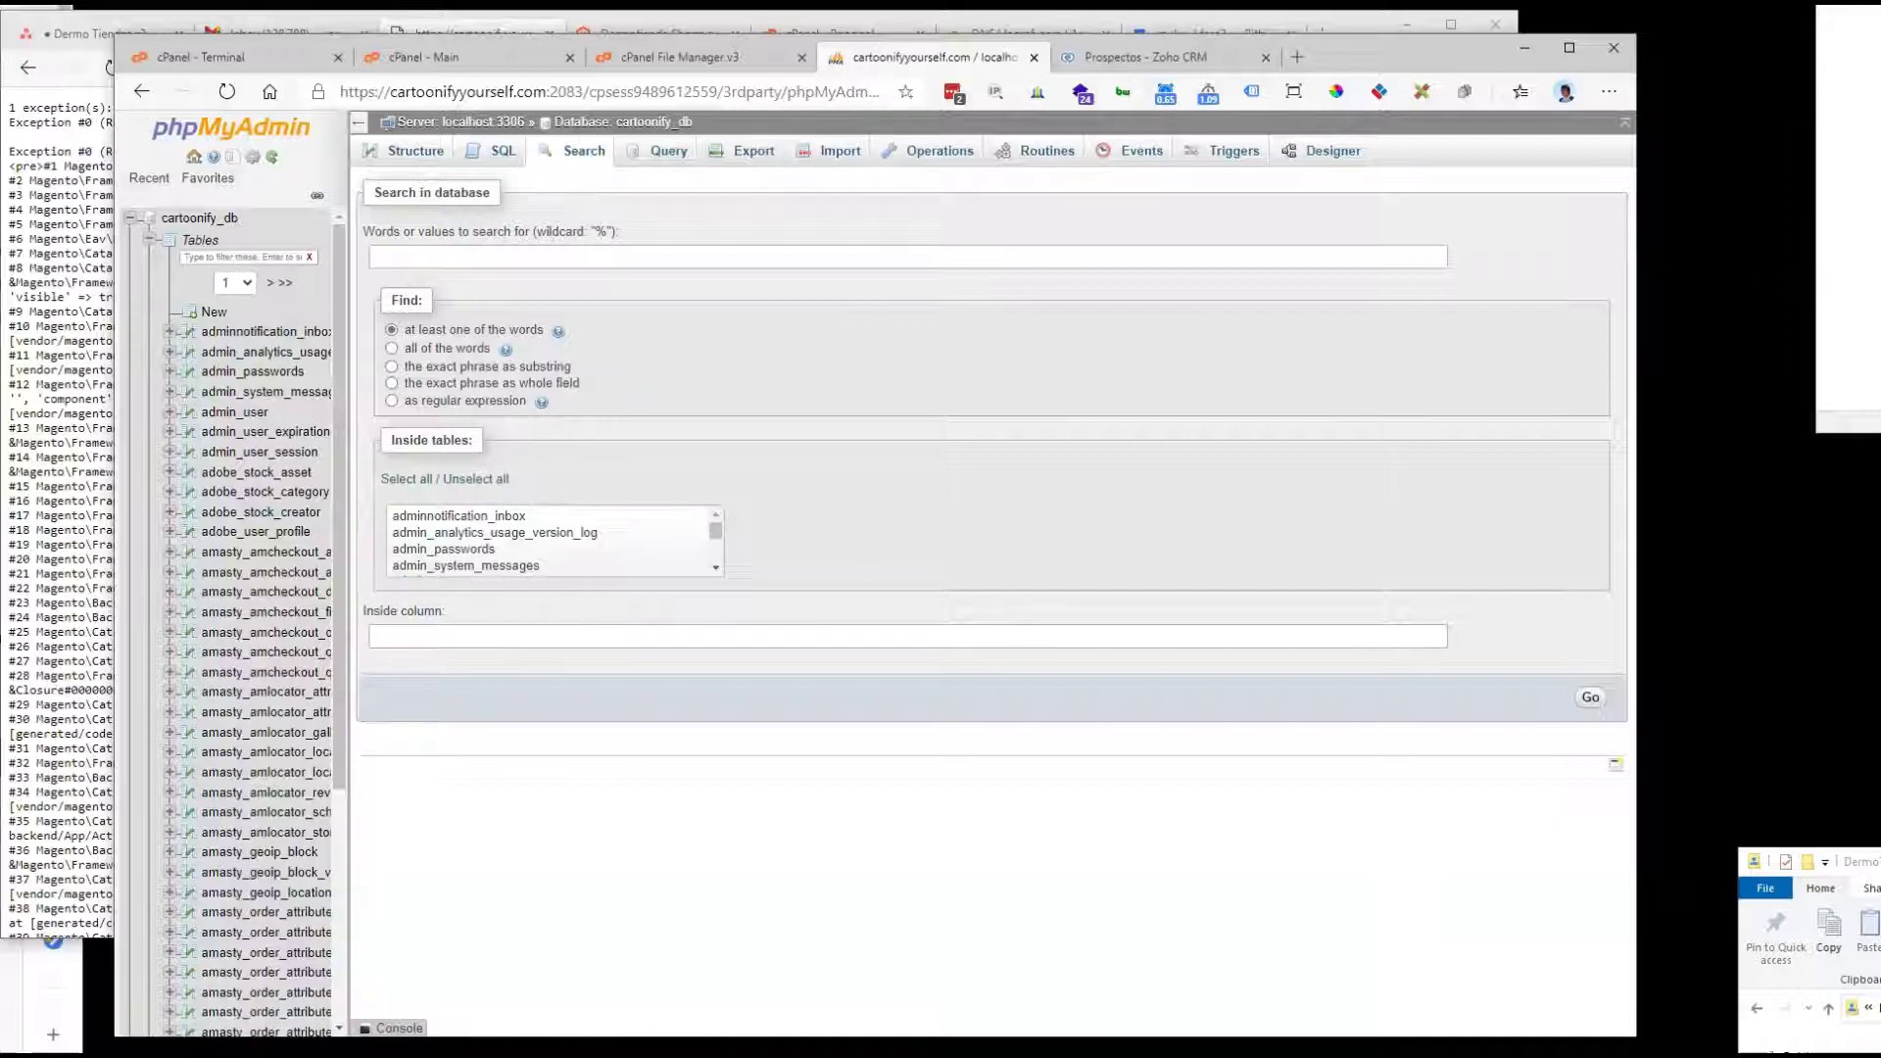
Step: Paste a DELETE query on core_config_data with a 'marketplace' path pattern; simulation matches zero rows
left_click(500, 156)
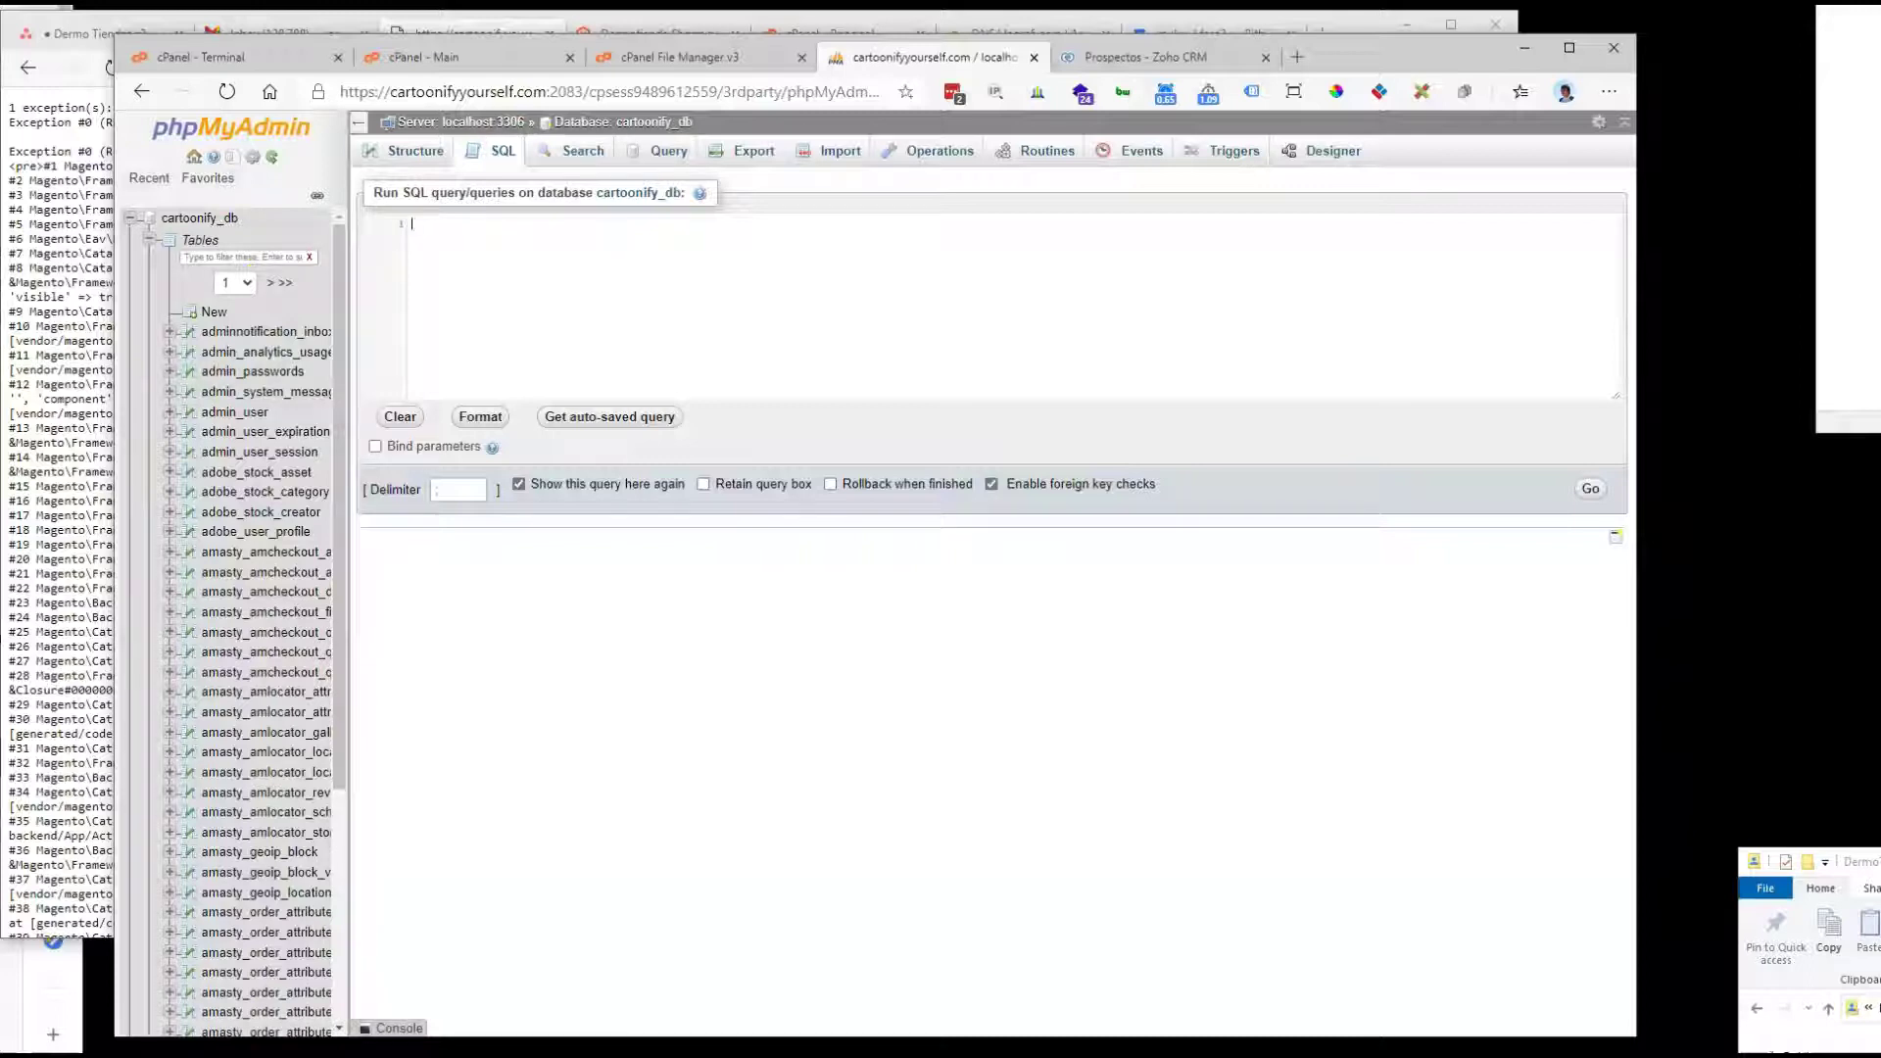
key("alt+Tab")
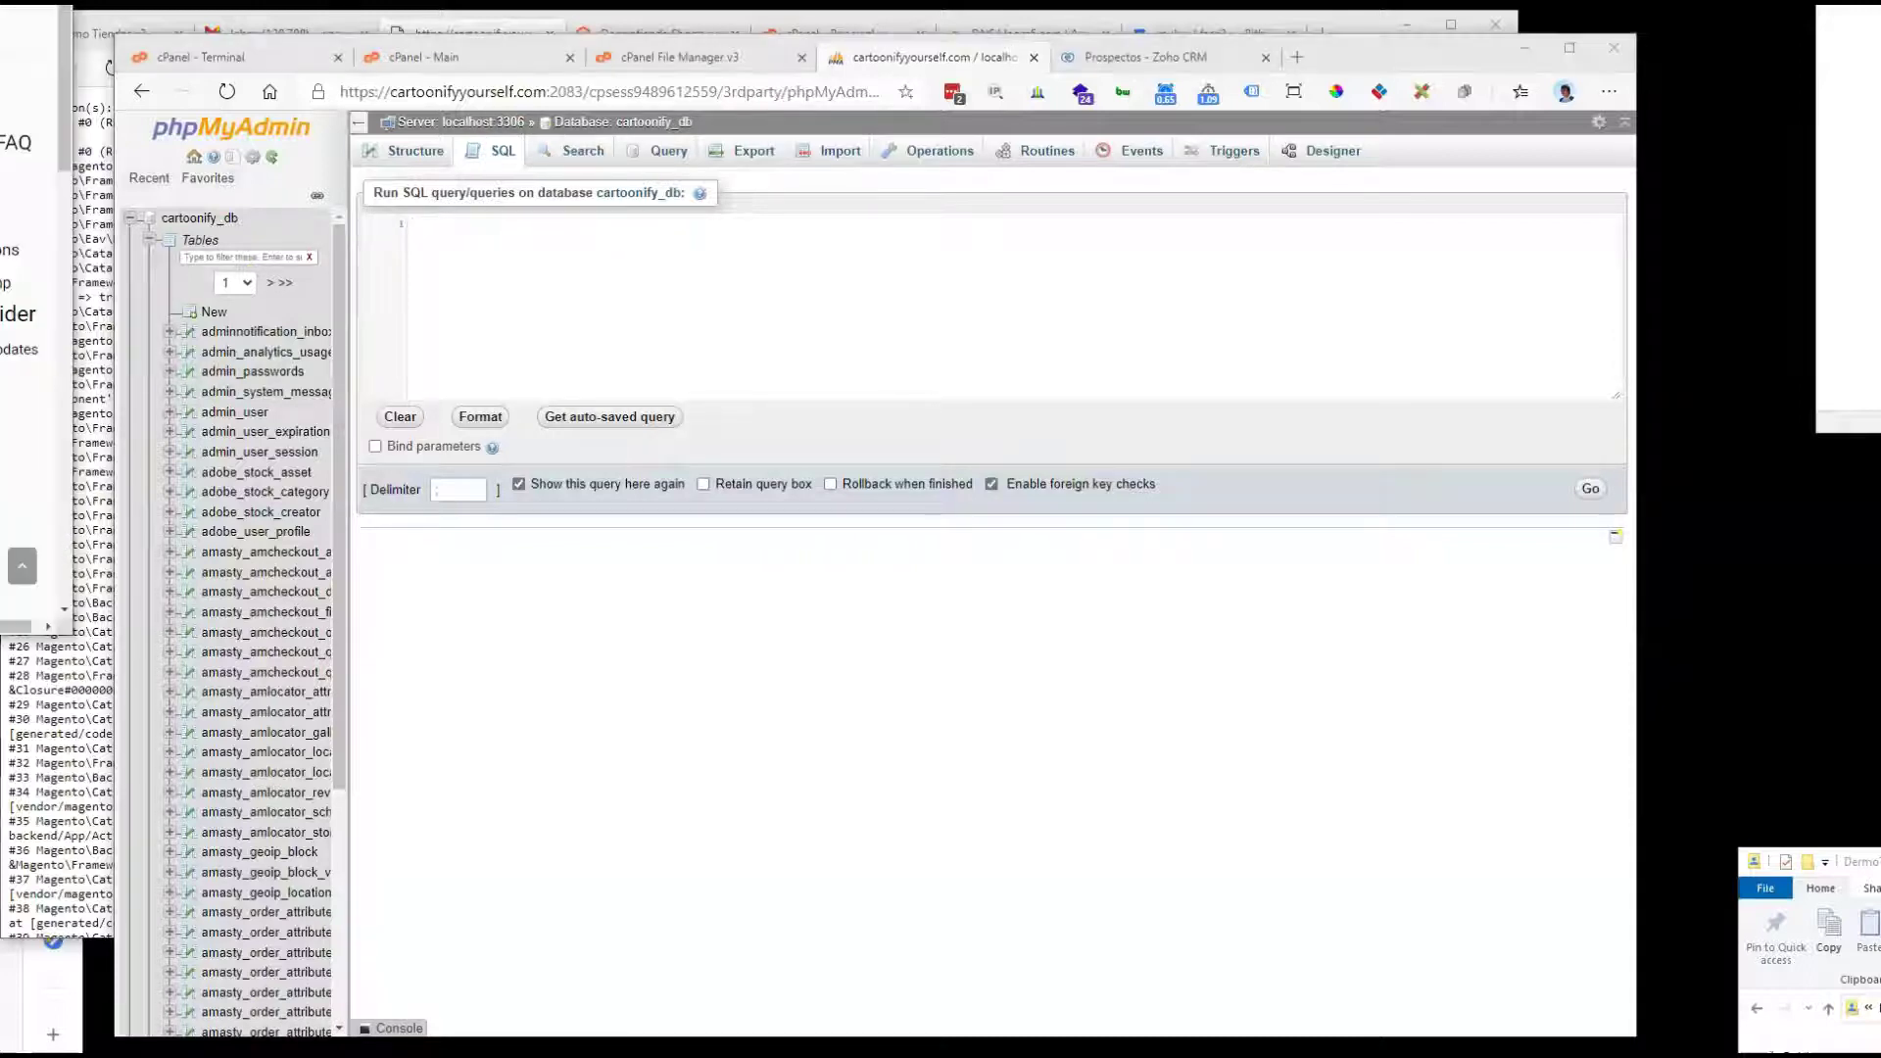
left_click(739, 258)
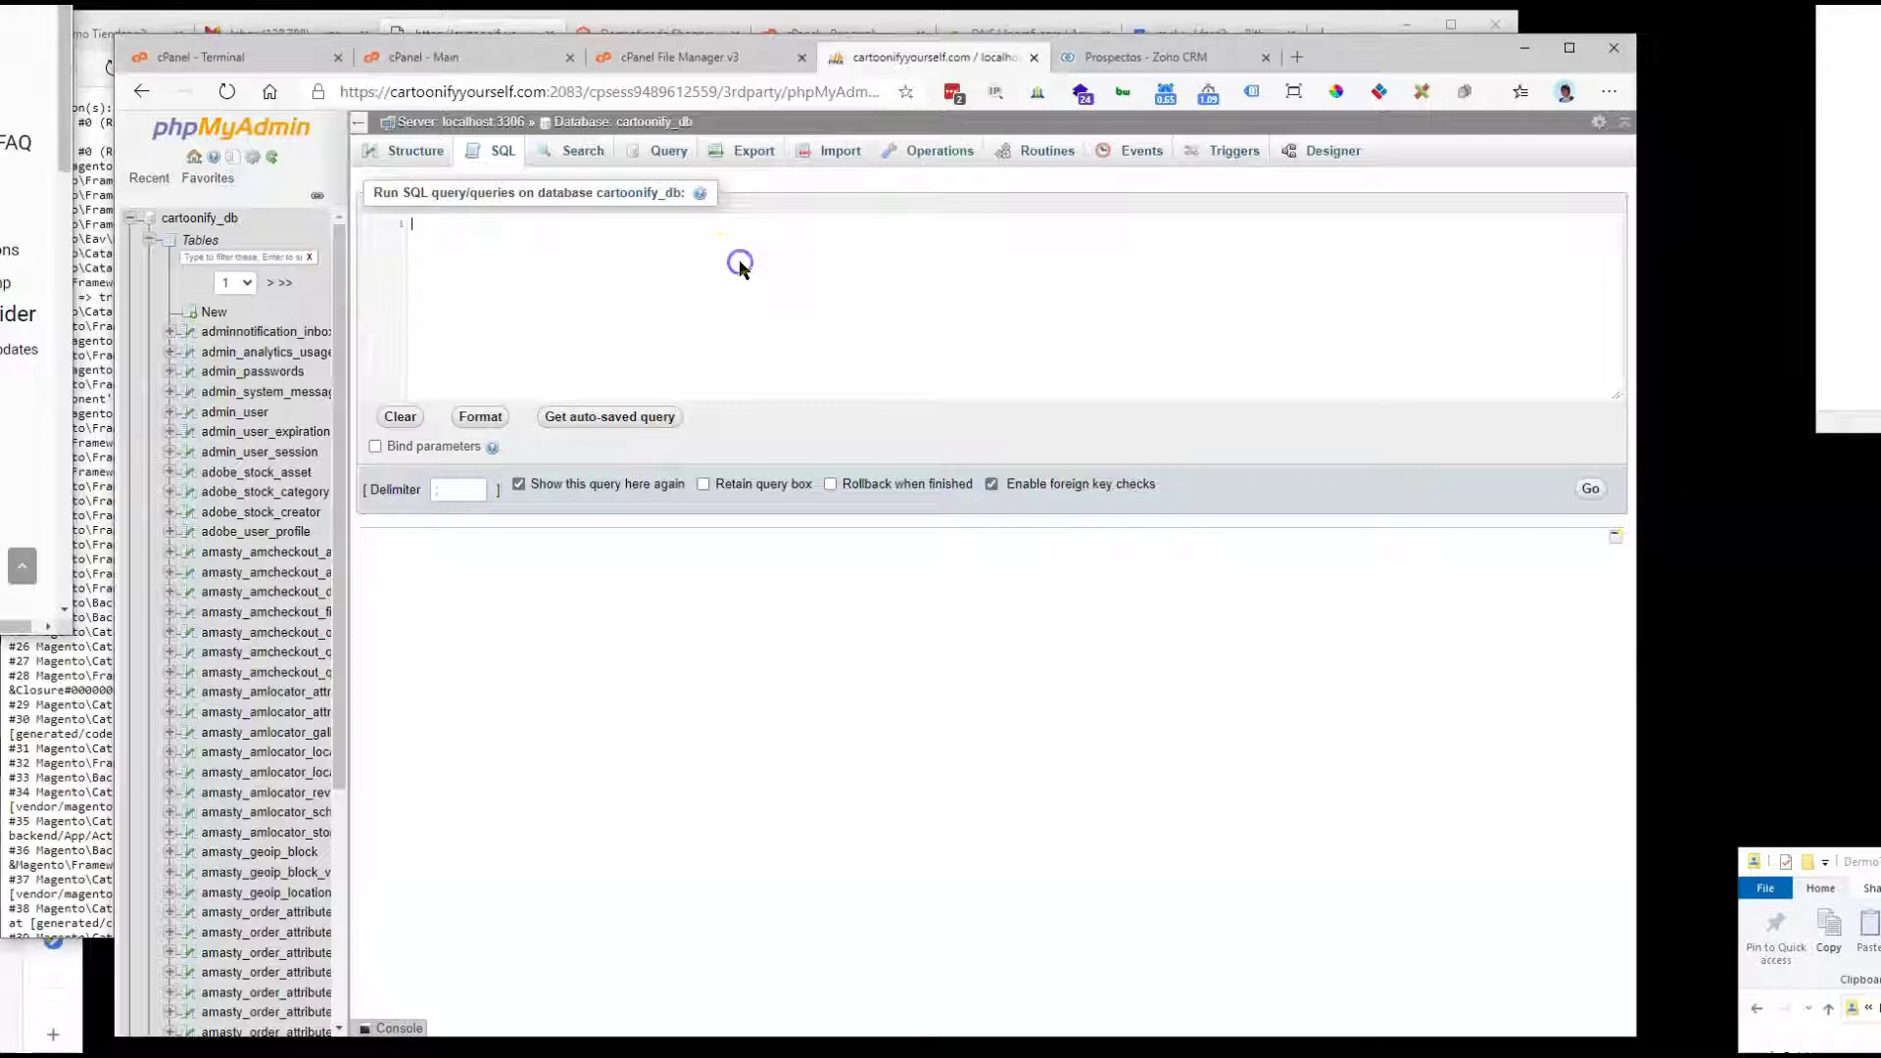
right_click(745, 252)
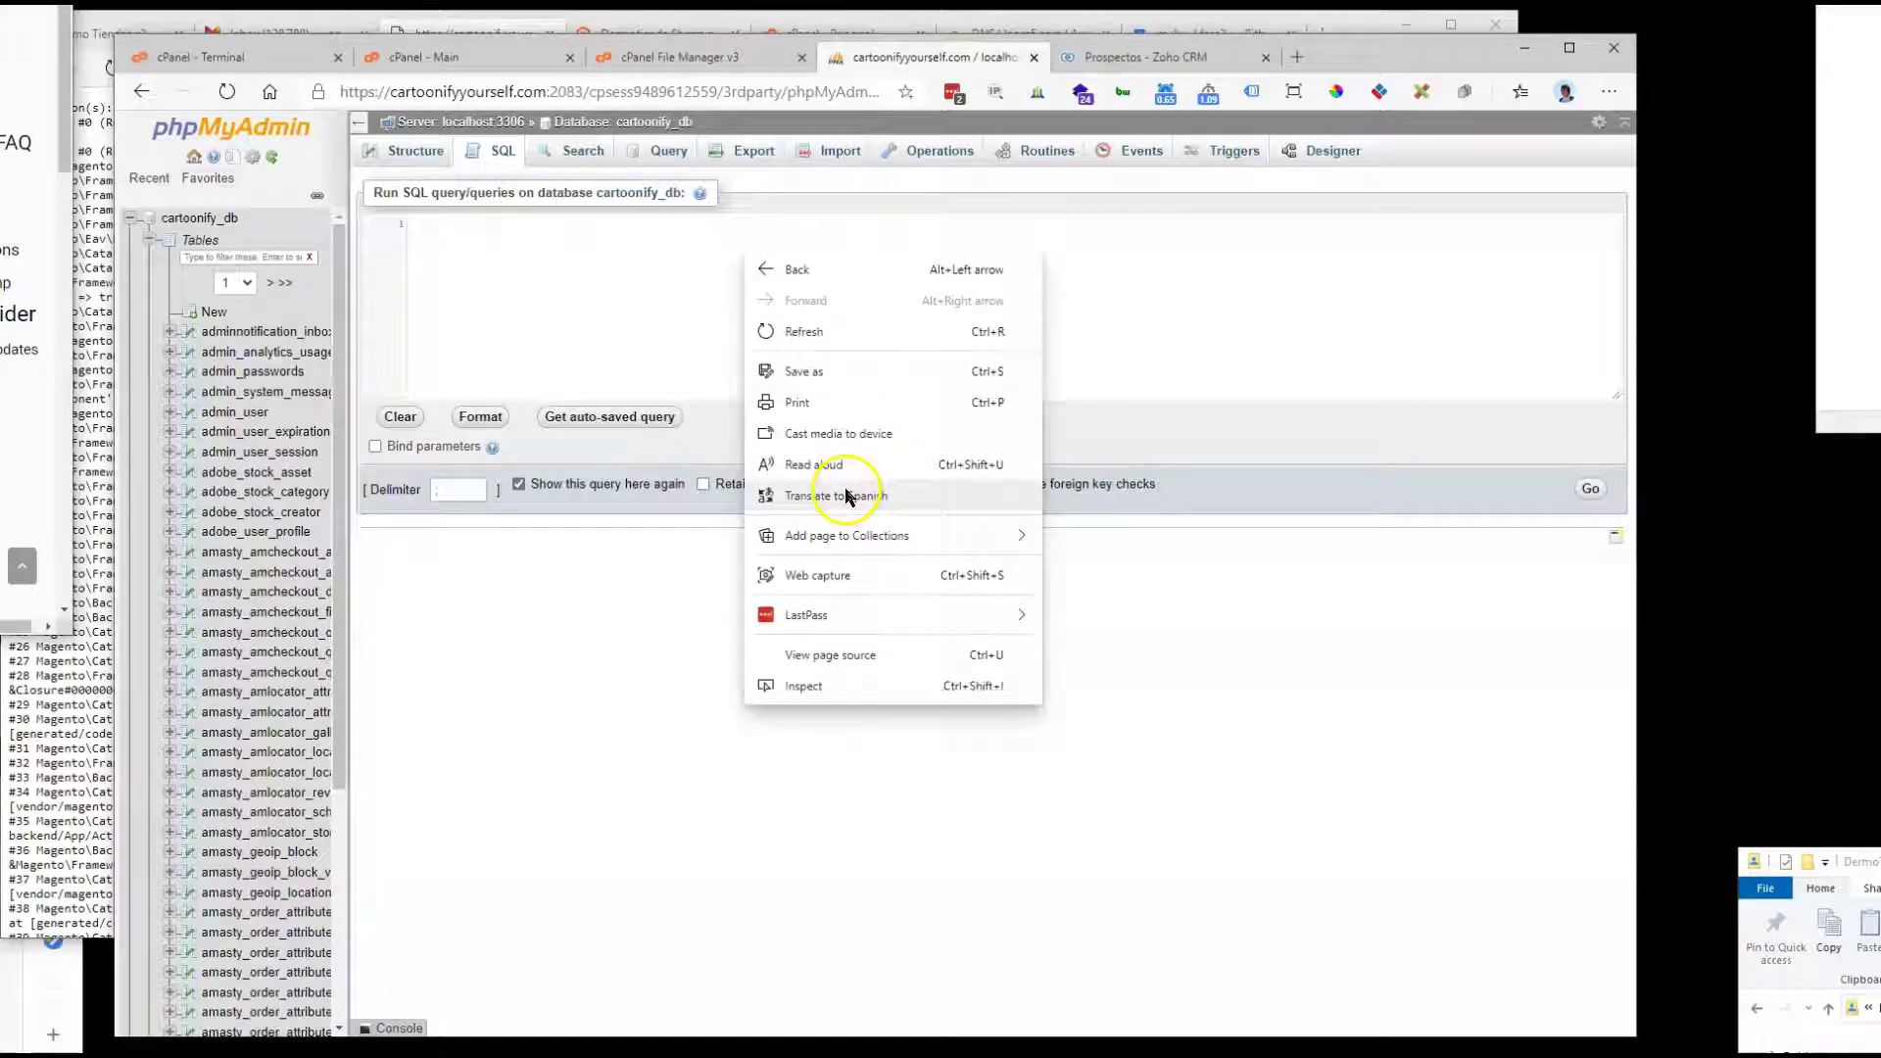
left_click(575, 273)
type("DELETE FROM core_config_data WHERE path LIKE 'vendor_module/%'")
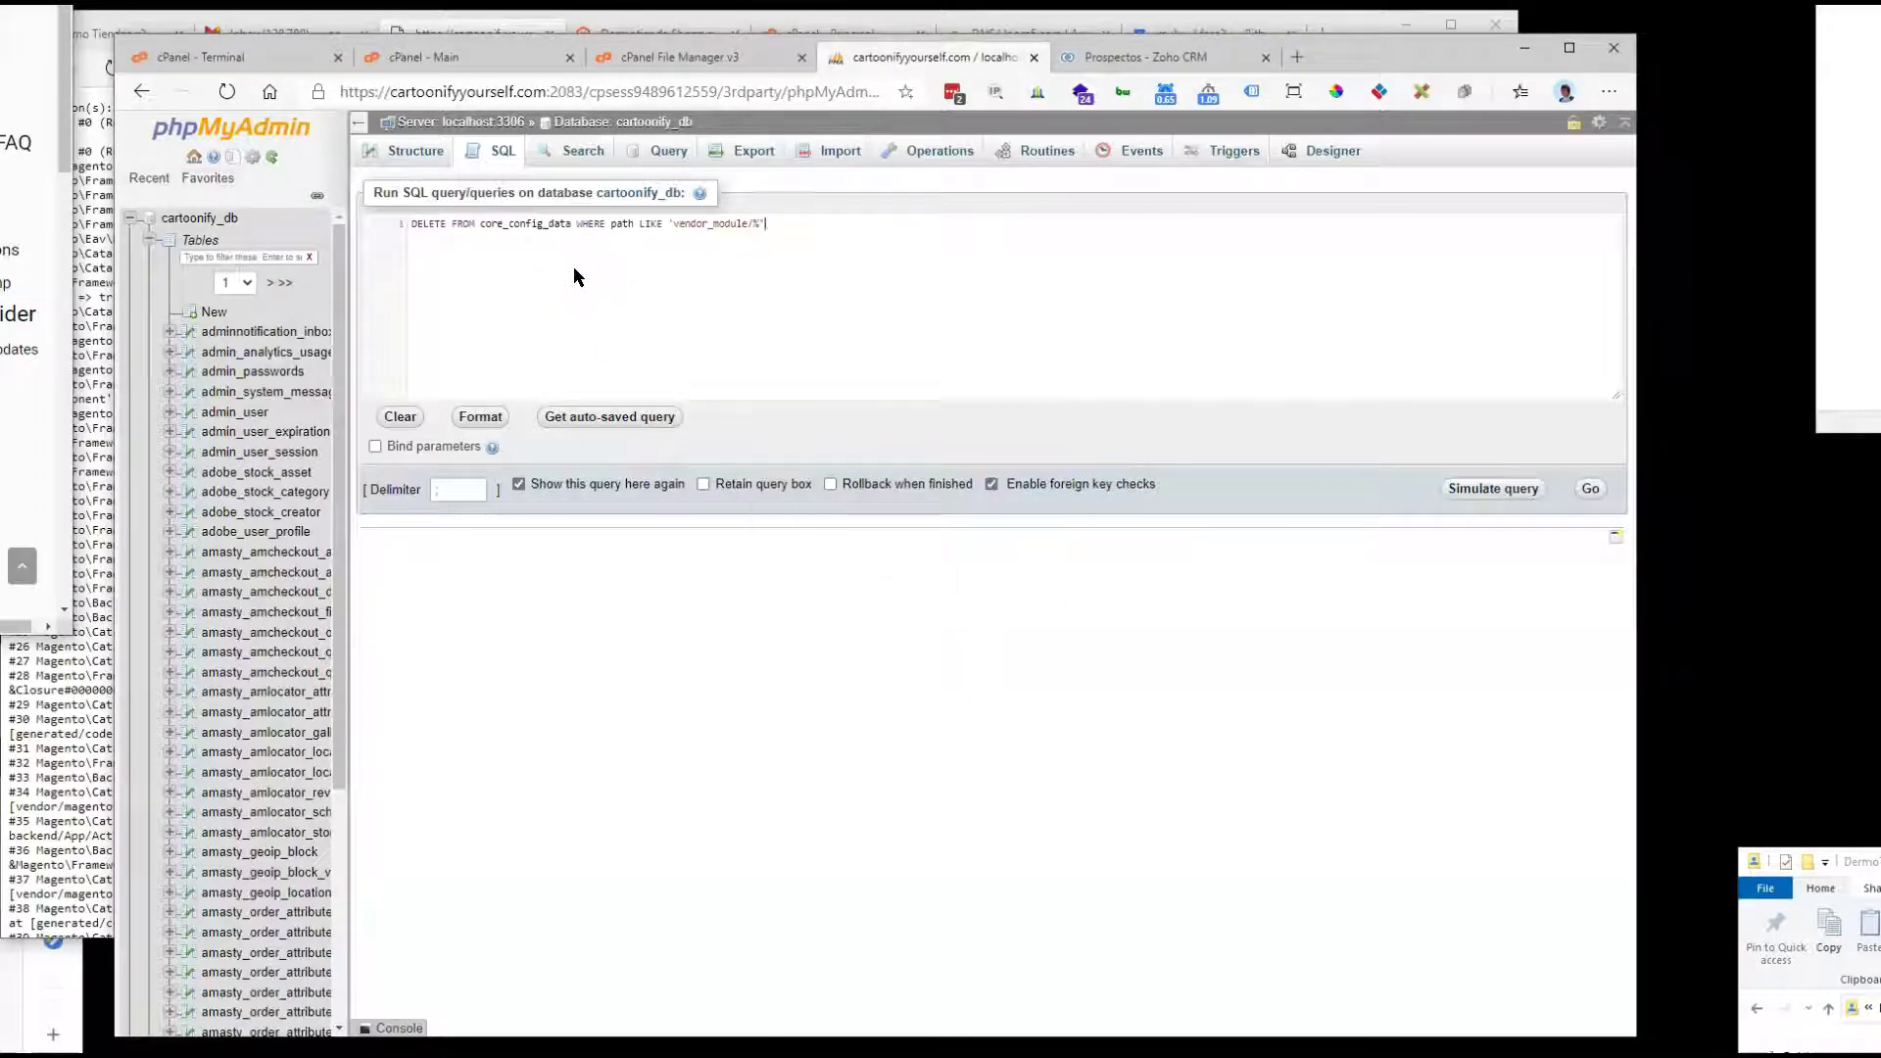
key("Left")
key("Left")
key("BackSpace")
key("BackSpace")
key("BackSpace")
key("BackSpace")
key("BackSpace")
key("BackSpace")
key("BackSpace")
key("BackSpace")
key("BackSpace")
key("BackSpace")
key("BackSpace")
key("BackSpace")
key("BackSpace")
key("BackSpace")
type("marketplace")
left_click(1485, 490)
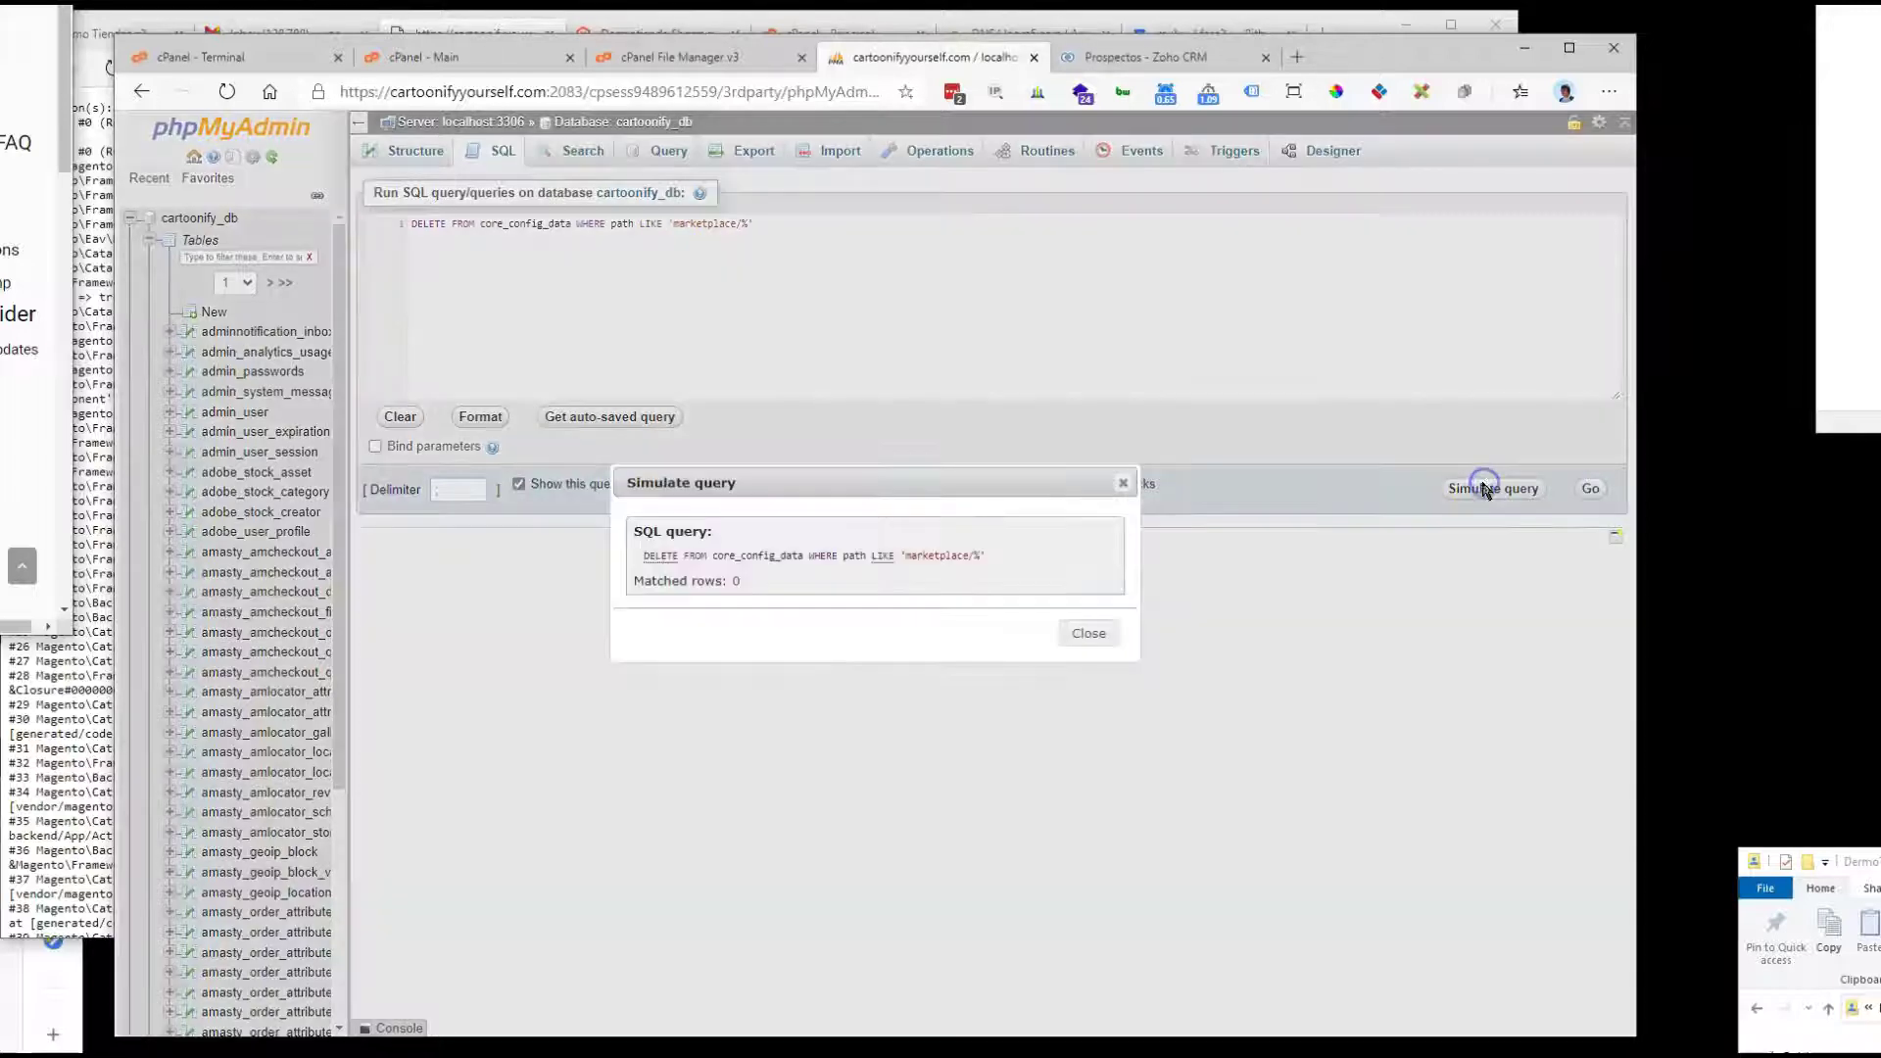
left_click(1090, 635)
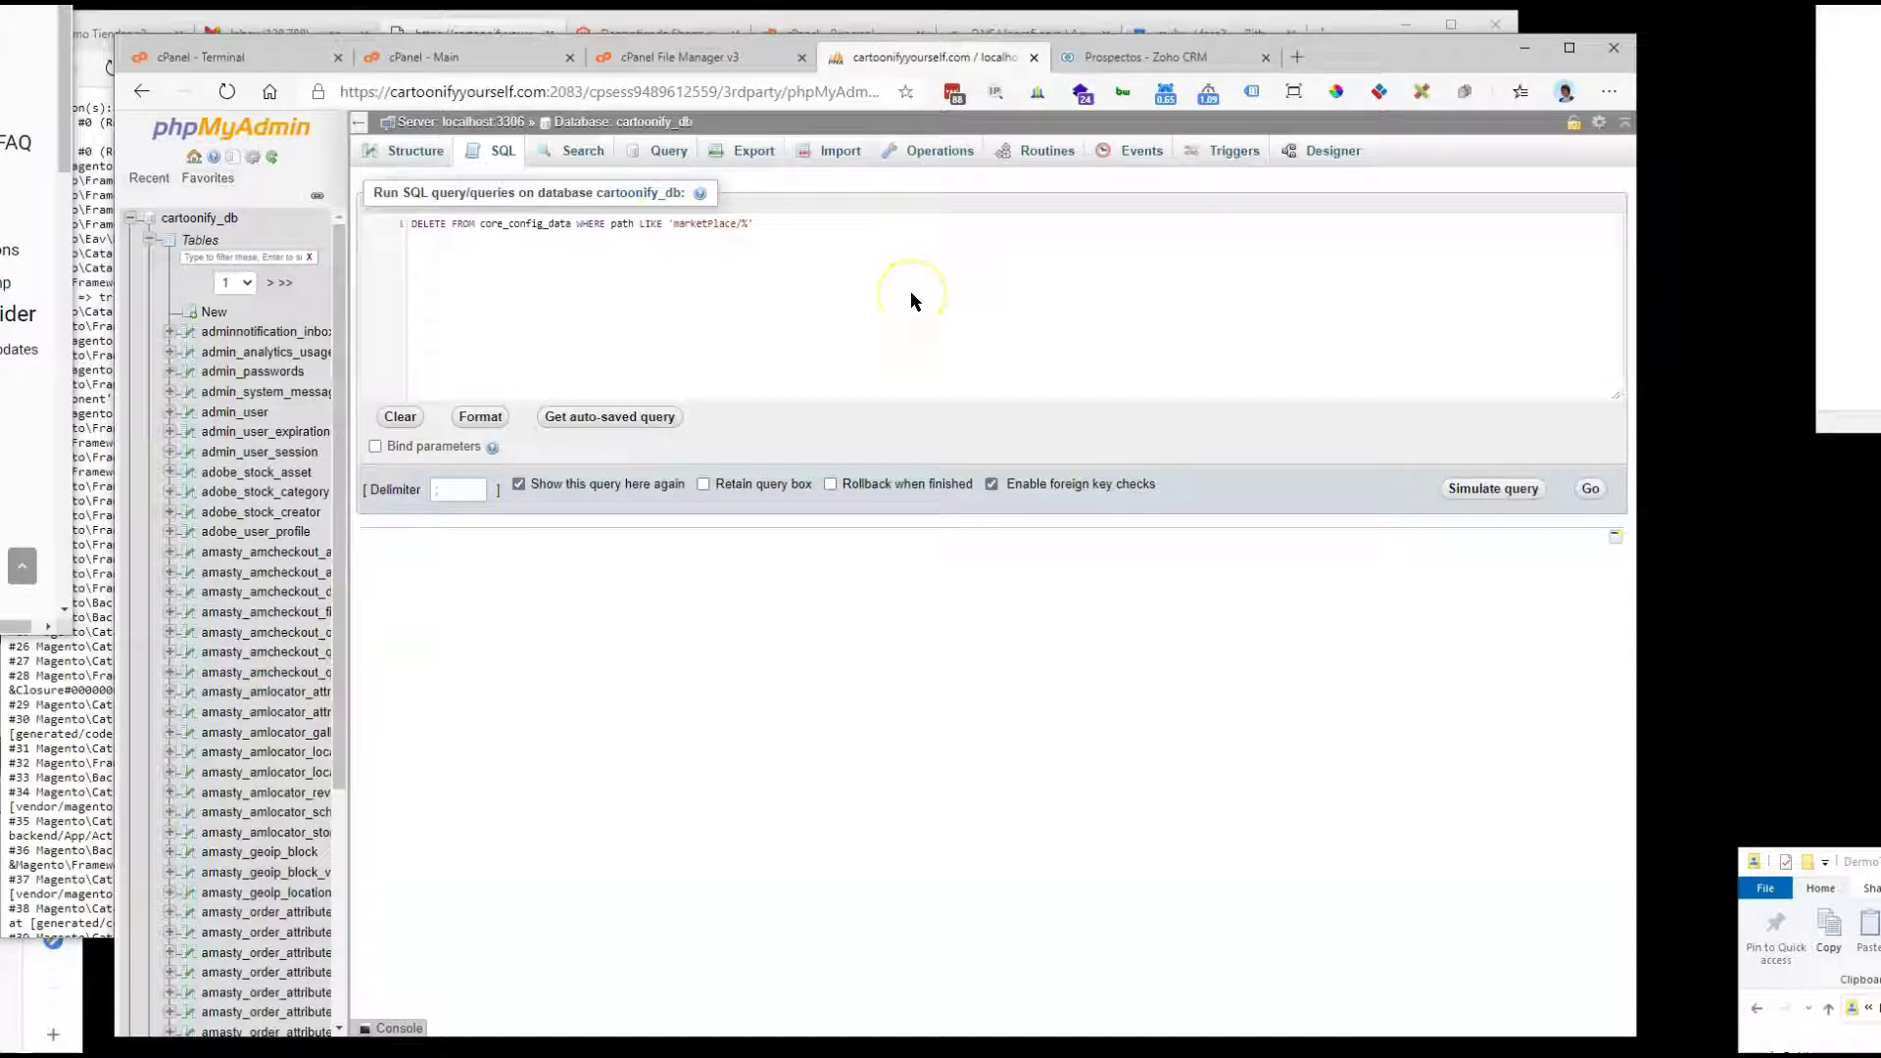
Step: Correct the pattern to 'lofMarketPlace/%', confirm 57 matching rows, and run the DELETE
type("idf")
key("Delete")
type("M")
left_click(1493, 489)
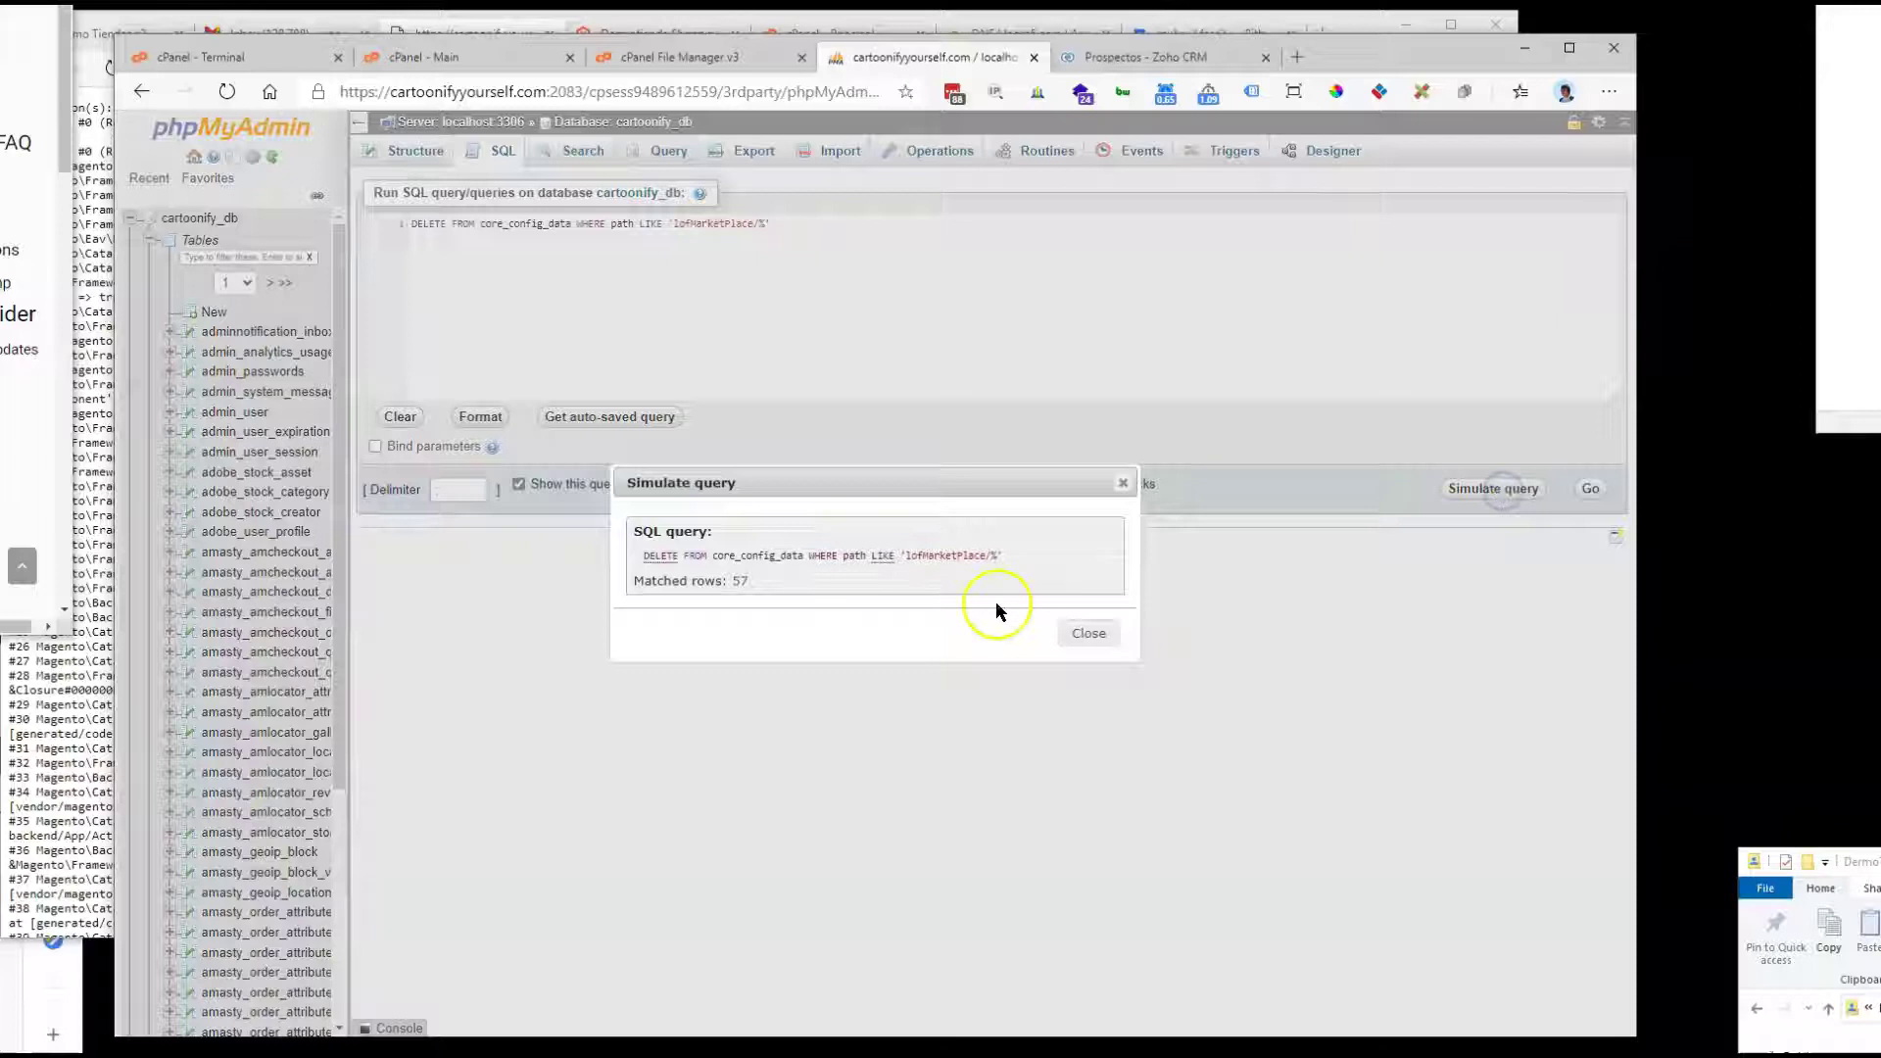
left_click(1092, 635)
left_click(1590, 489)
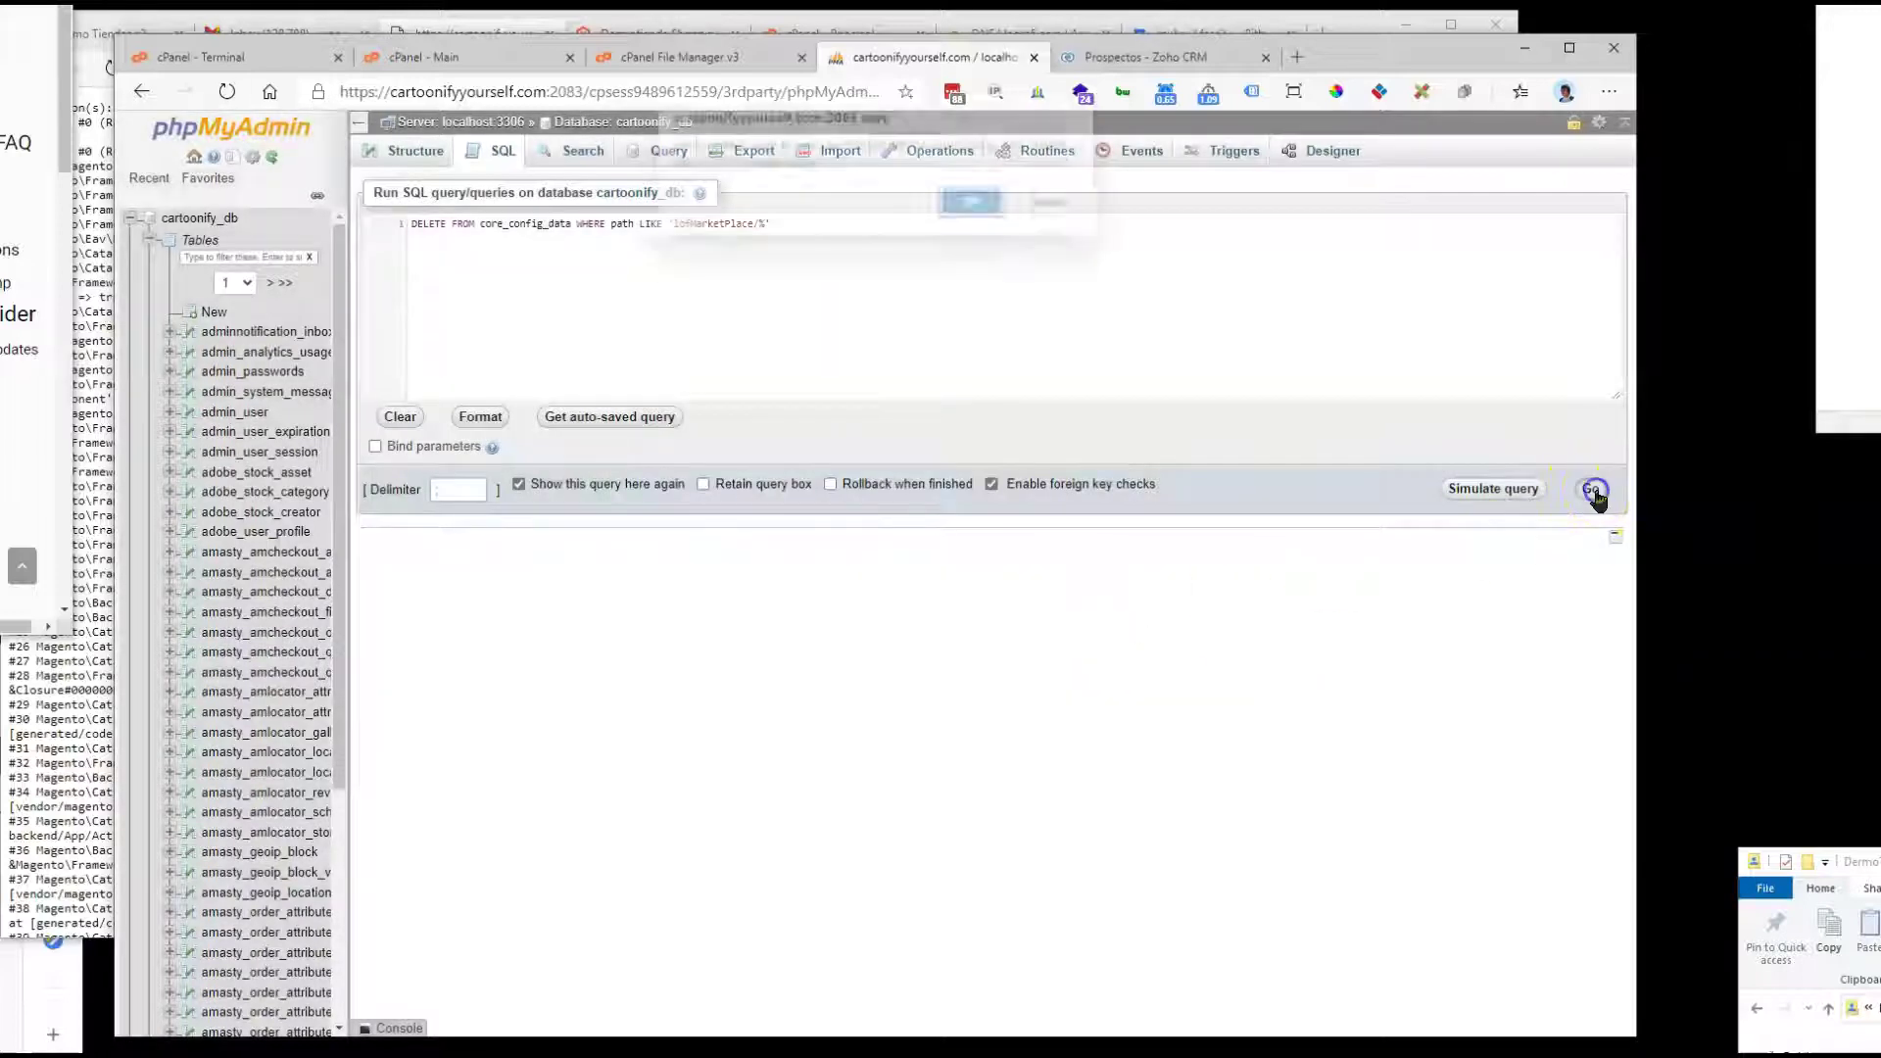
left_click(968, 214)
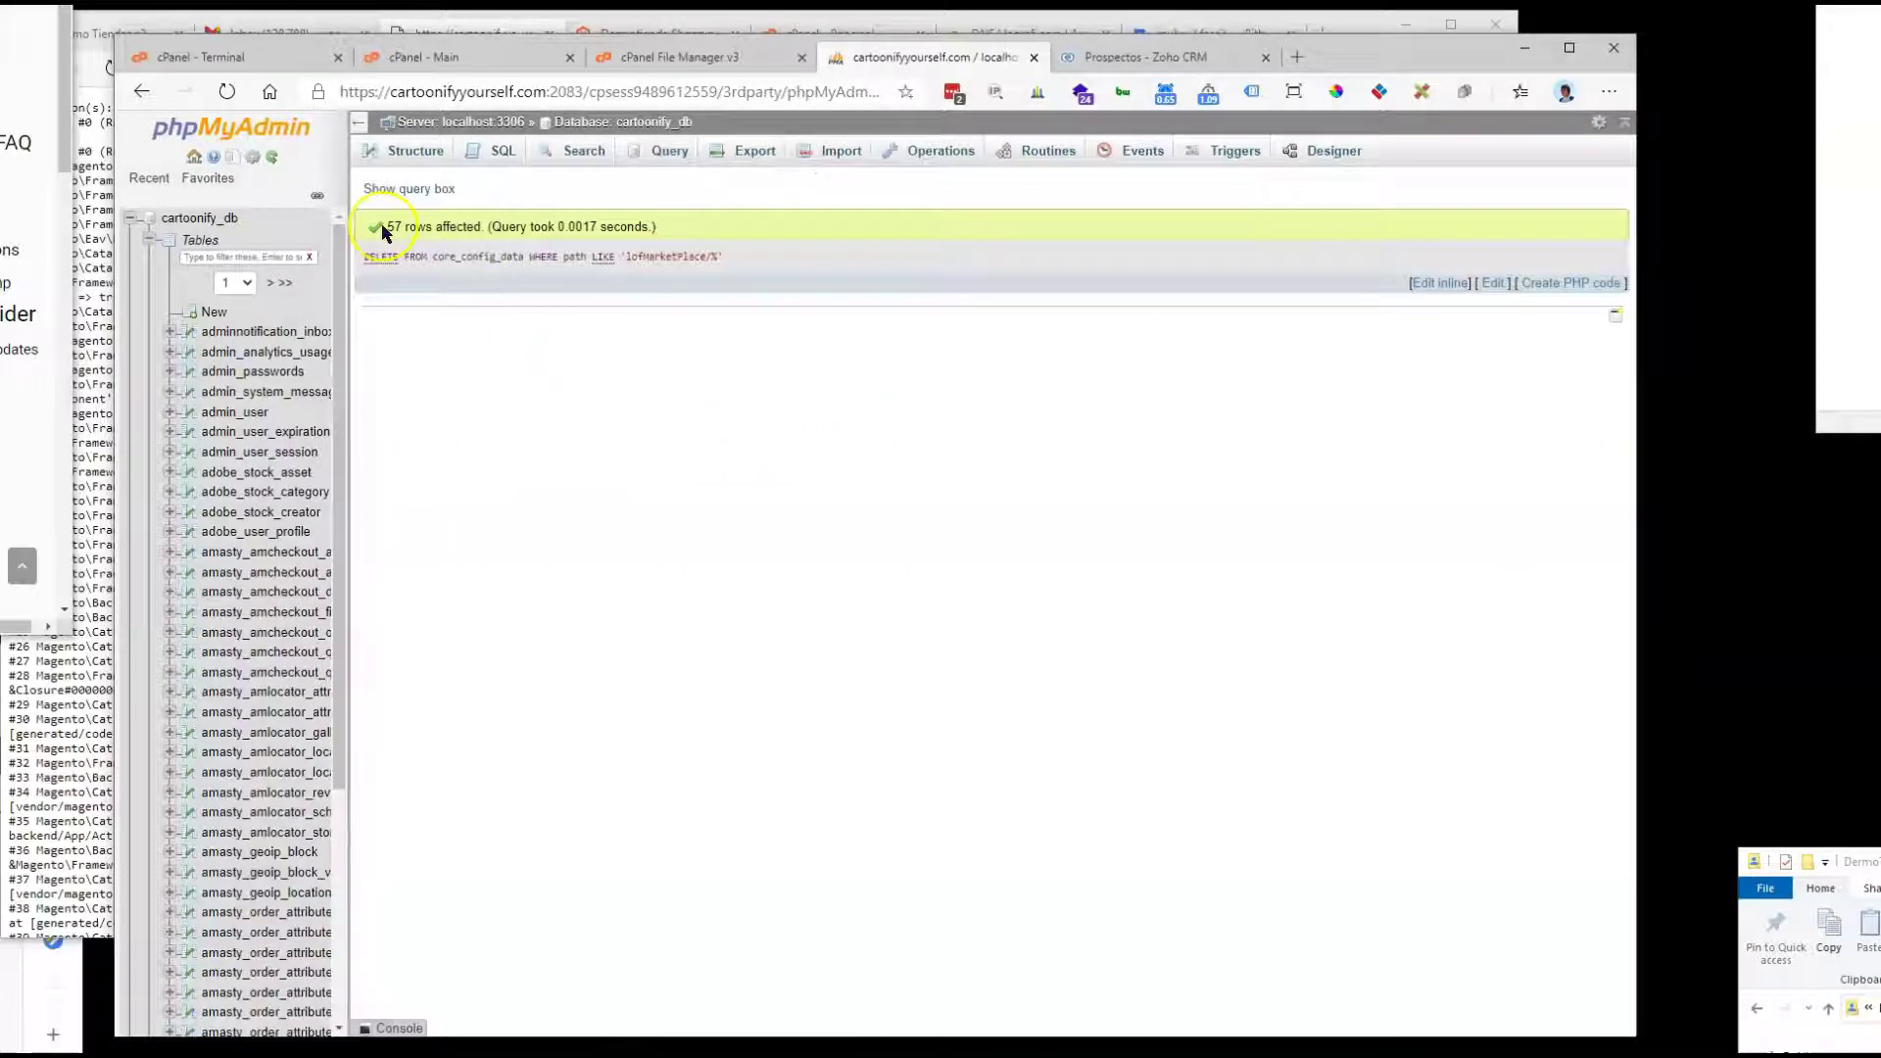
left_click_drag(394, 226, 472, 228)
left_click(774, 480)
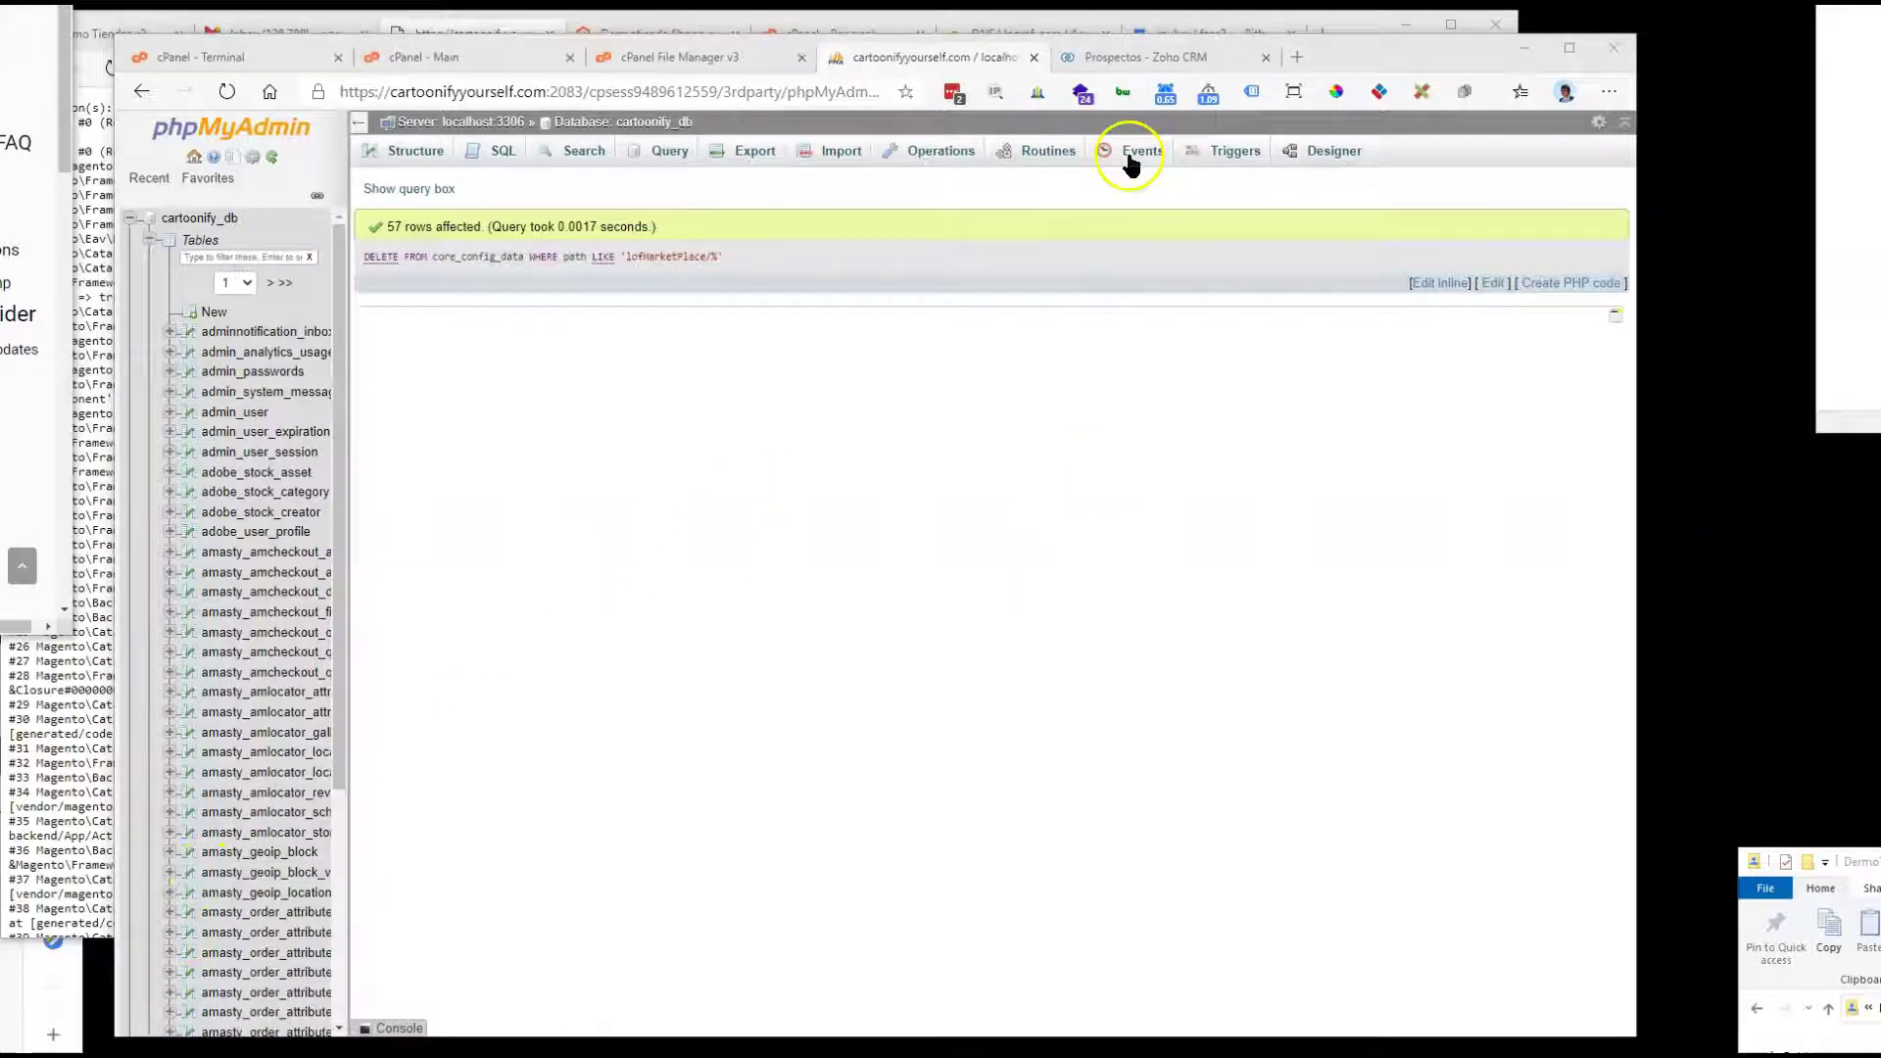
Step: Open public_html/app/etc/config.php in the File Manager editor
left_click(675, 59)
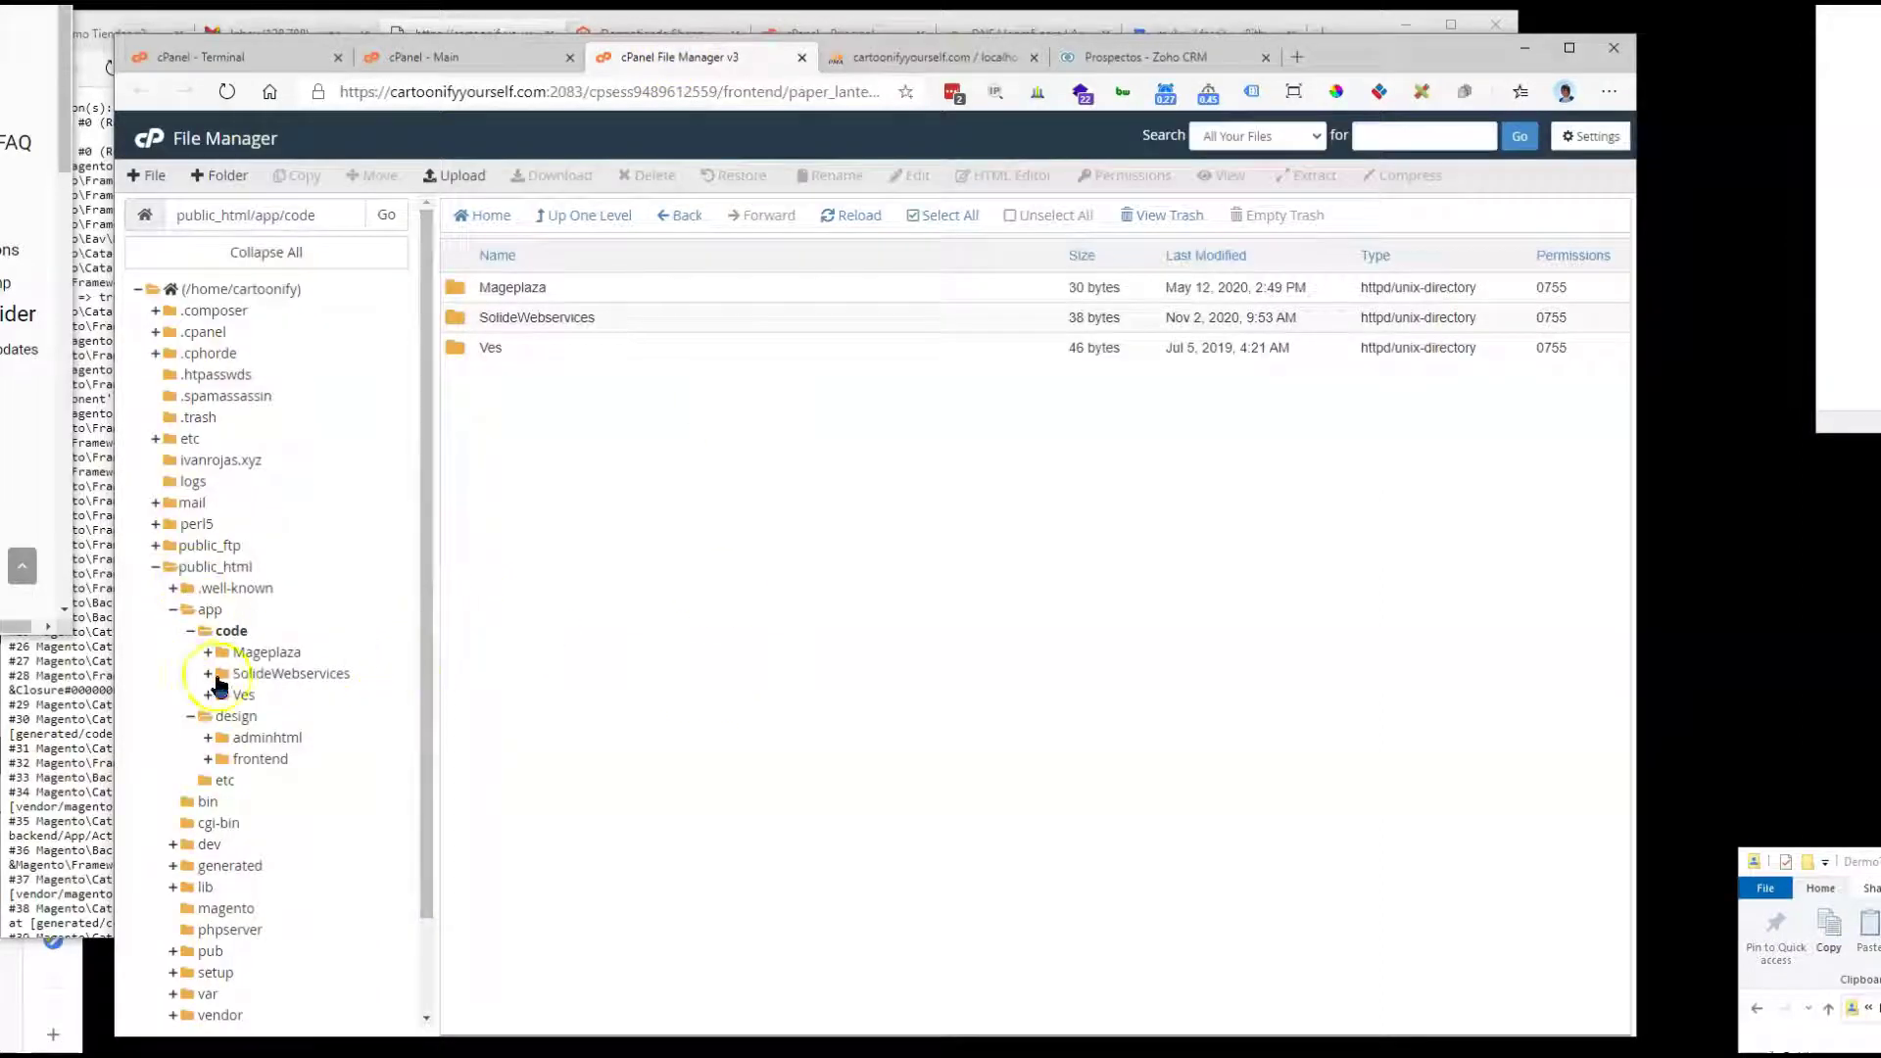
left_click(225, 781)
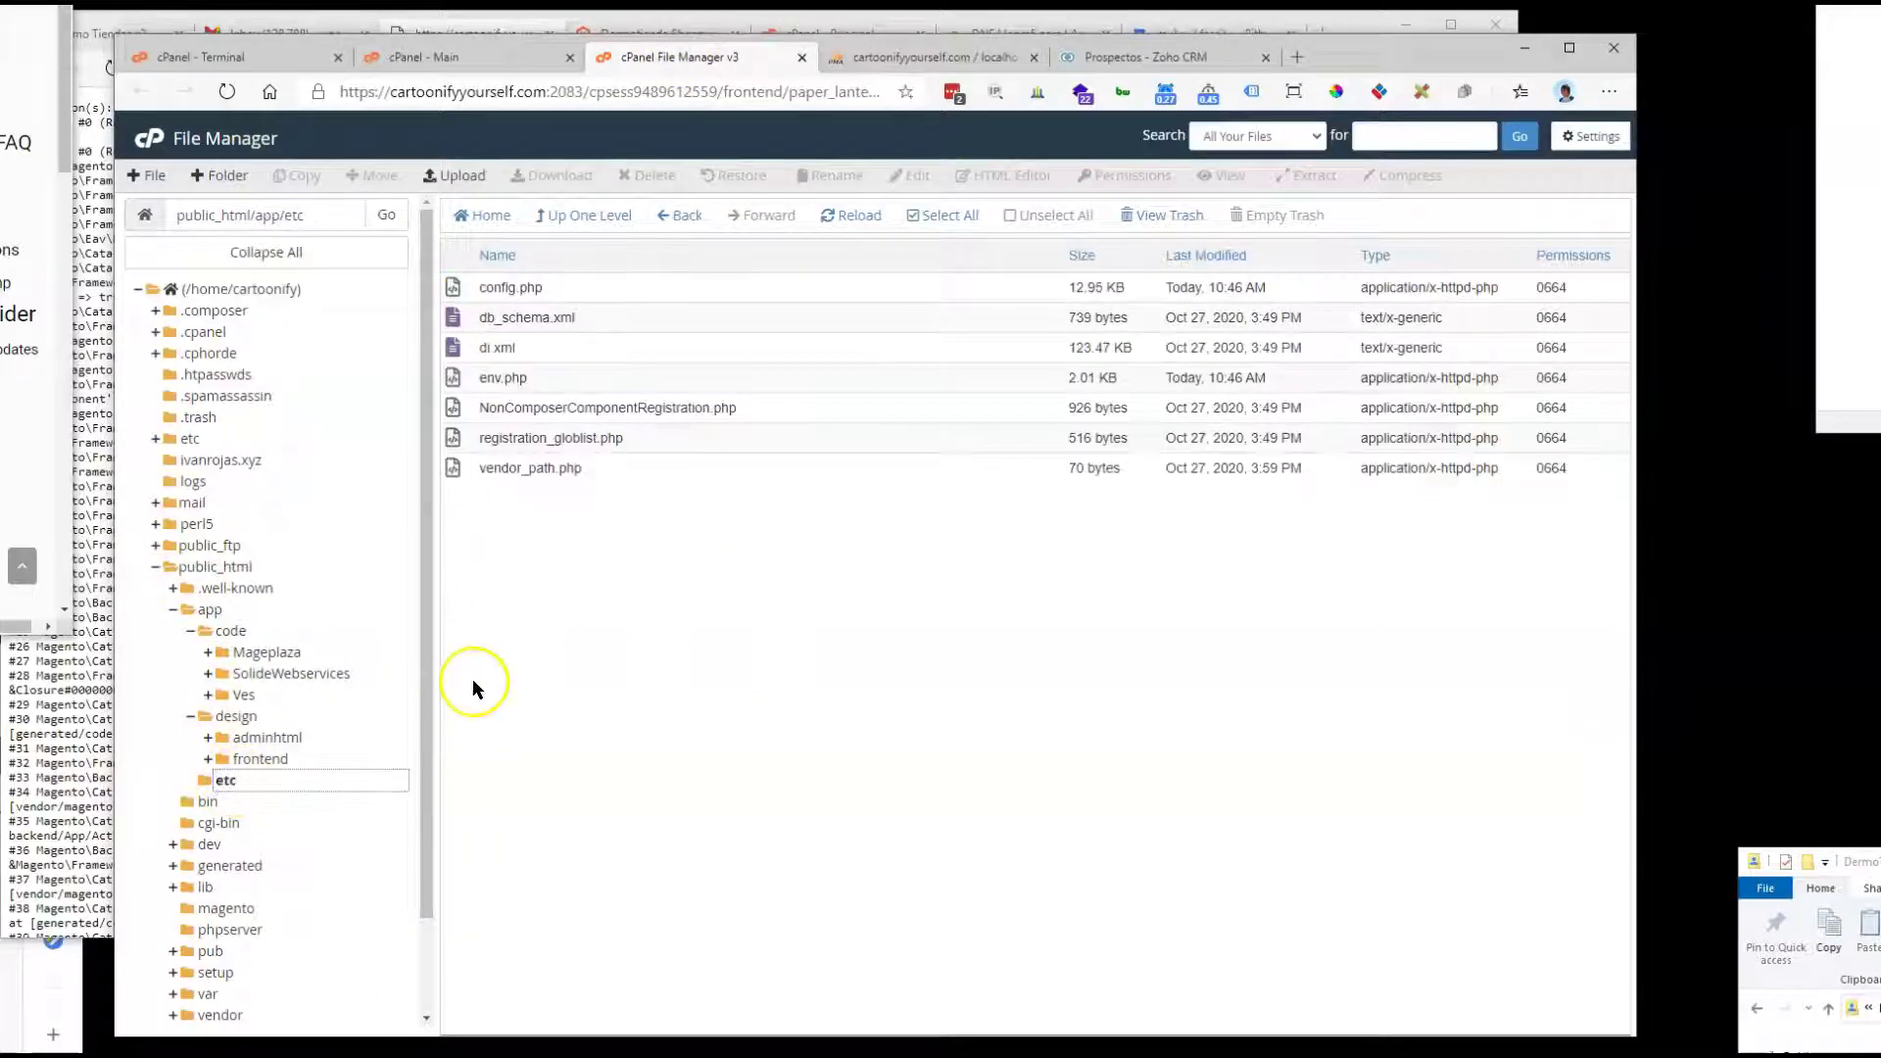
left_click(590, 285)
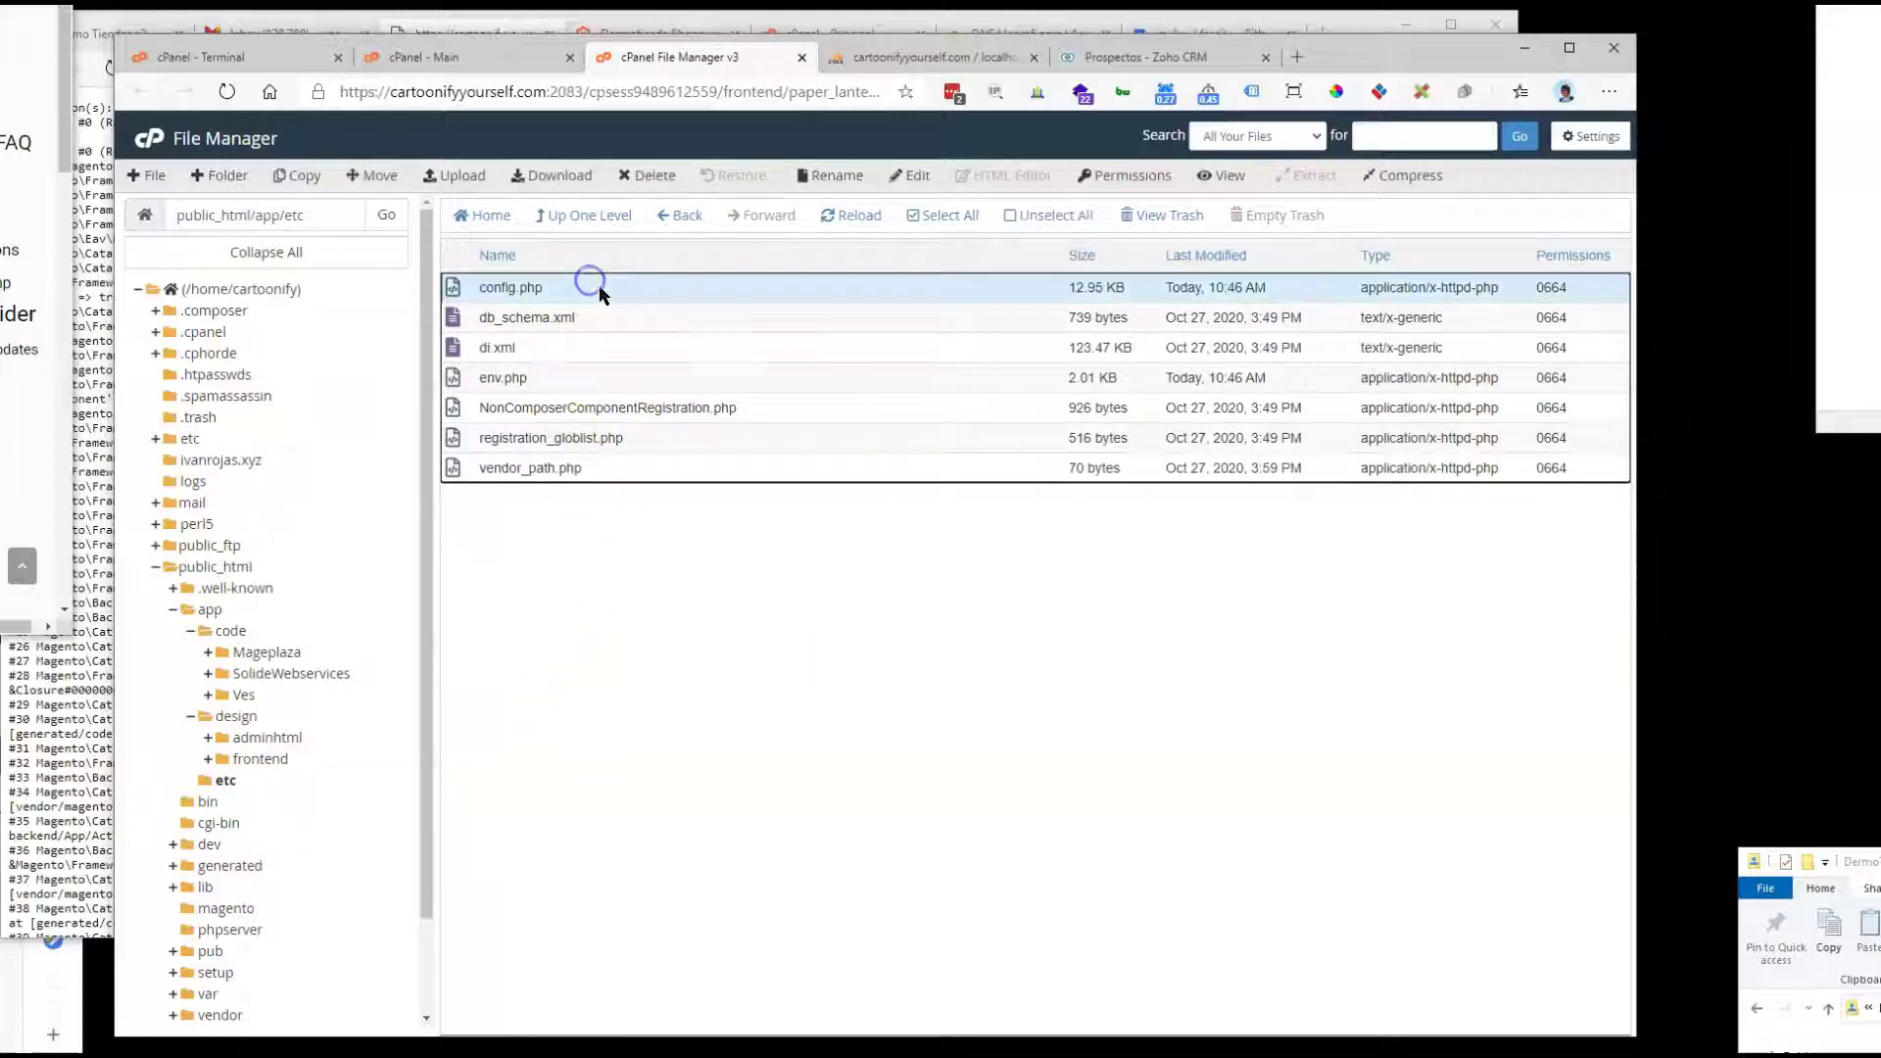
right_click(597, 287)
left_click(642, 364)
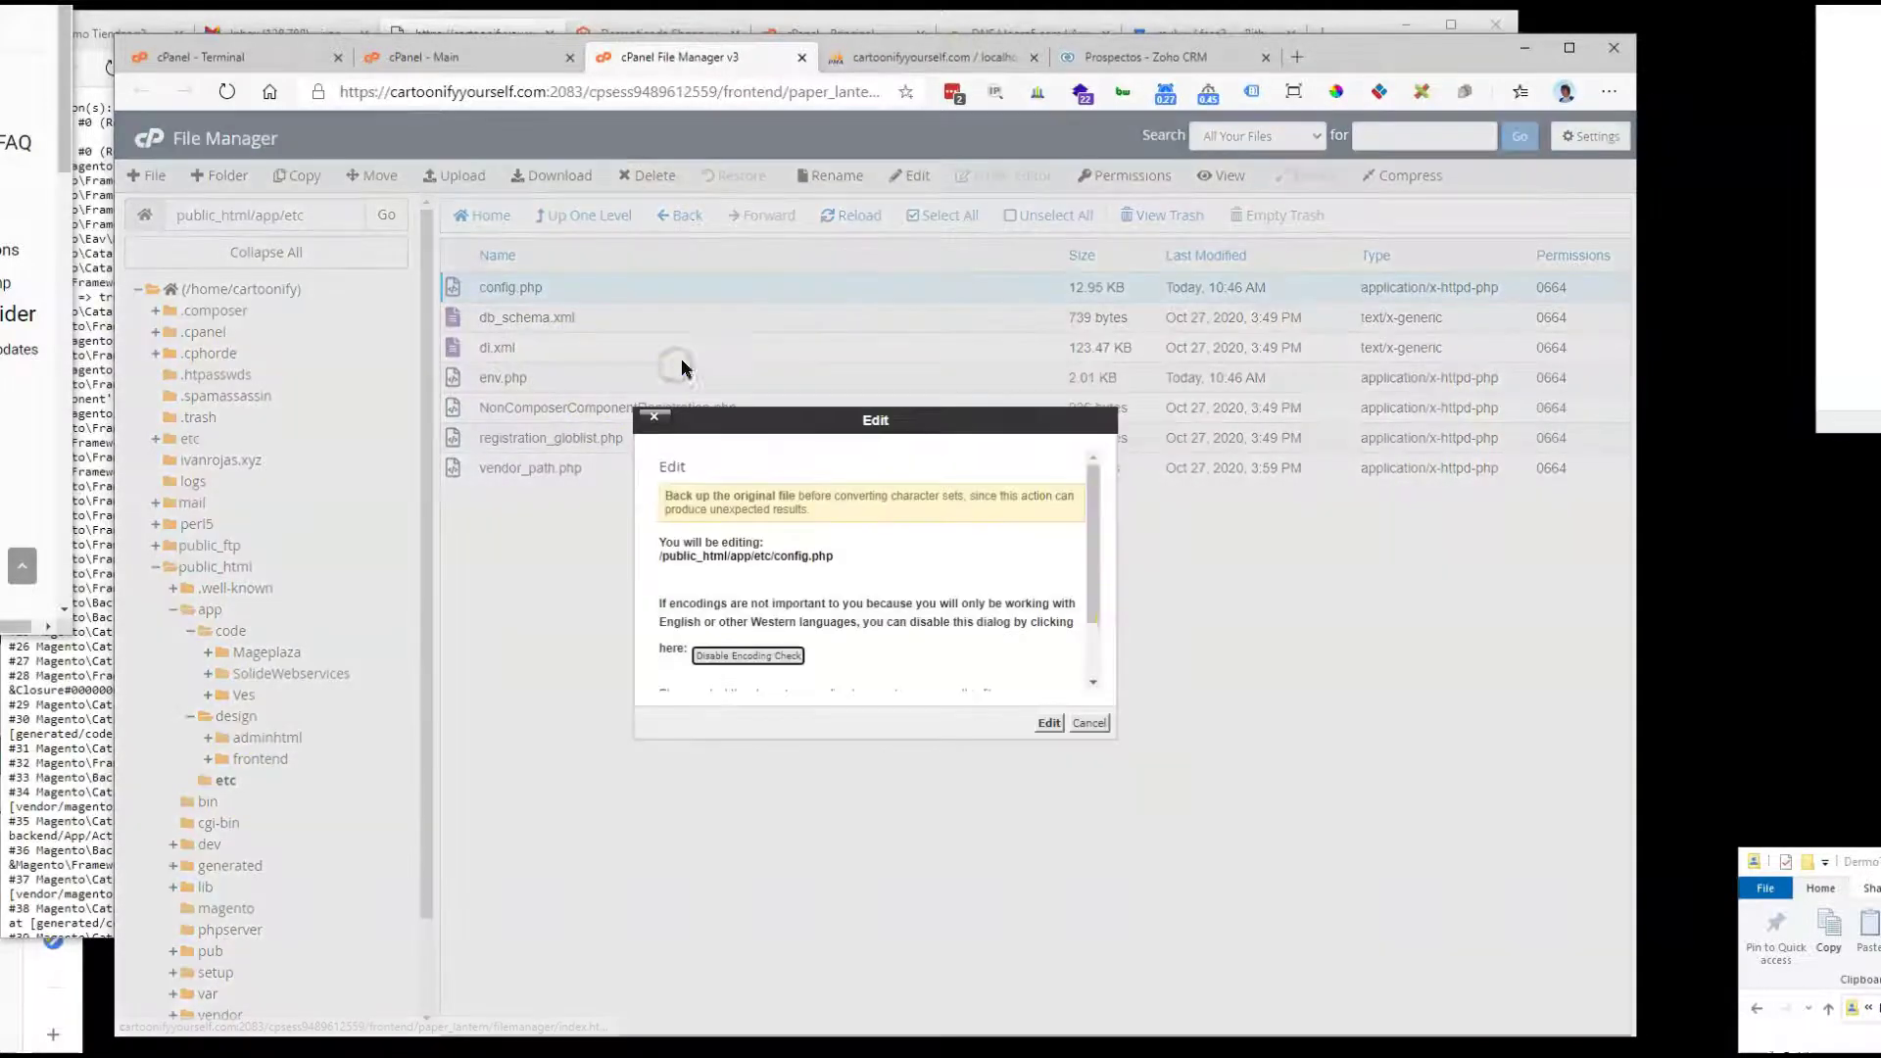
left_click(1048, 724)
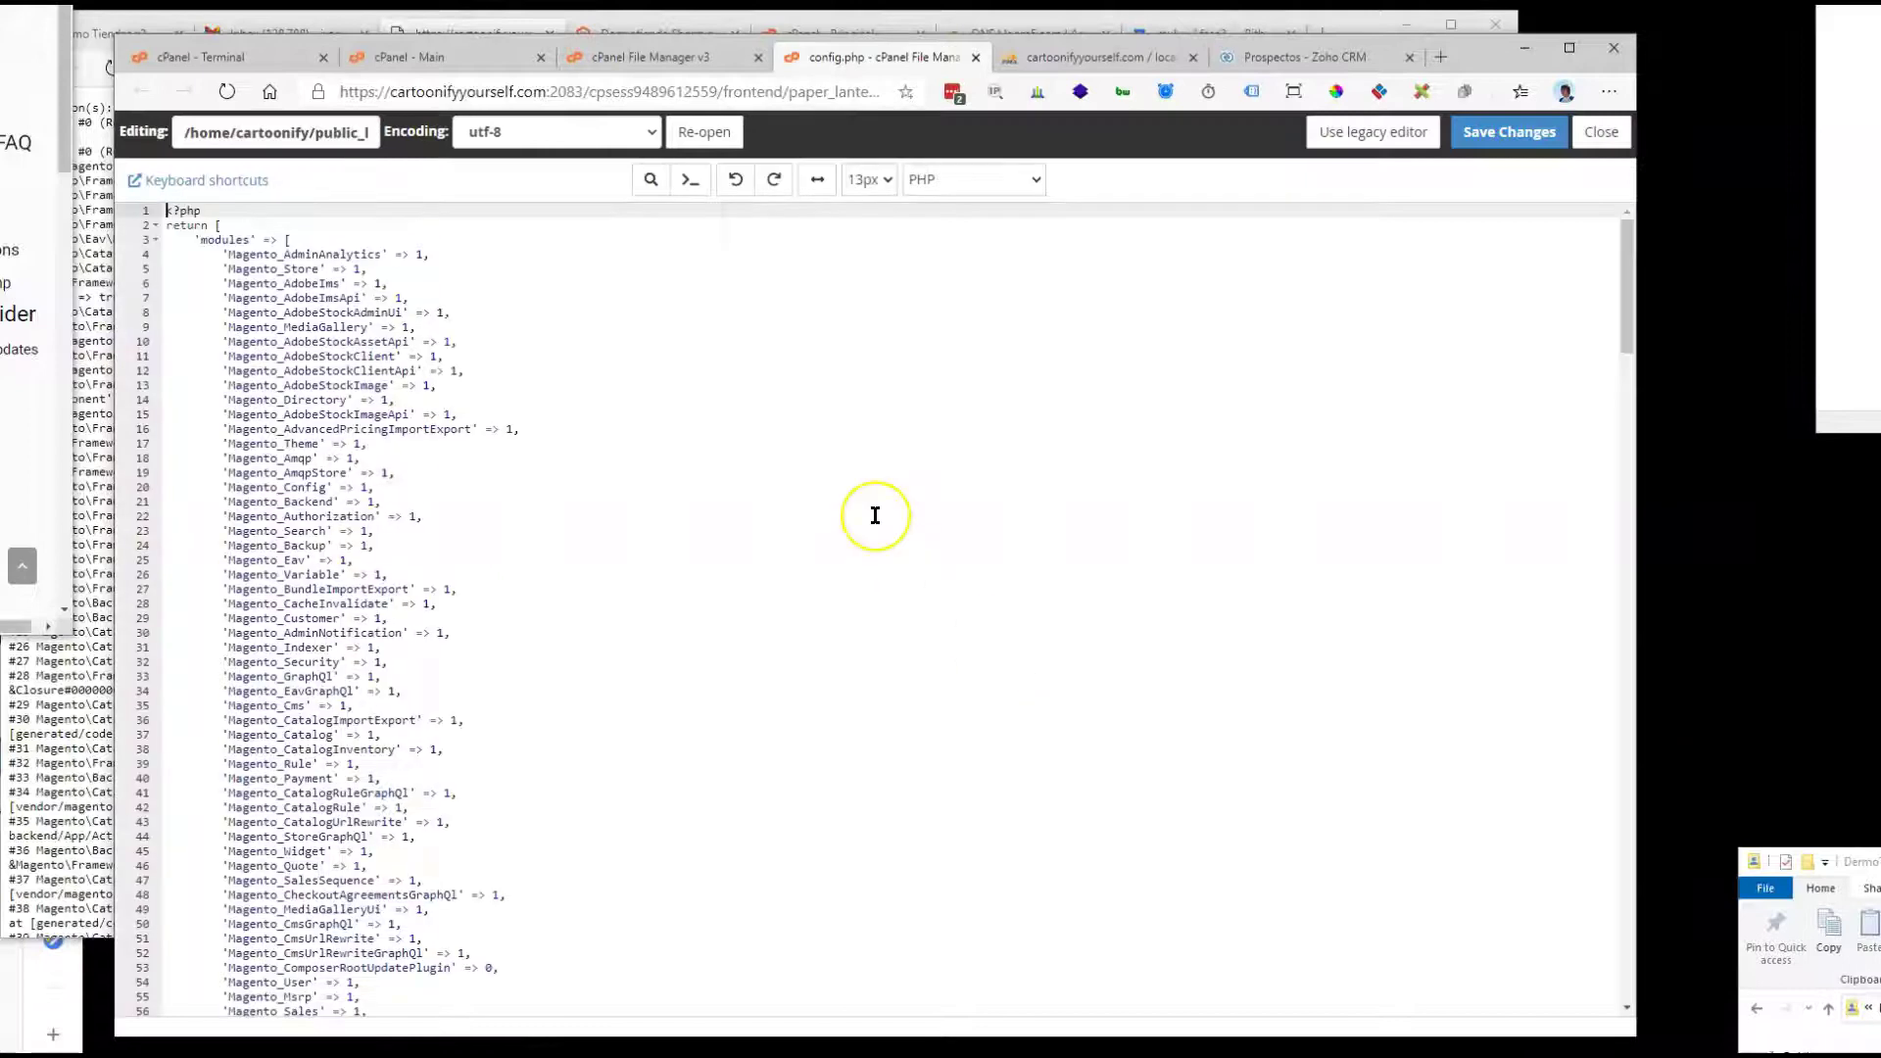
Step: Search config.php for 'marke' to check for a MarketPlace module entry, then close the editor
key("ctrl+f")
type("ma")
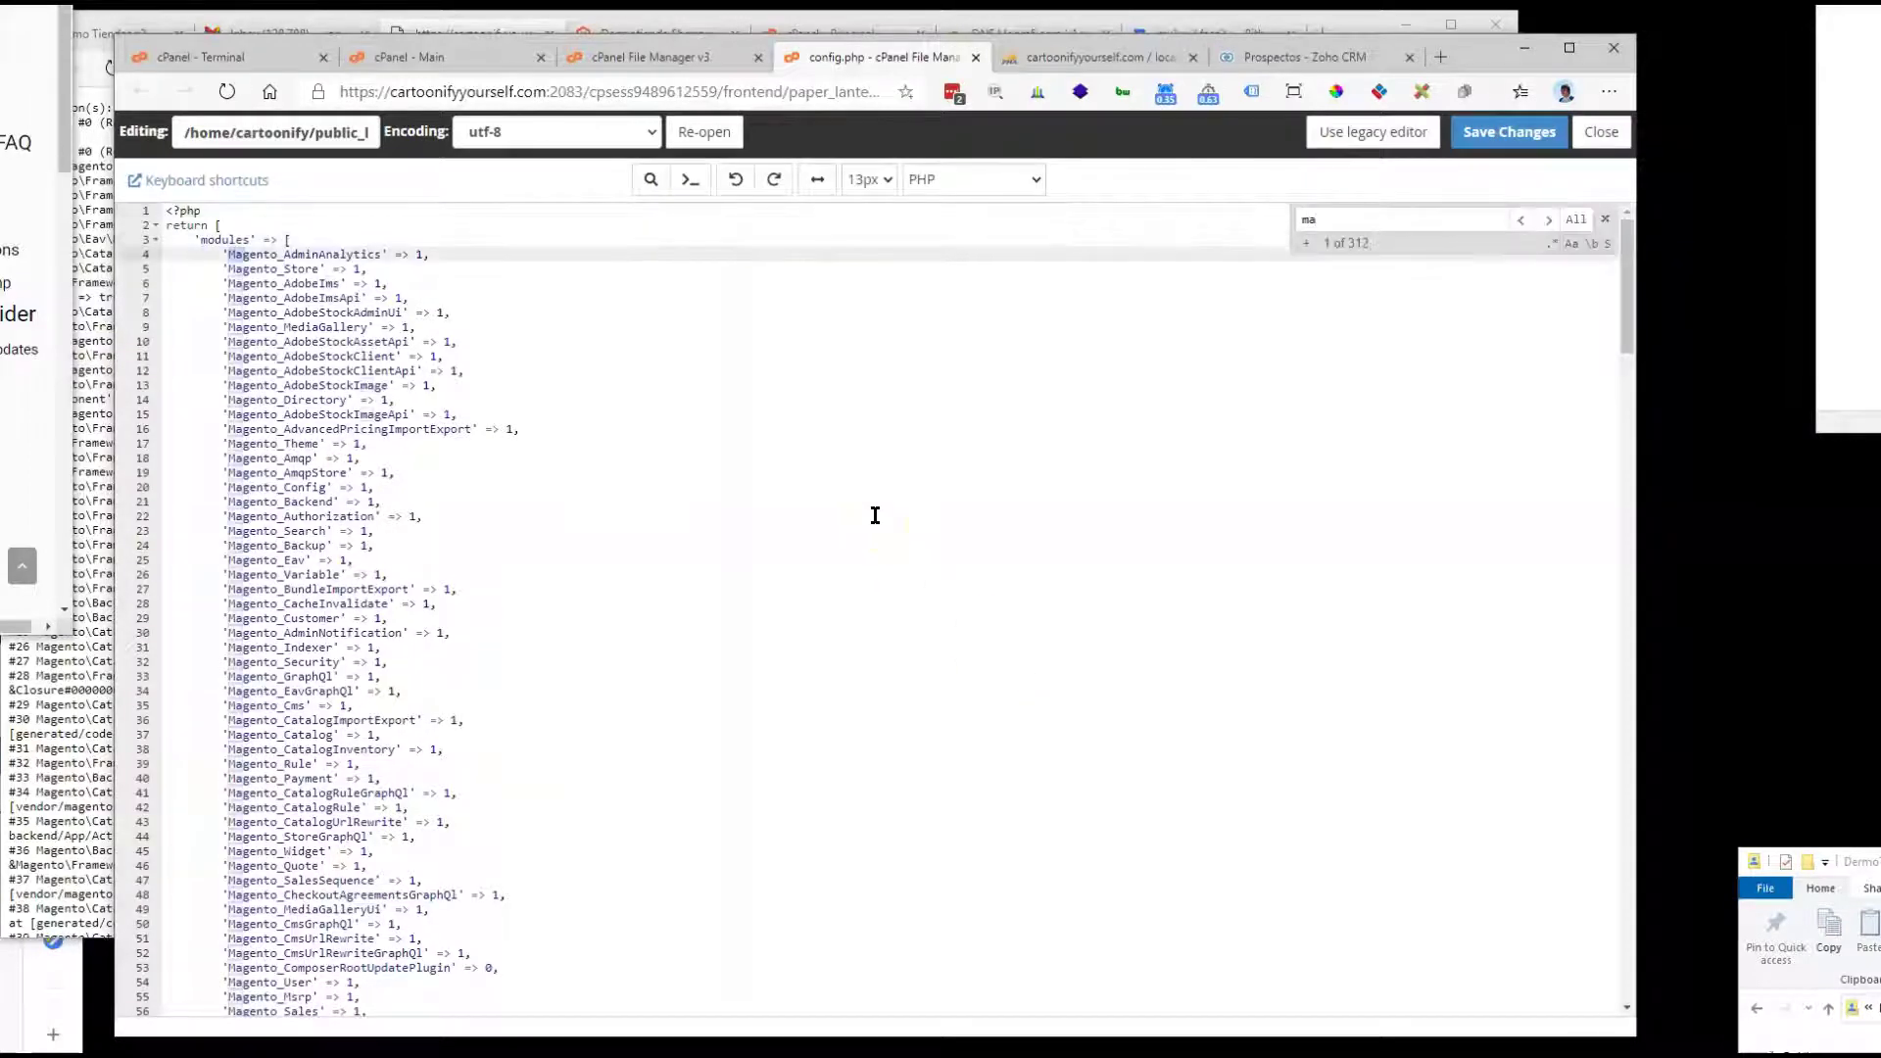
type("rke")
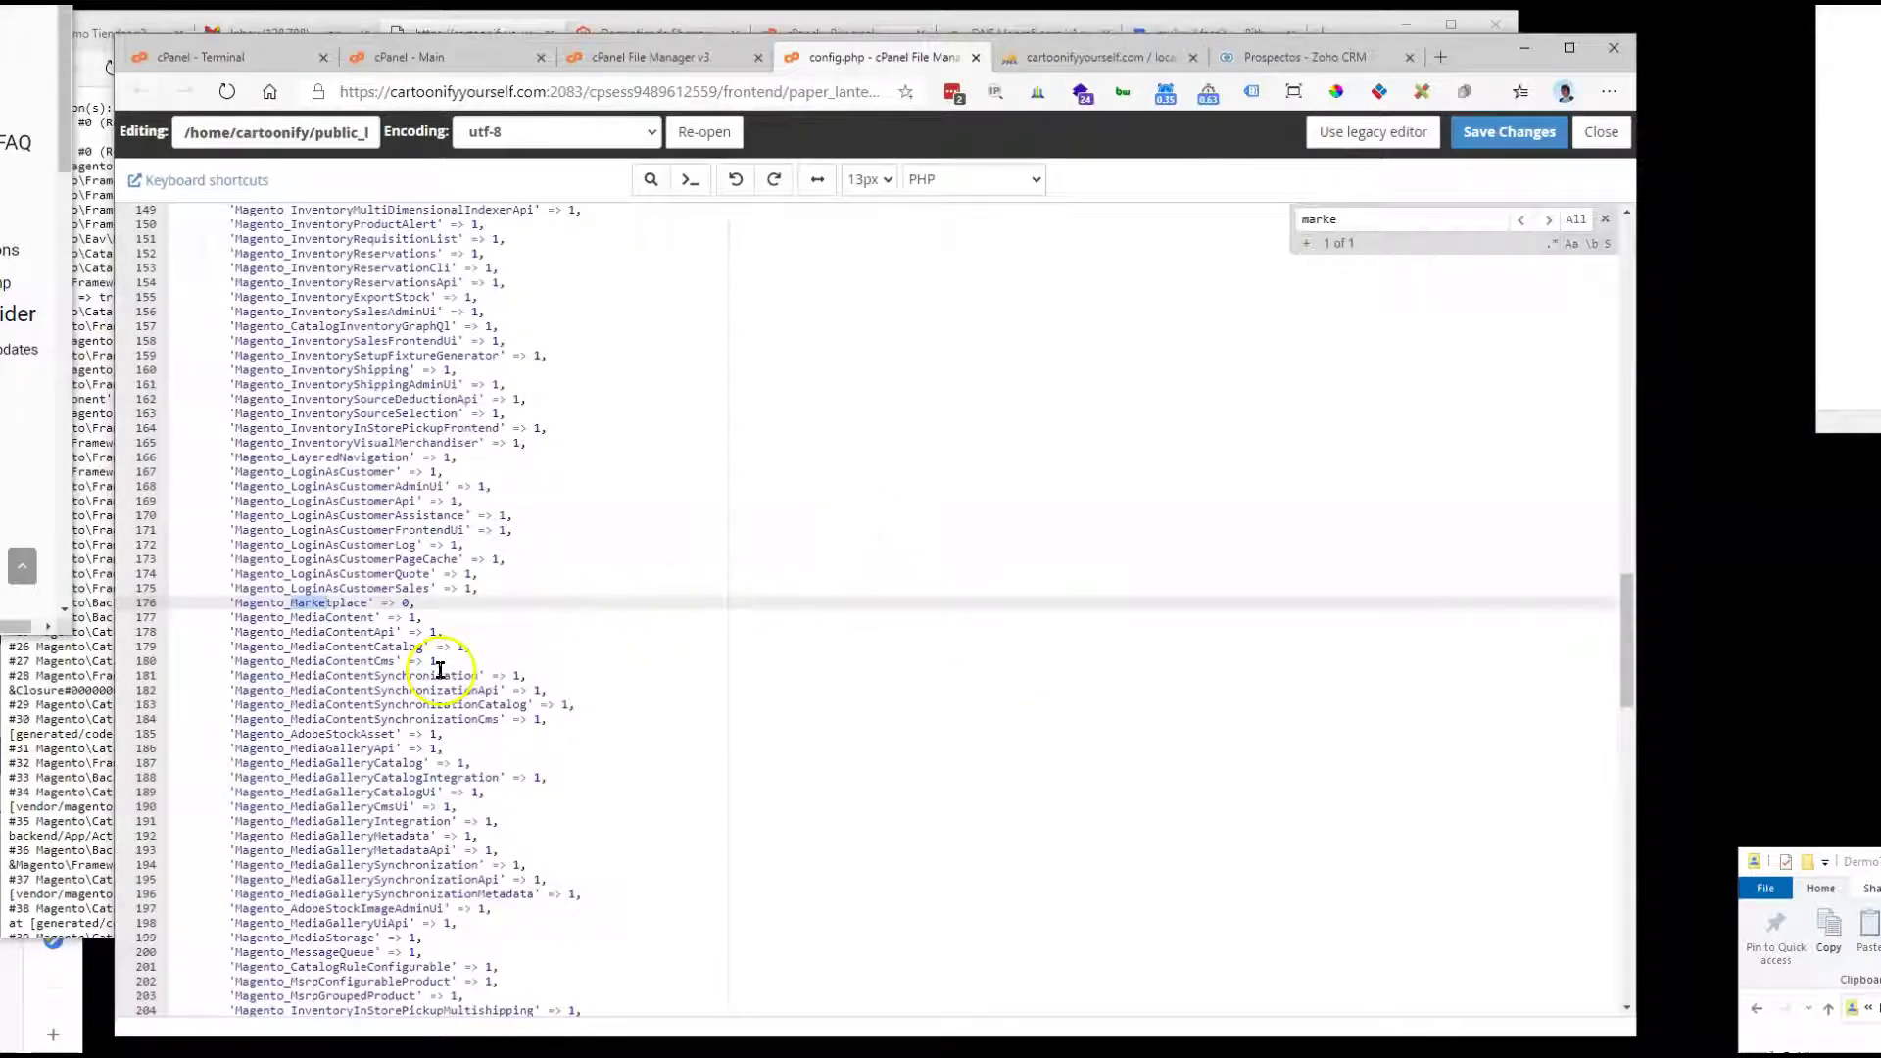
double_click(328, 606)
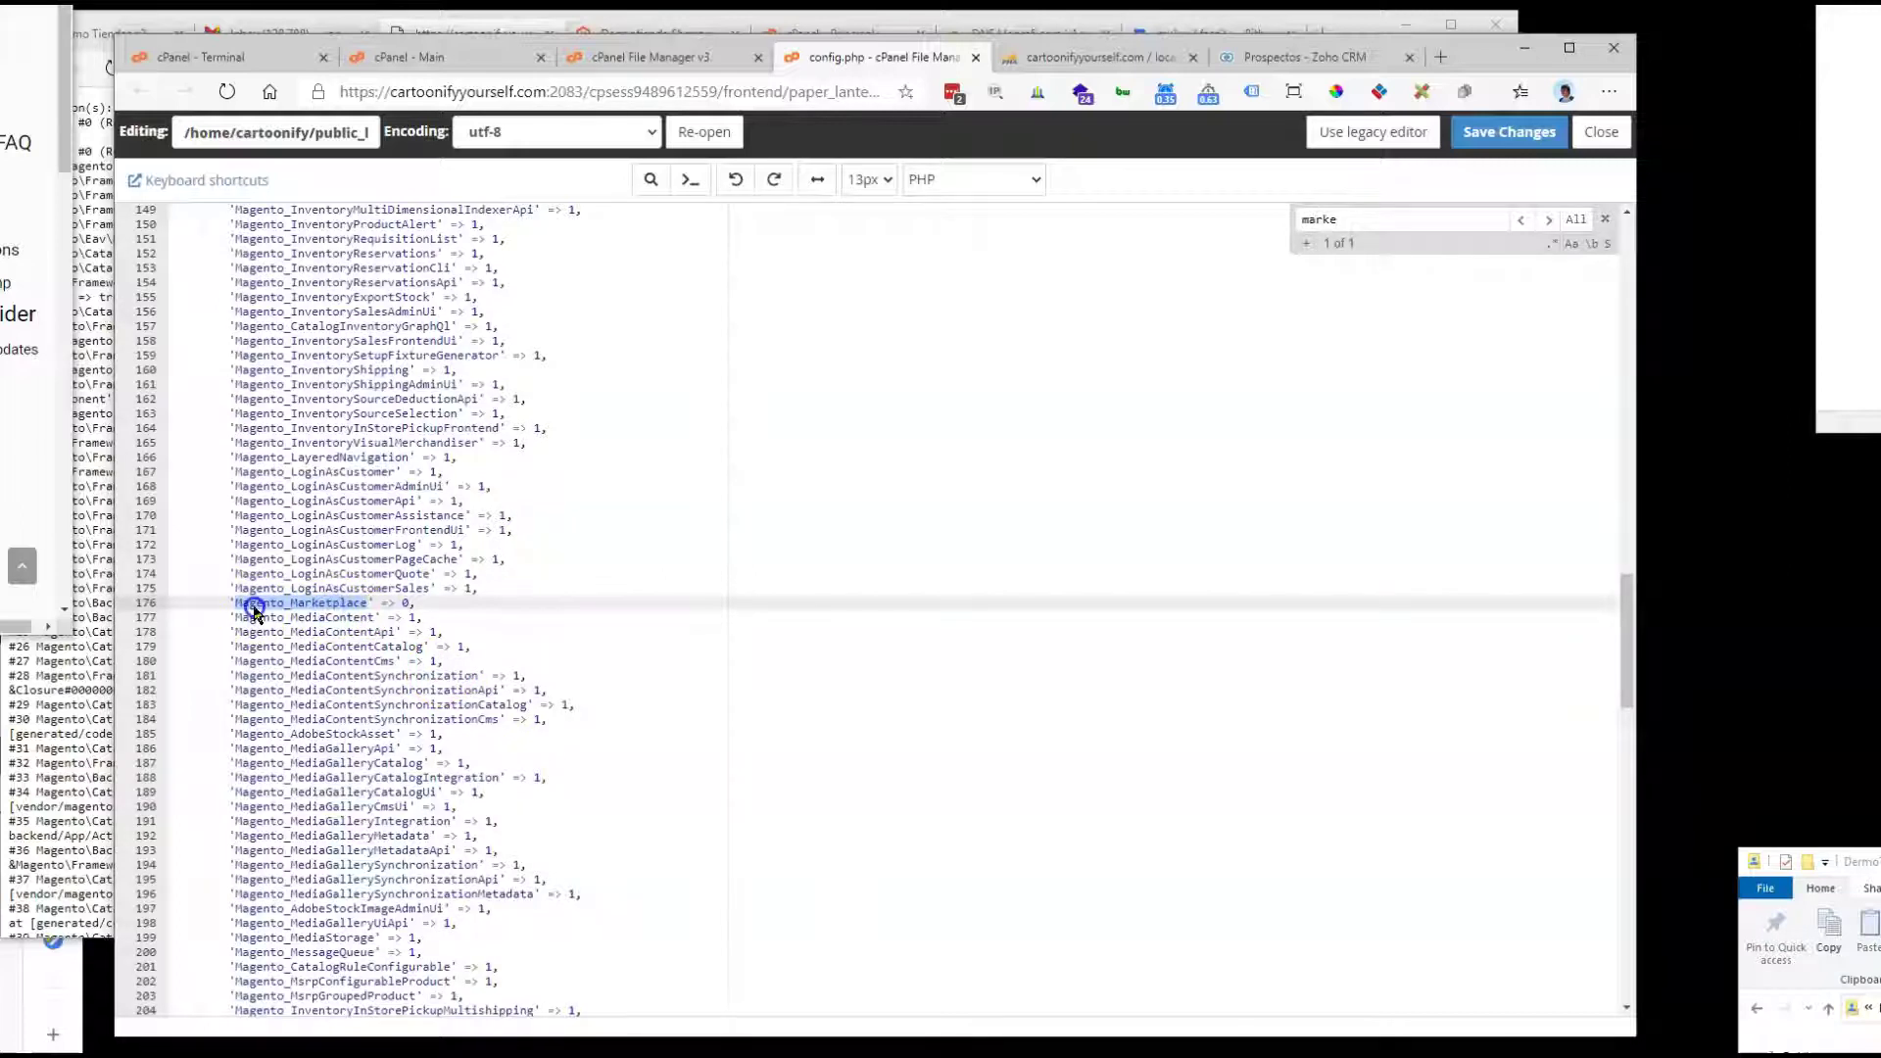
left_click_drag(1629, 608, 1634, 906)
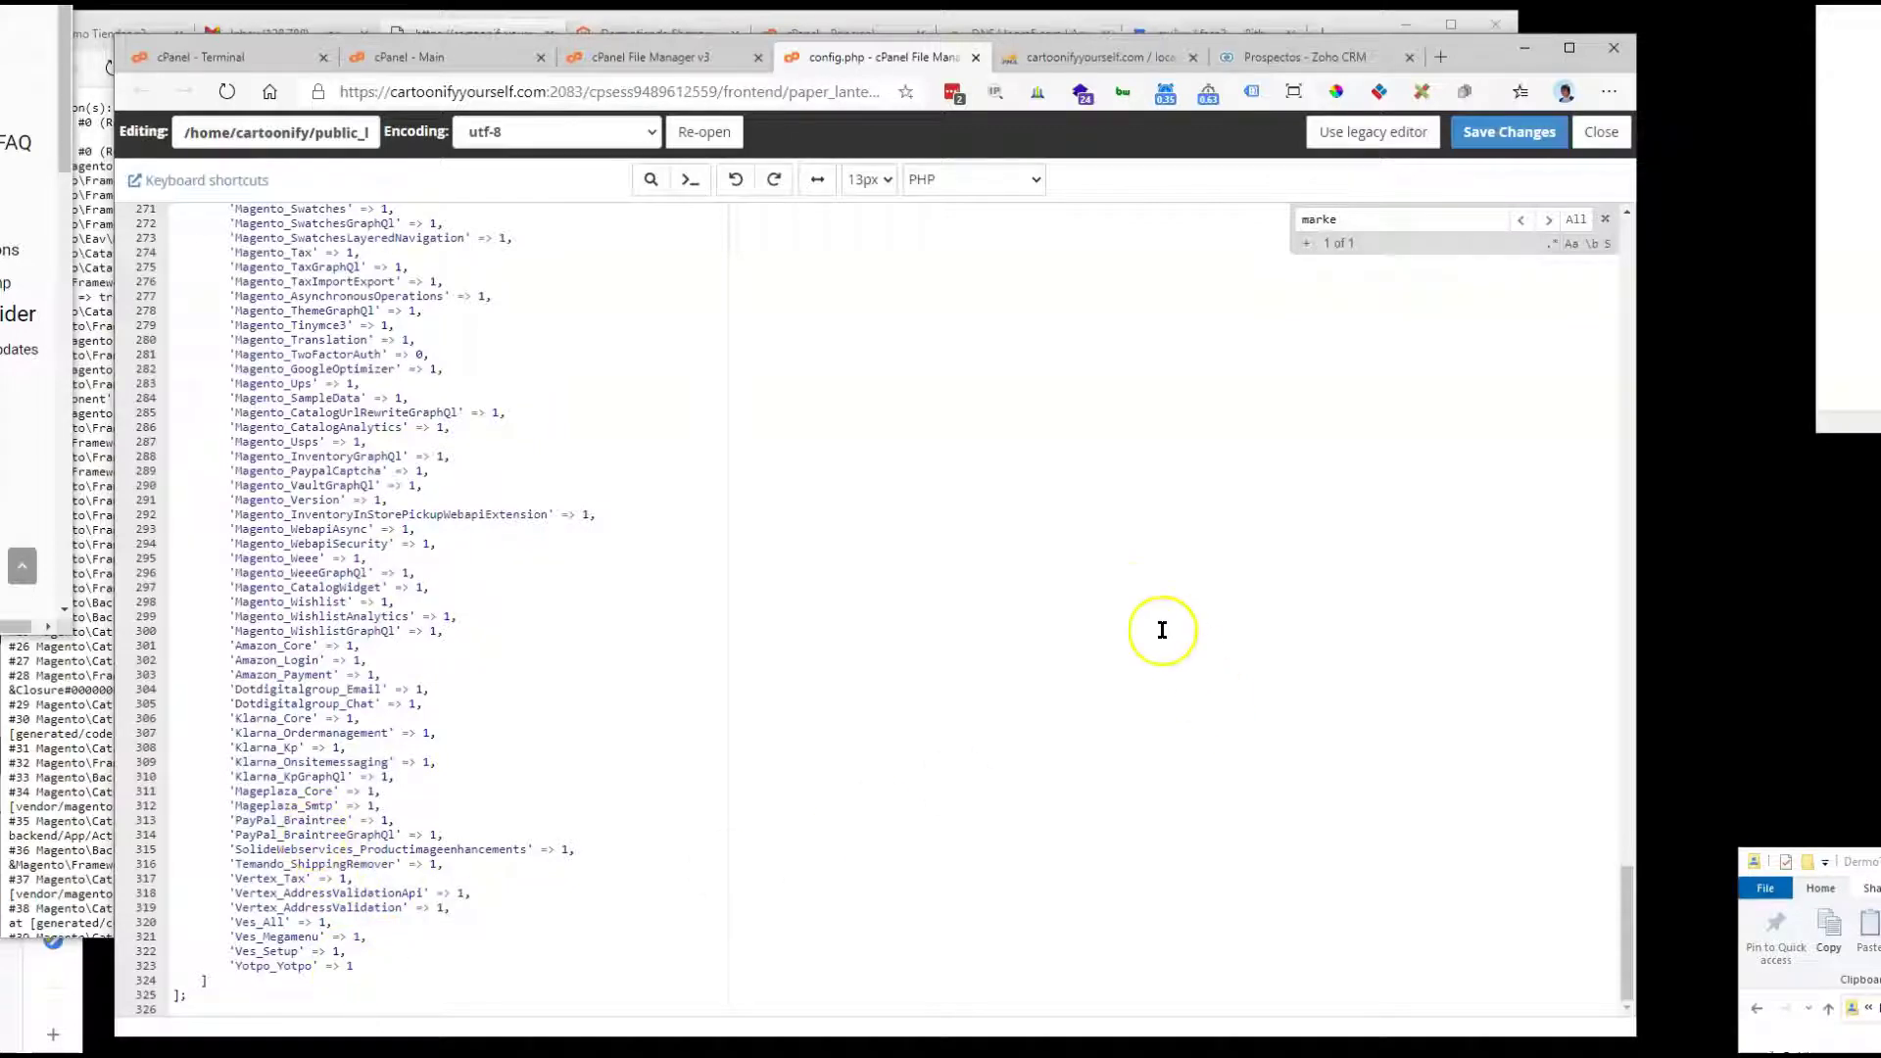
left_click(1598, 133)
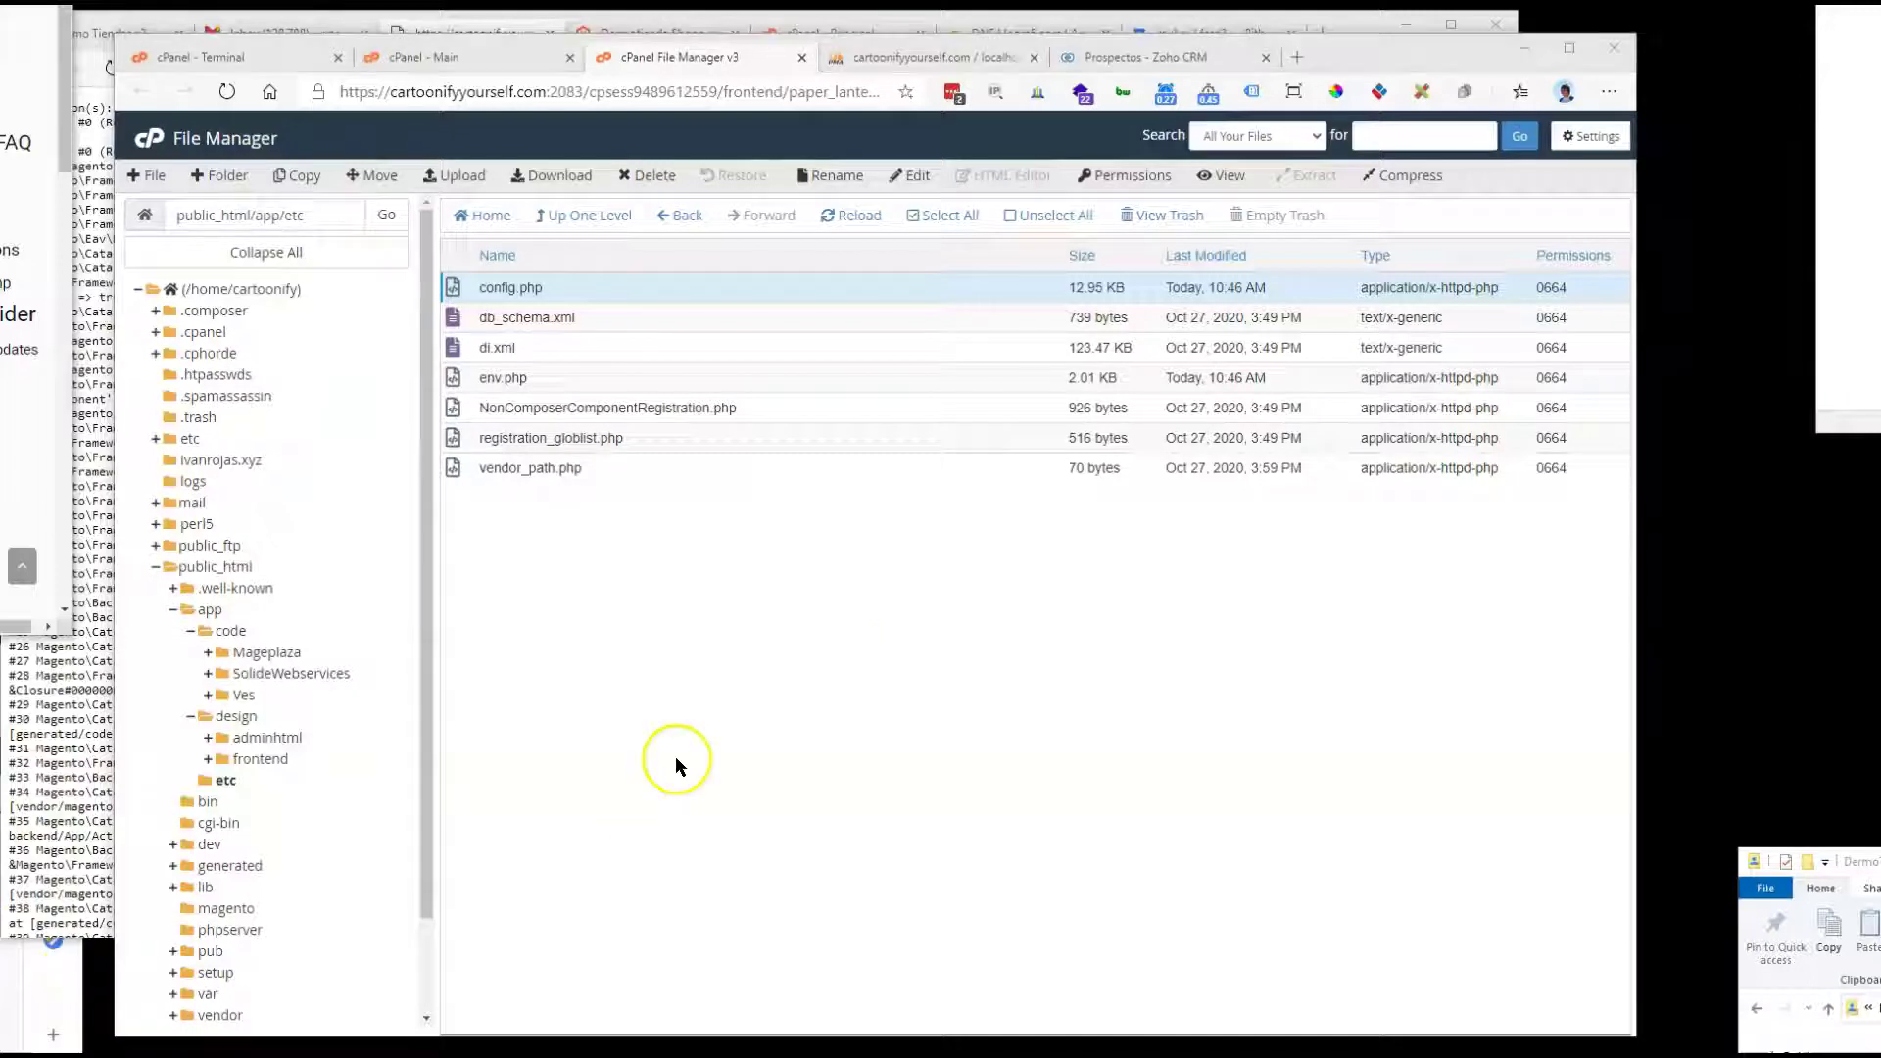
Step: Filter the cartoonify_db table list and open the setup_module table
left_click(926, 57)
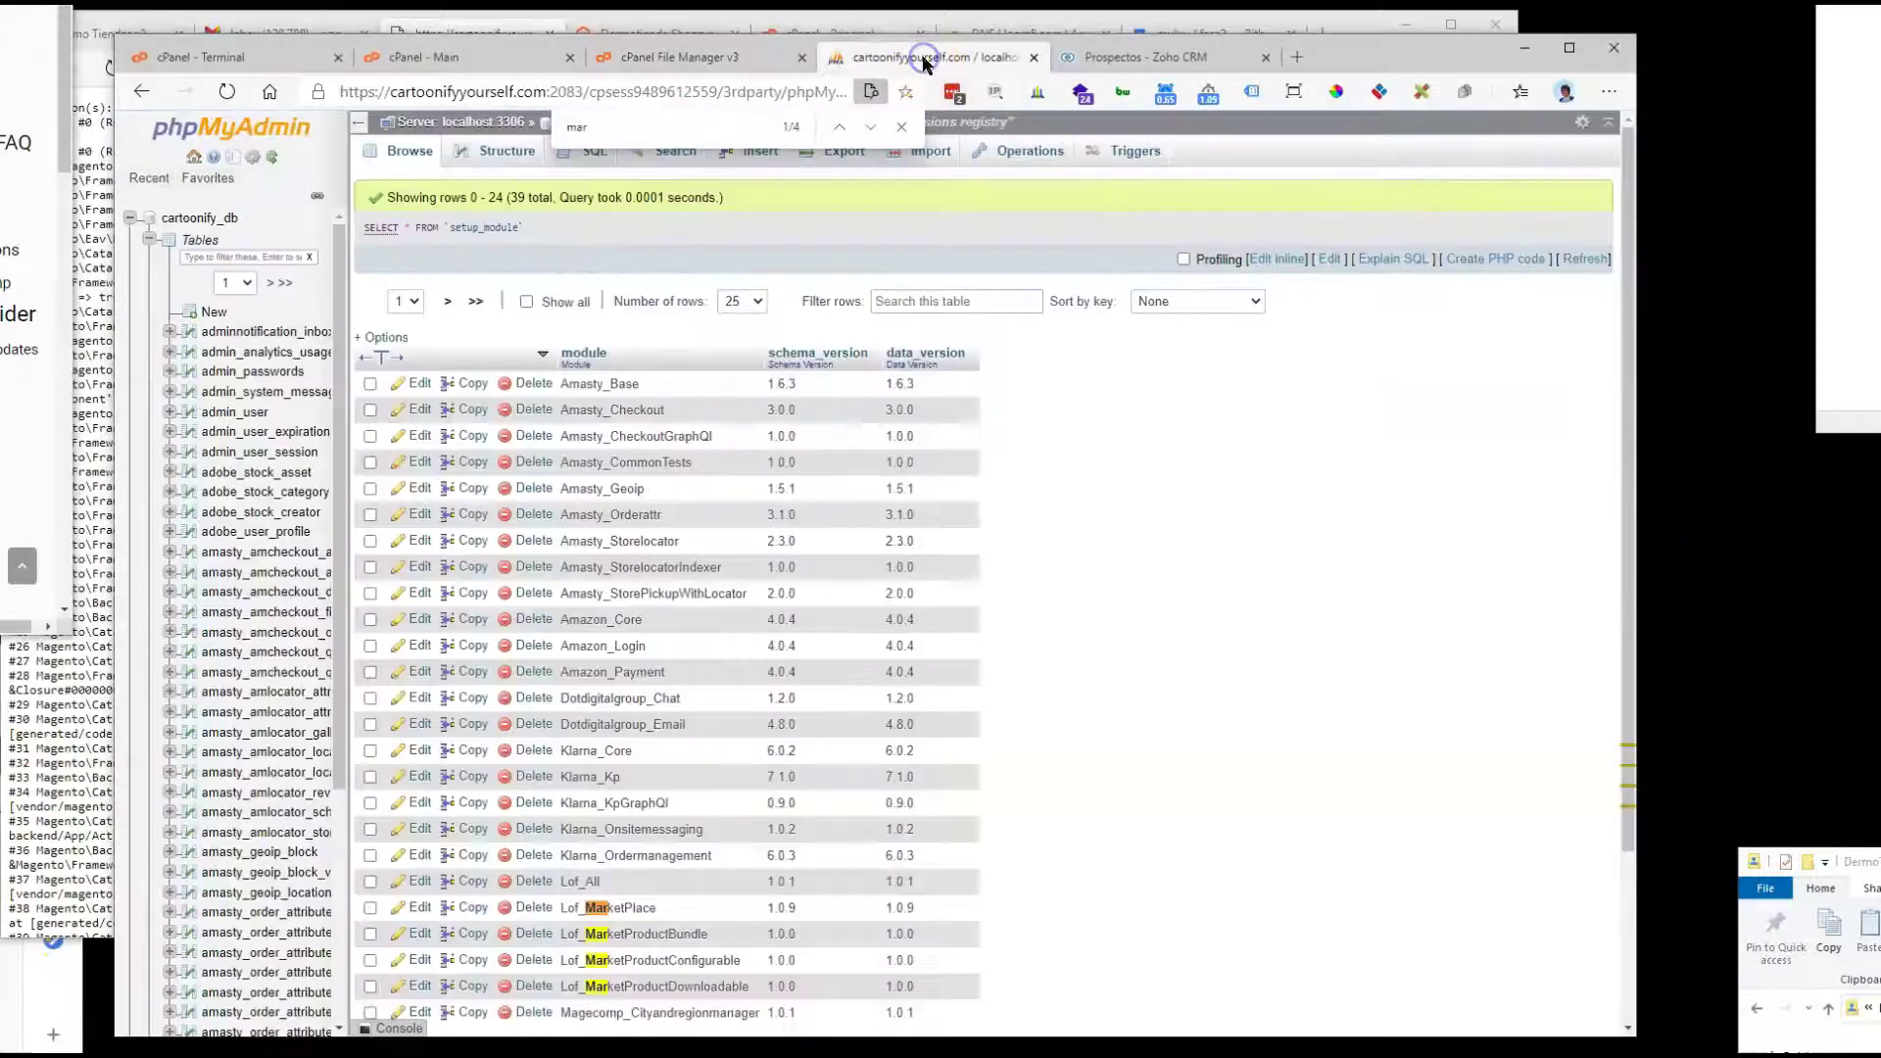
left_click(243, 258)
type("setup_module")
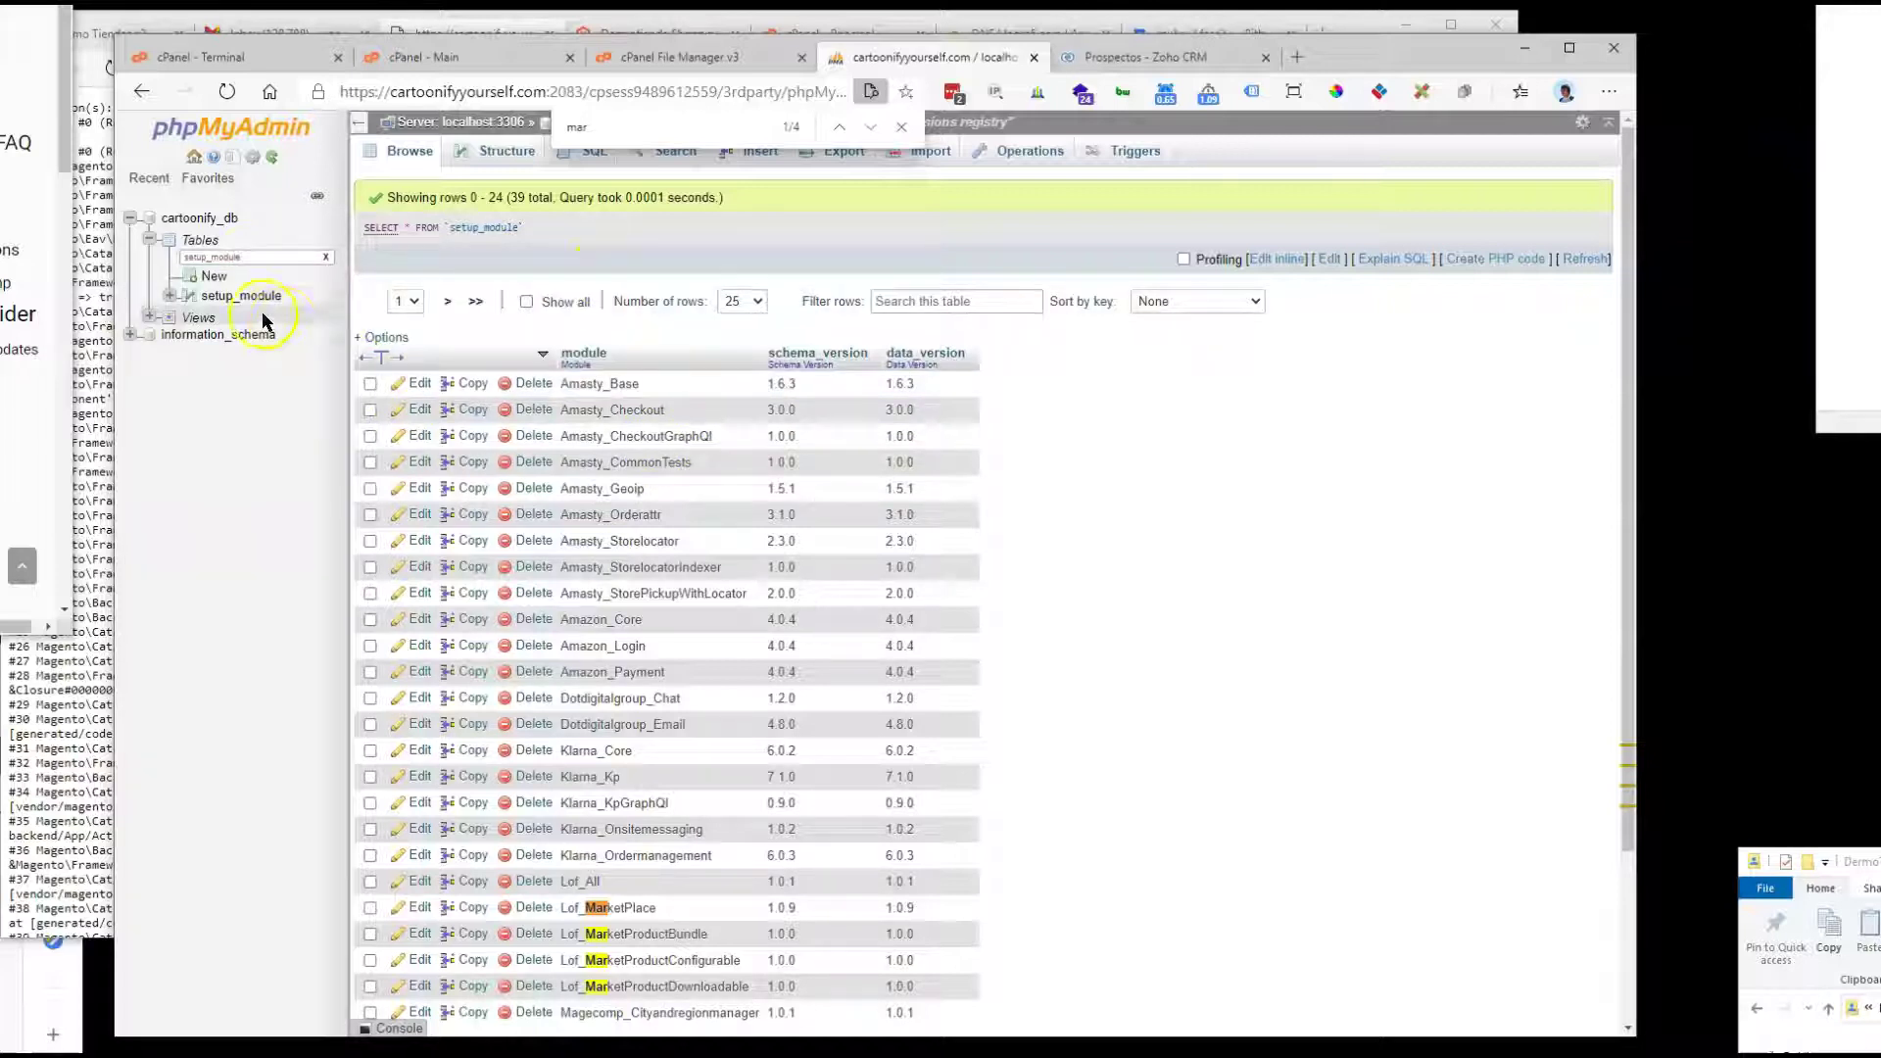
left_click(243, 293)
left_click(1179, 731)
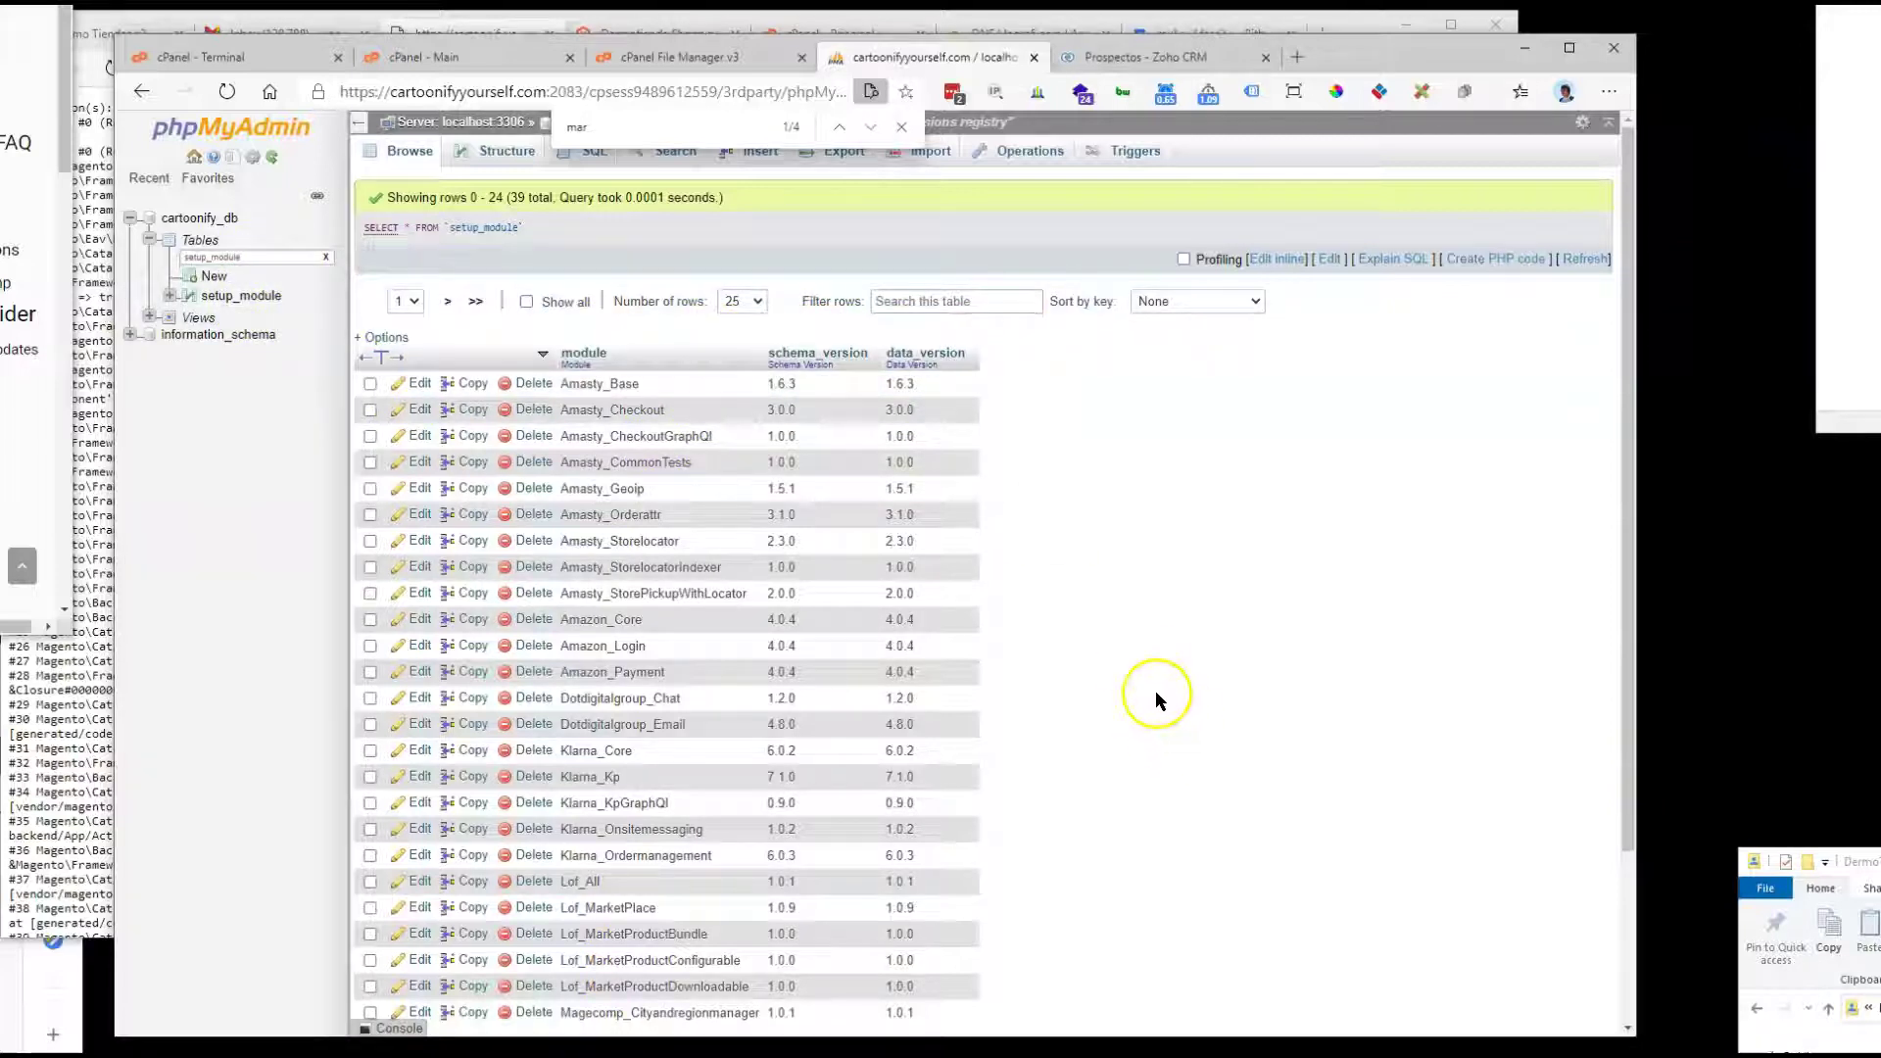
left_click_drag(1350, 58, 1350, 28)
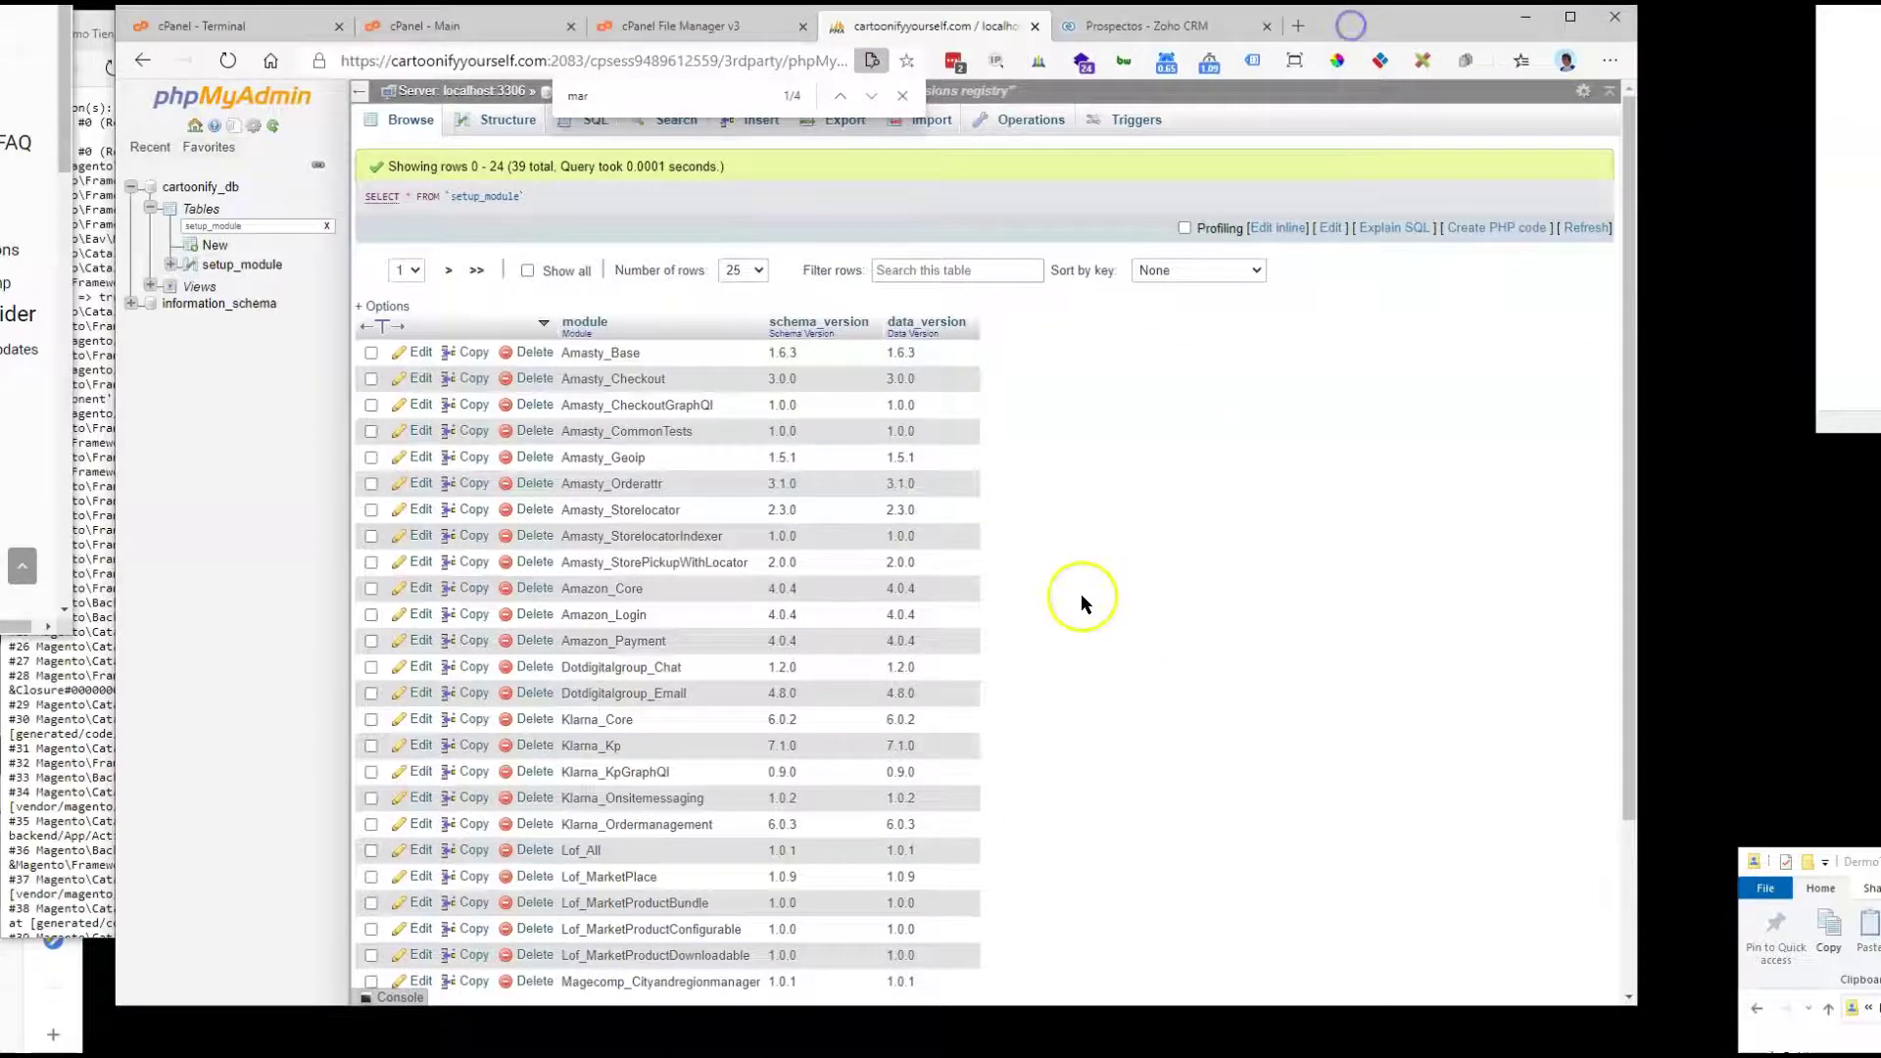
Step: Check the Lof_Market and Magecomp rows, then switch the table to 100 rows per page
type("mar")
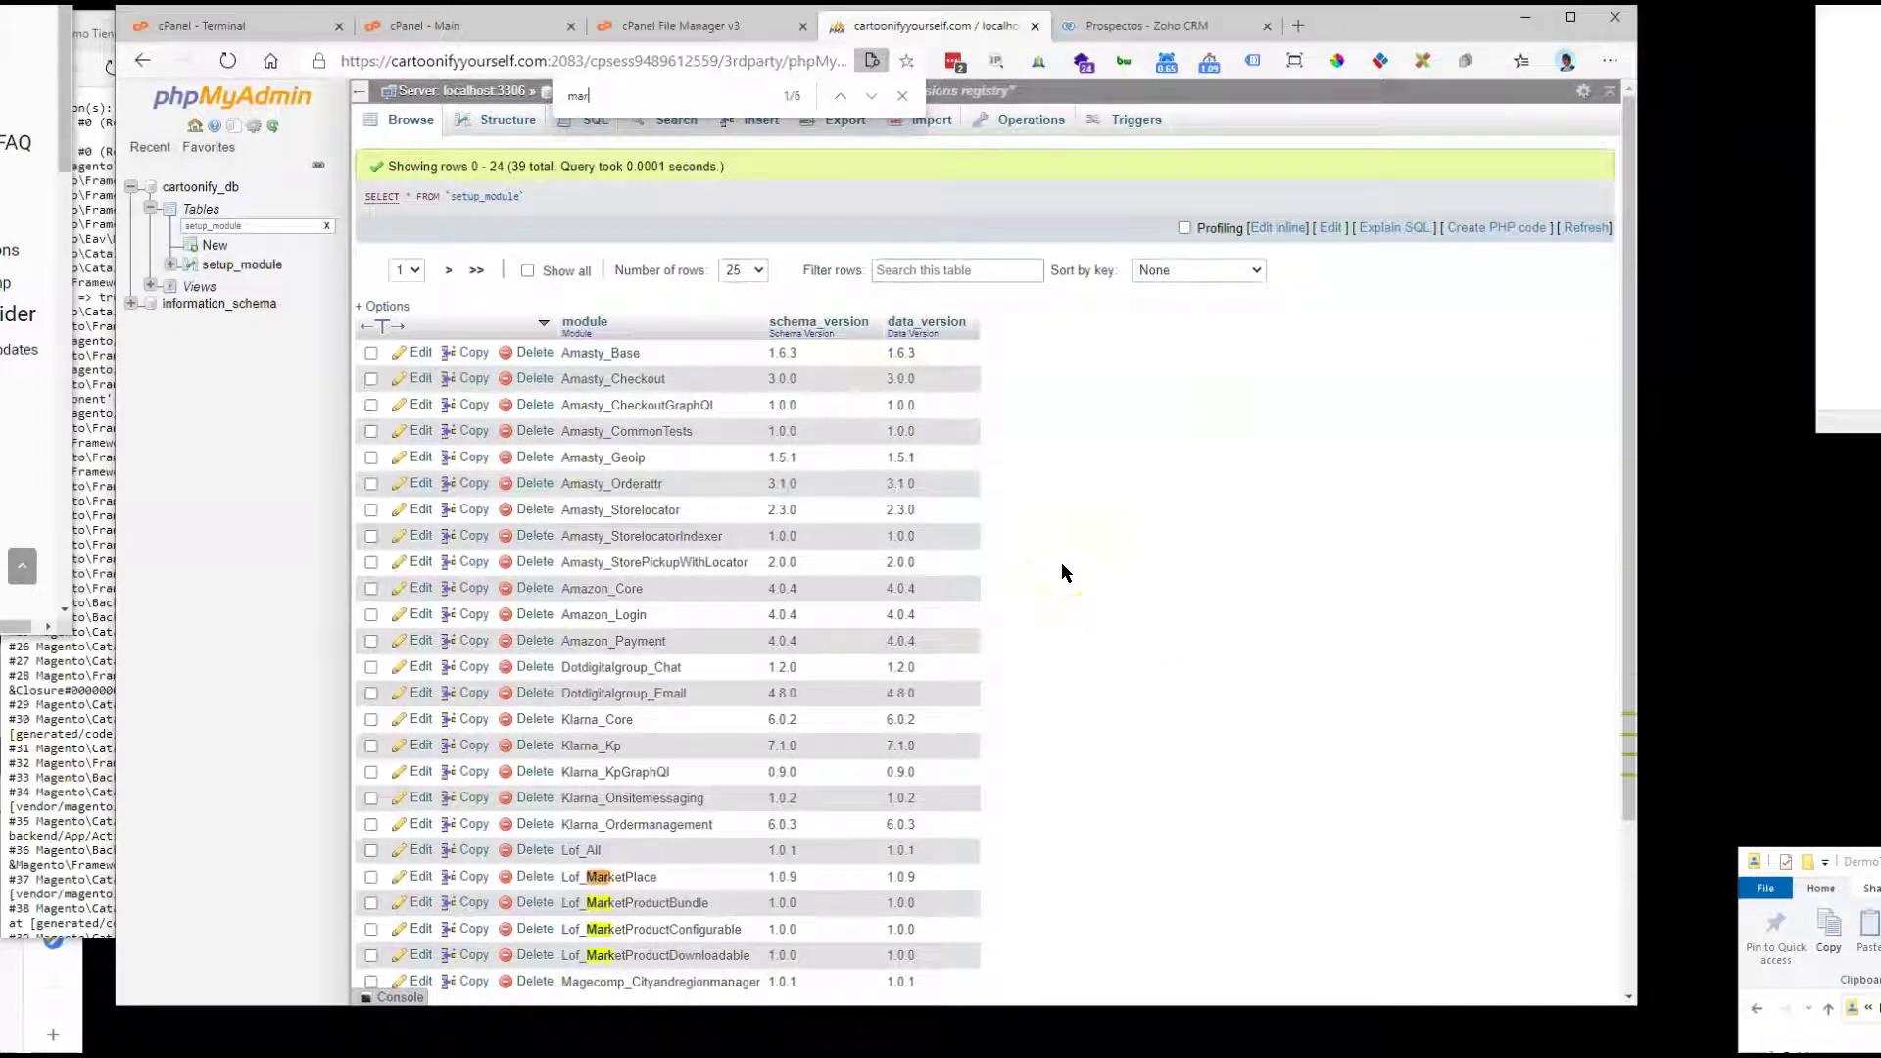
scroll(1061, 562, "down", 3)
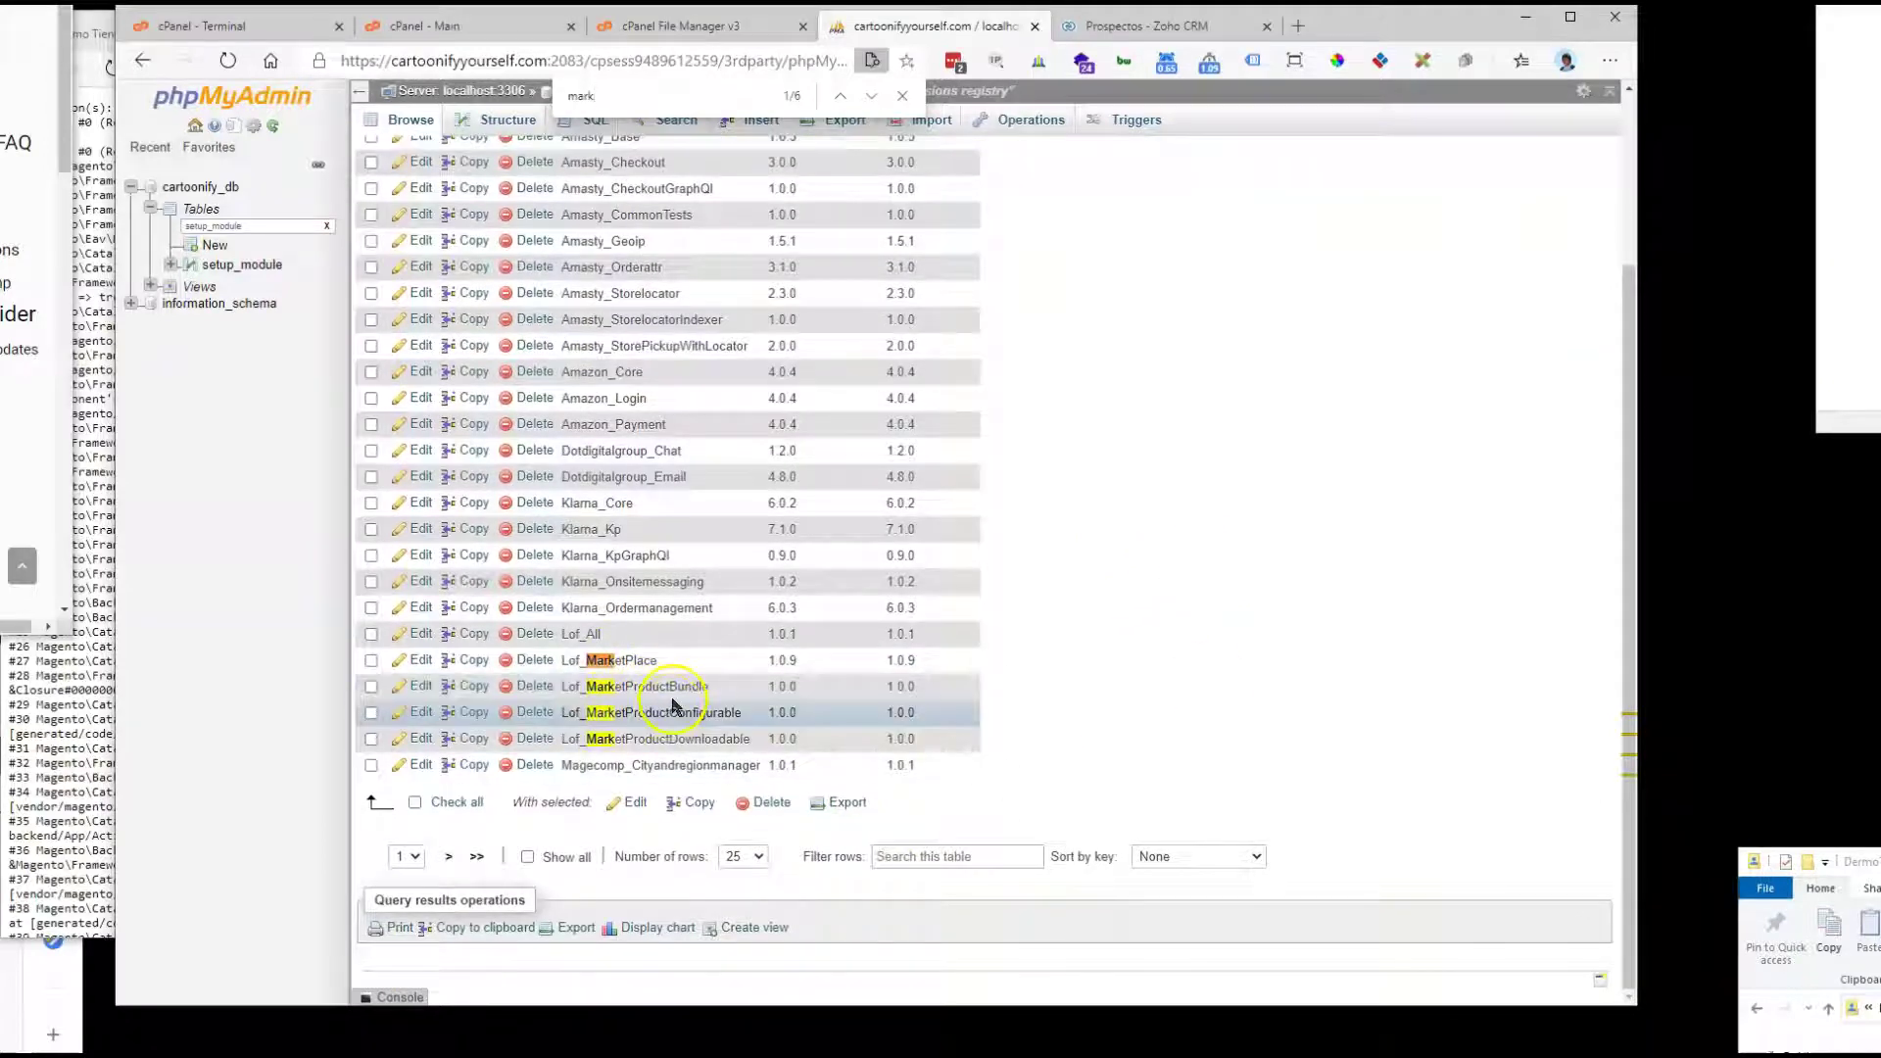
left_click(371, 661)
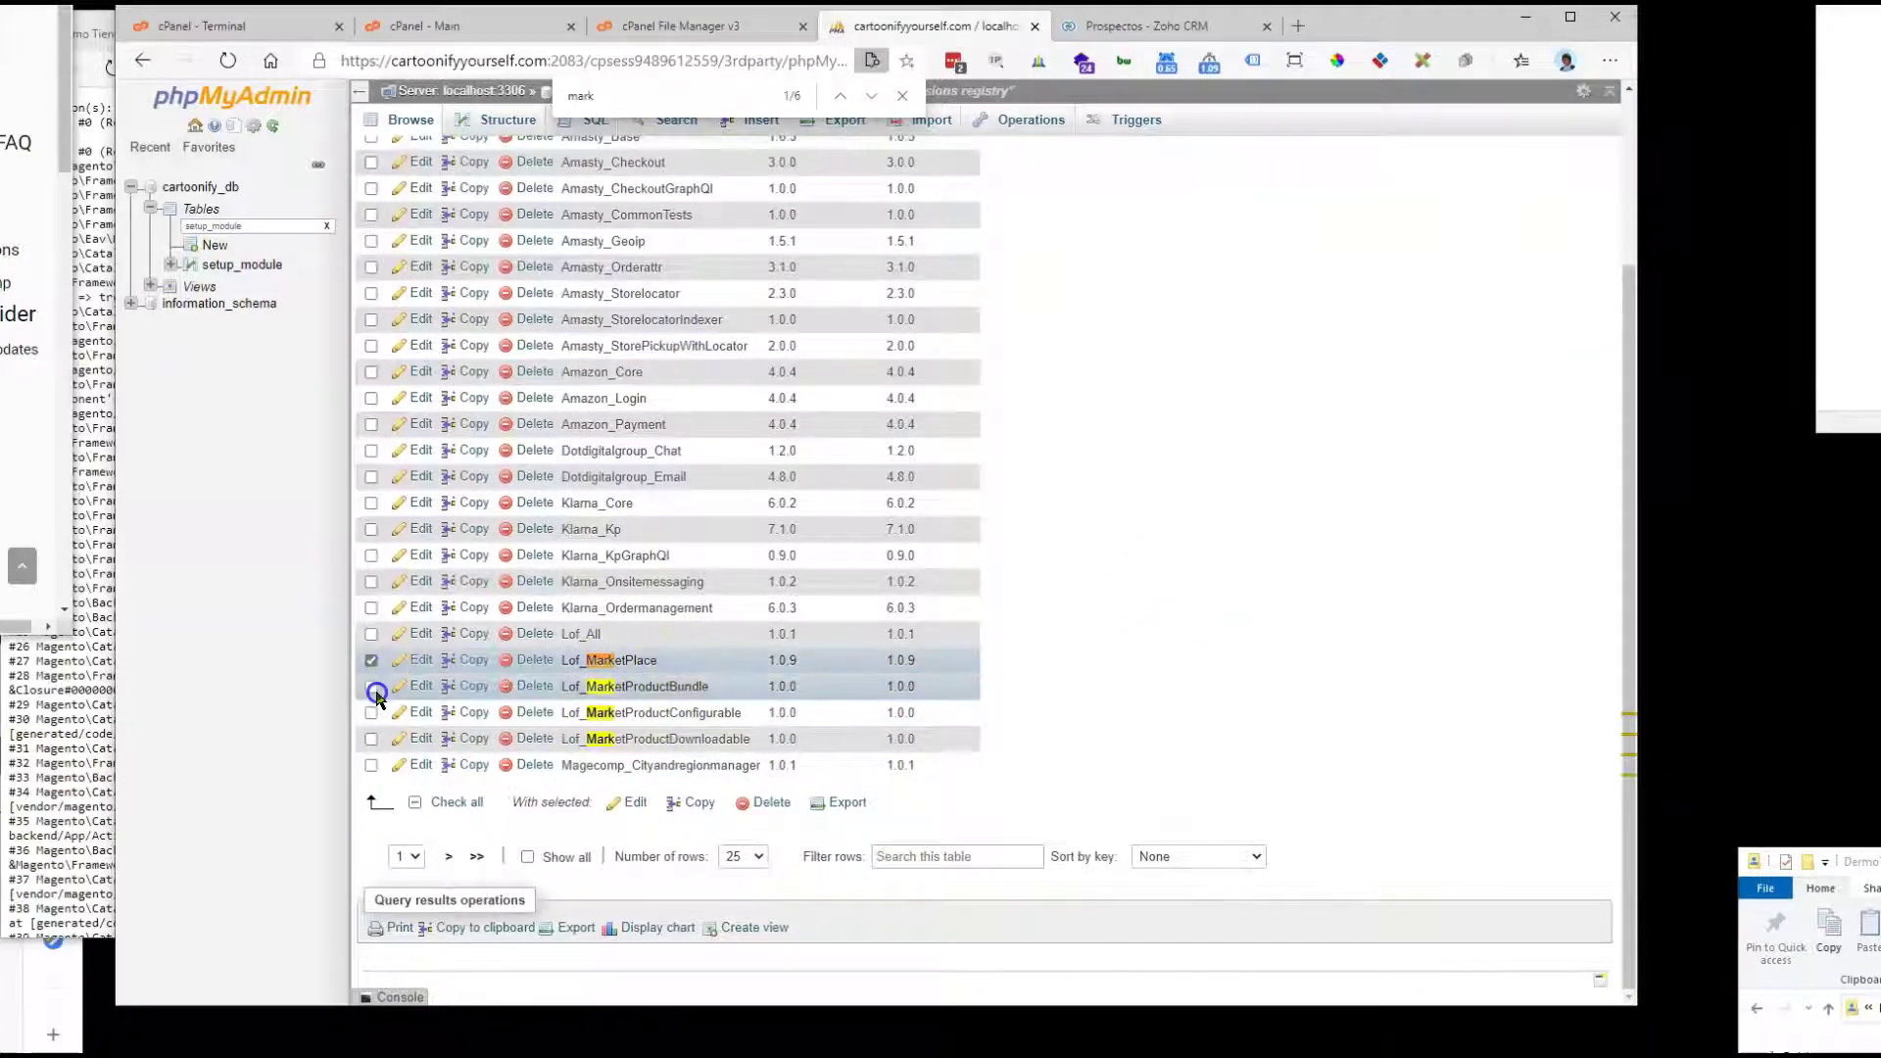
left_click(372, 687)
left_click(370, 712)
left_click(371, 739)
left_click(370, 765)
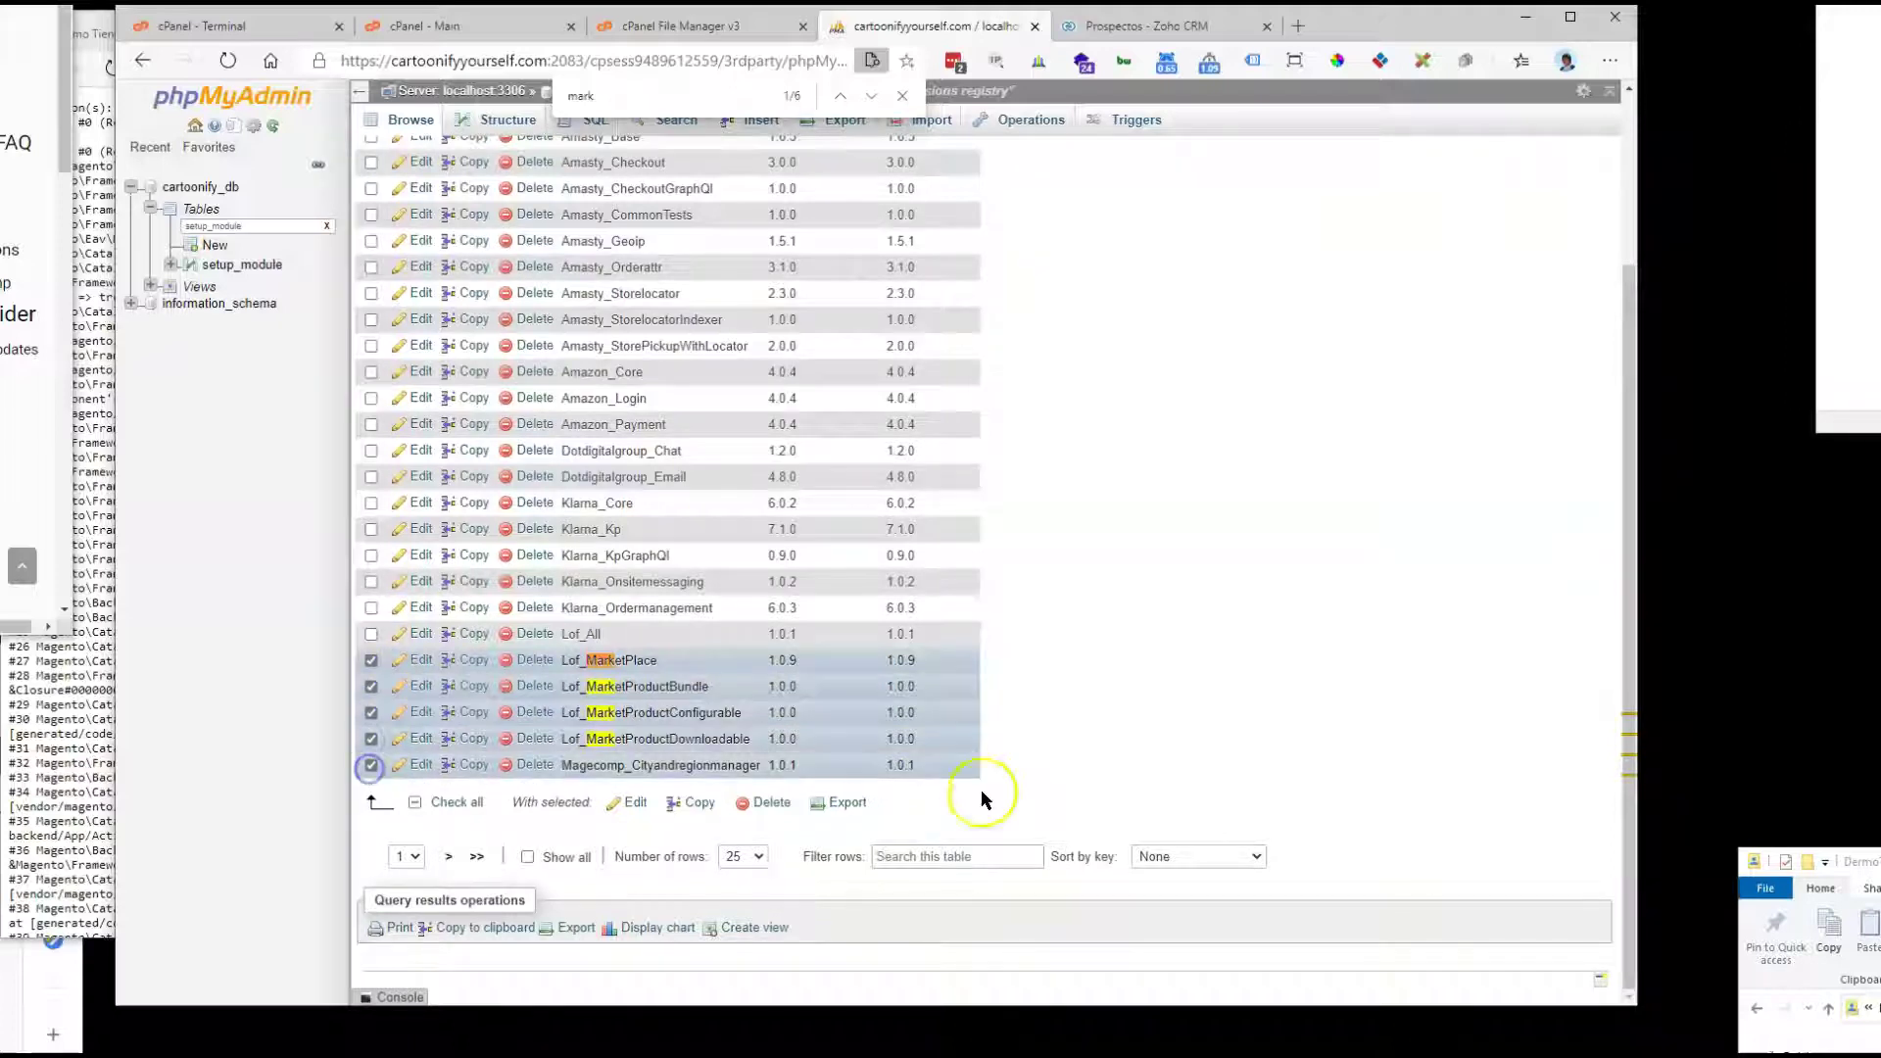
scroll(979, 790, "up", 3)
left_click(741, 270)
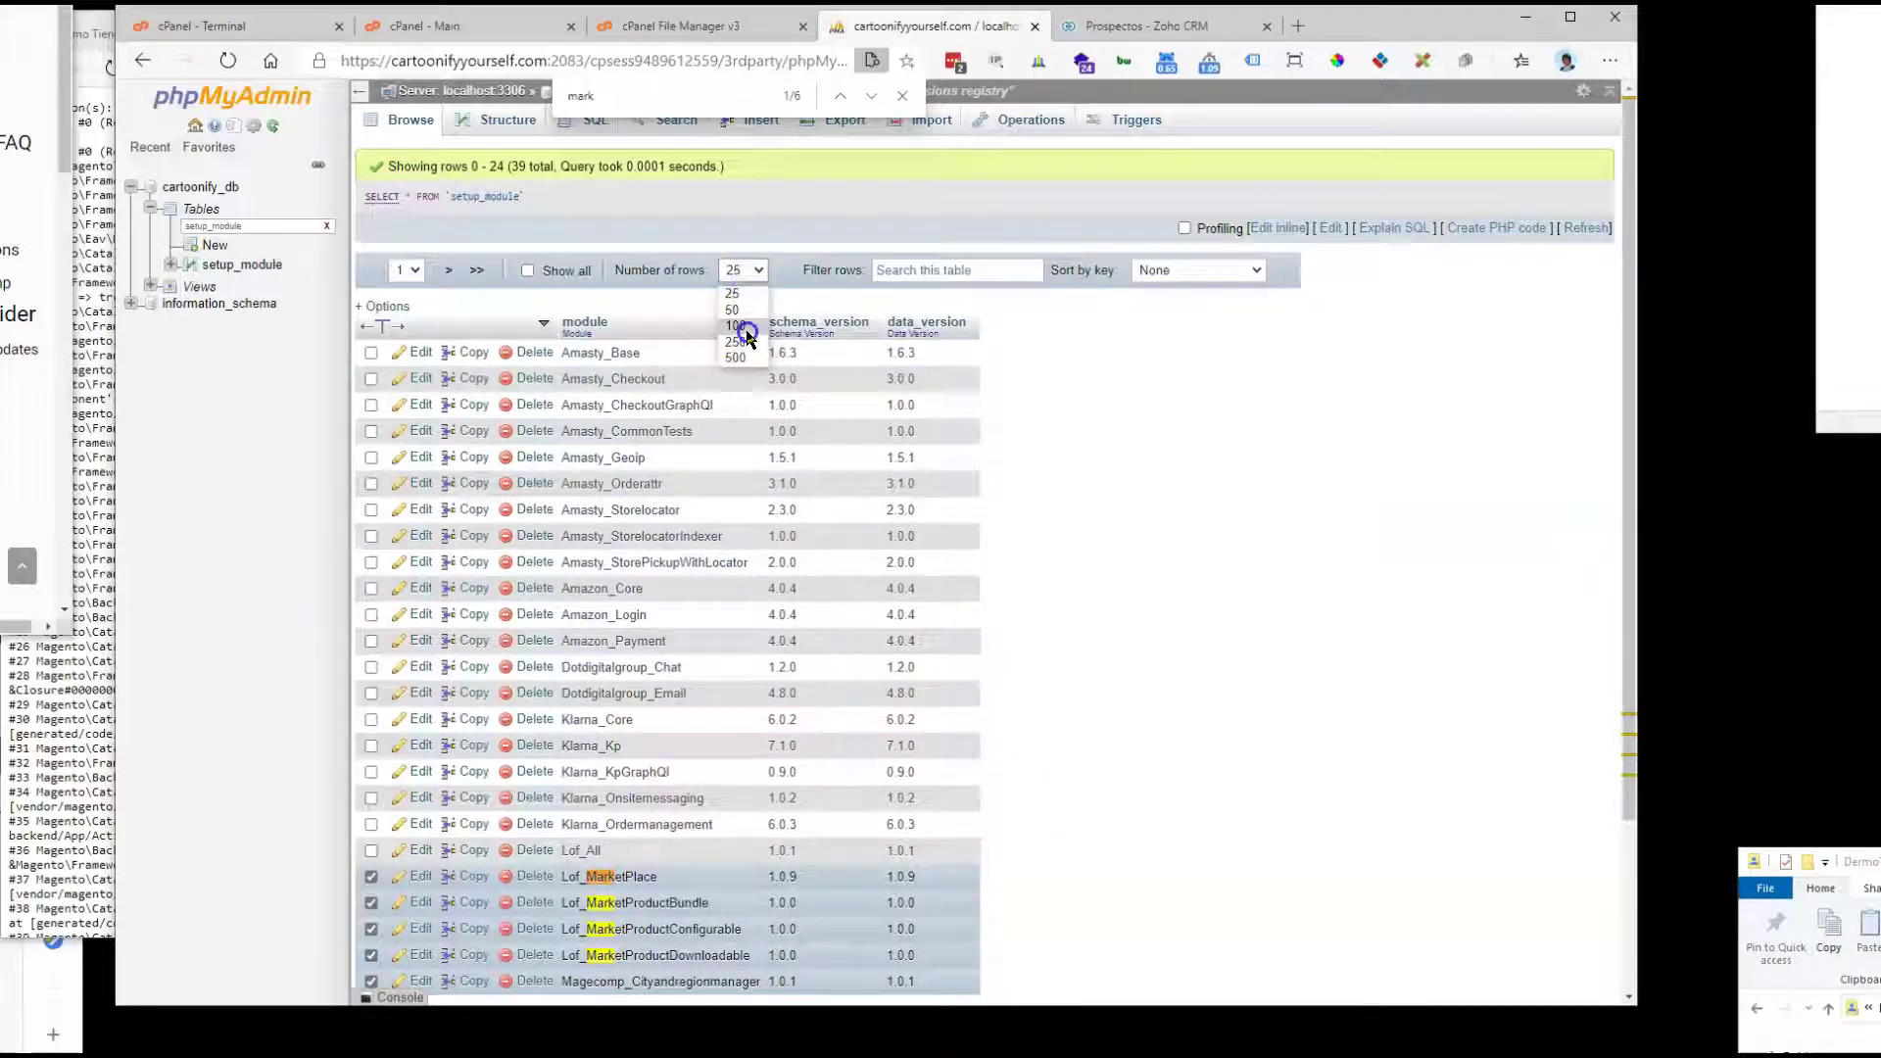
left_click(735, 325)
Step: Find 'marke' entries, check the four Lof_Market module rows, and choose Delete
key("ctrl+f")
type("marke")
left_click(370, 463)
left_click(370, 438)
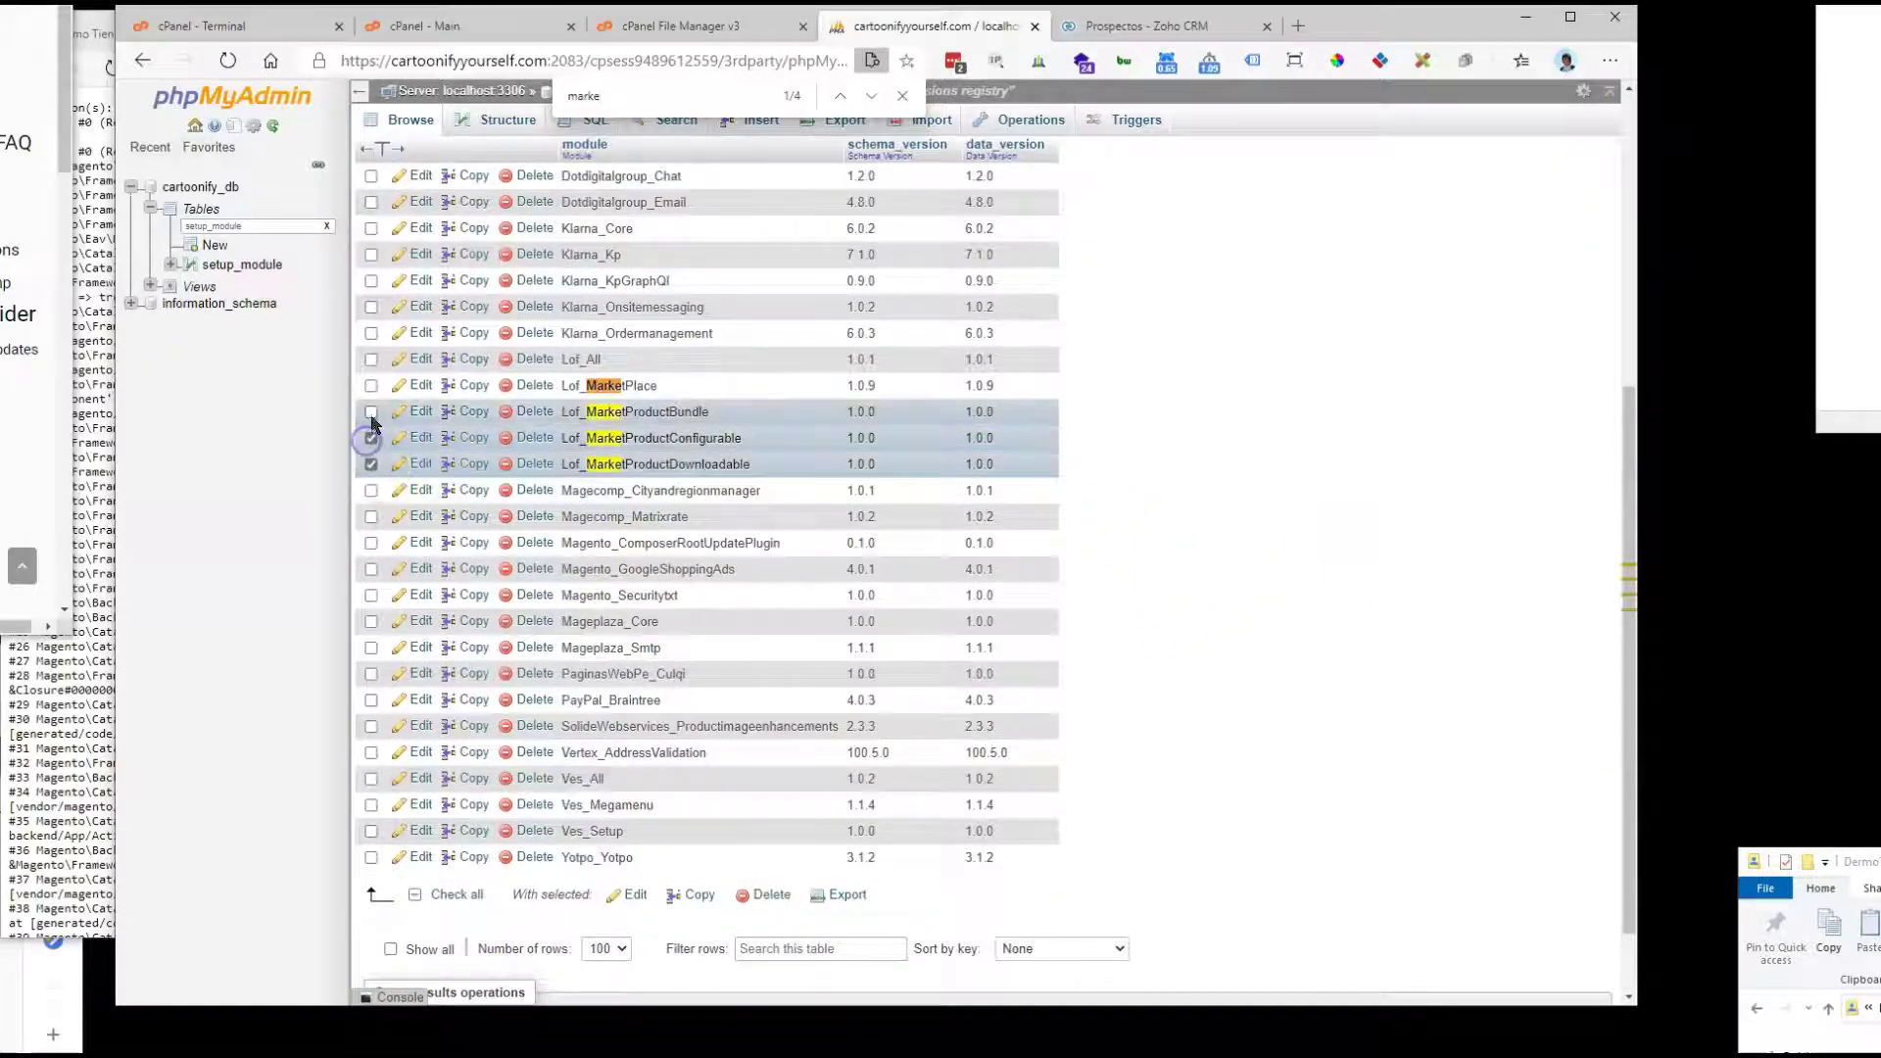
left_click(371, 412)
left_click(370, 385)
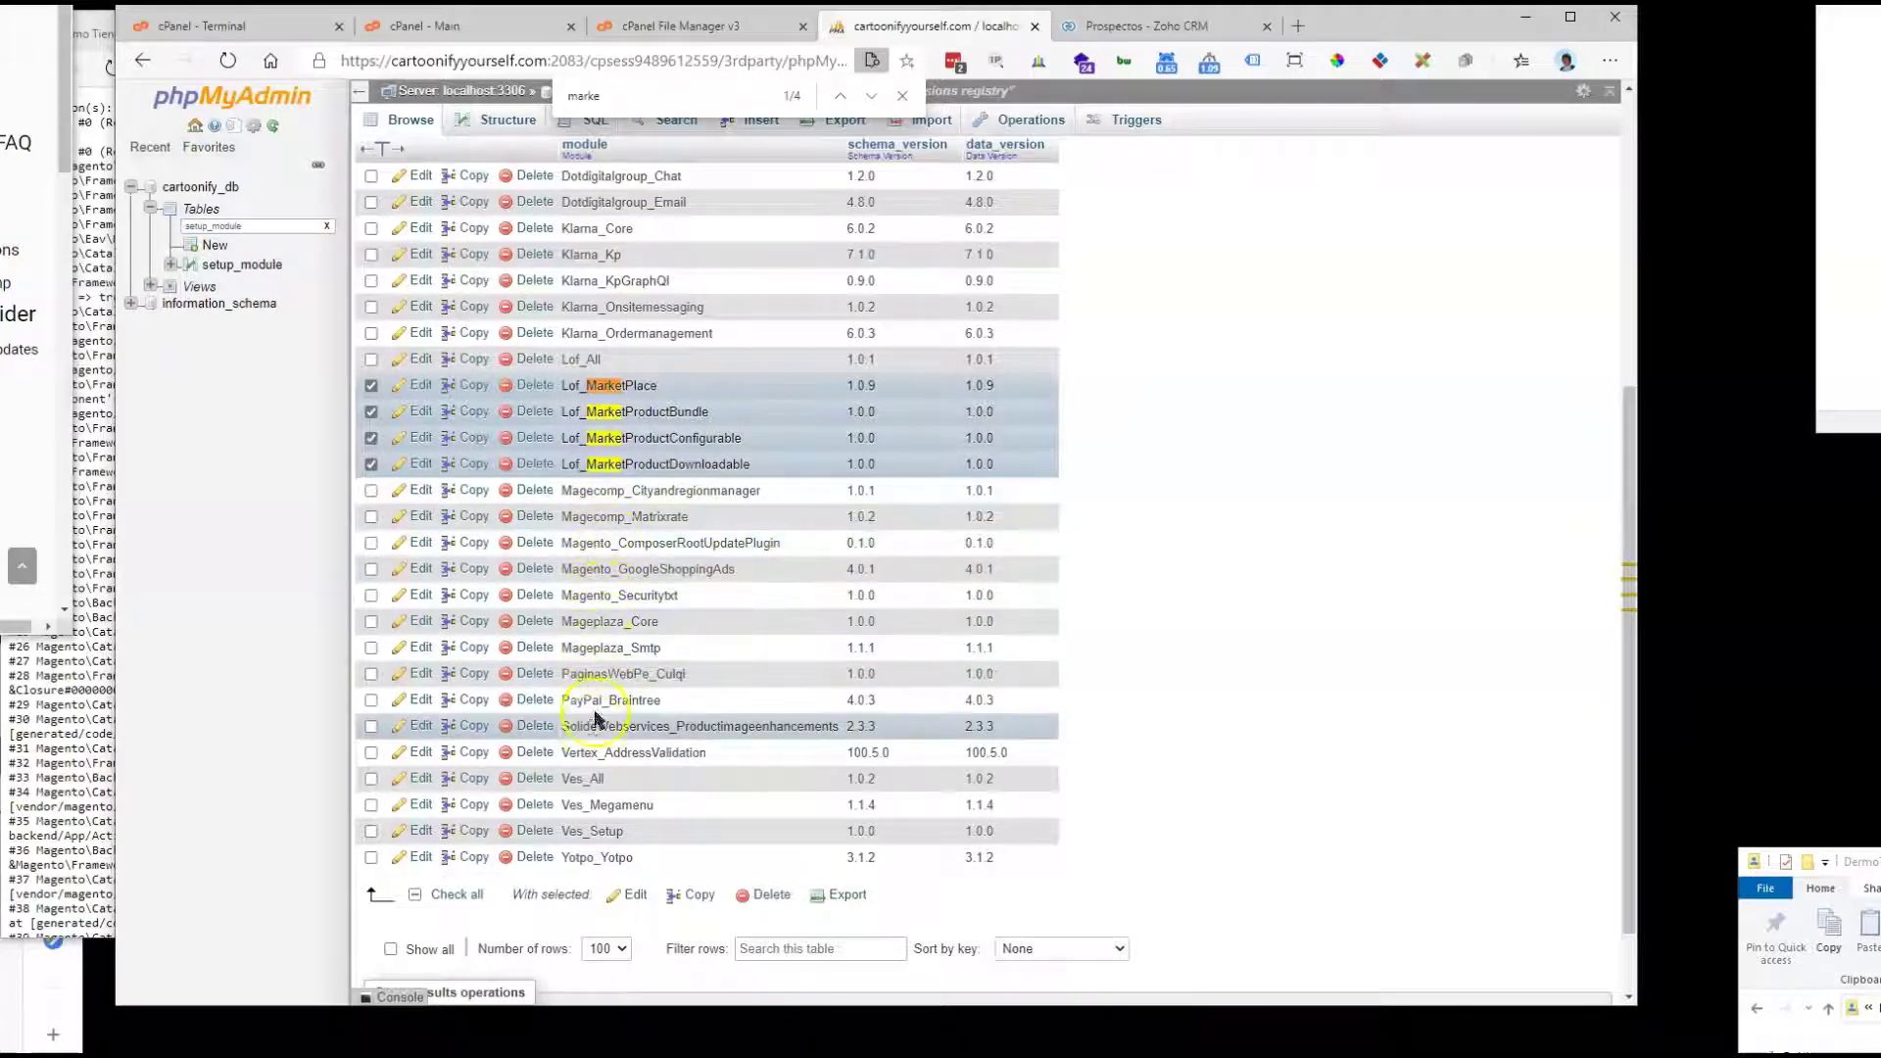
scroll(1201, 770, "up", 5)
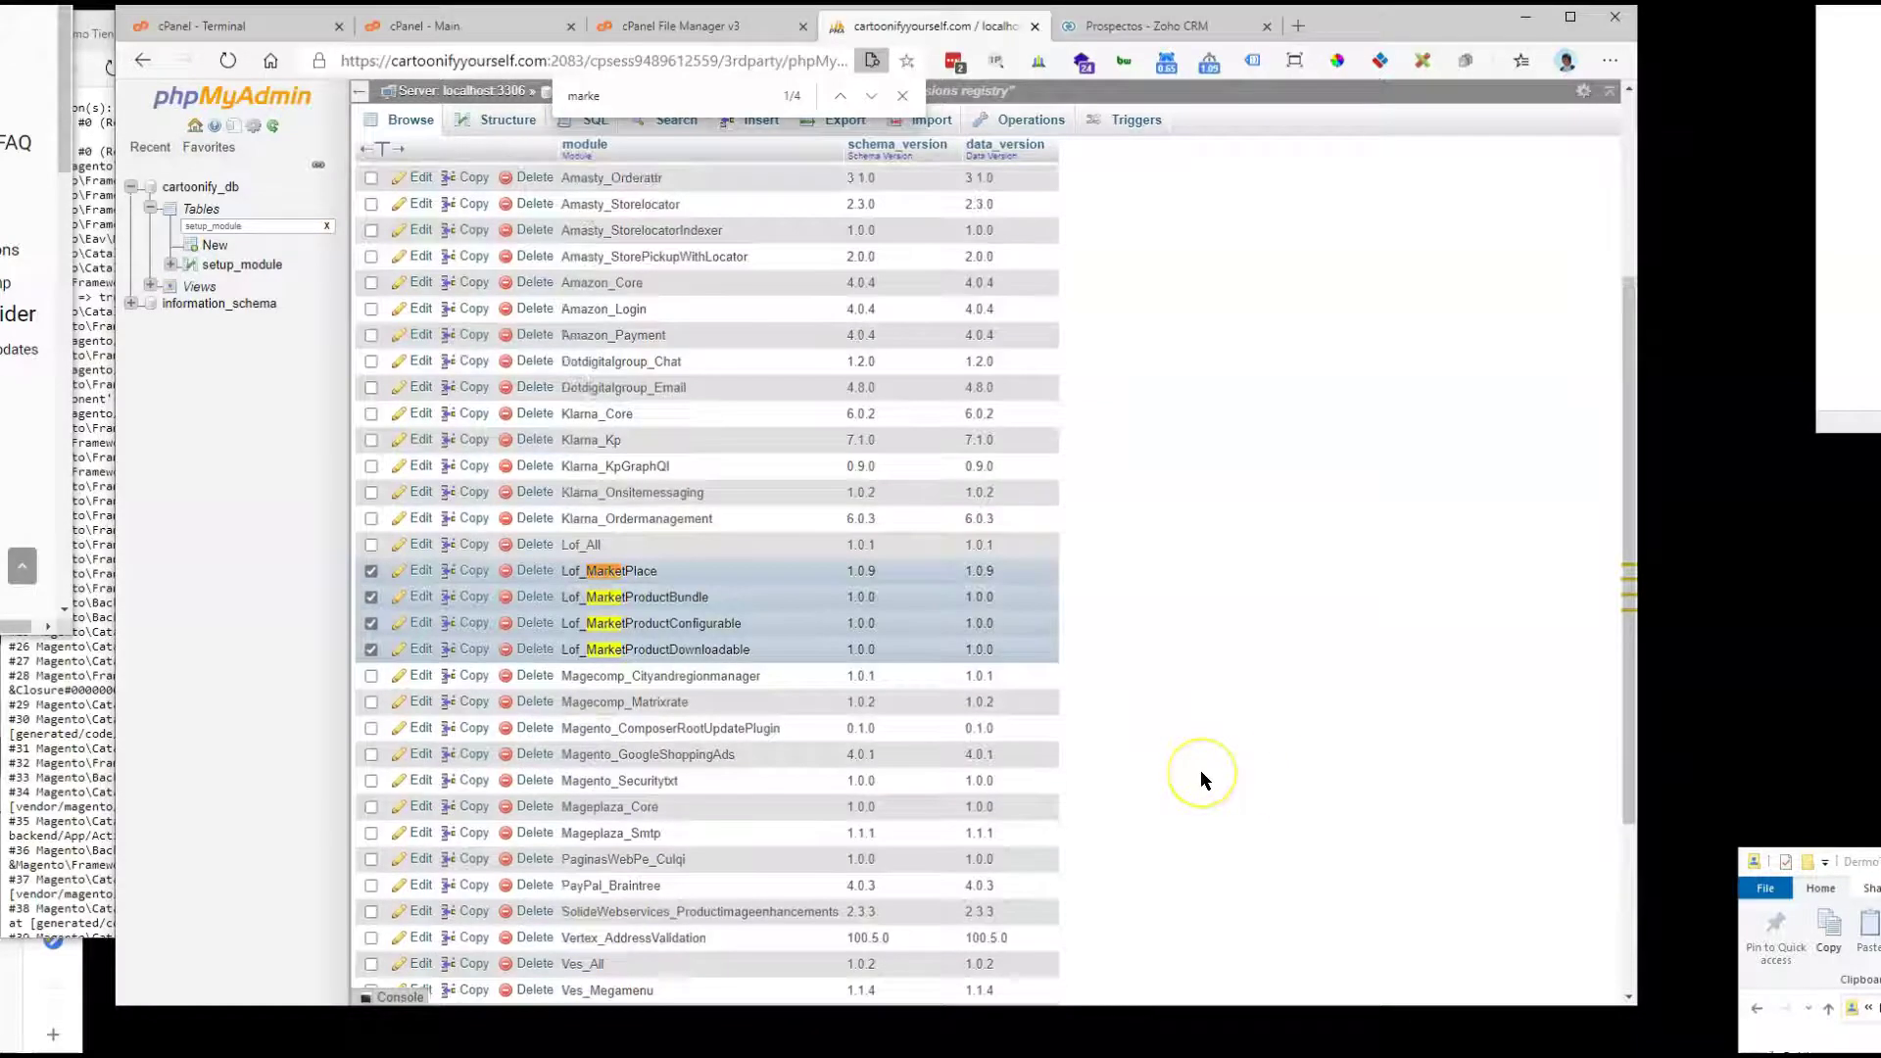
scroll(1201, 770, "down", 10)
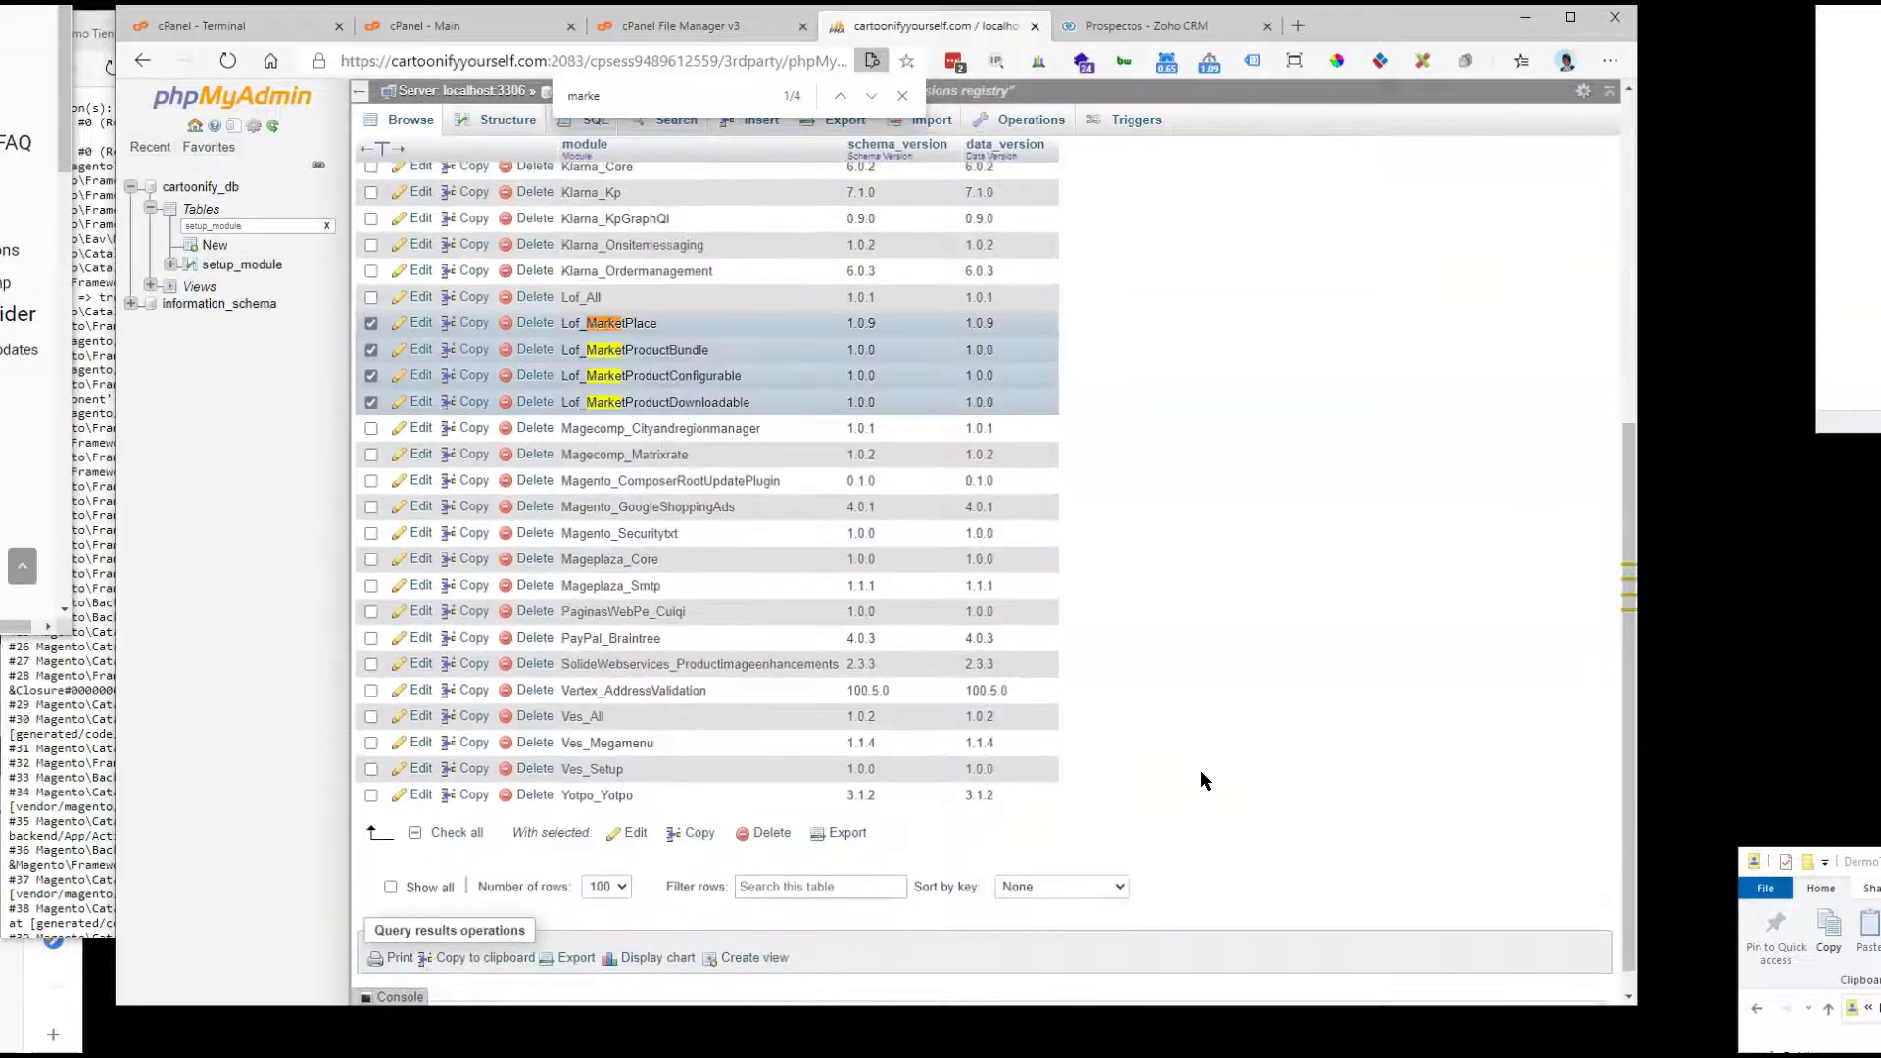
left_click(770, 833)
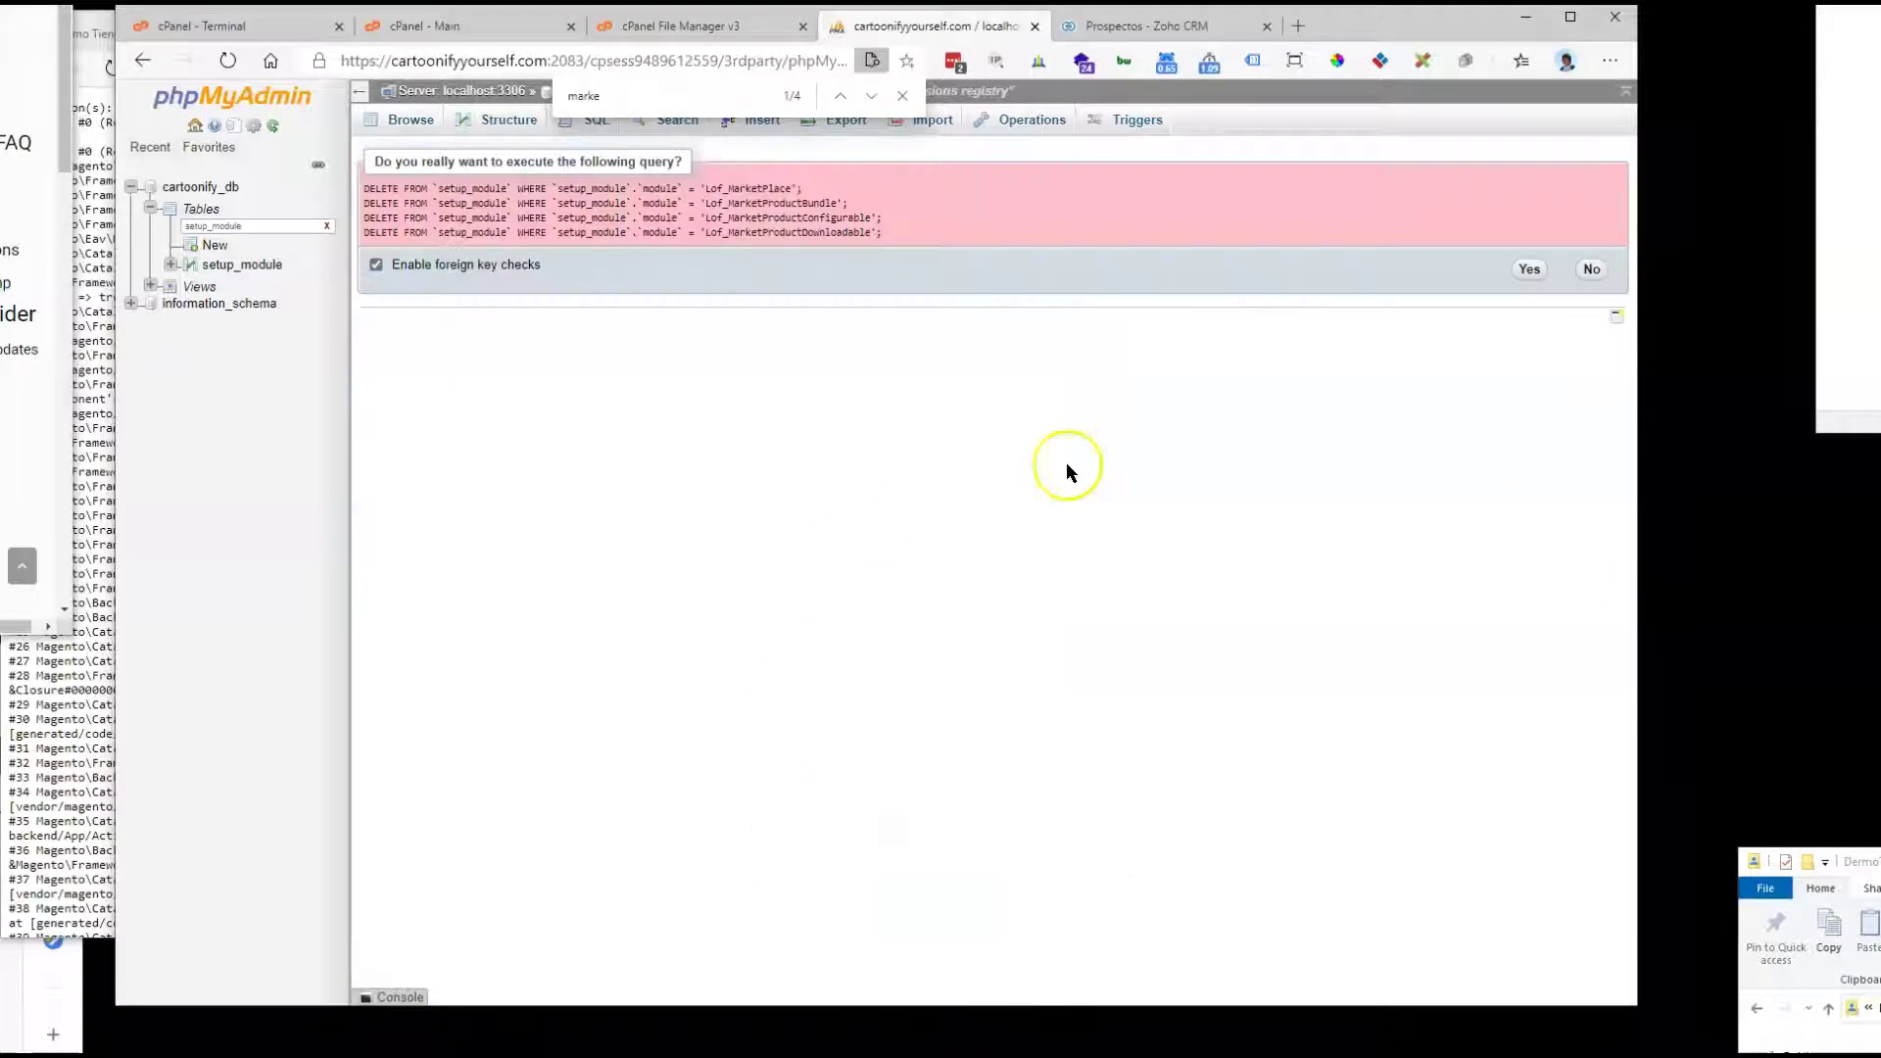
Step: Confirm deleting Lof_MarketPlace, Bundle, Configurable and Downloadable rows, leaving 35 modules in setup_module
left_click(1531, 270)
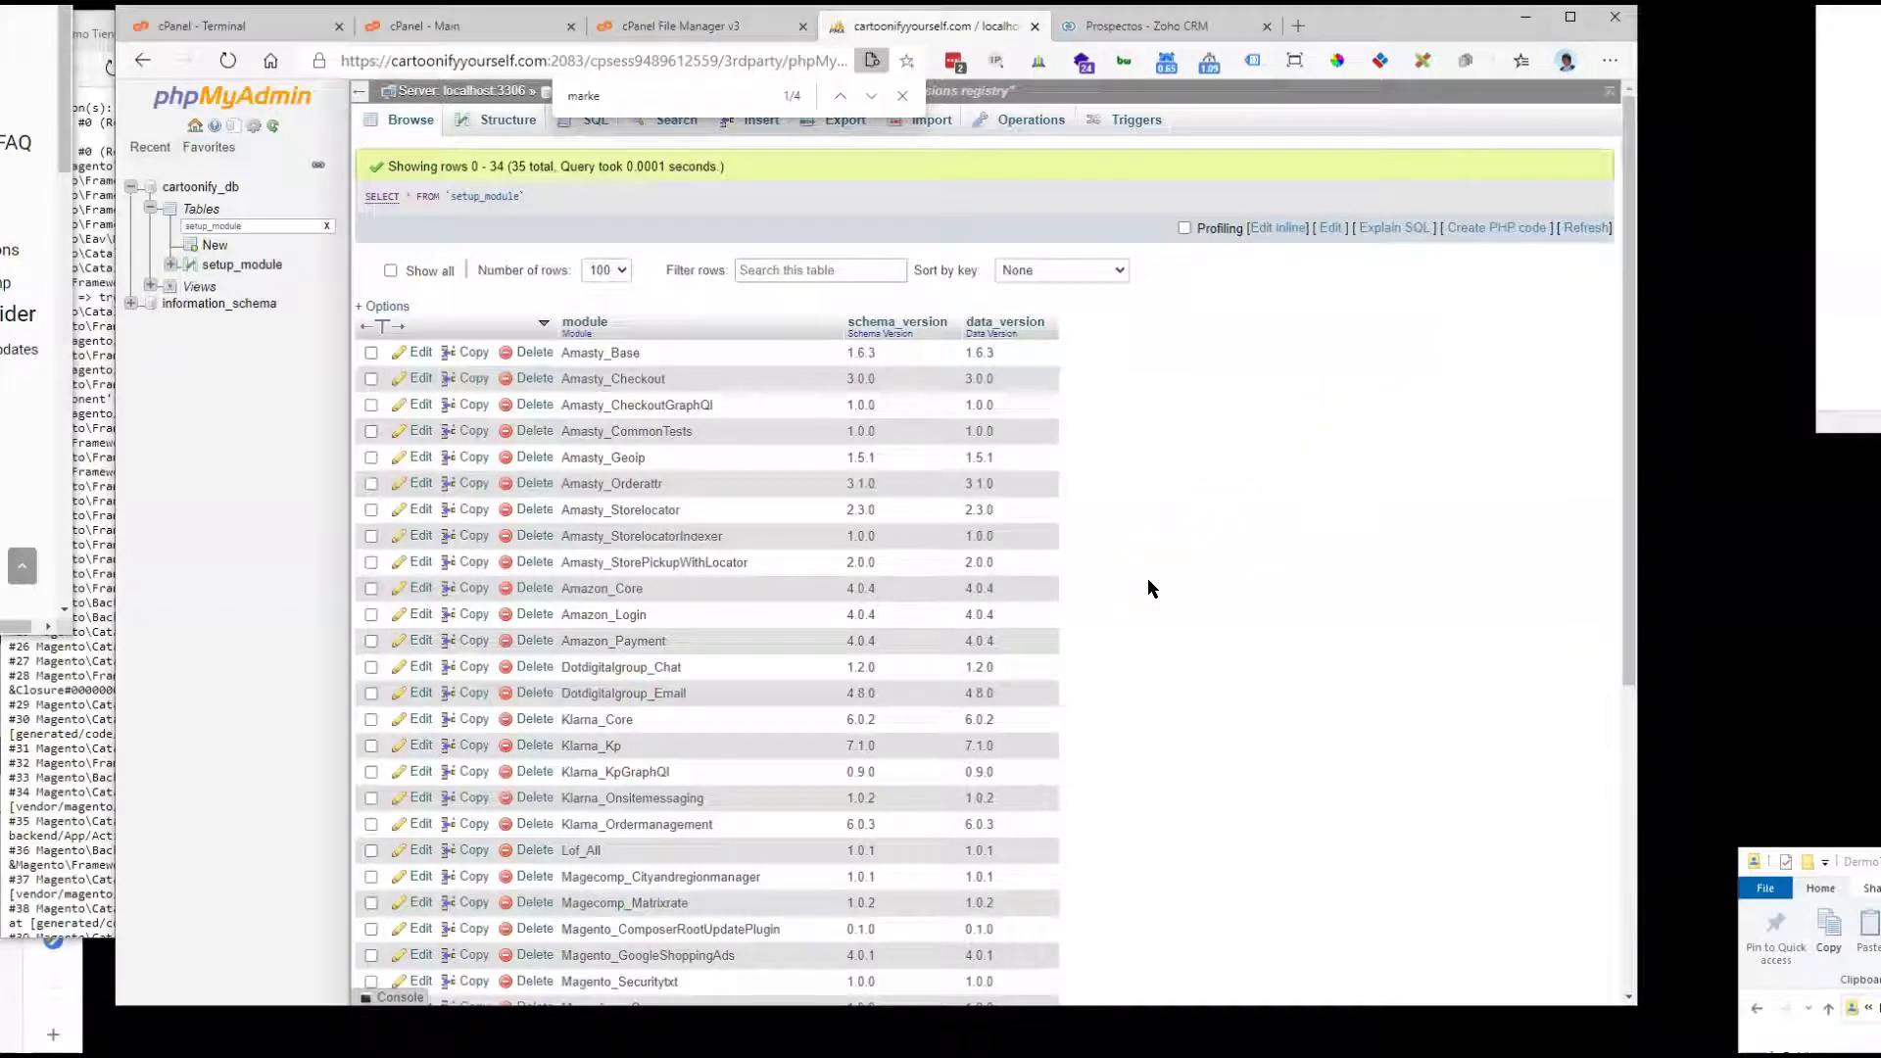
left_click(218, 821)
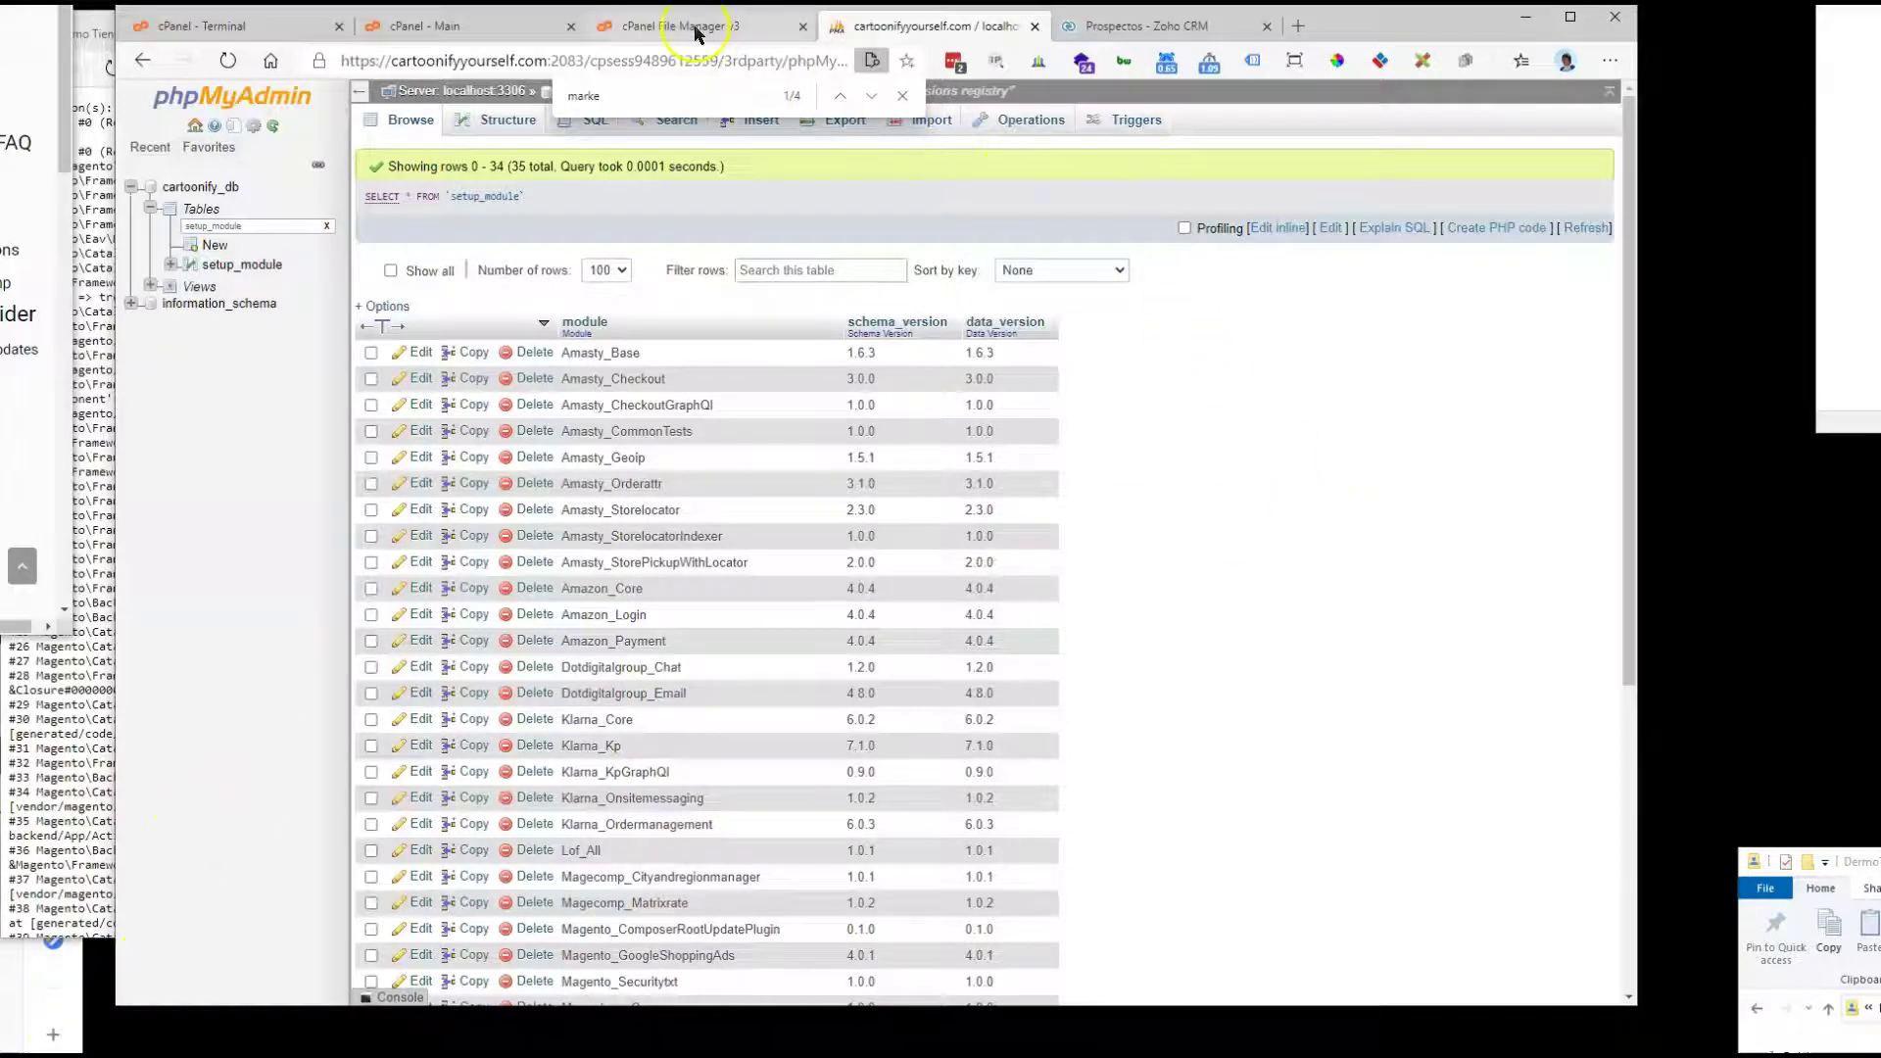
left_click(470, 27)
Step: Rerun php bin/magento setup:upgrade in the cPanel Terminal
key("ctrl+shift+Tab")
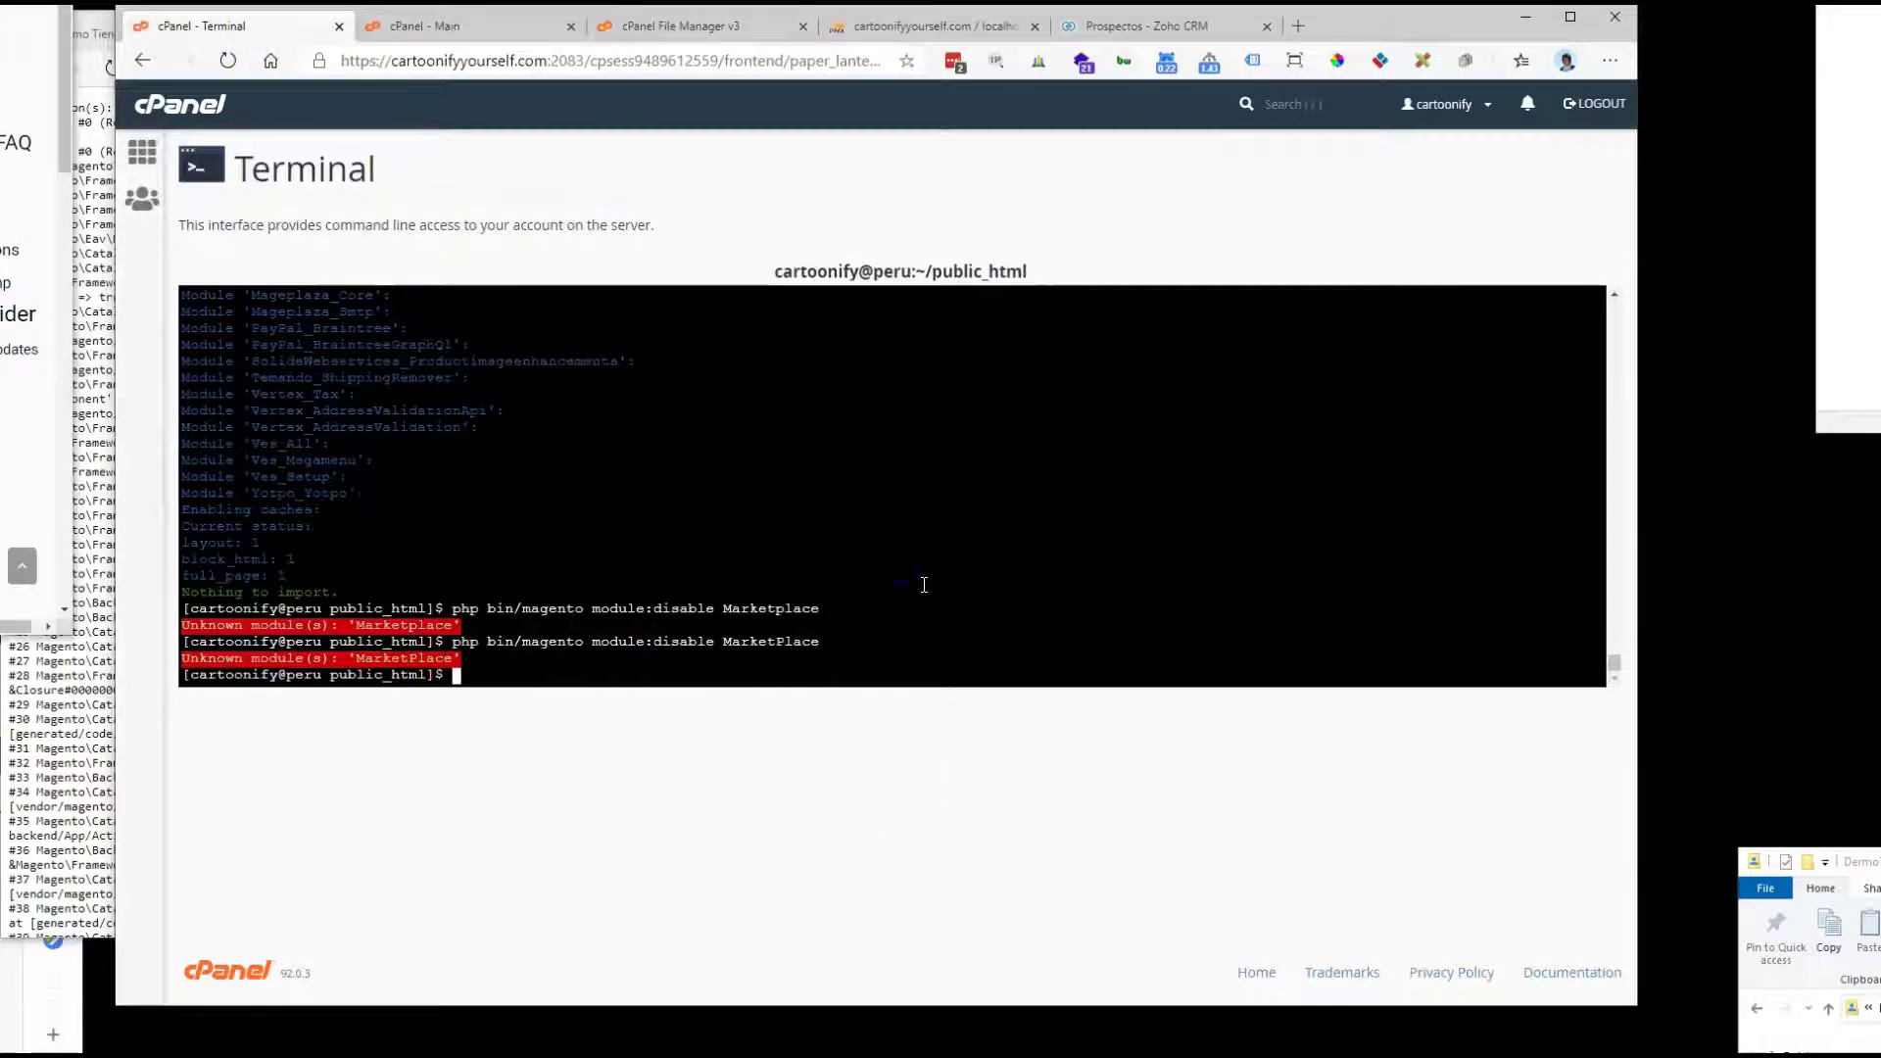
key("Up")
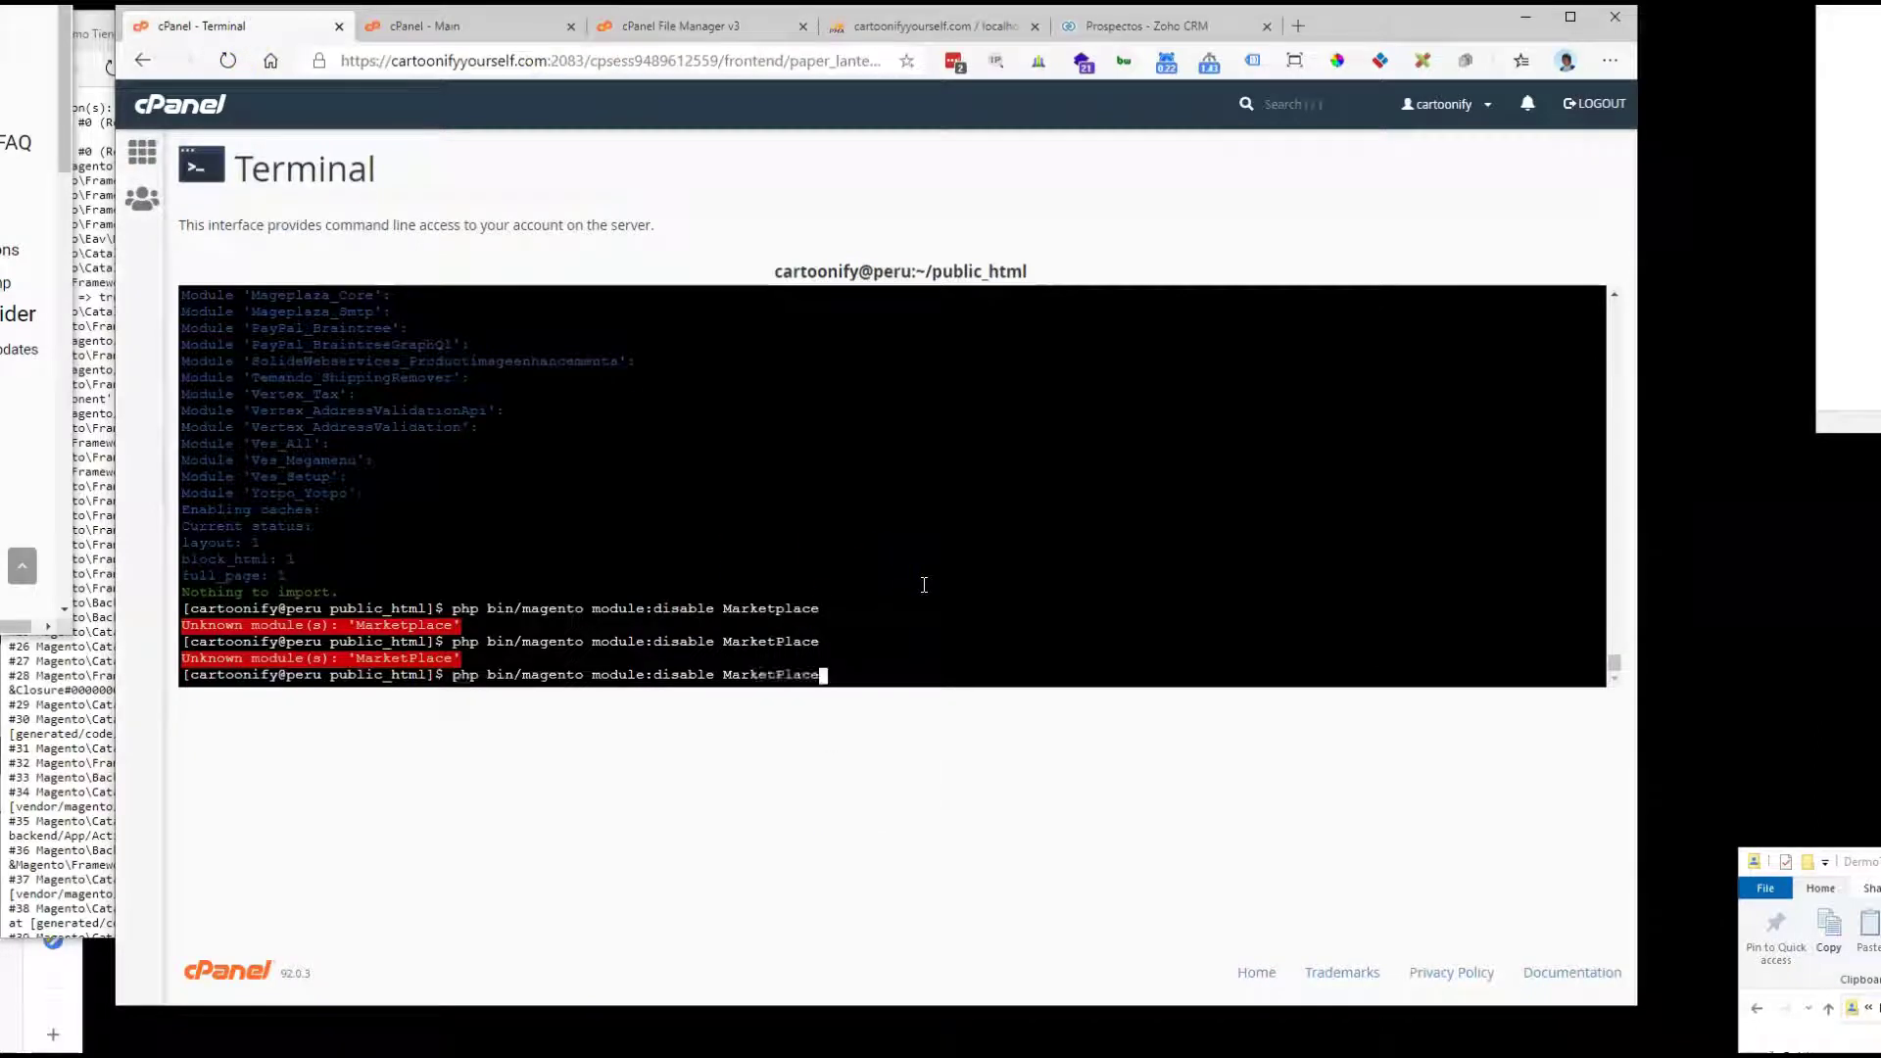
key("Up")
key("Up")
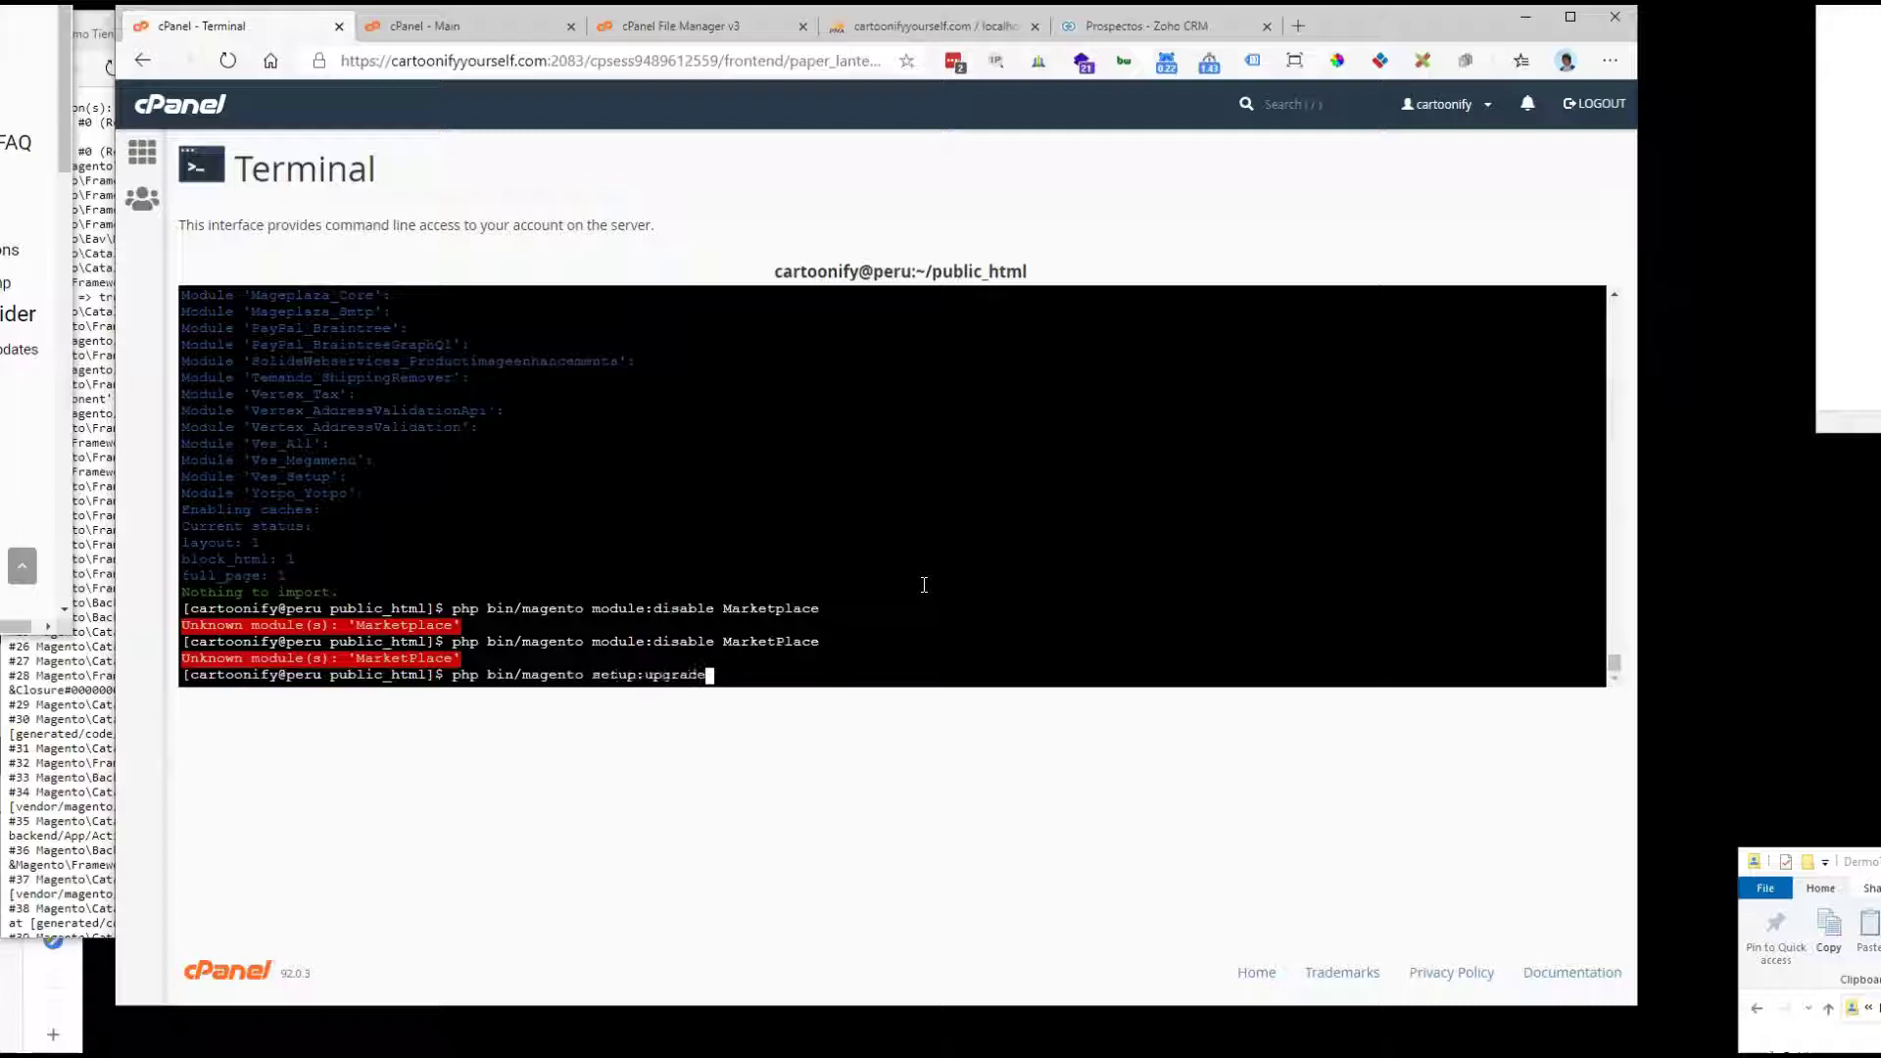
key("Return")
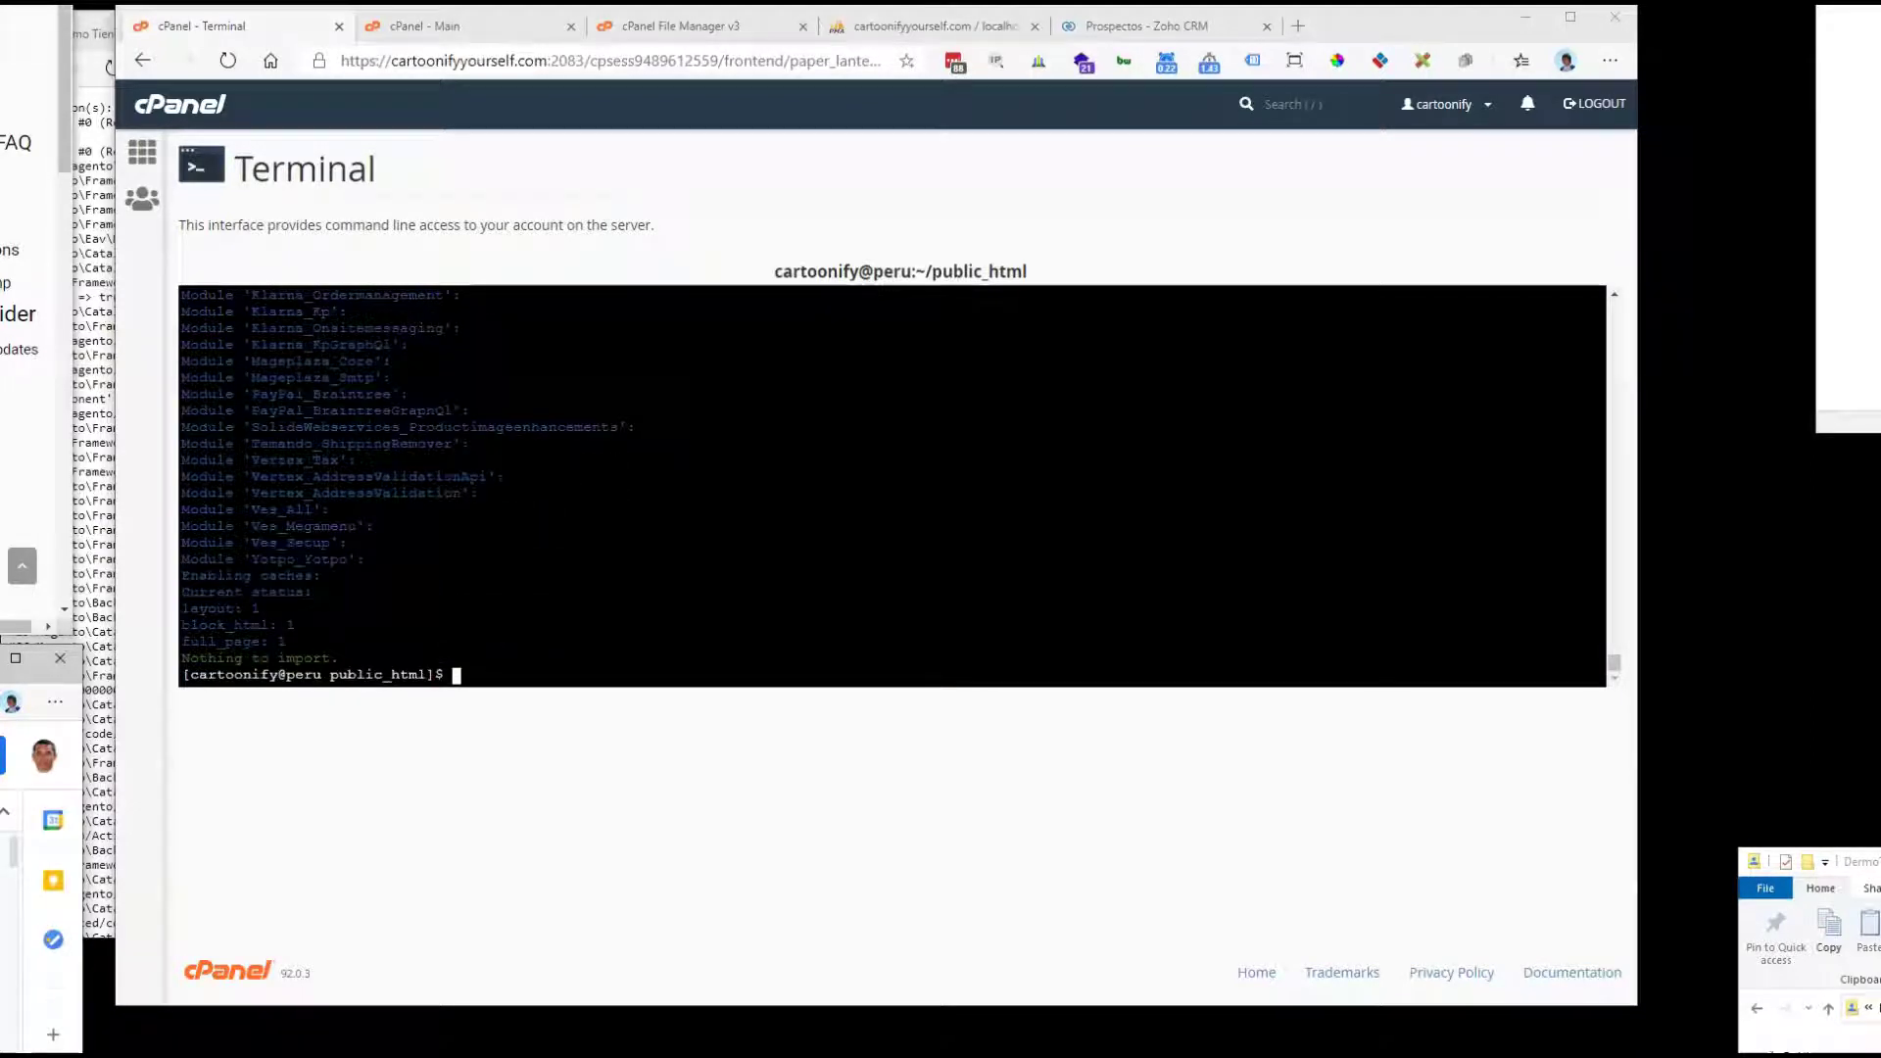
Step: Paste and run php bin/magento cache:flush
right_click(714, 547)
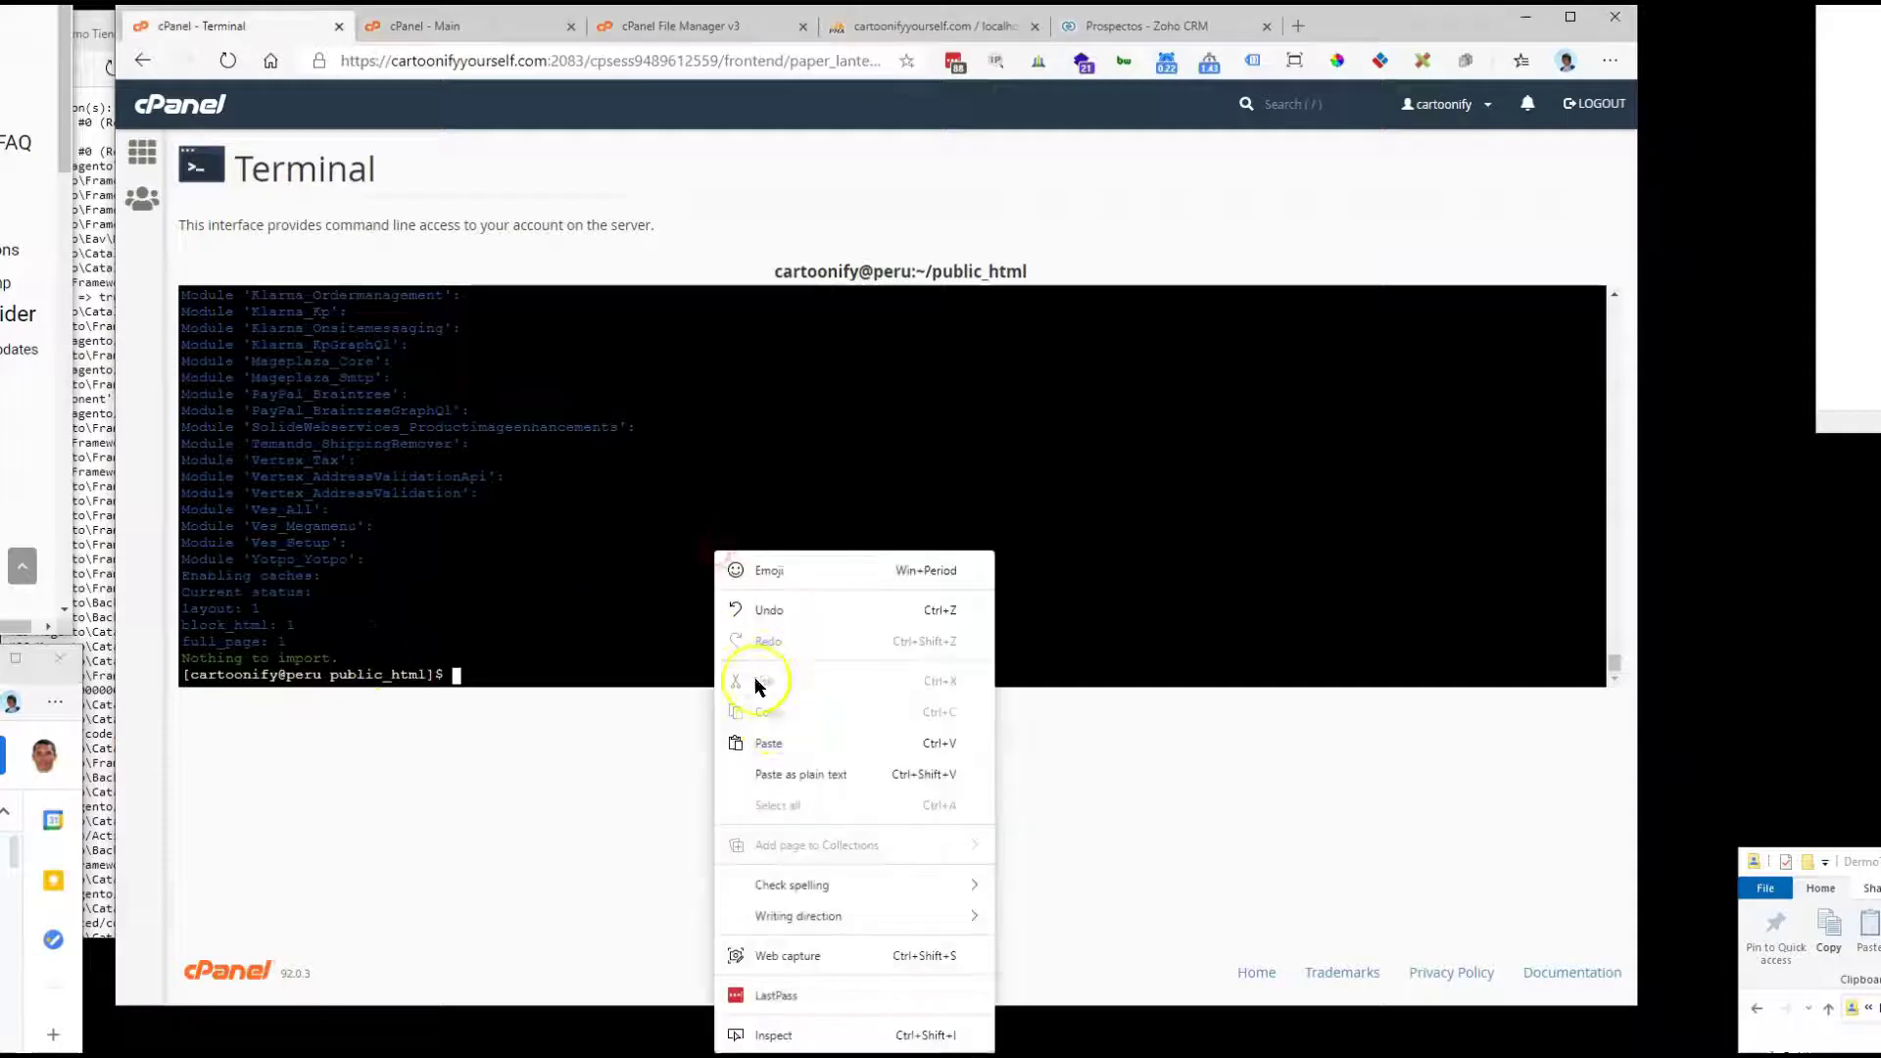
left_click(798, 744)
key("Return")
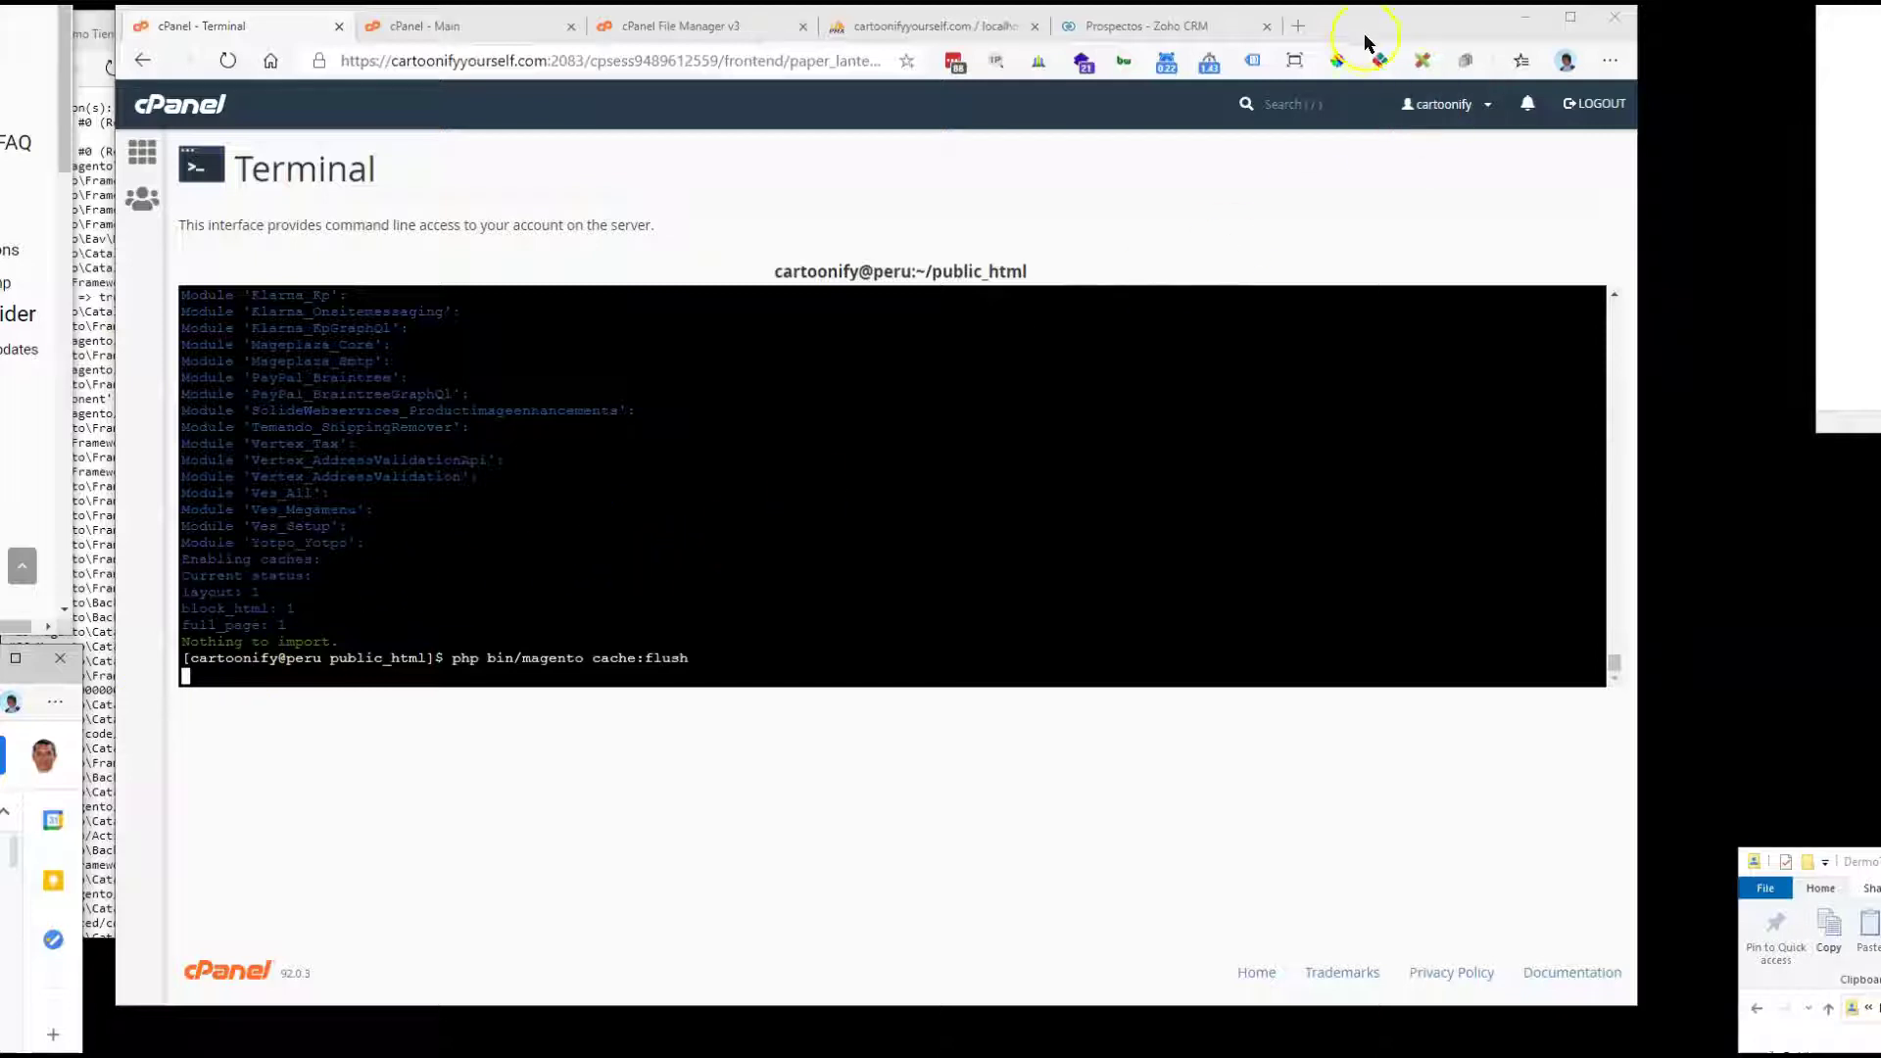
left_click_drag(1358, 30, 1545, 286)
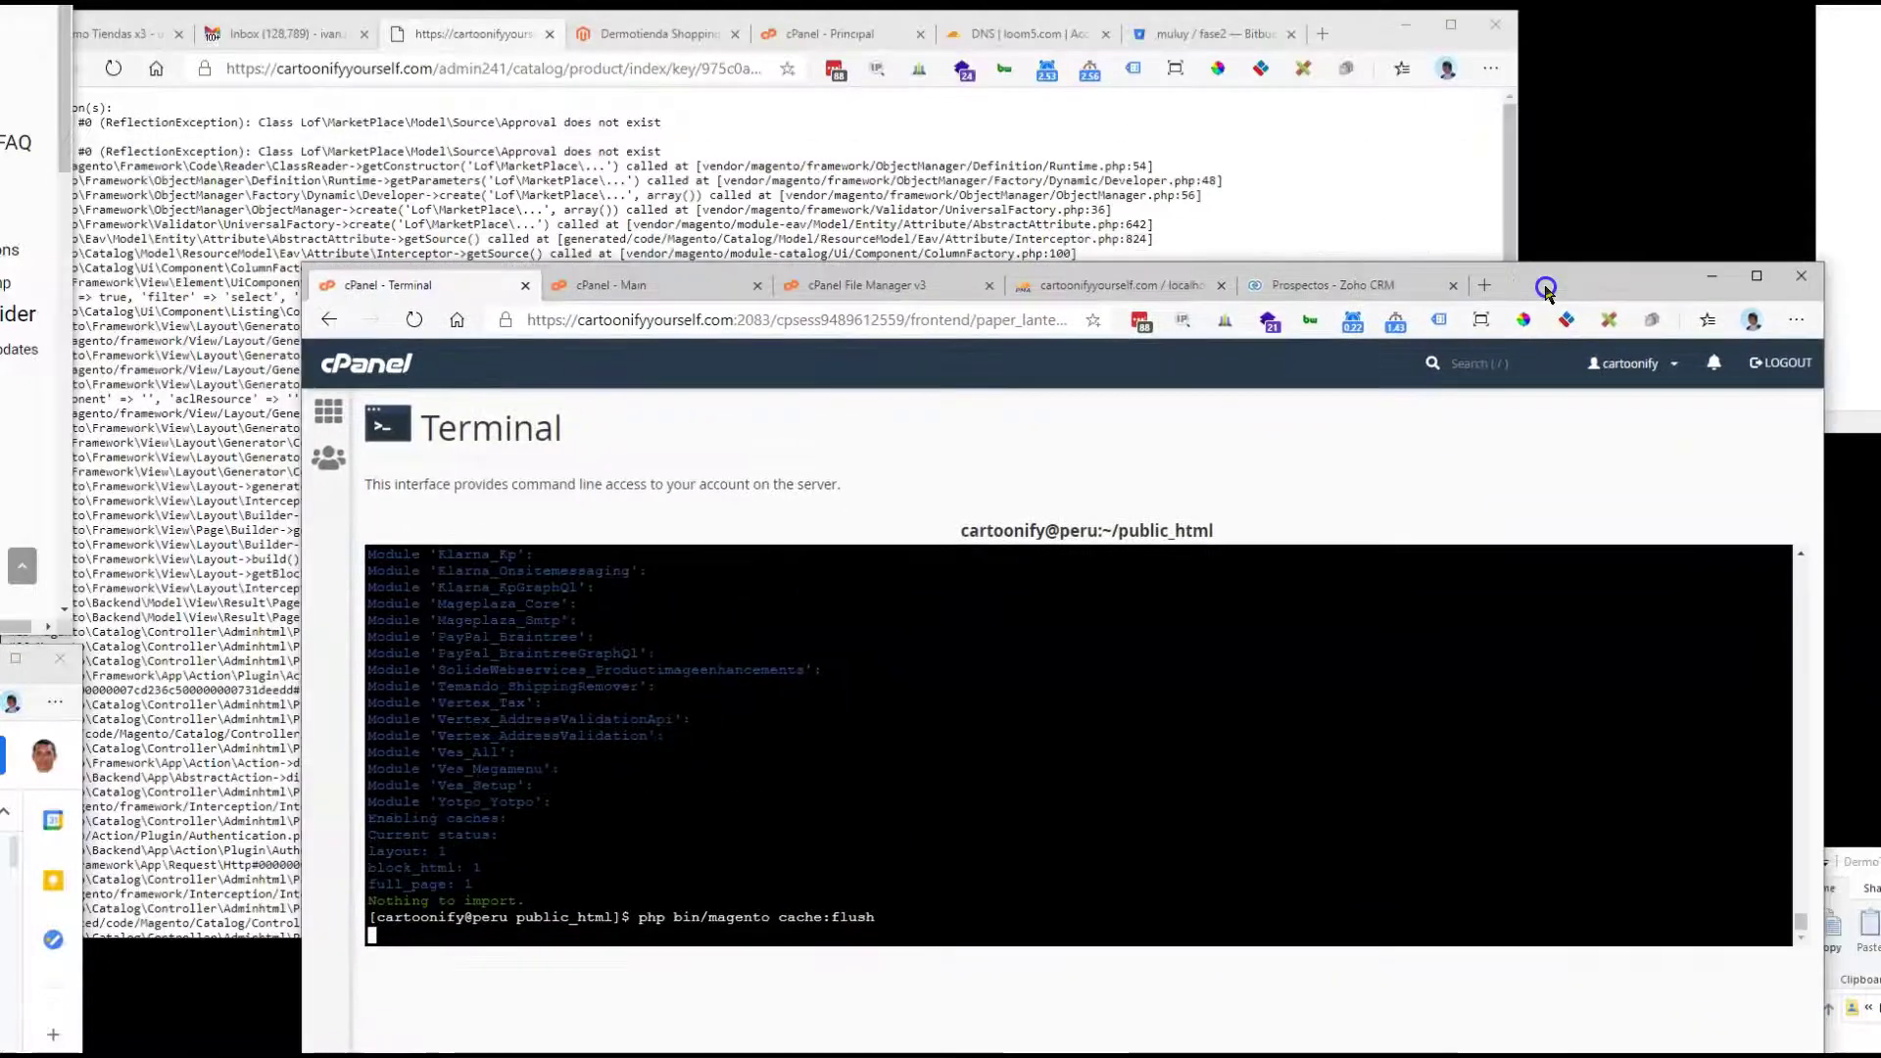
Step: Run php bin/magento indexer:reindex to rebuild all Magento indexes
right_click(884, 860)
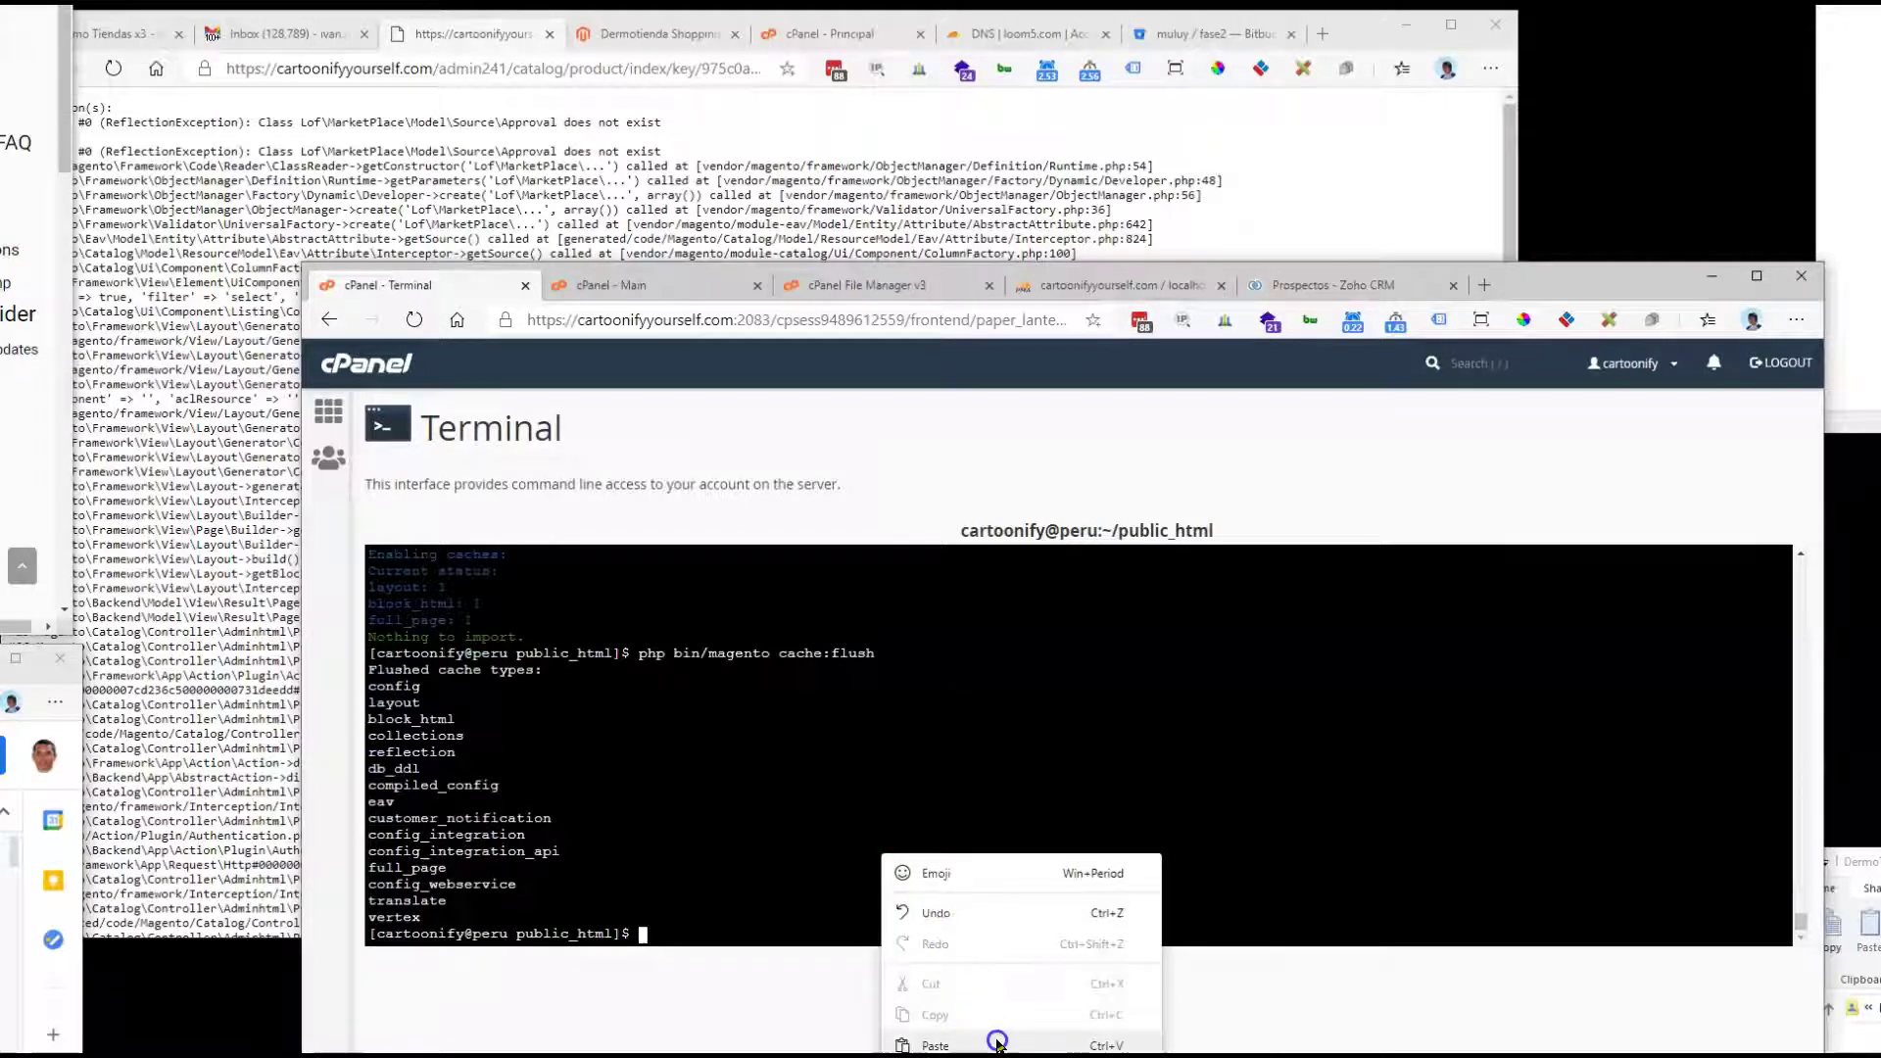
left_click(991, 1033)
left_click(1342, 49)
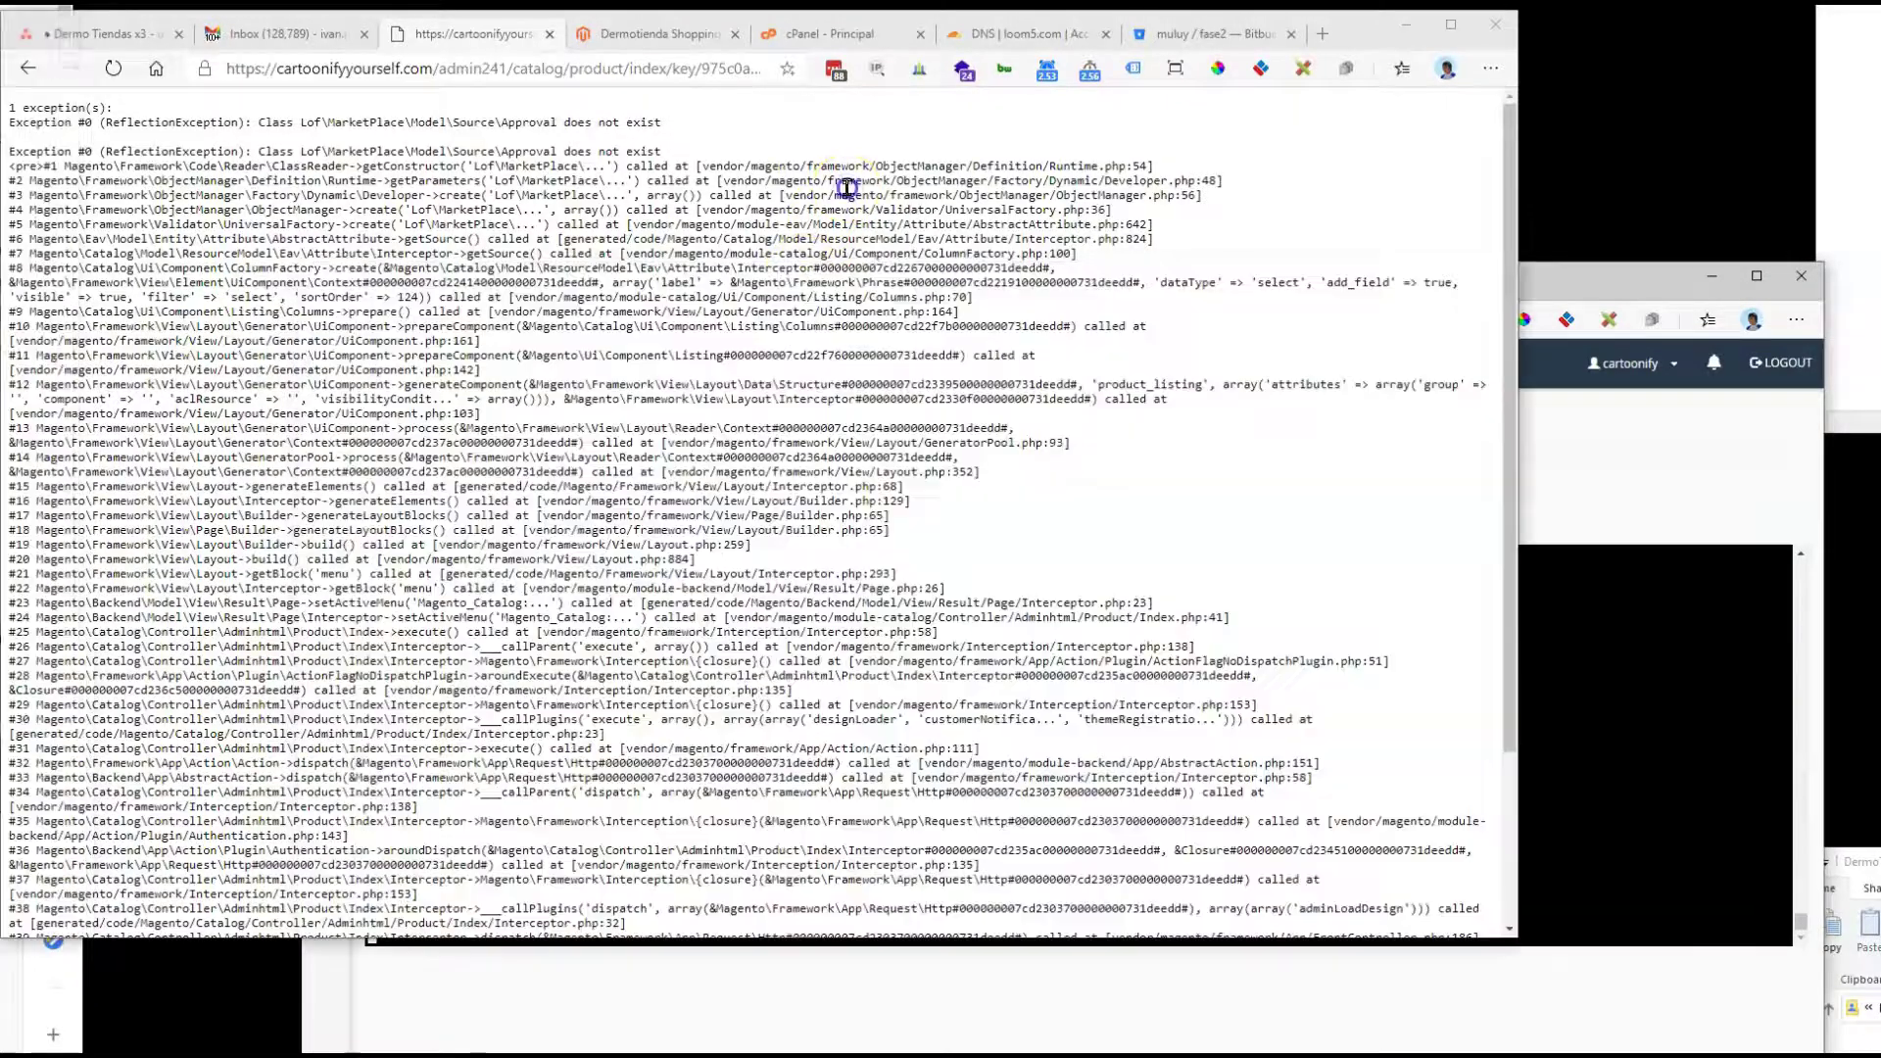
left_click_drag(1342, 49, 1368, 70)
key("alt+Tab")
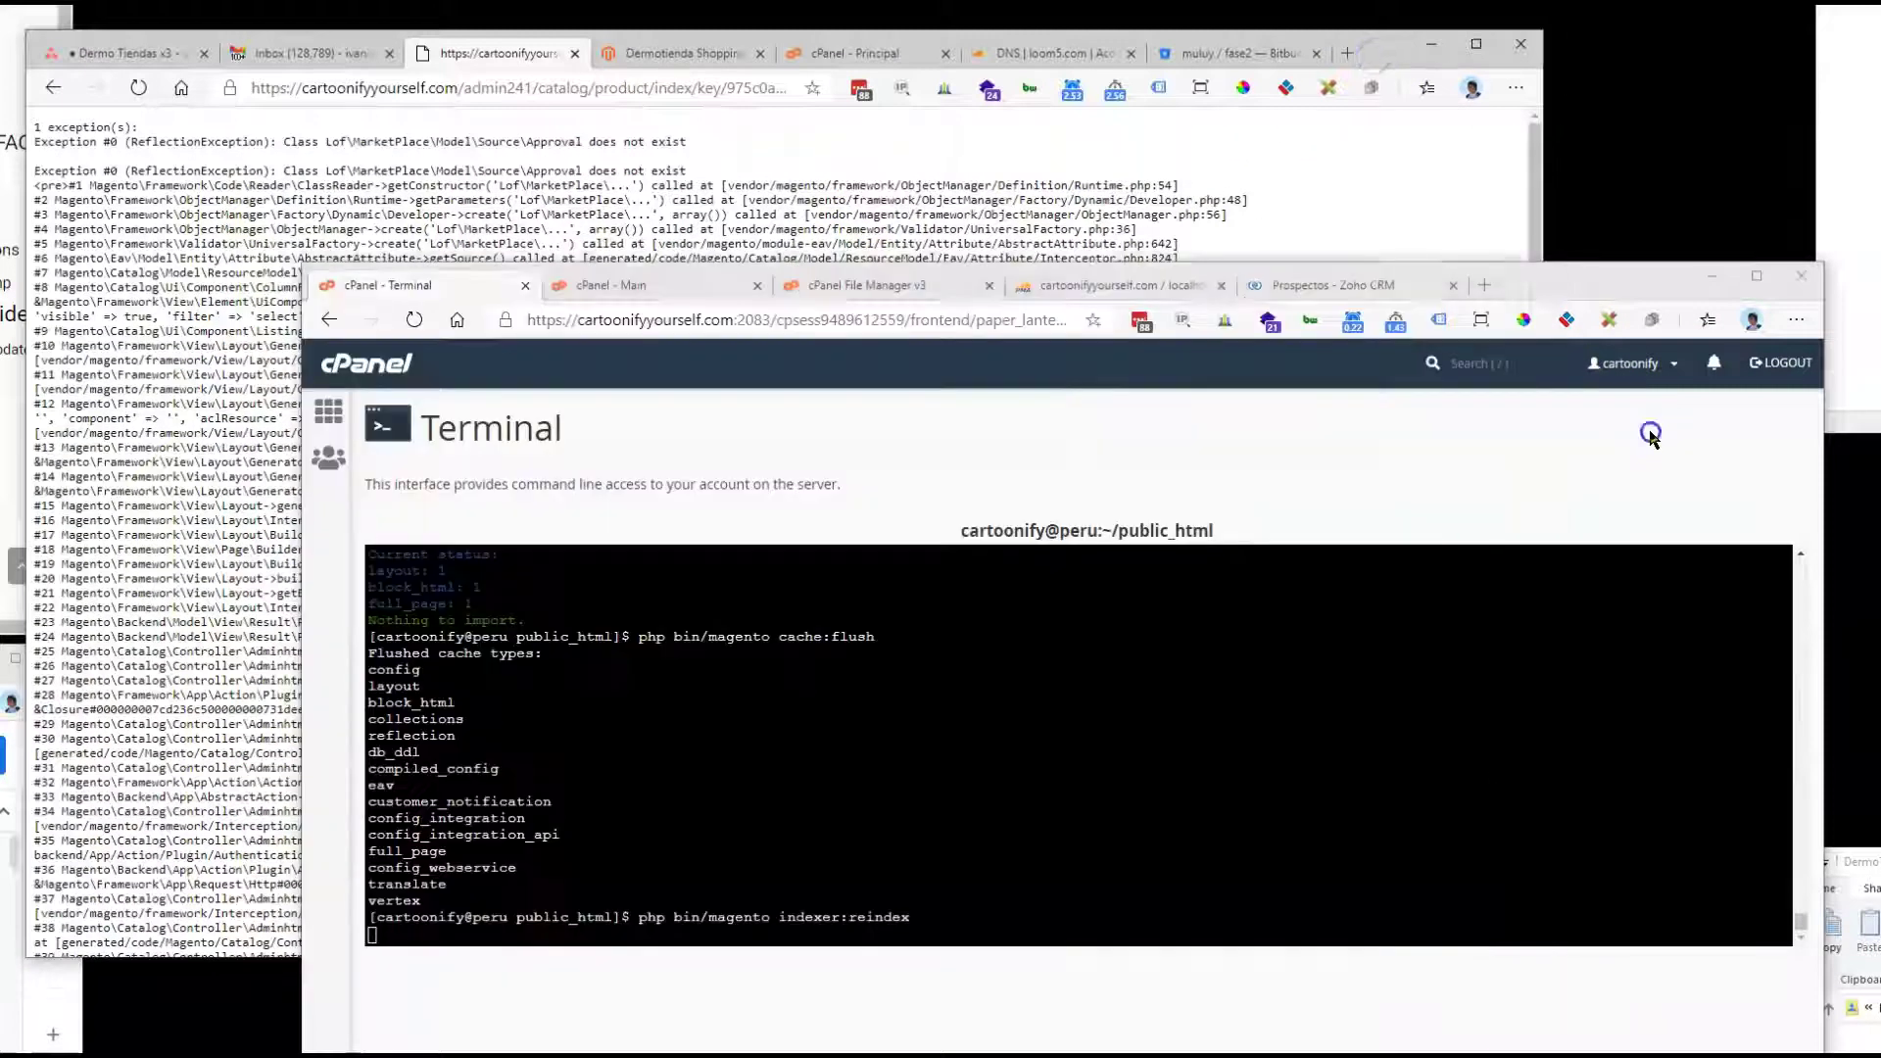
left_click(829, 850)
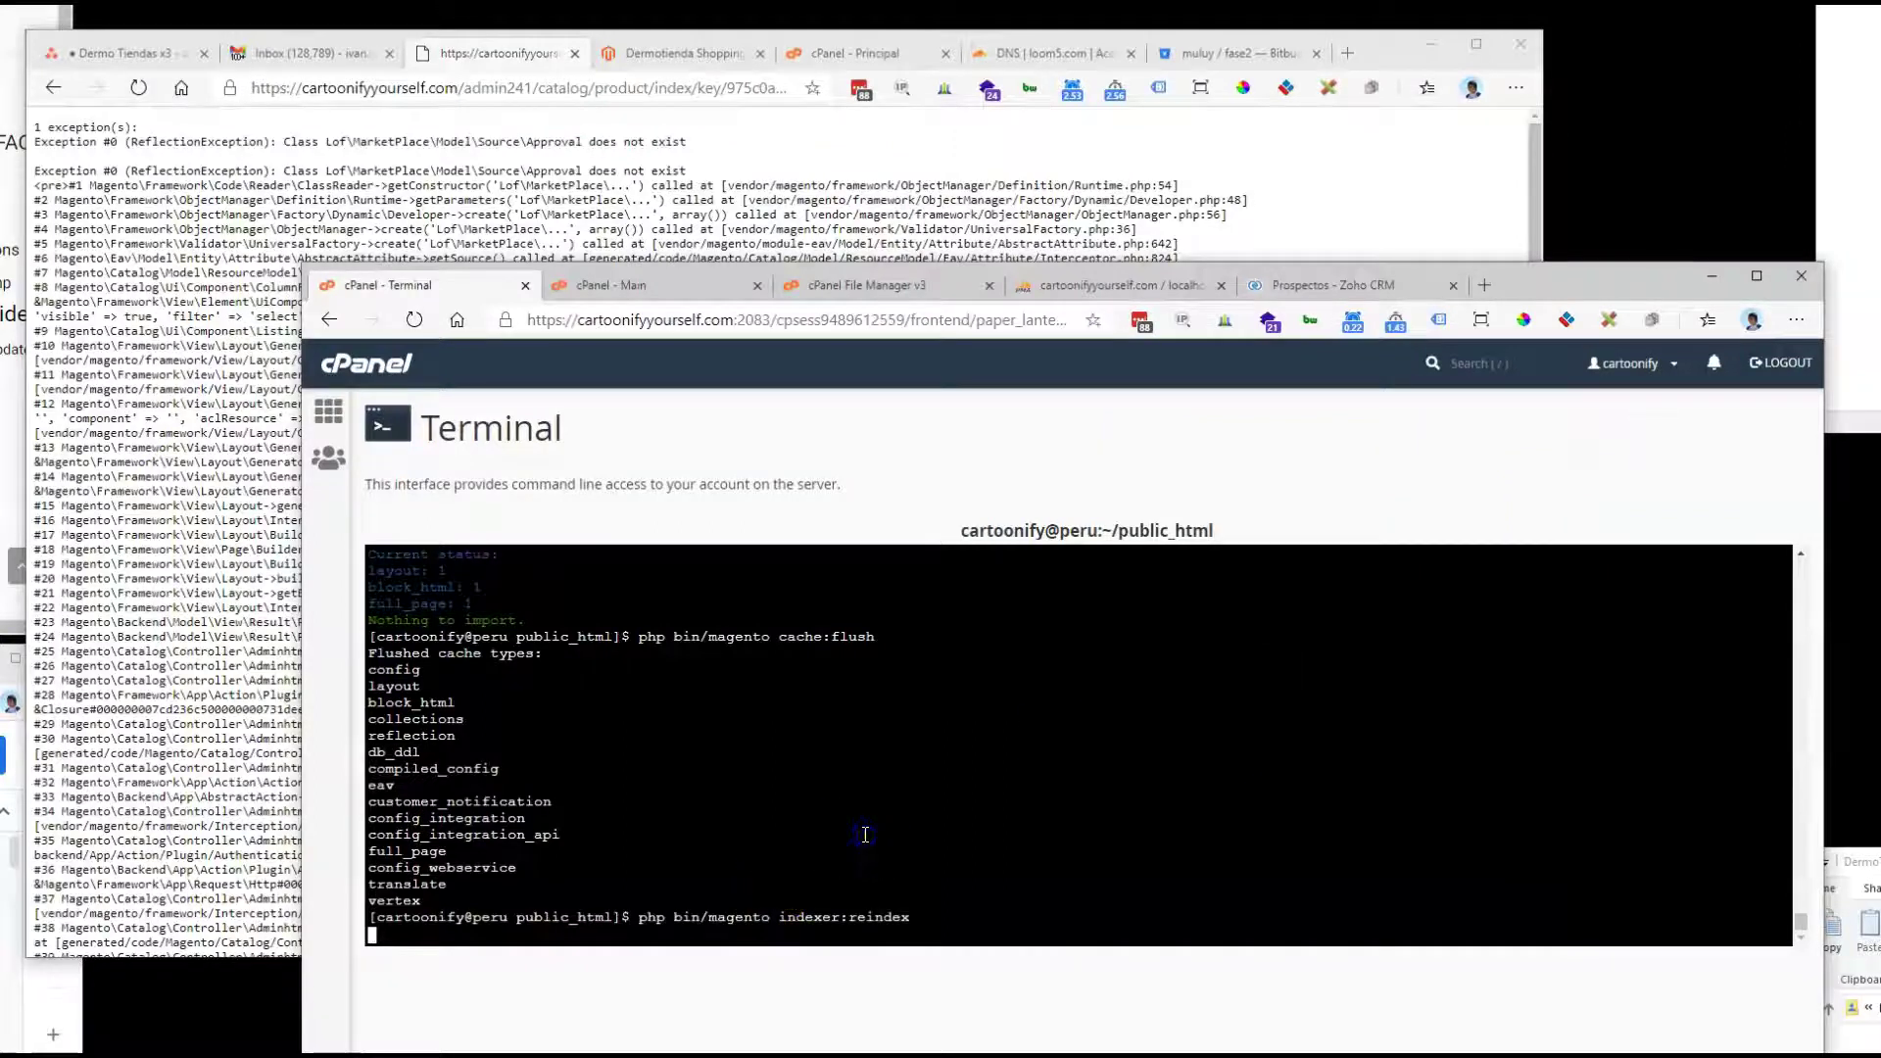
left_click(867, 845)
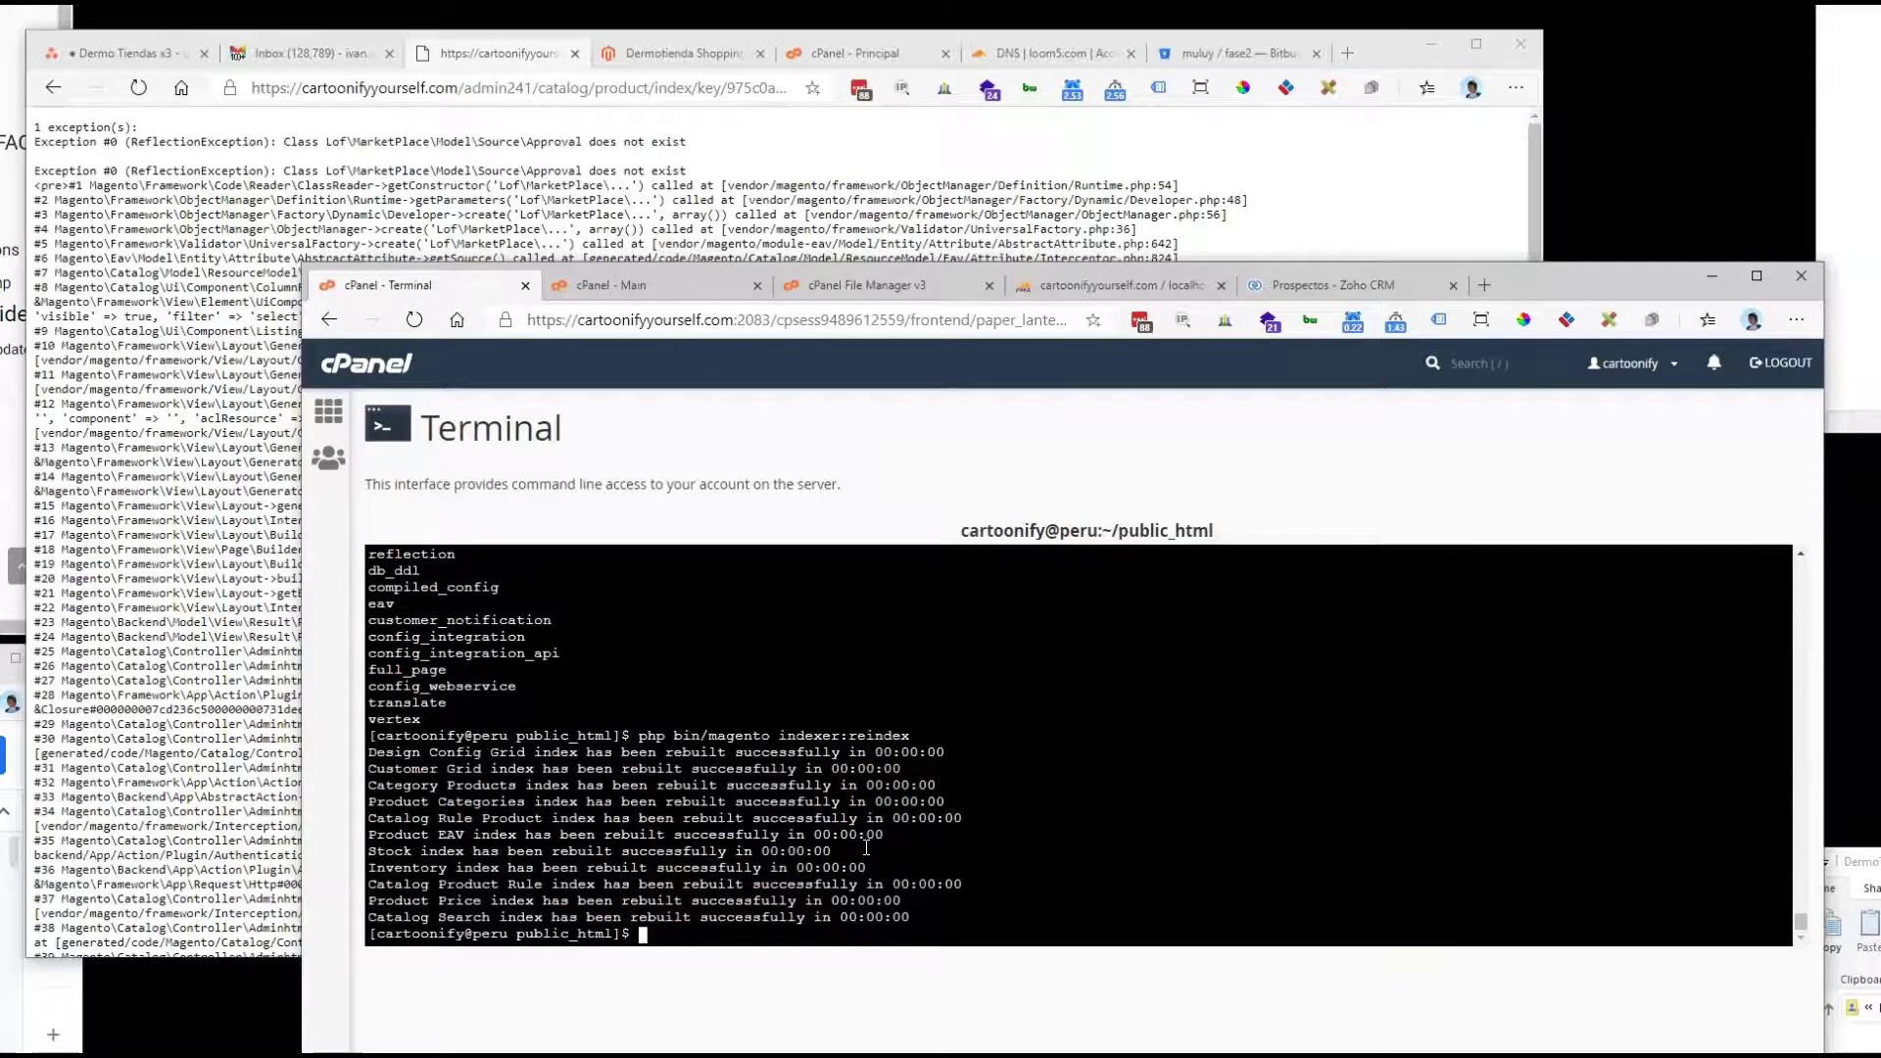
Step: Reload the Magento admin product page to check whether the error persists
left_click(147, 240)
left_click(138, 88)
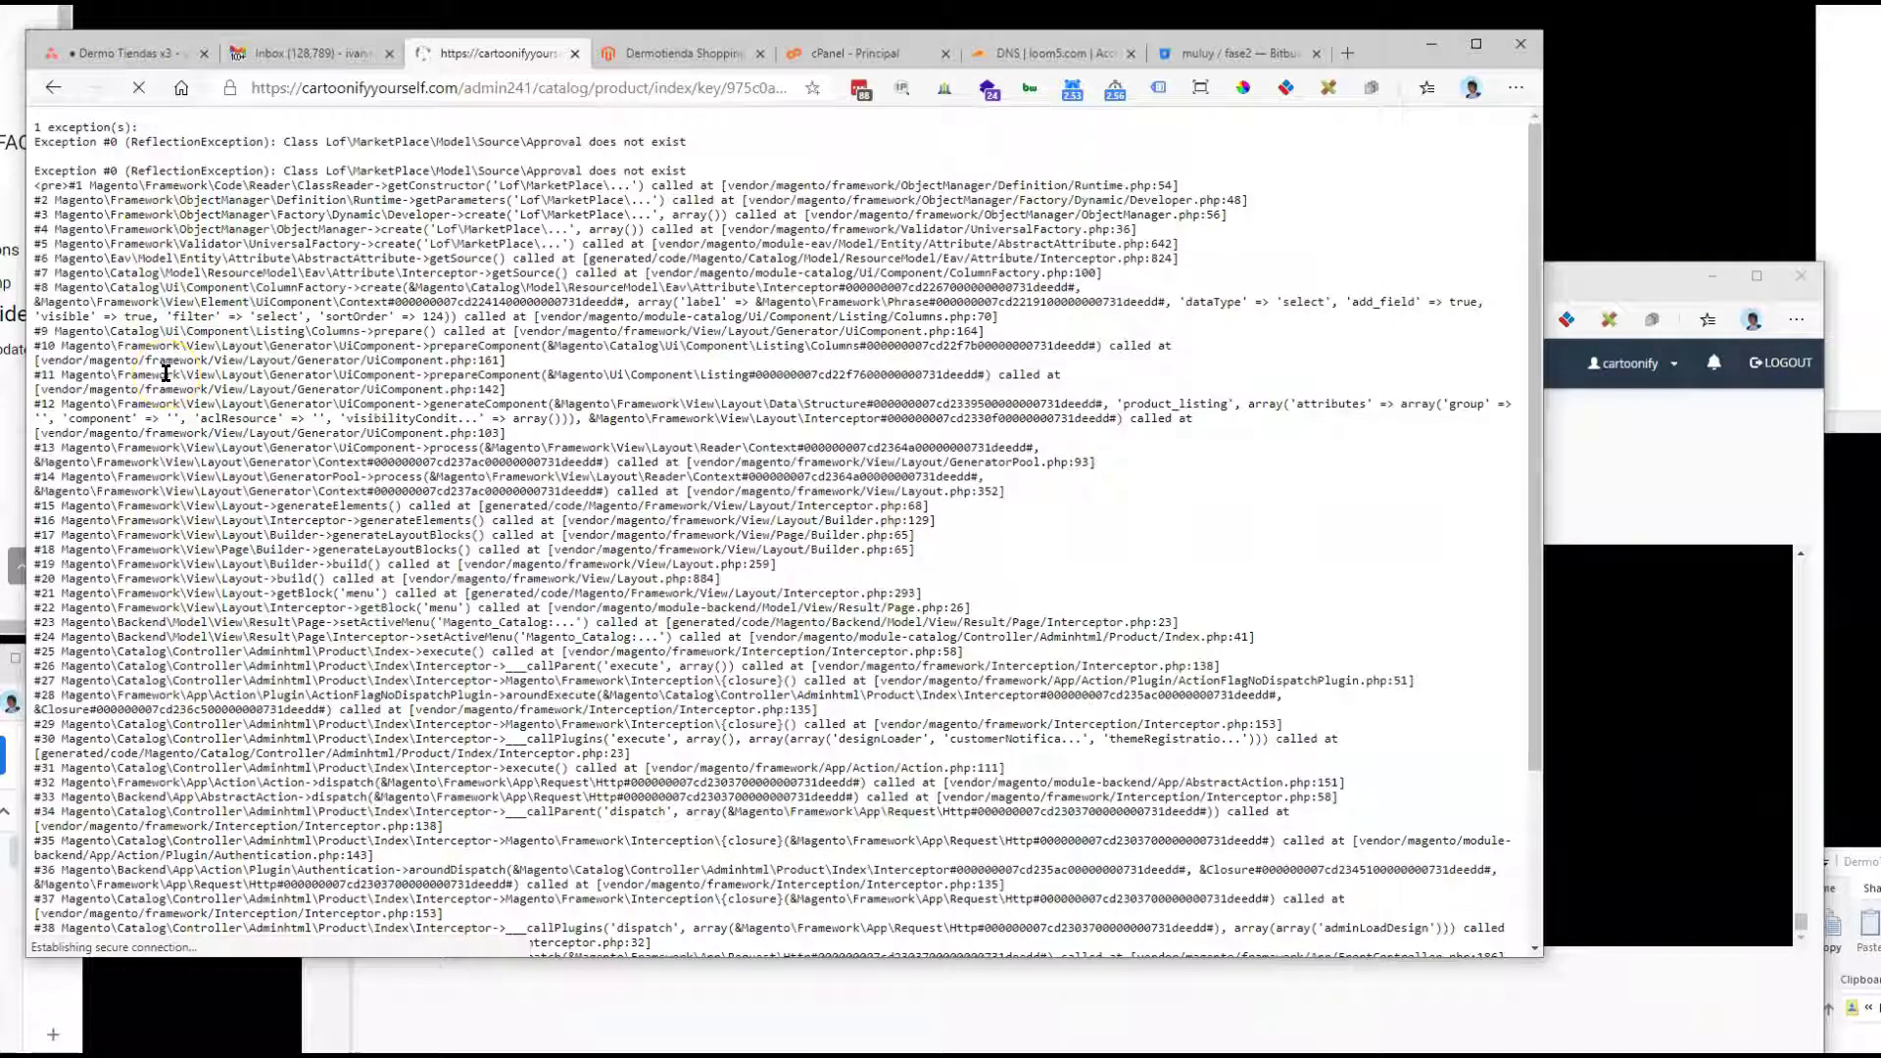
left_click(185, 212)
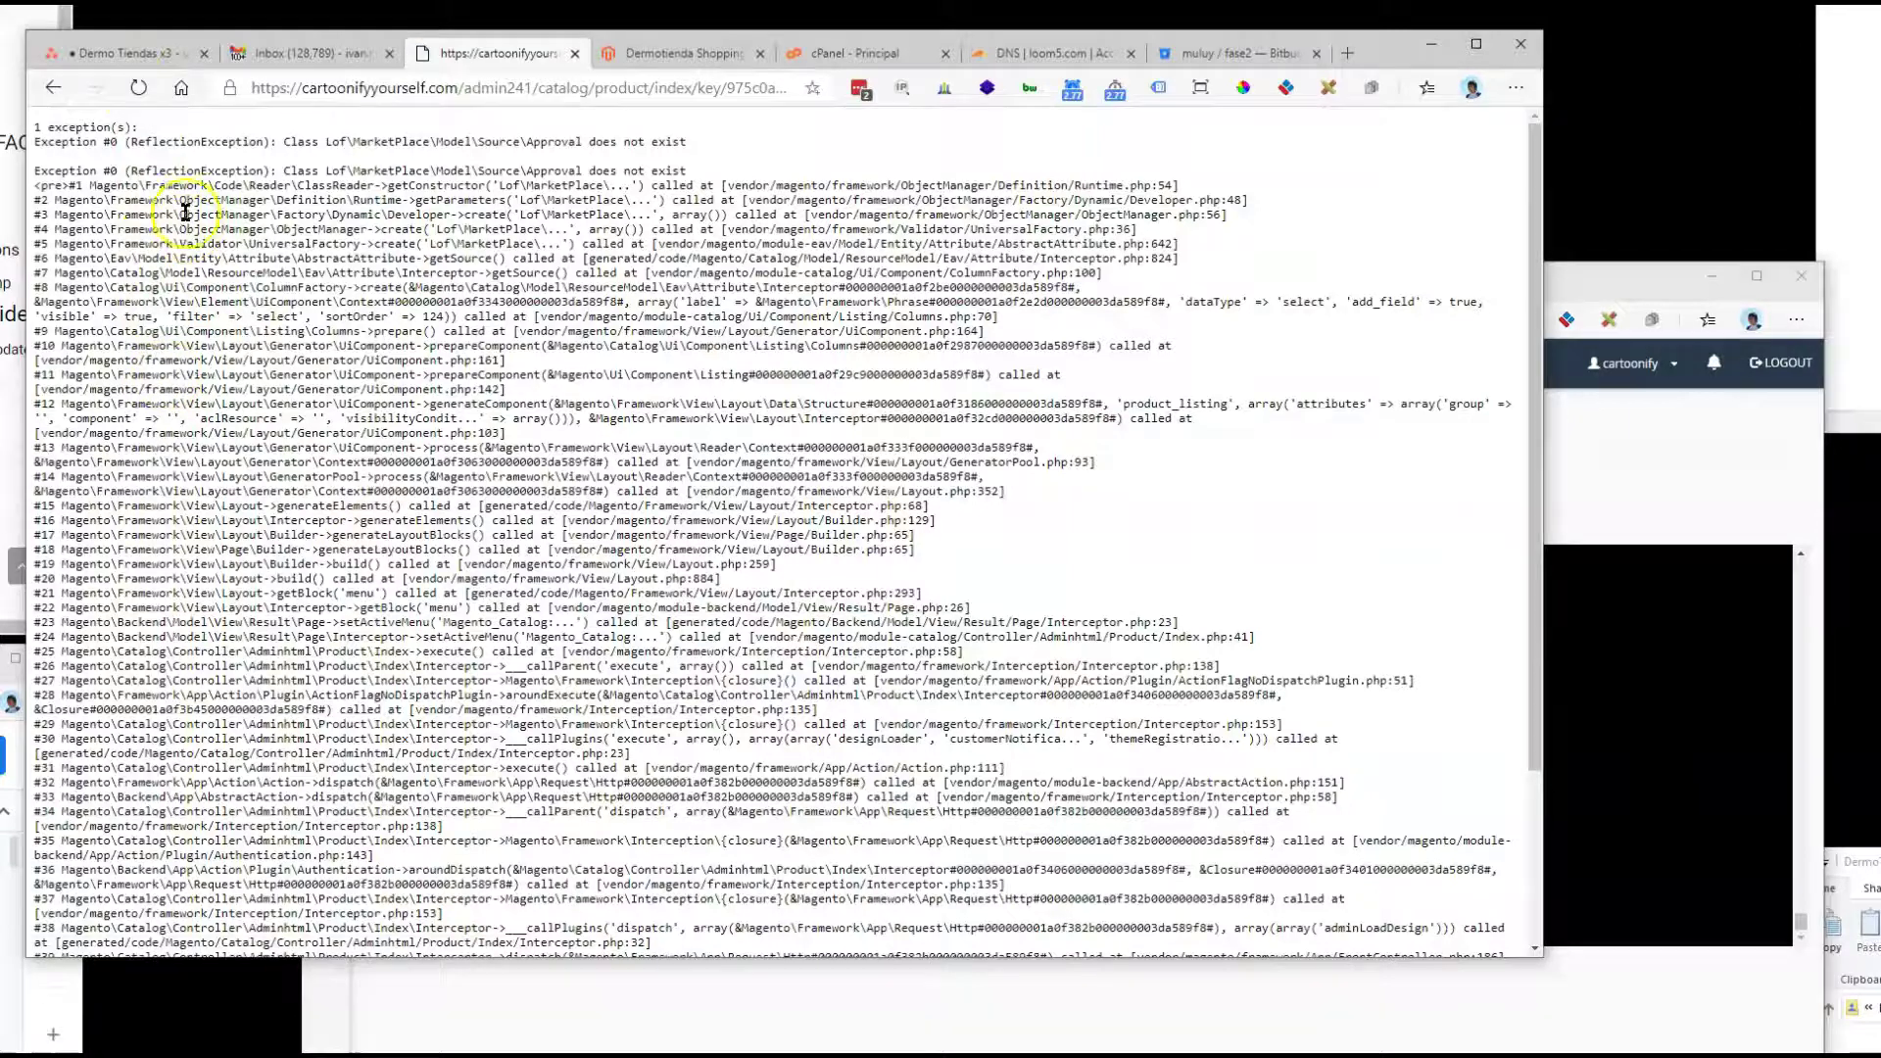
left_click(1659, 323)
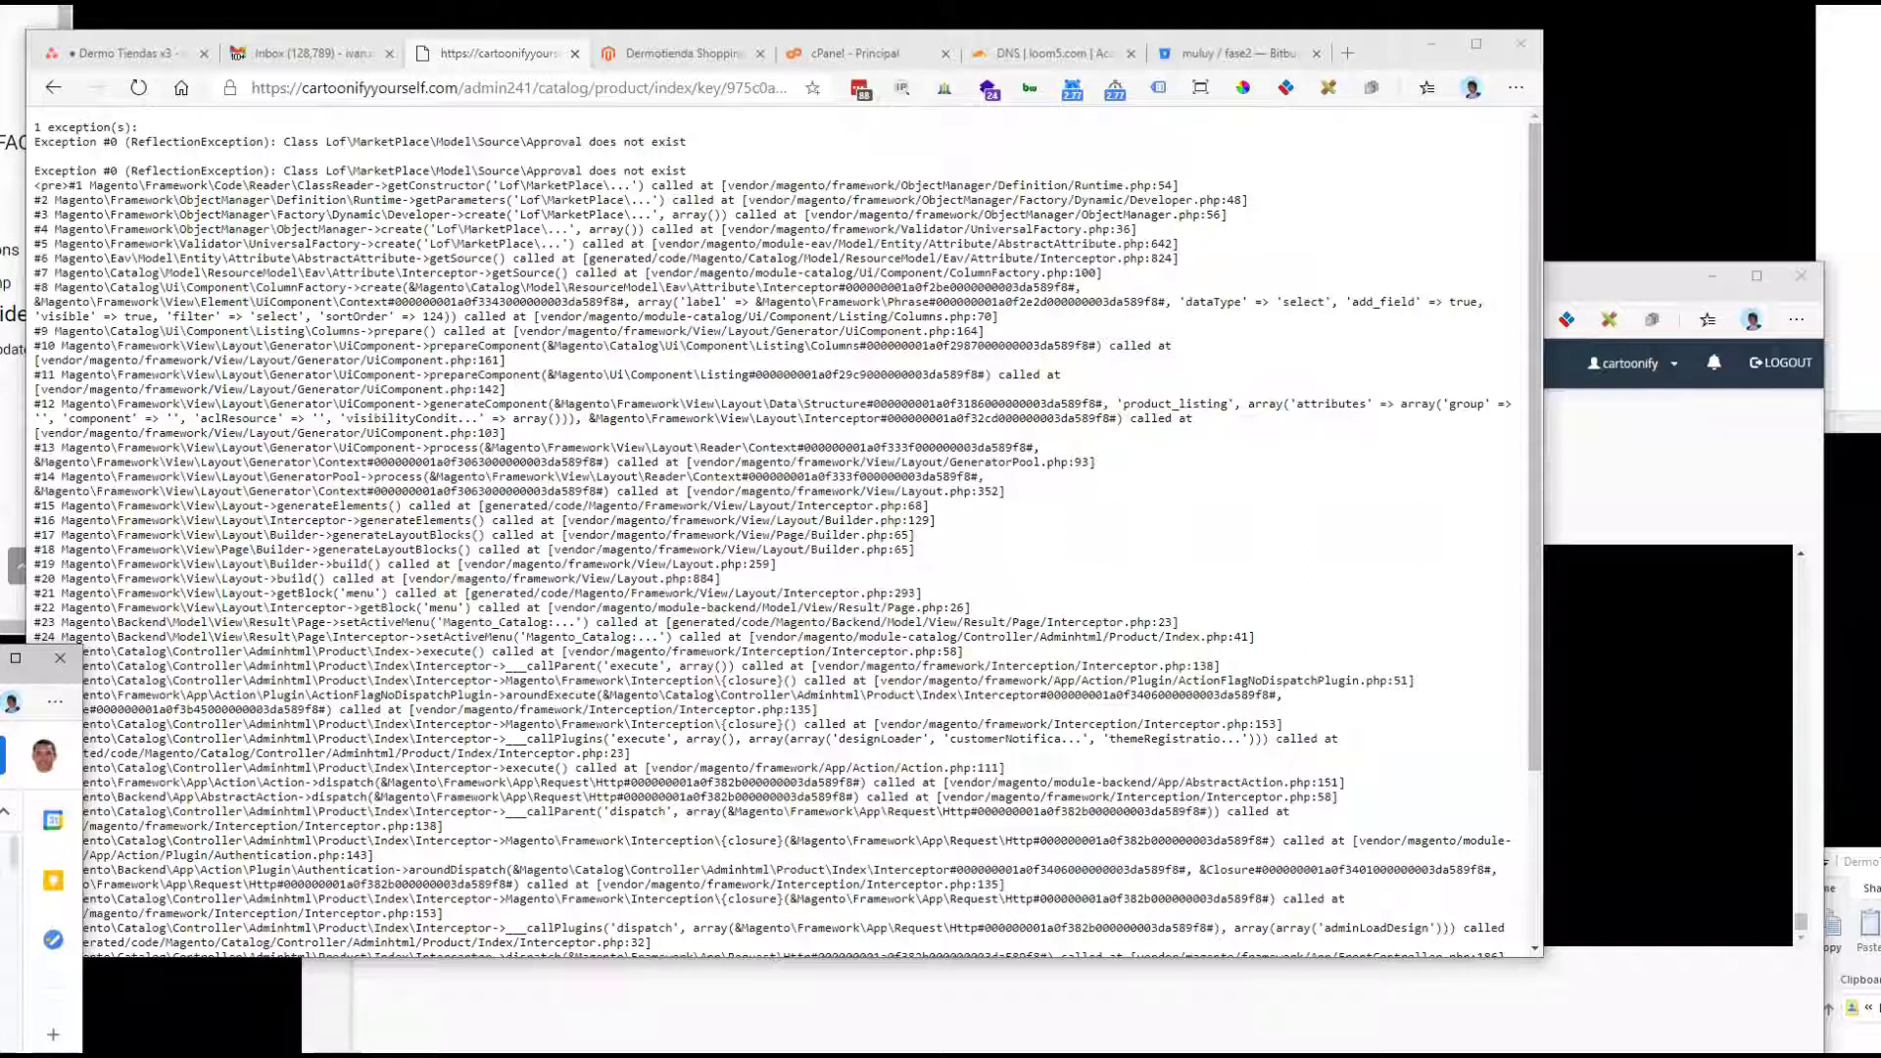
Step: Run php bin/magento deploy:mode:set production in the terminal
key("alt+Tab")
right_click(1108, 815)
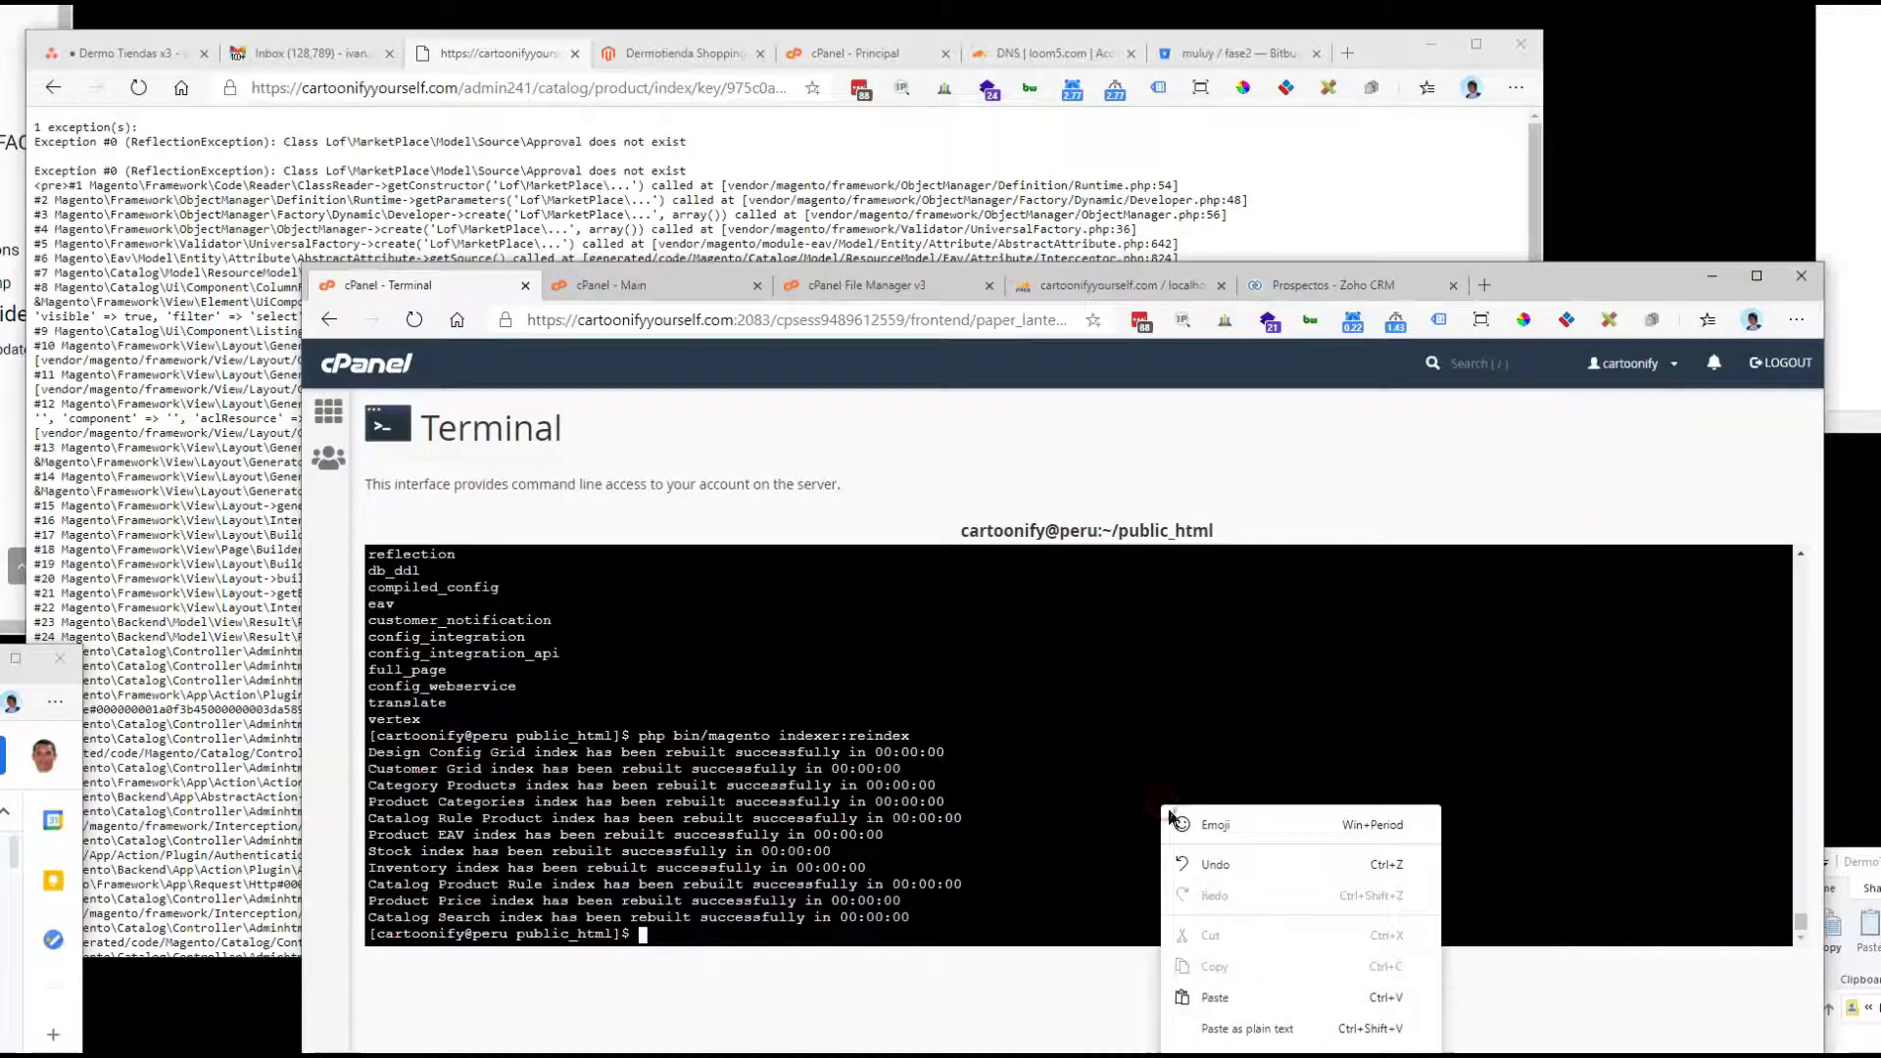
left_click(1271, 997)
key("Return")
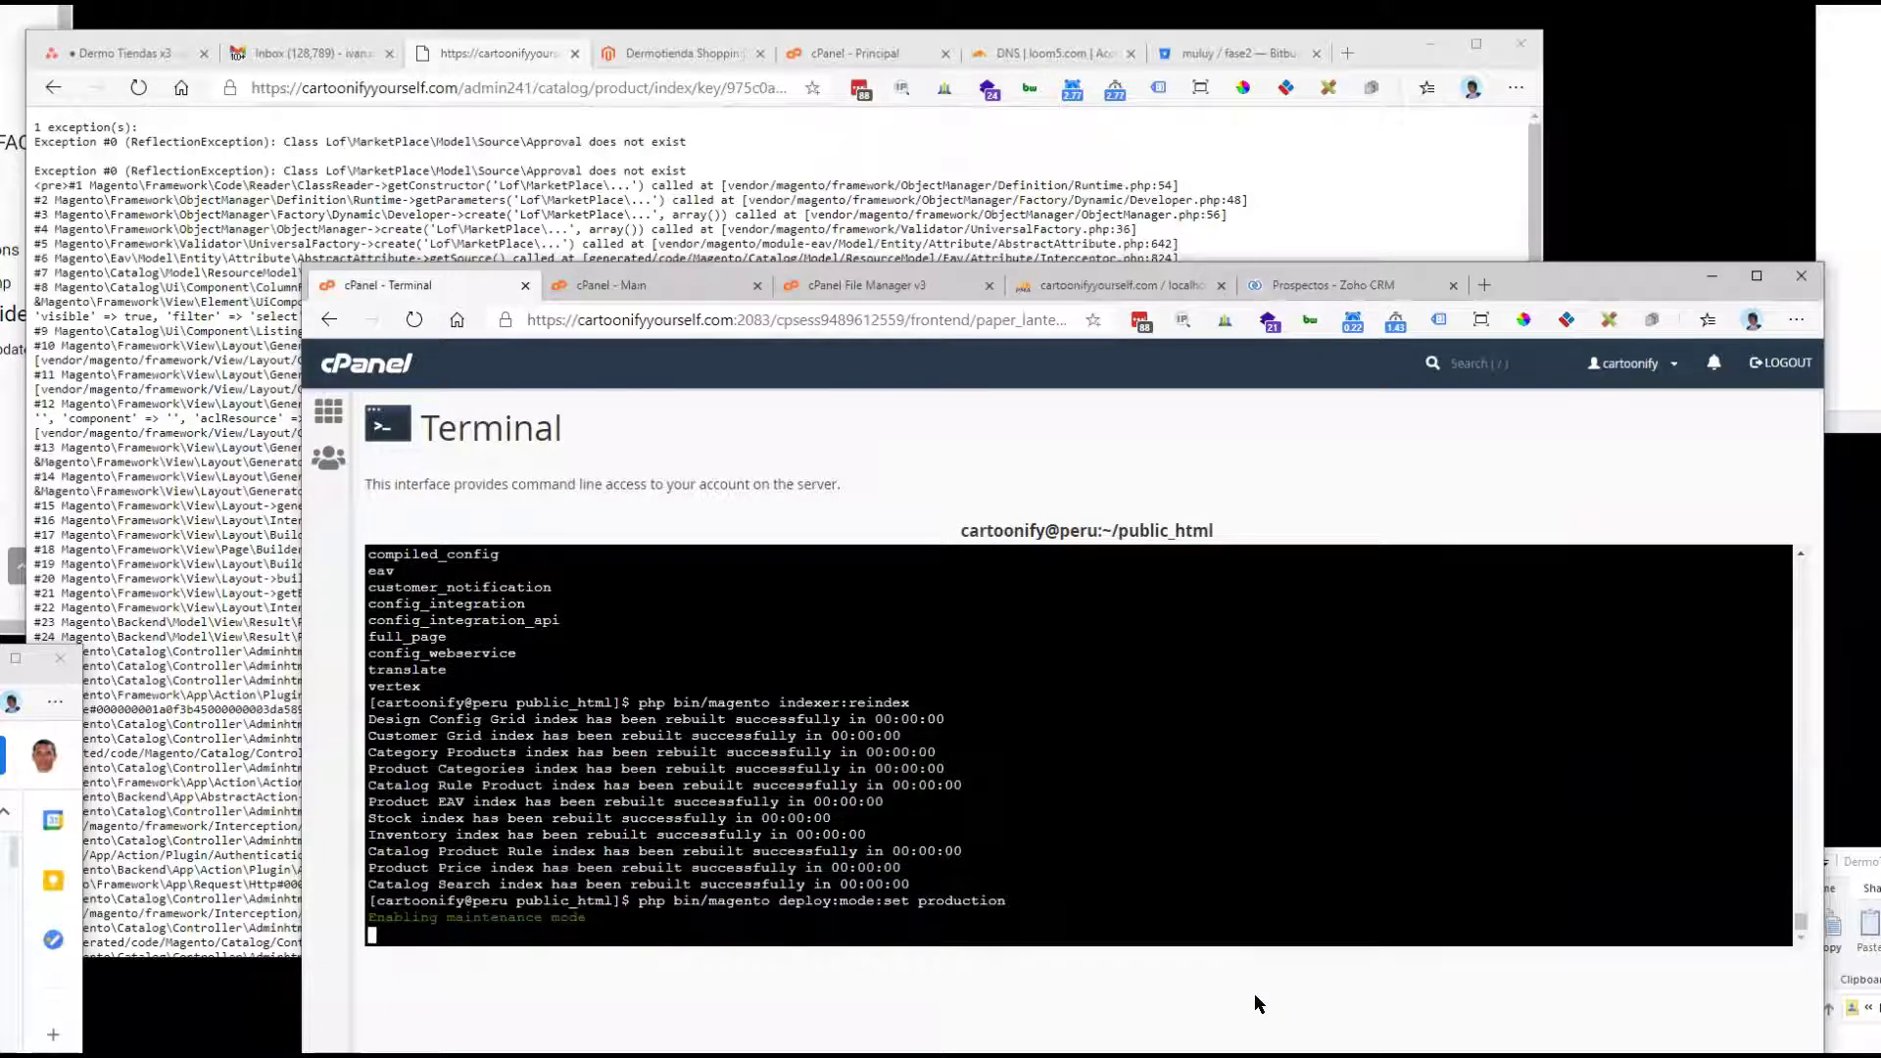
Step: Let the production-mode deploy finish in the terminal, then reload the failing Magento product page
left_click(206, 862)
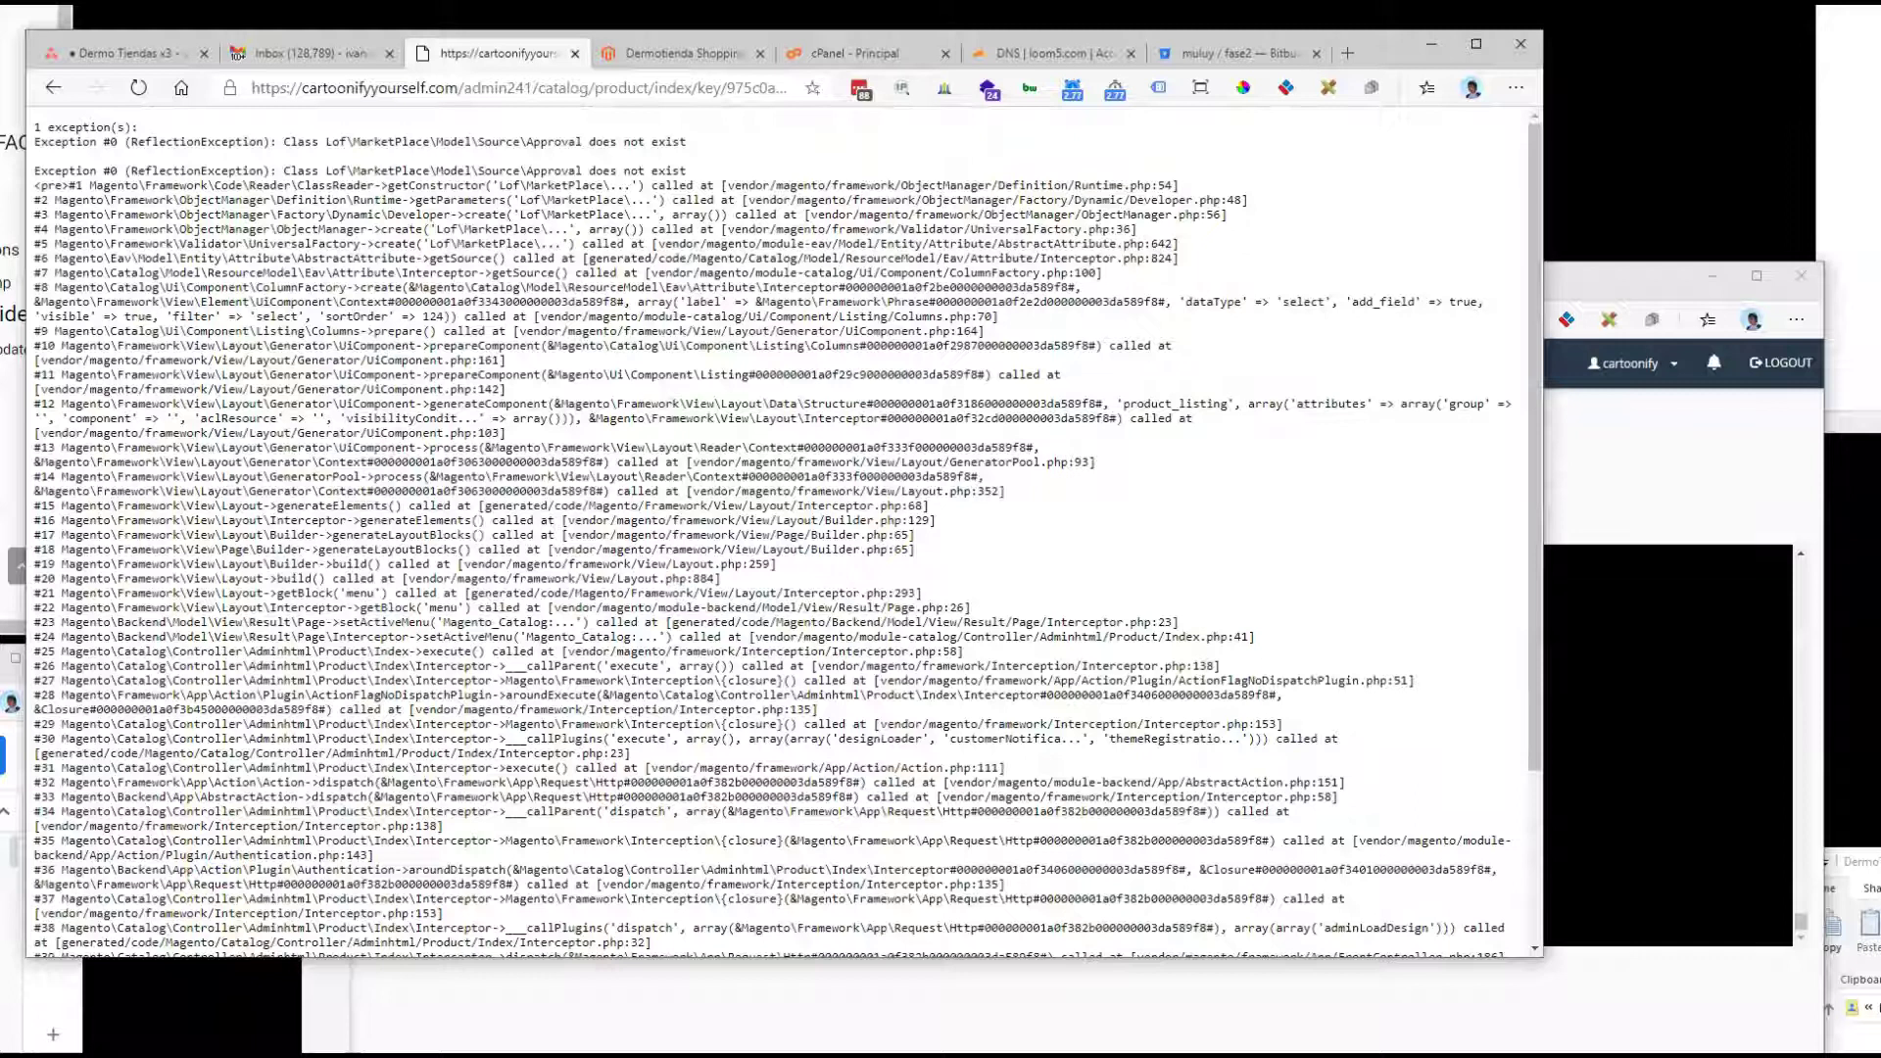
left_click(950, 1009)
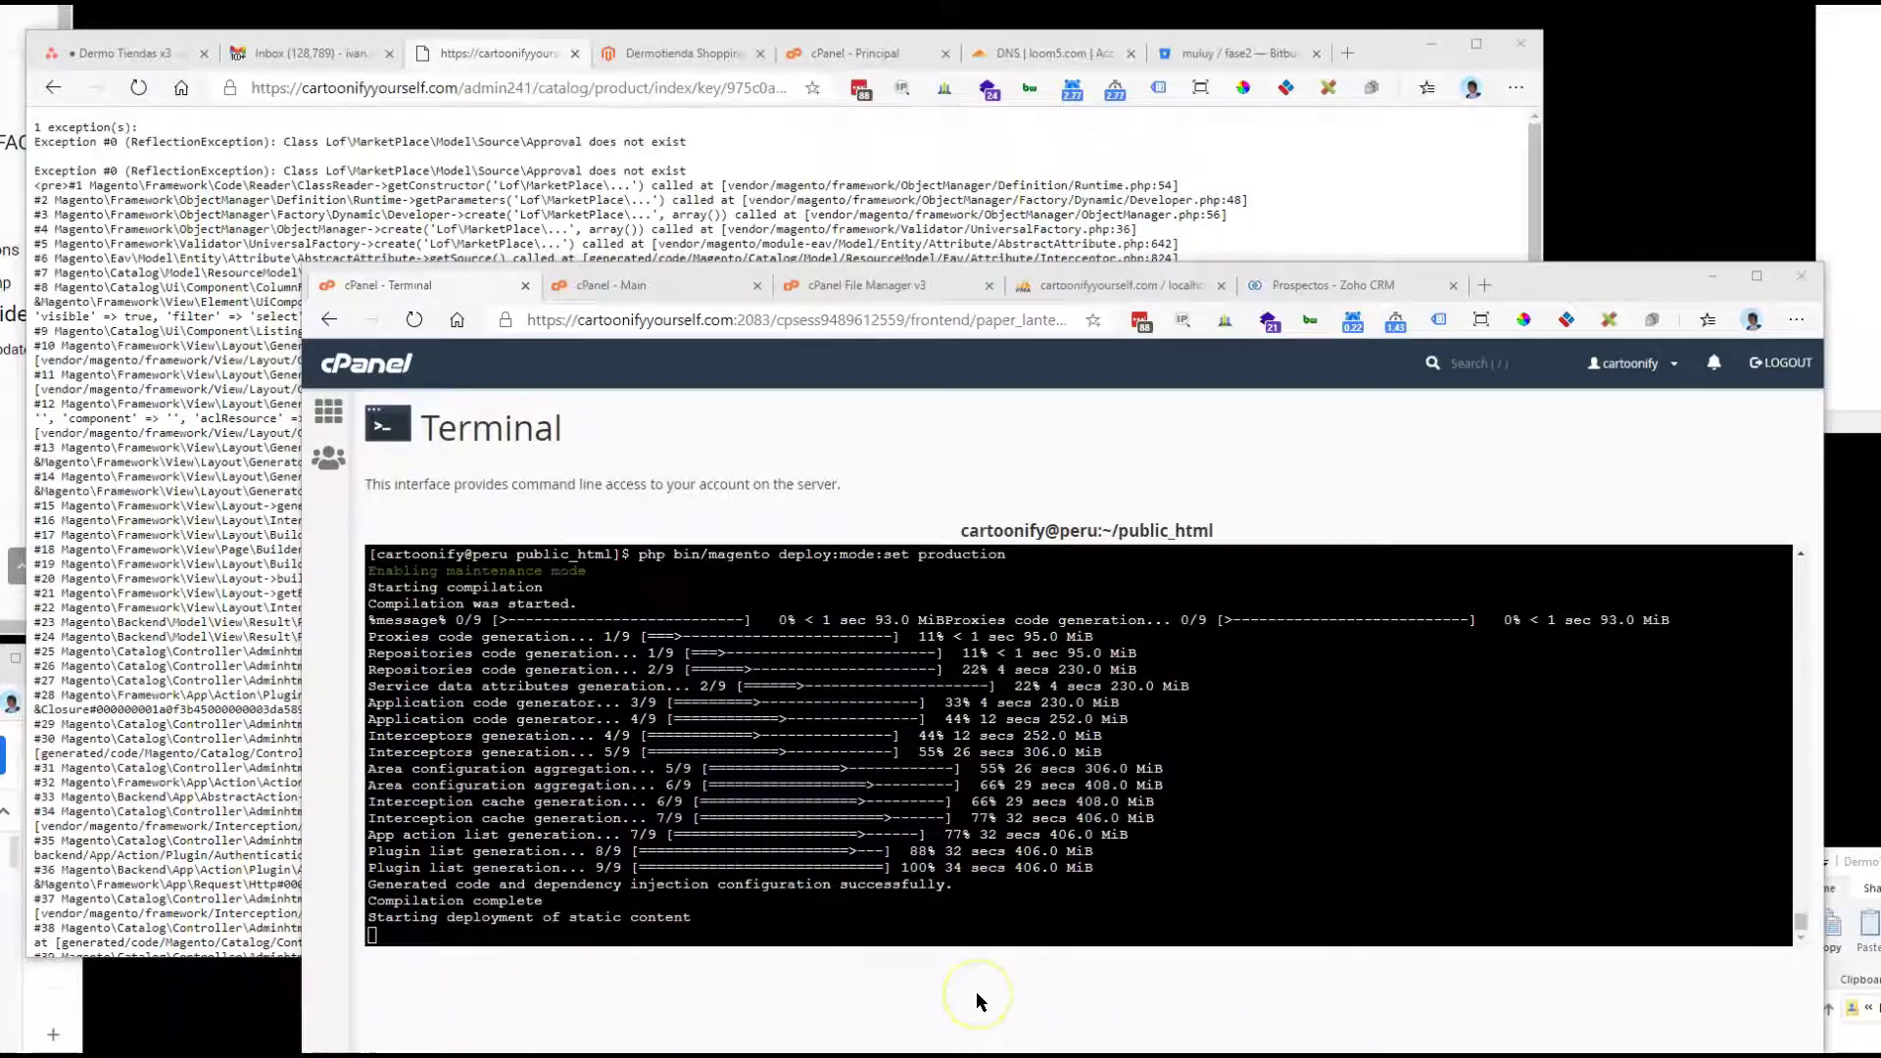
left_click_drag(1592, 287, 1627, 80)
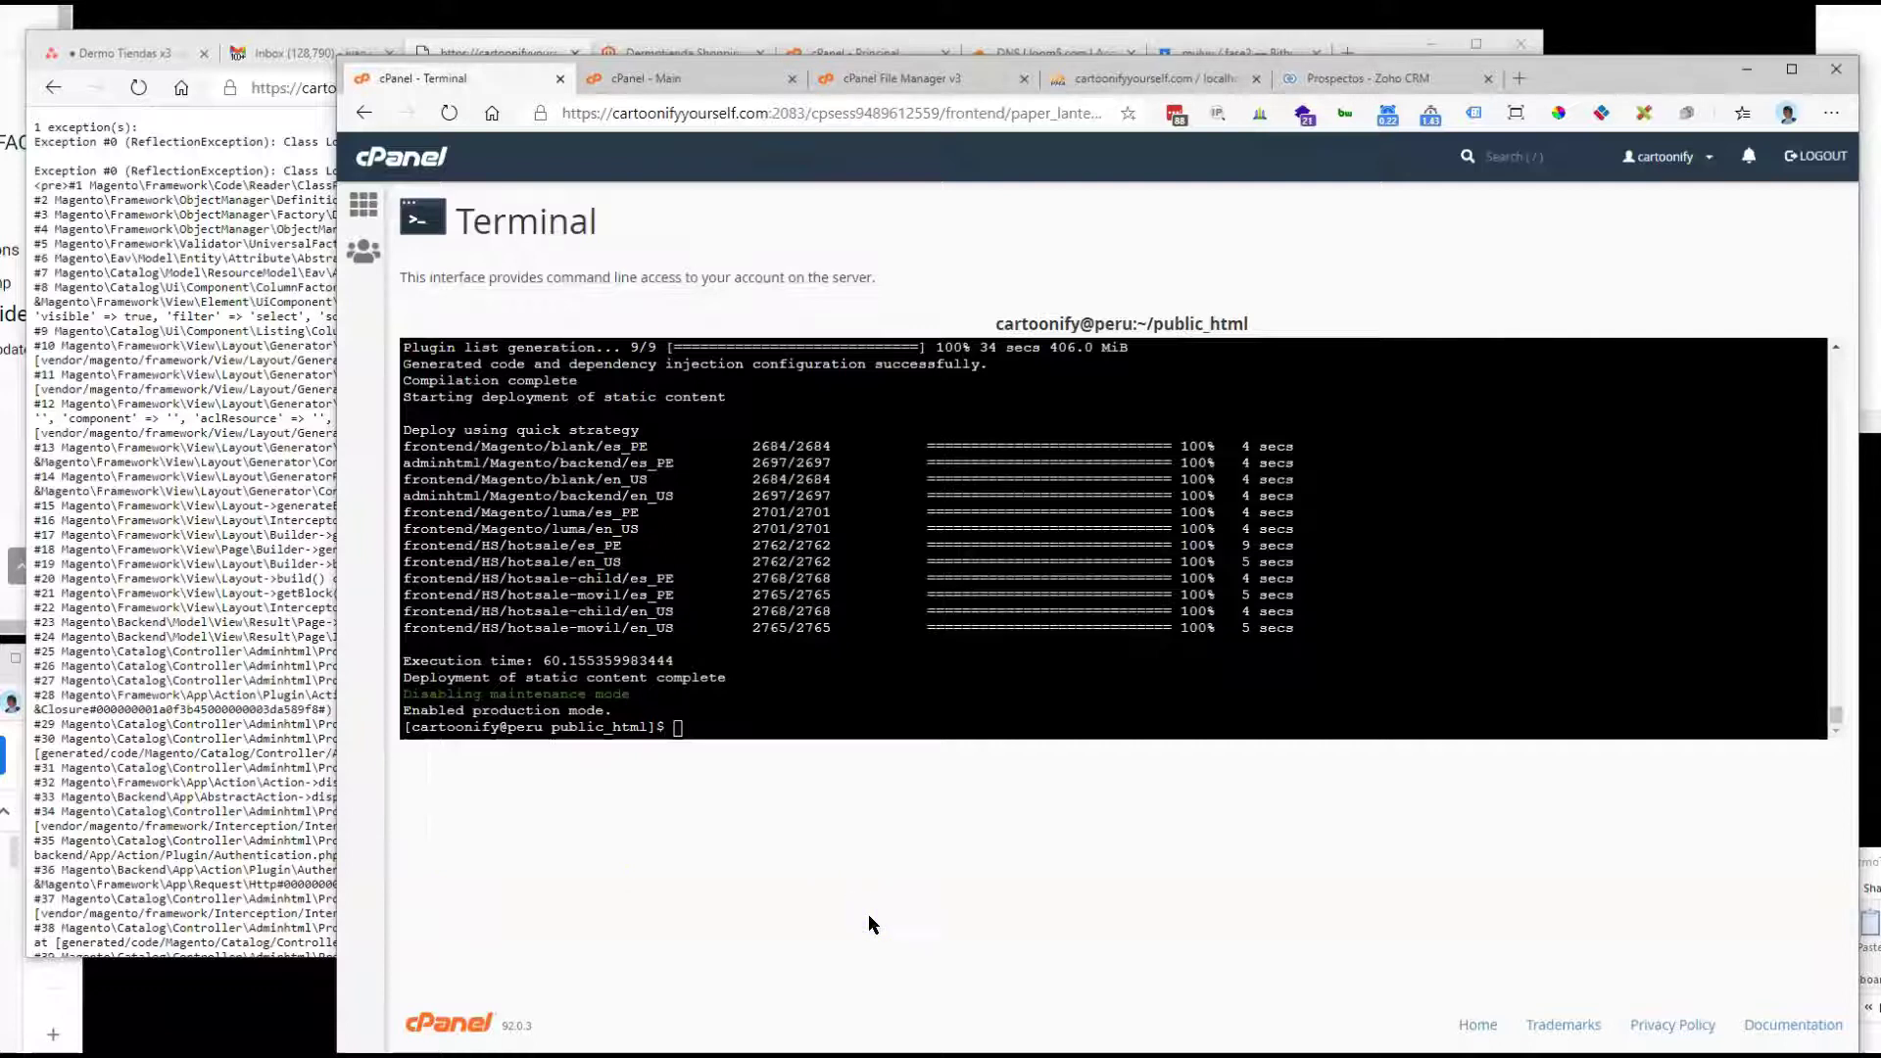
left_click(251, 654)
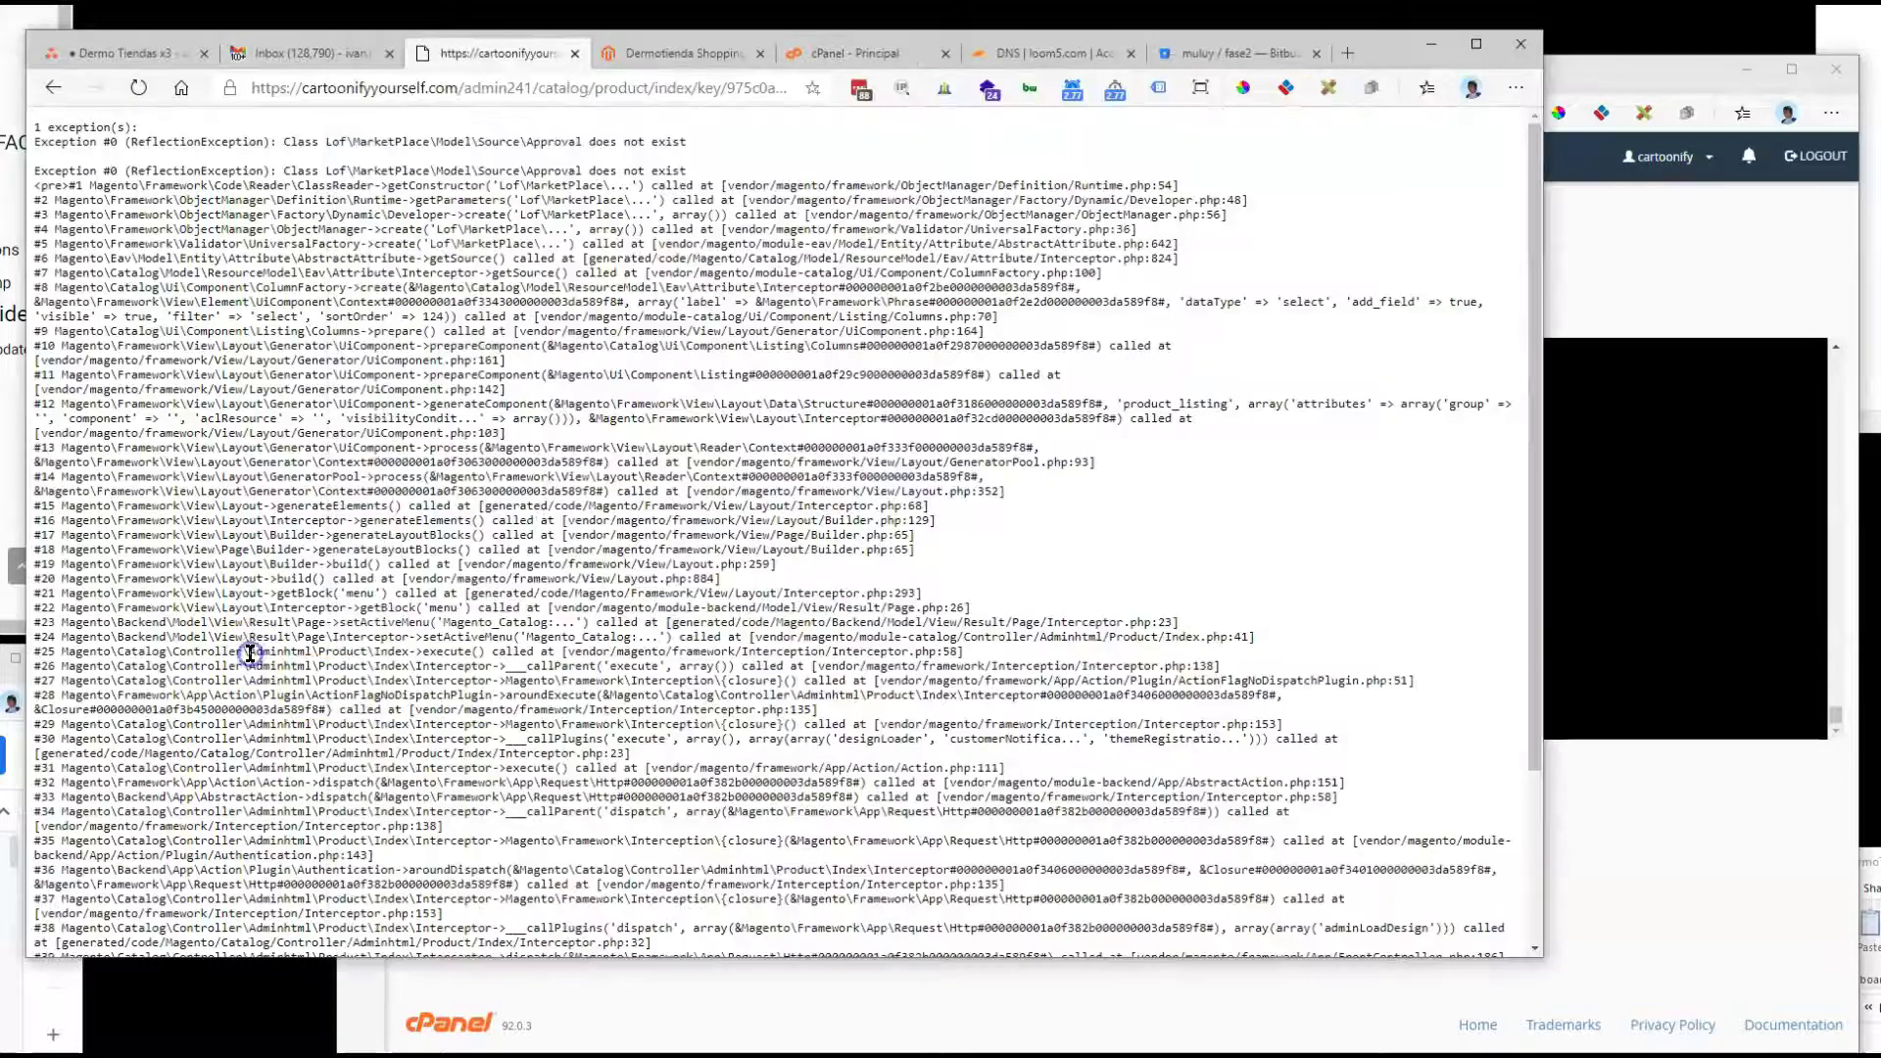
left_click(139, 90)
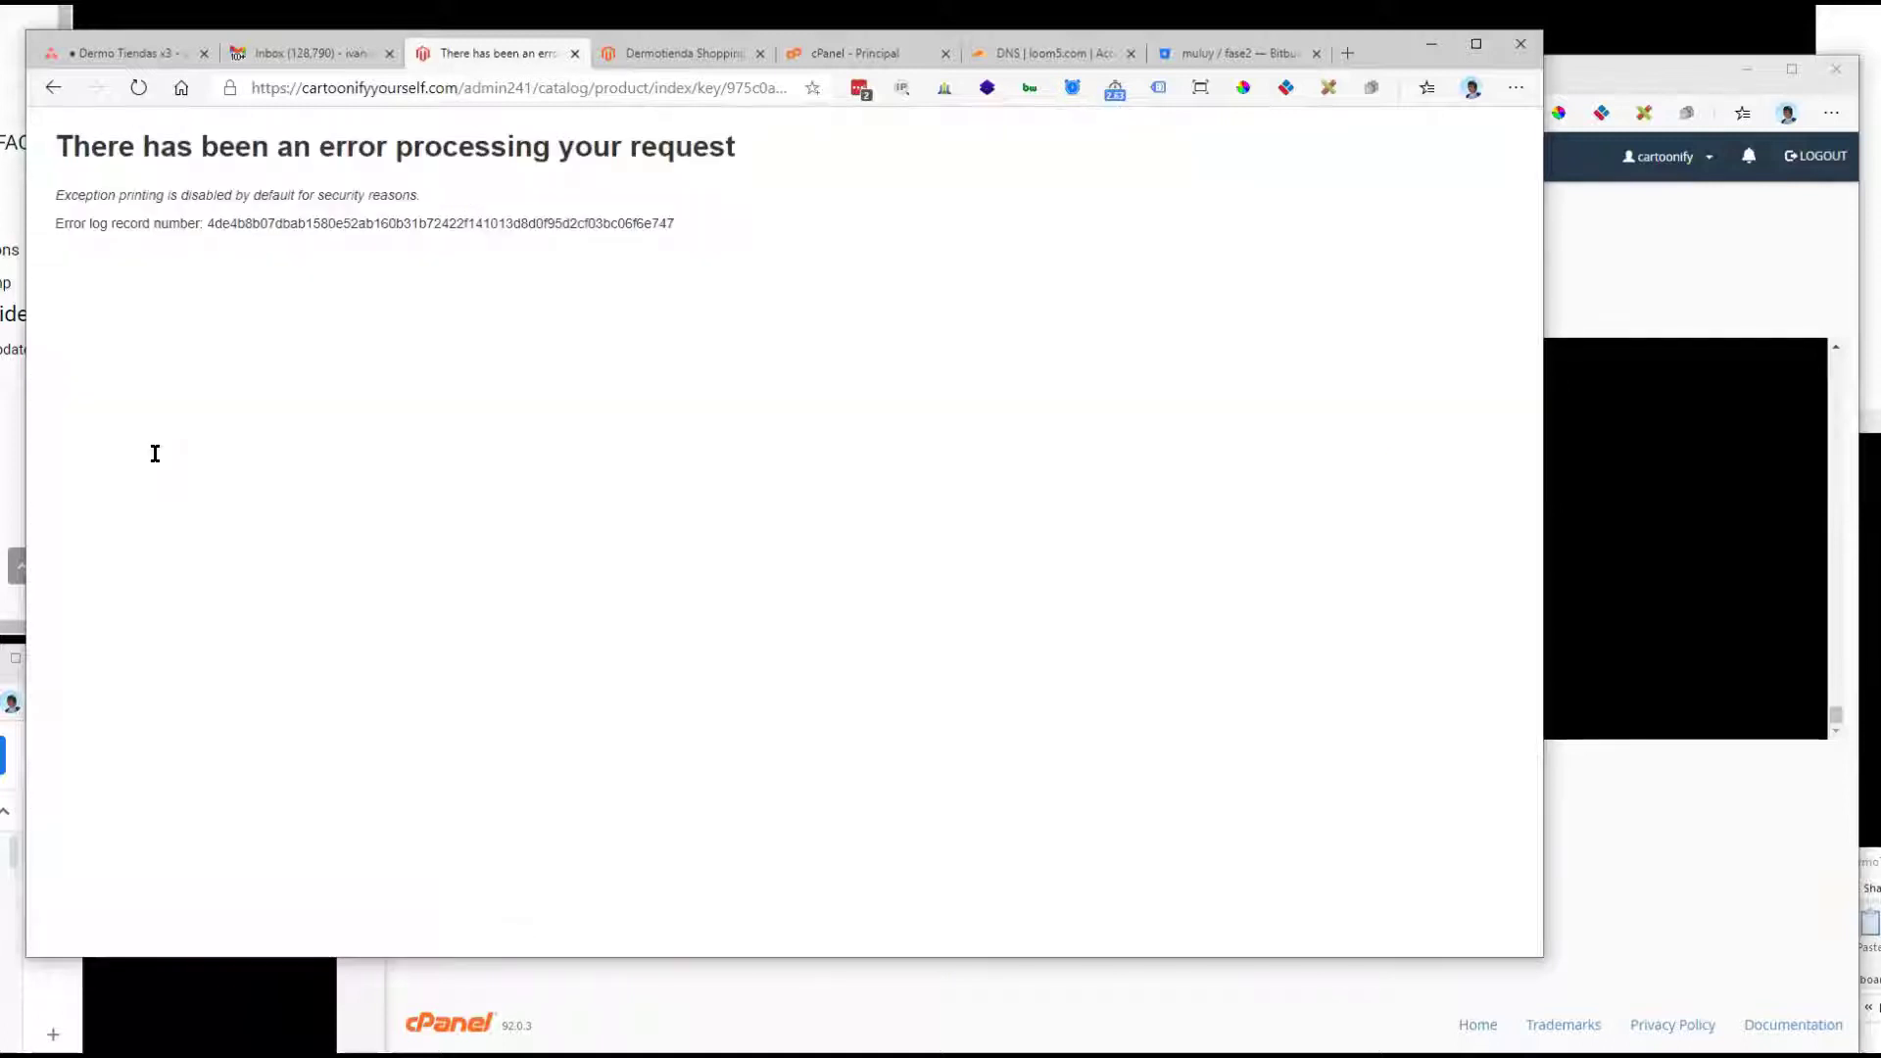
Step: Select the error log record number on the Magento error page and return to the terminal
left_click(199, 556)
left_click_drag(331, 215, 676, 218)
left_click(735, 1008)
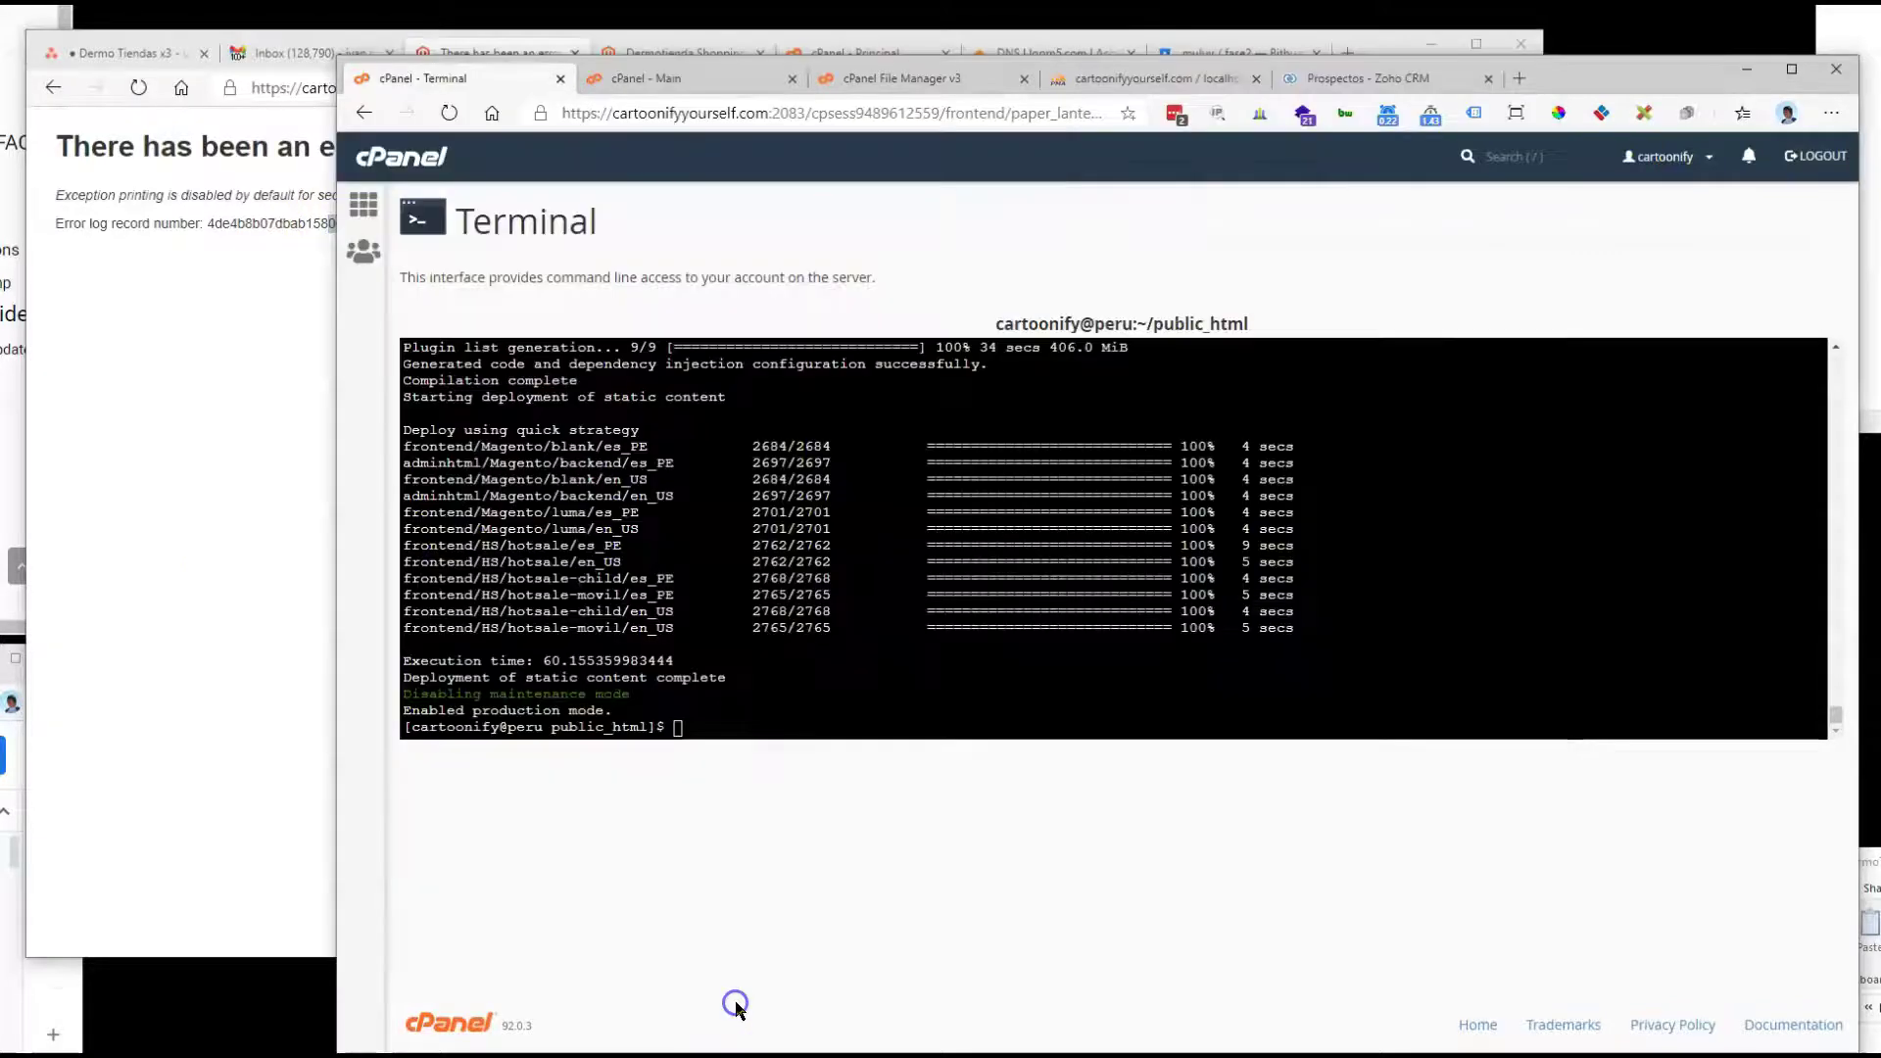
Step: In cPanel File Manager, navigate the folder tree to public_html/pub/errors
left_click(646, 78)
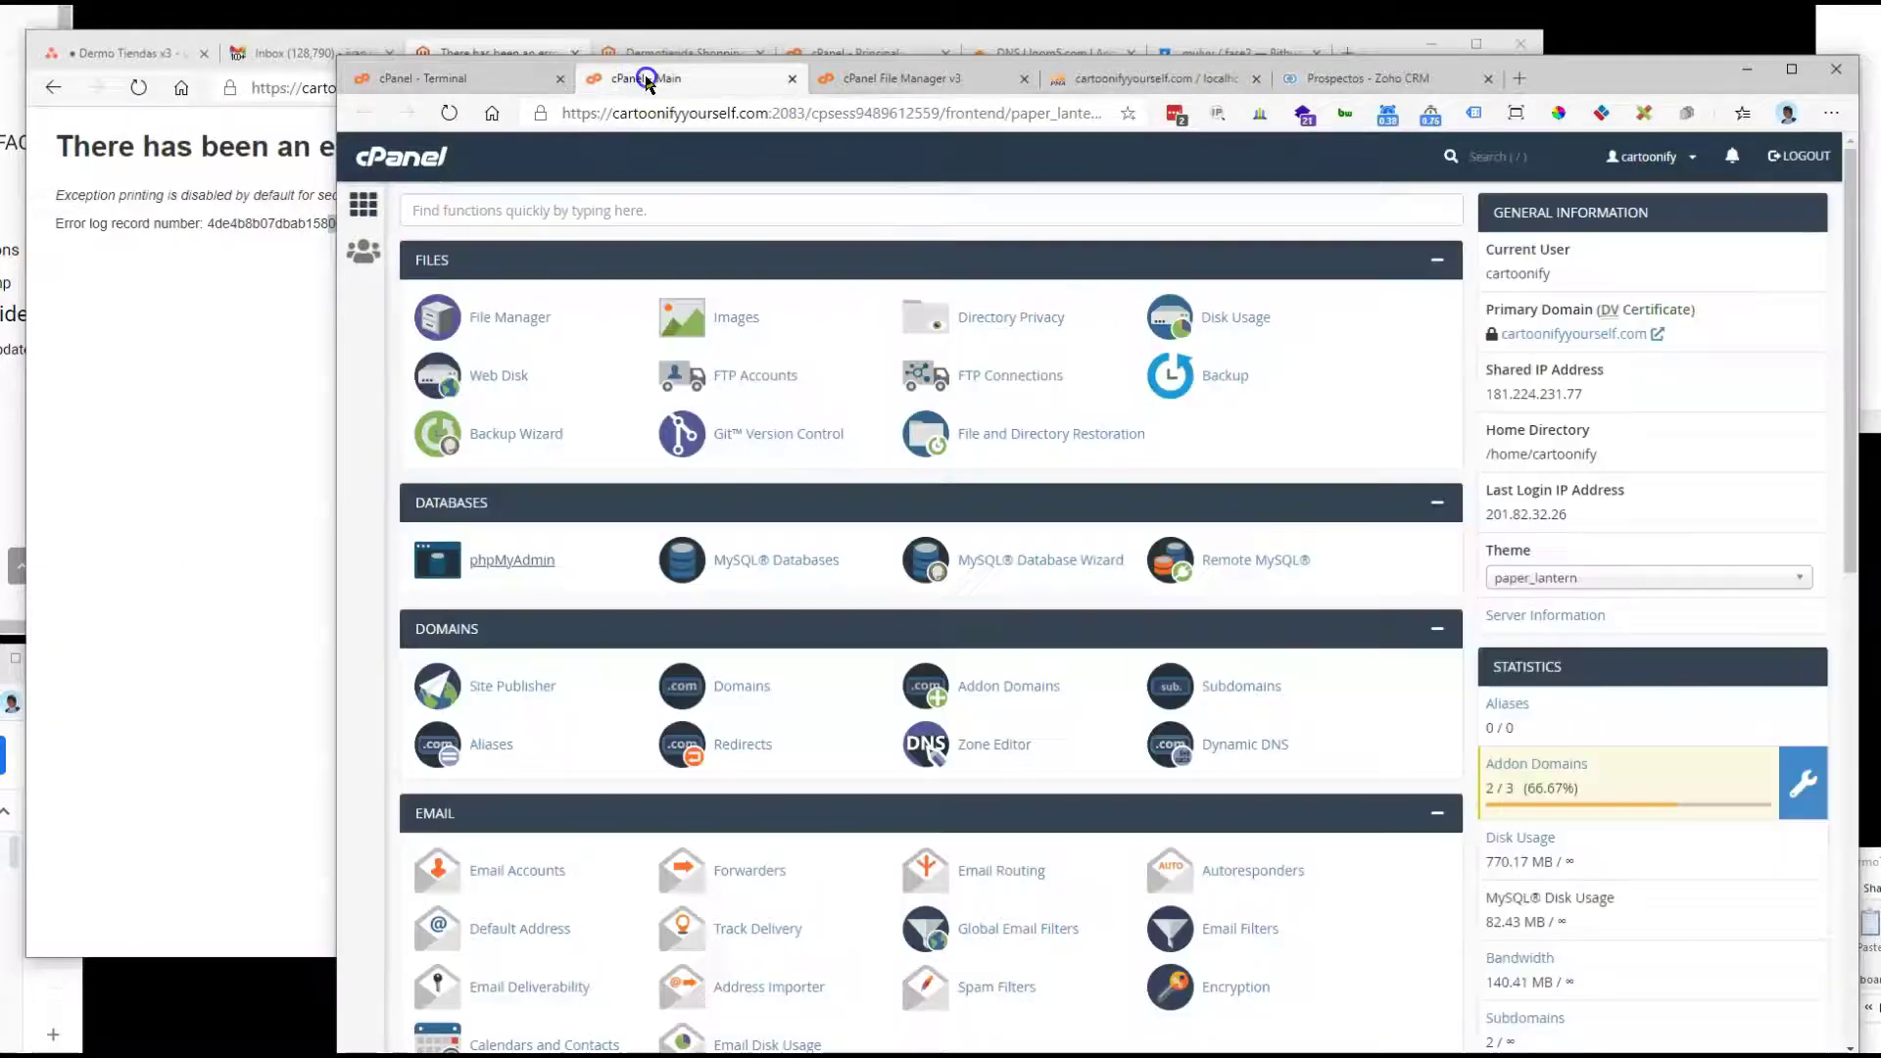
left_click(901, 78)
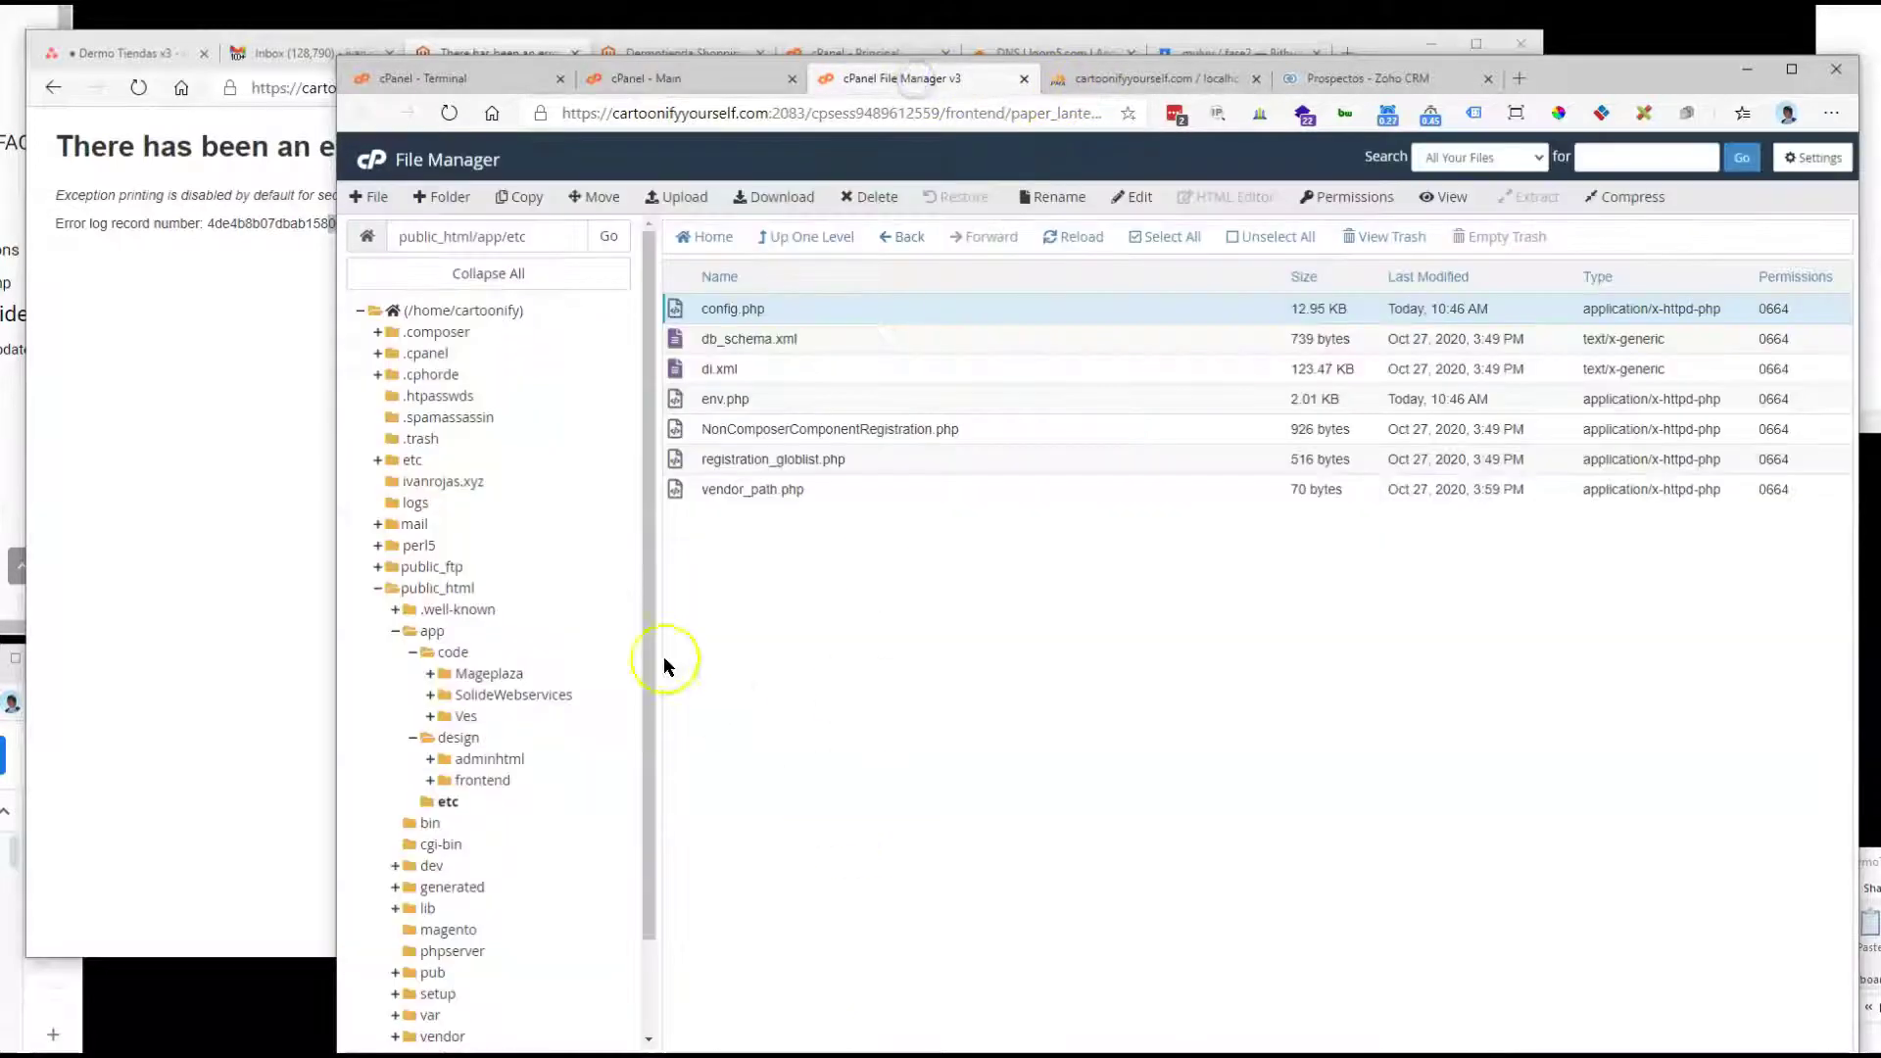
left_click(437, 588)
scroll(855, 832, "down", 3)
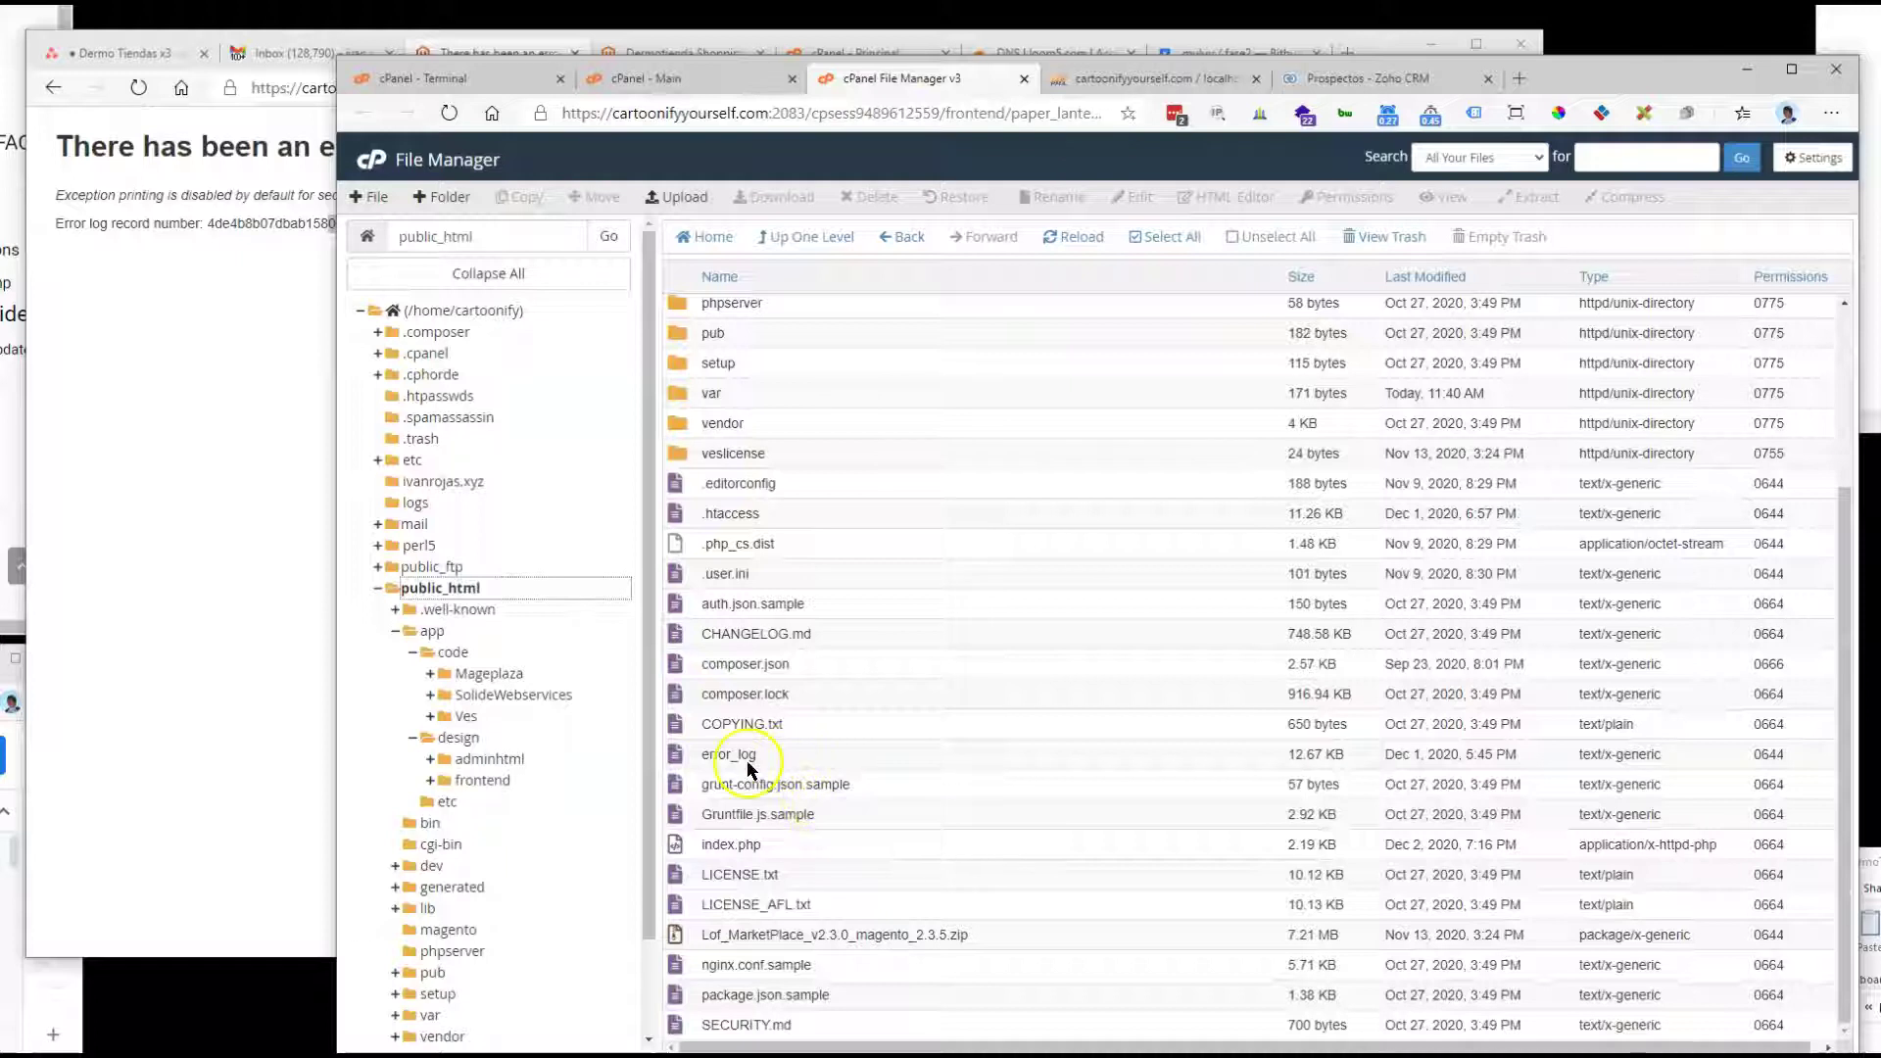
left_click(397, 635)
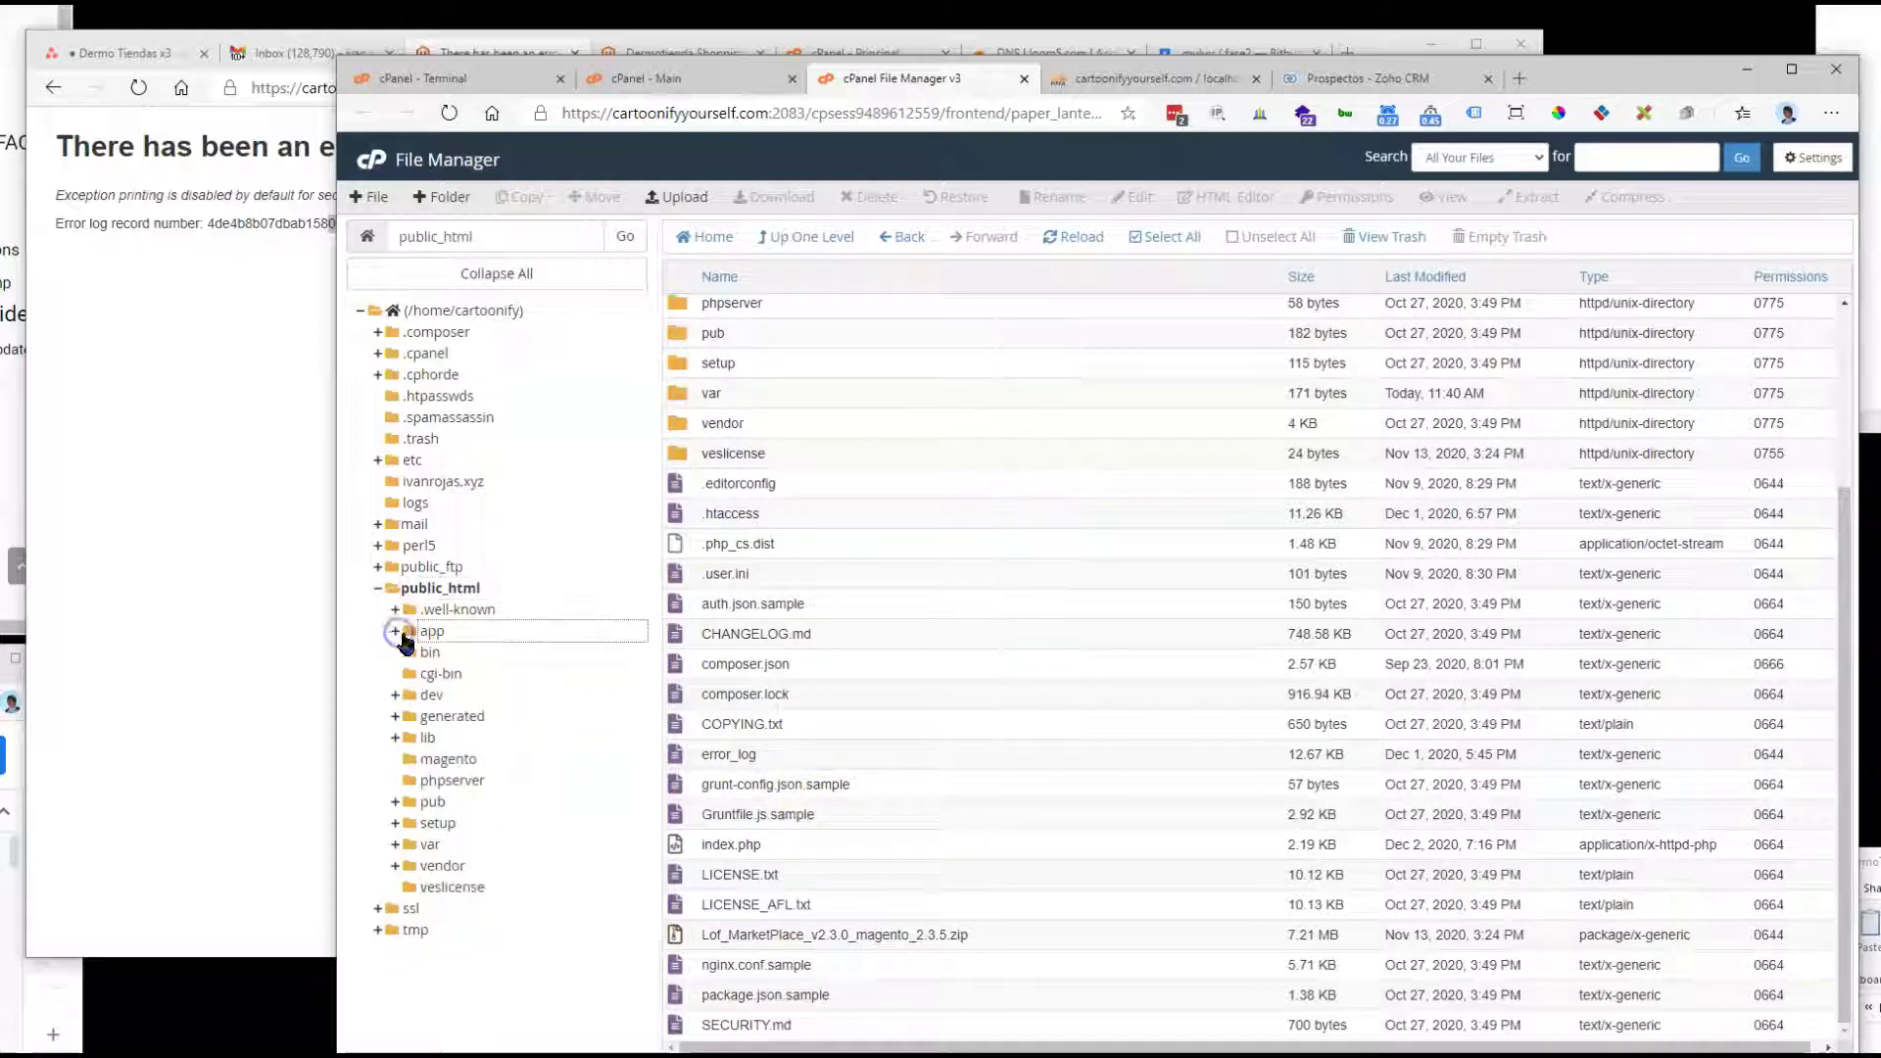
left_click(424, 631)
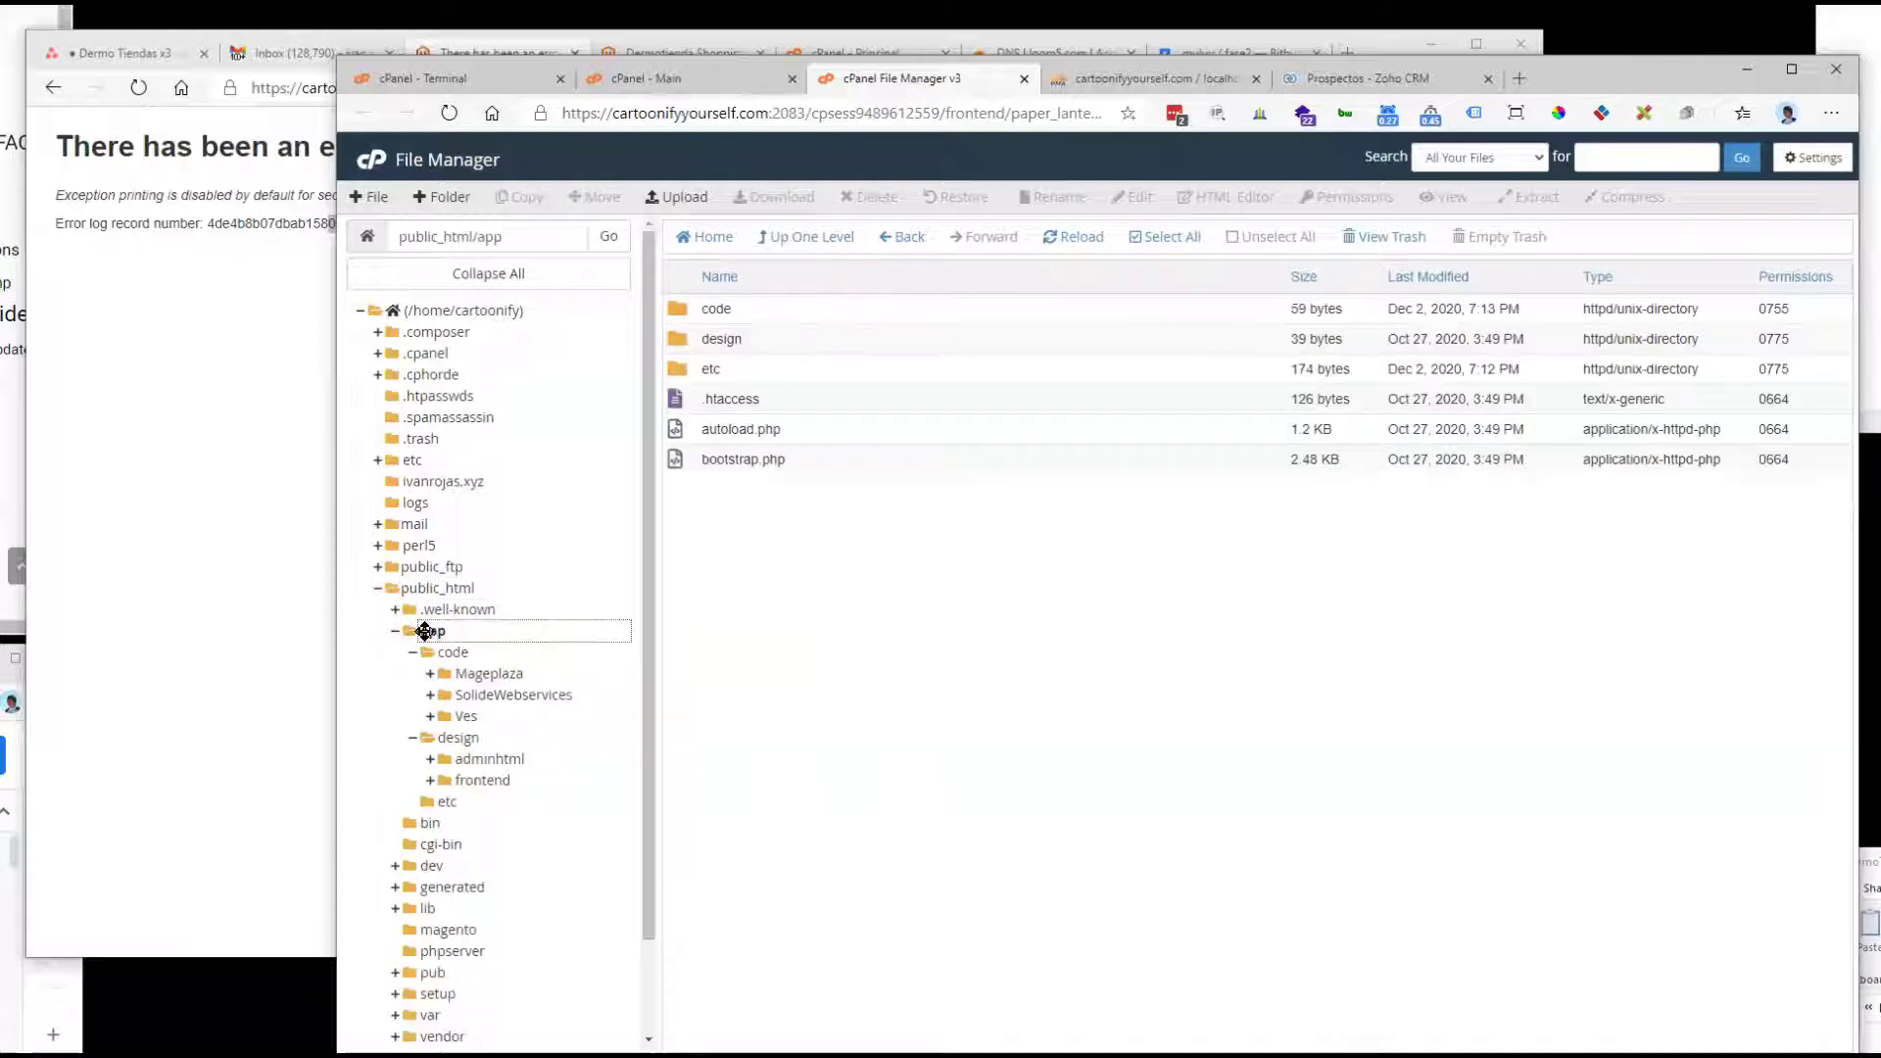
left_click(446, 803)
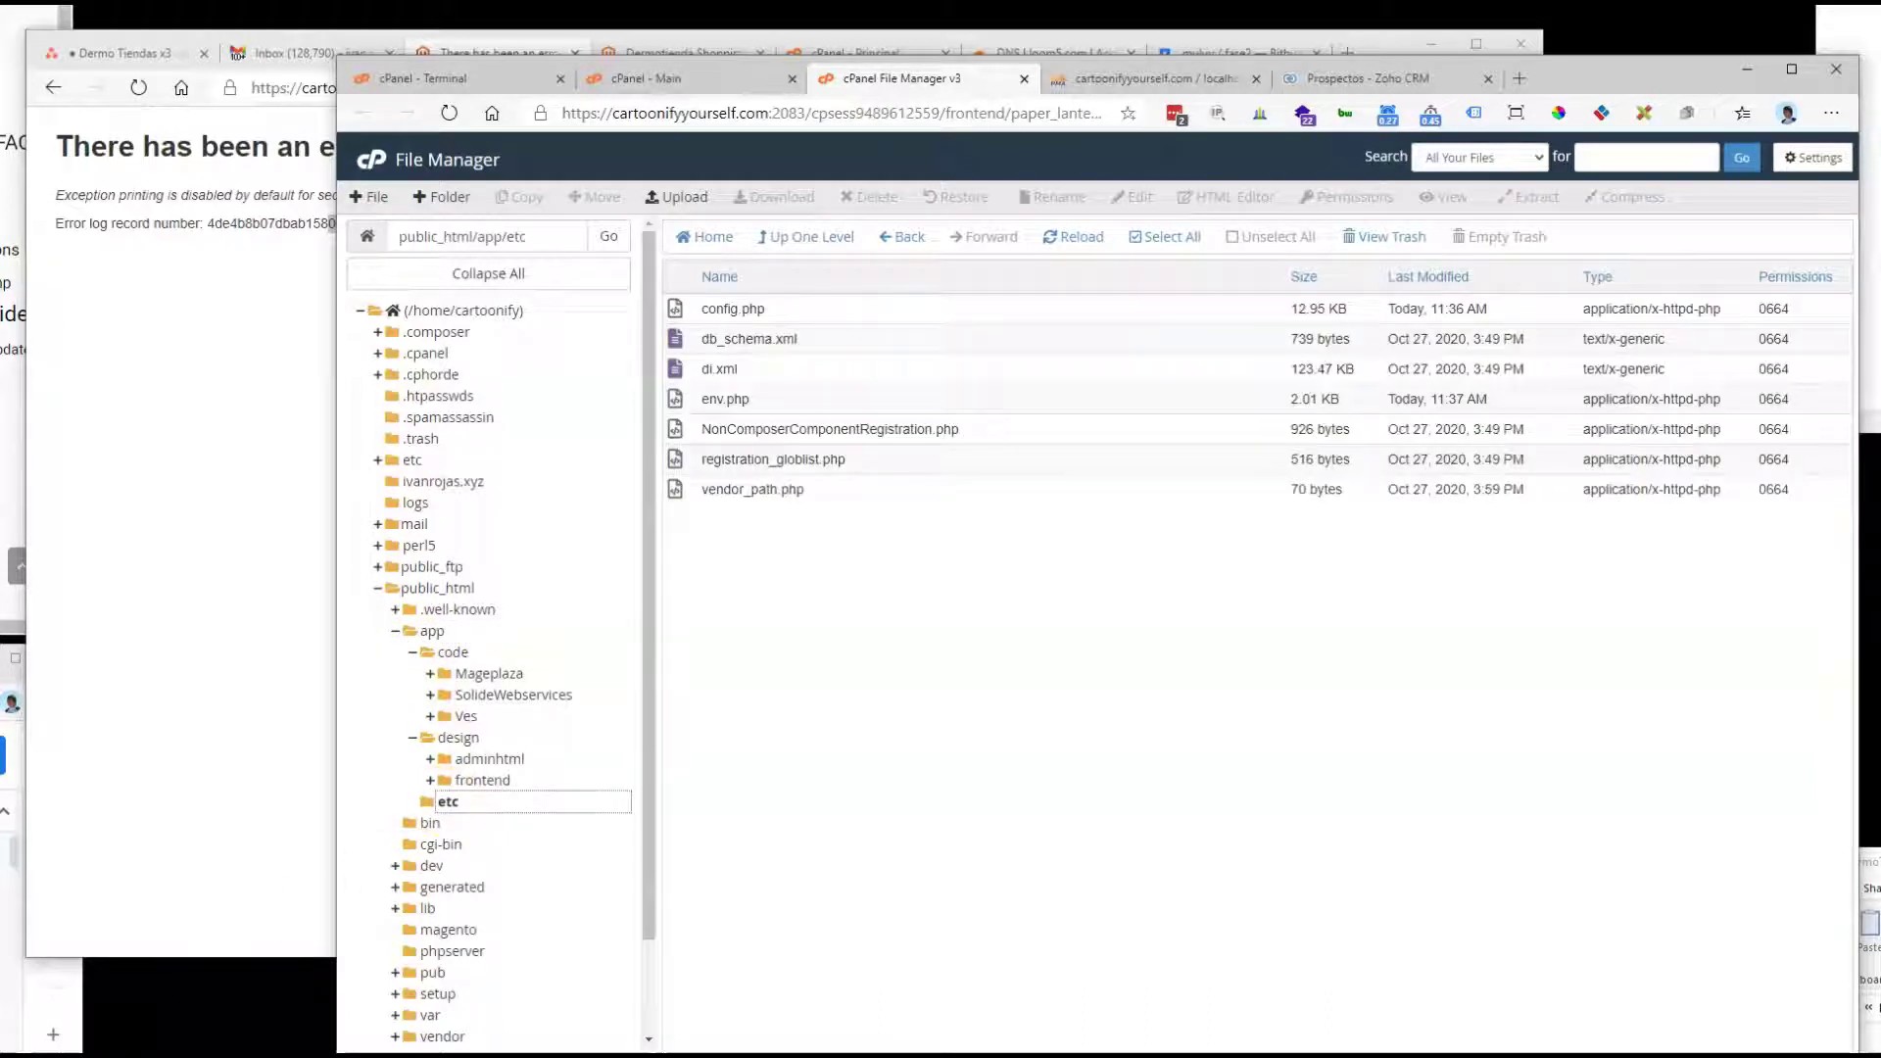
left_click_drag(650, 672, 650, 784)
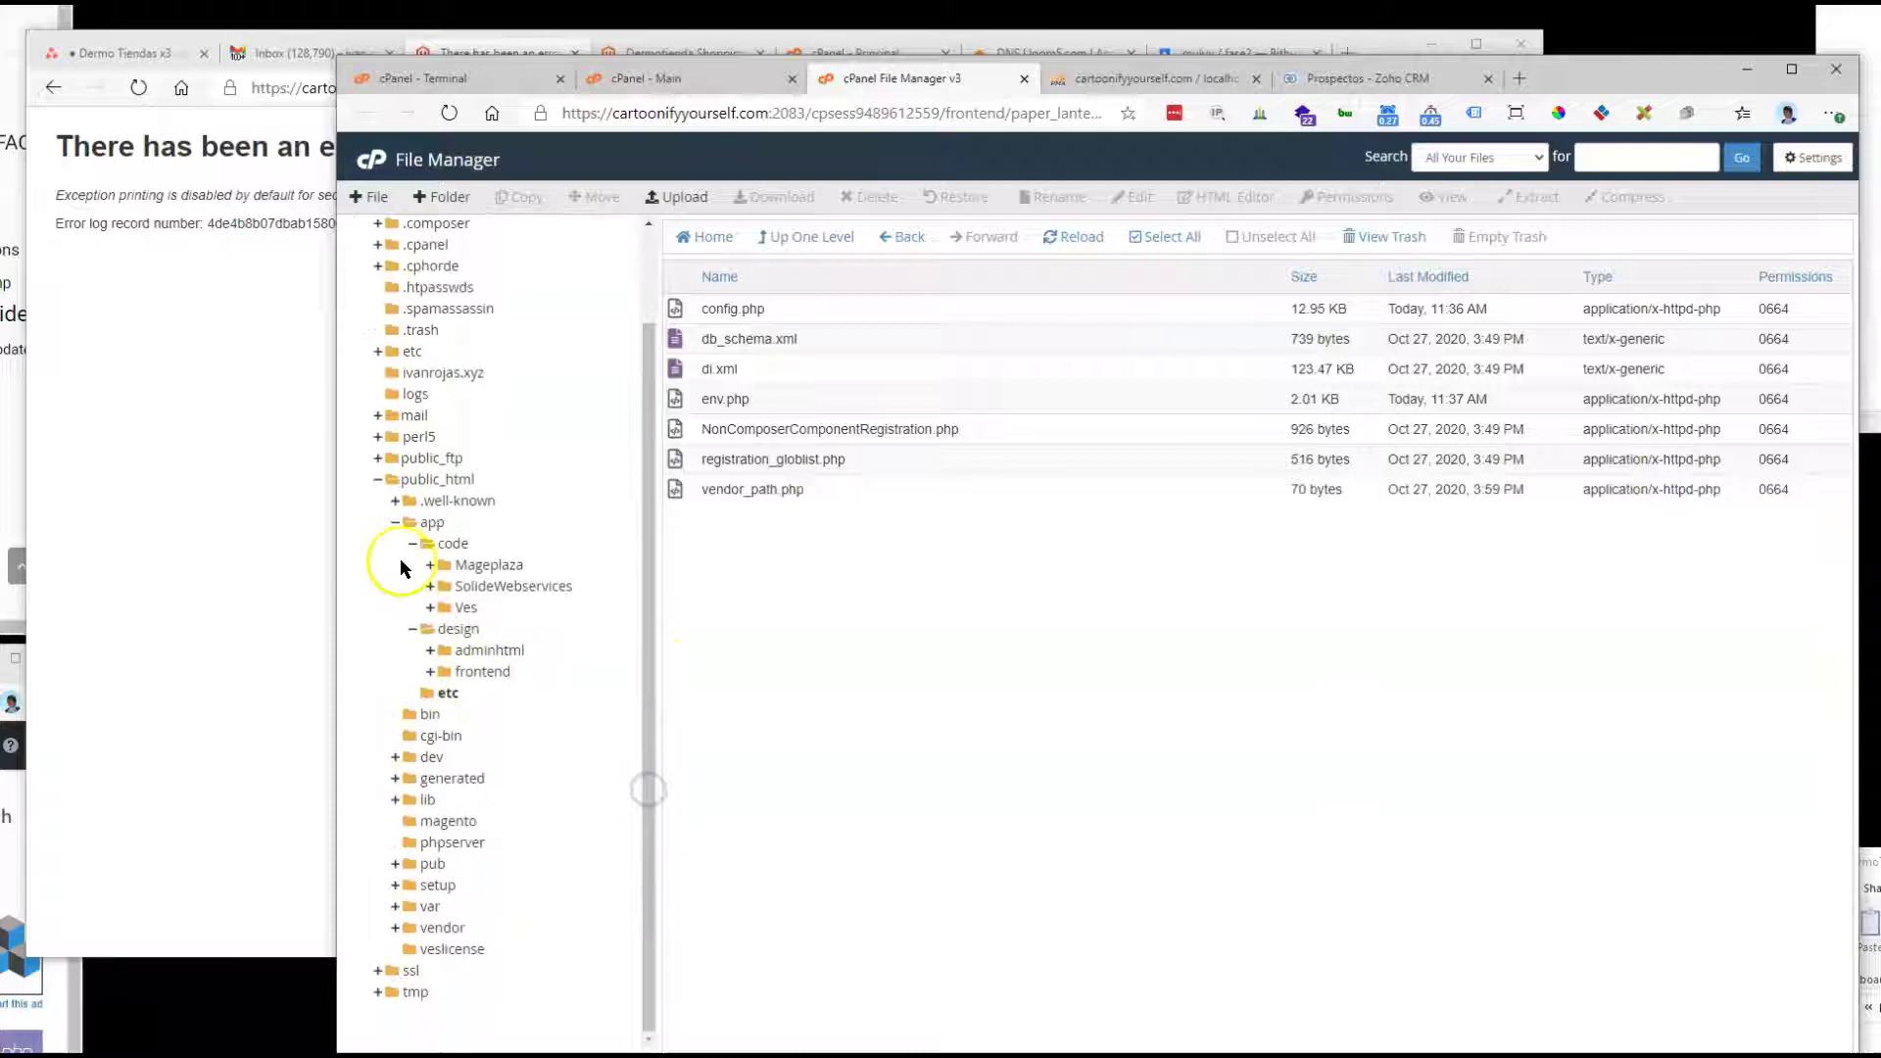
left_click(395, 522)
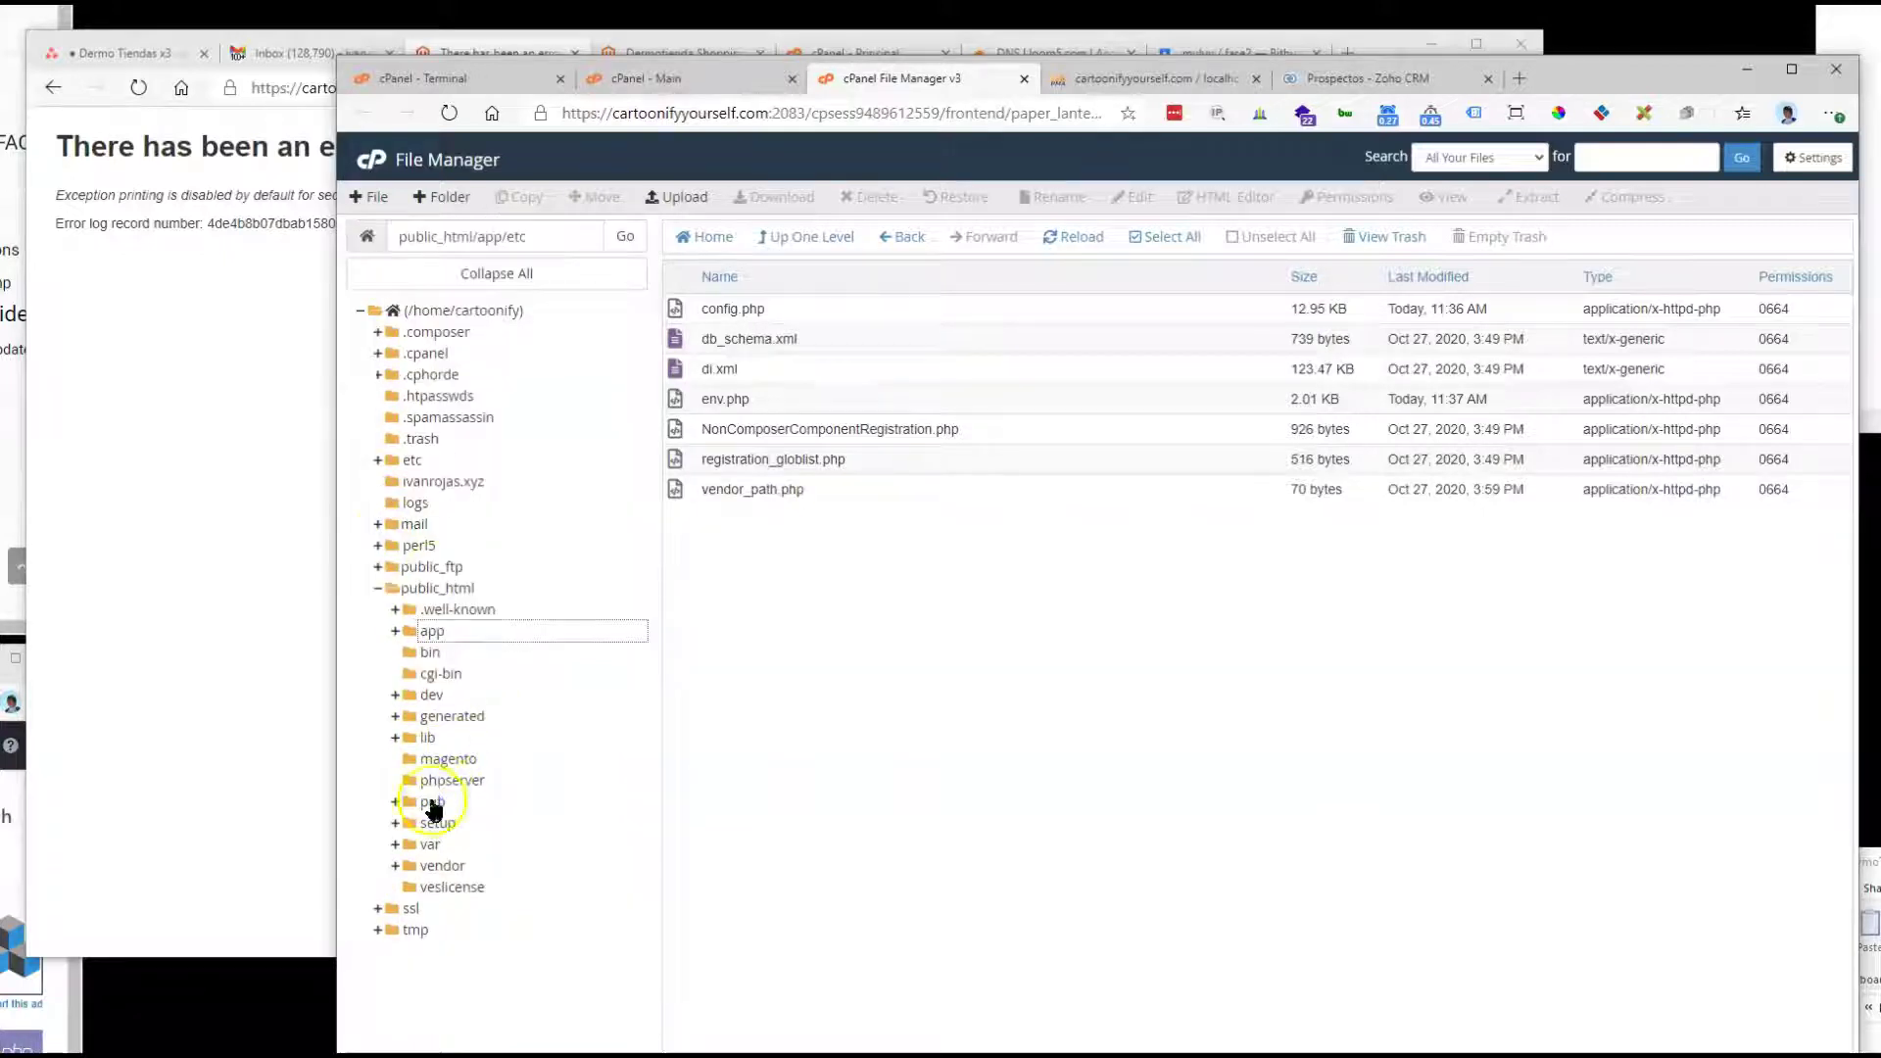
left_click(432, 803)
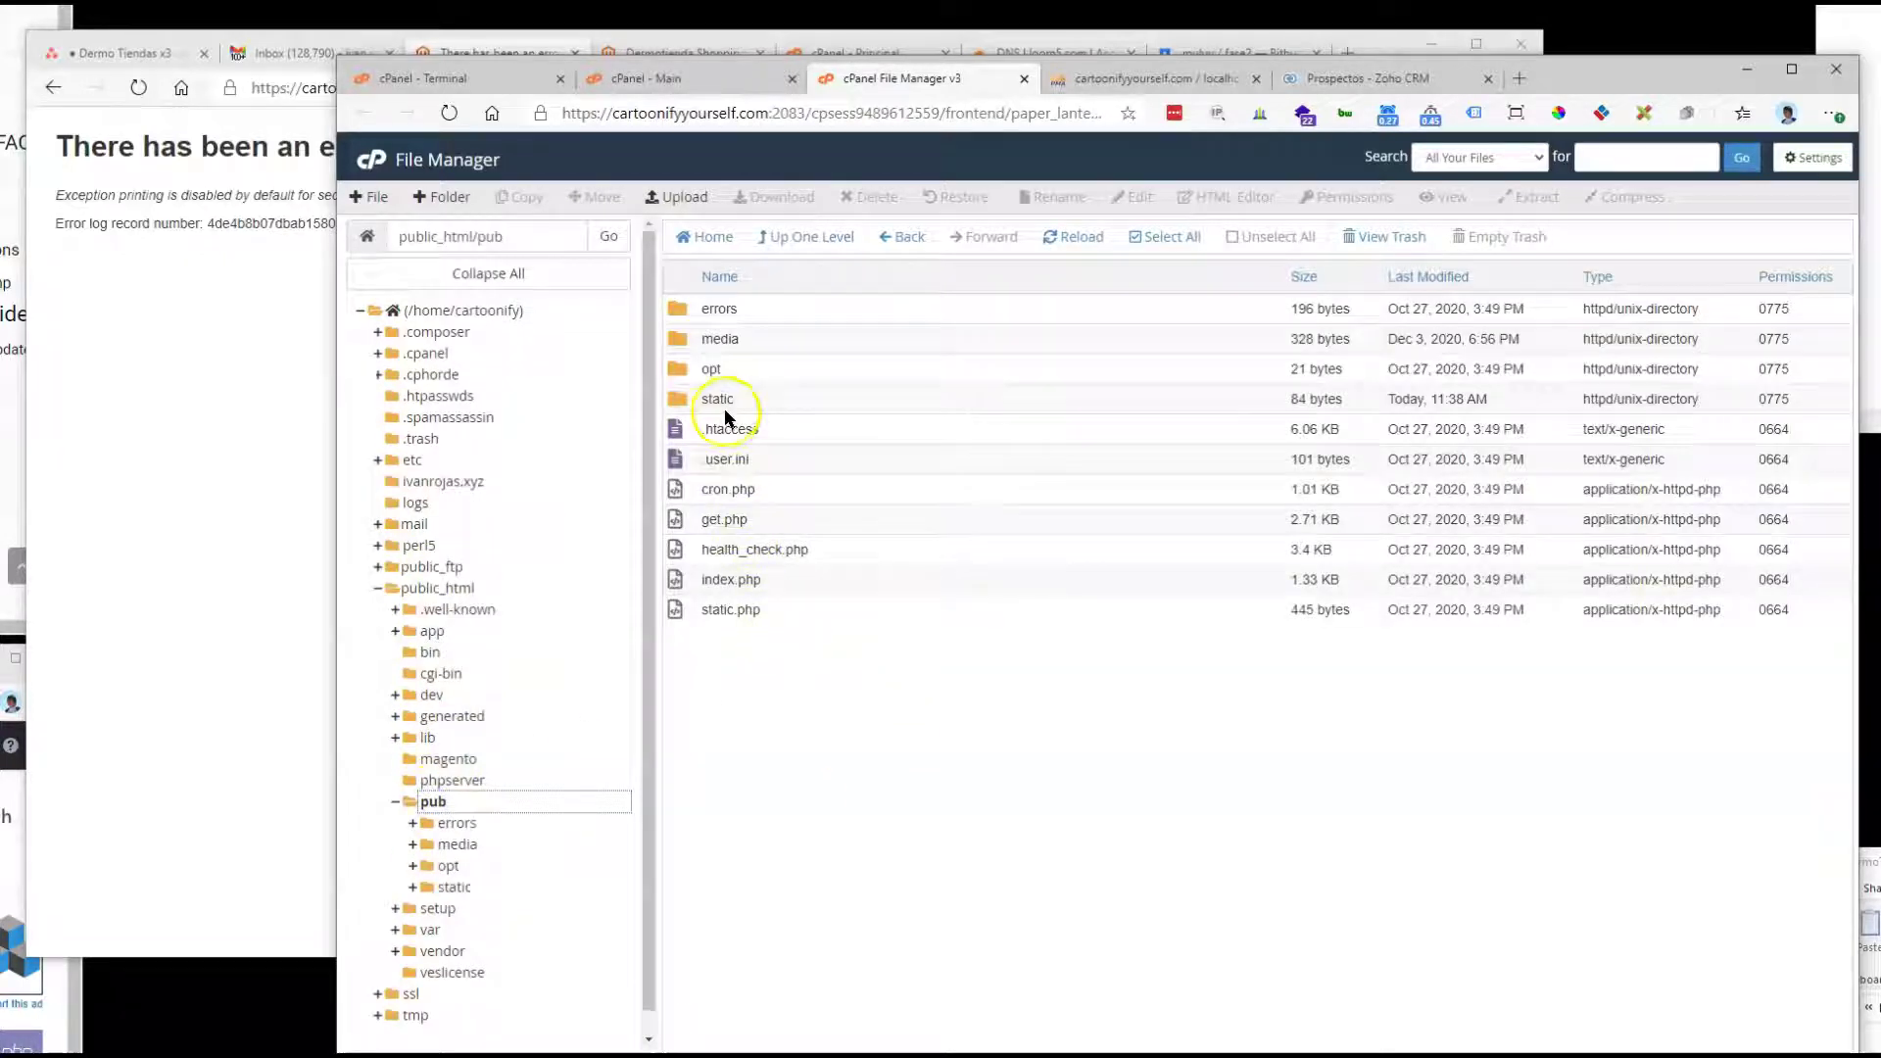
left_click(676, 311)
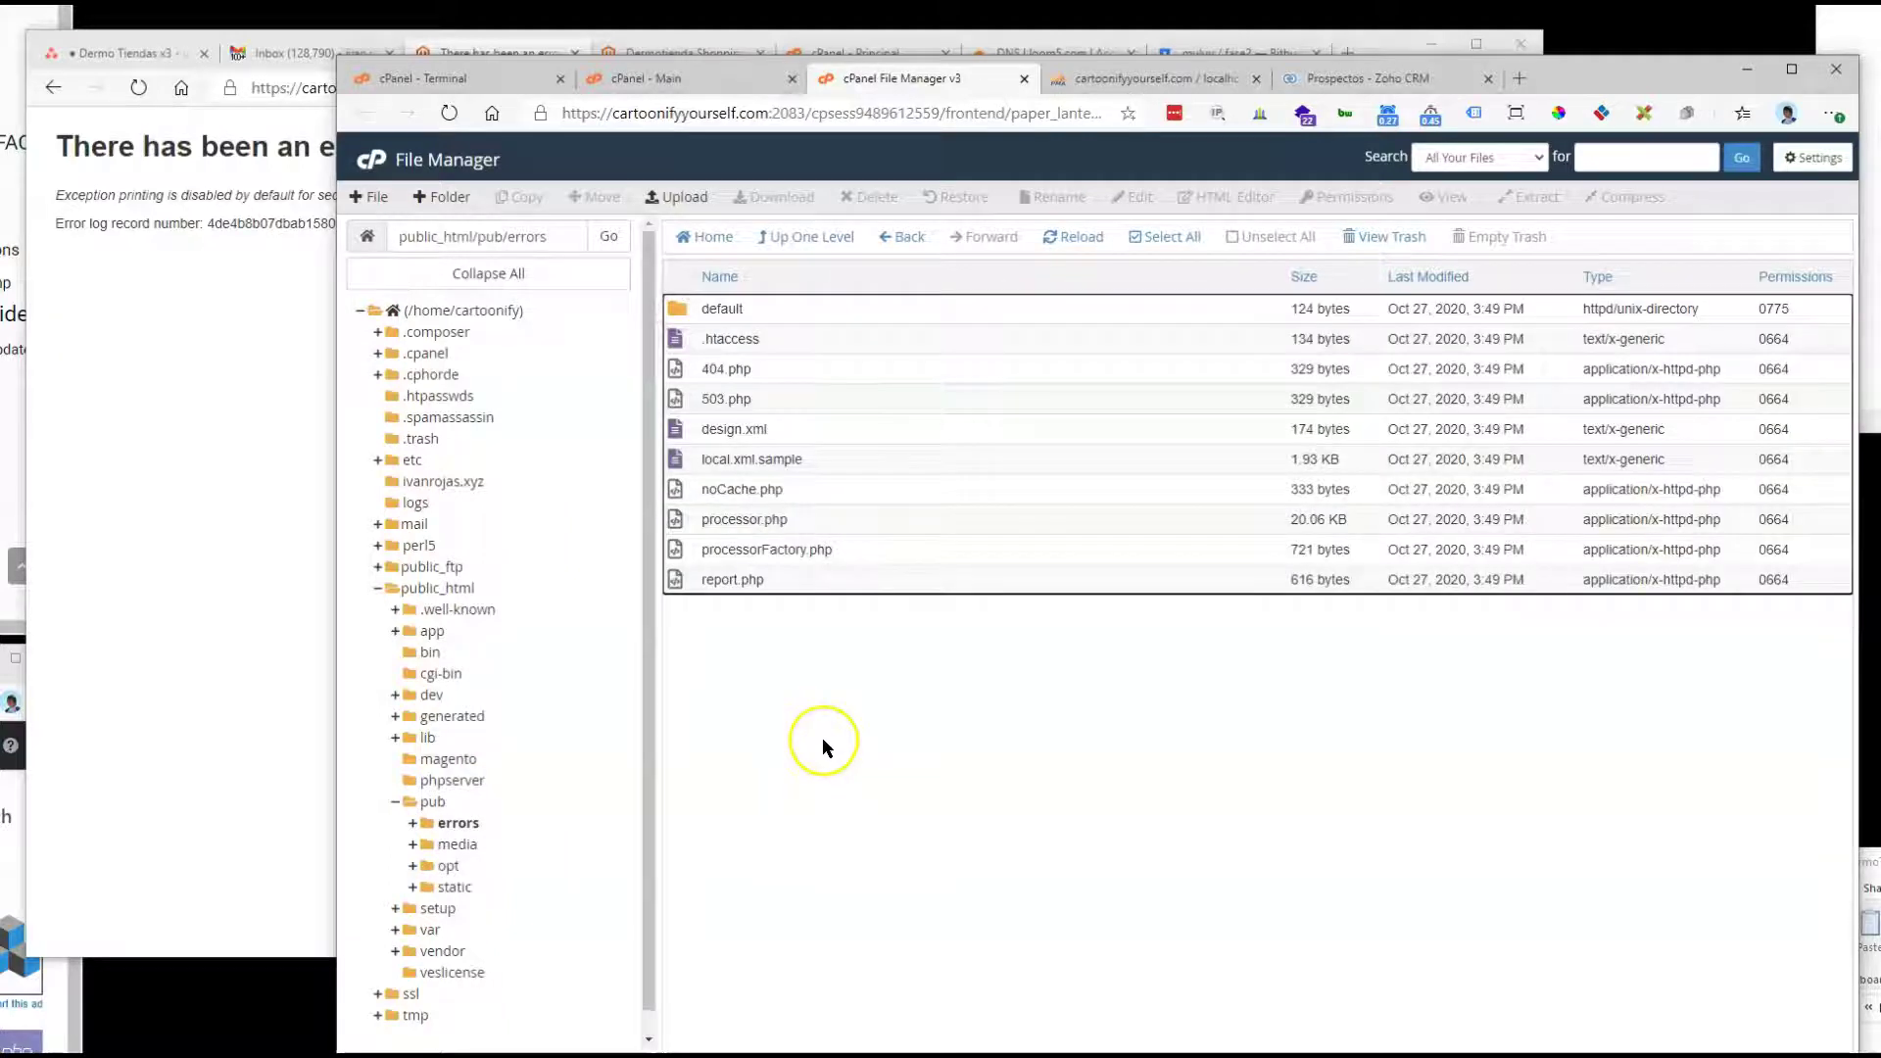
Step: Rename local.xml.sample to local.xml and reload the Magento error page for details
left_click(743, 459)
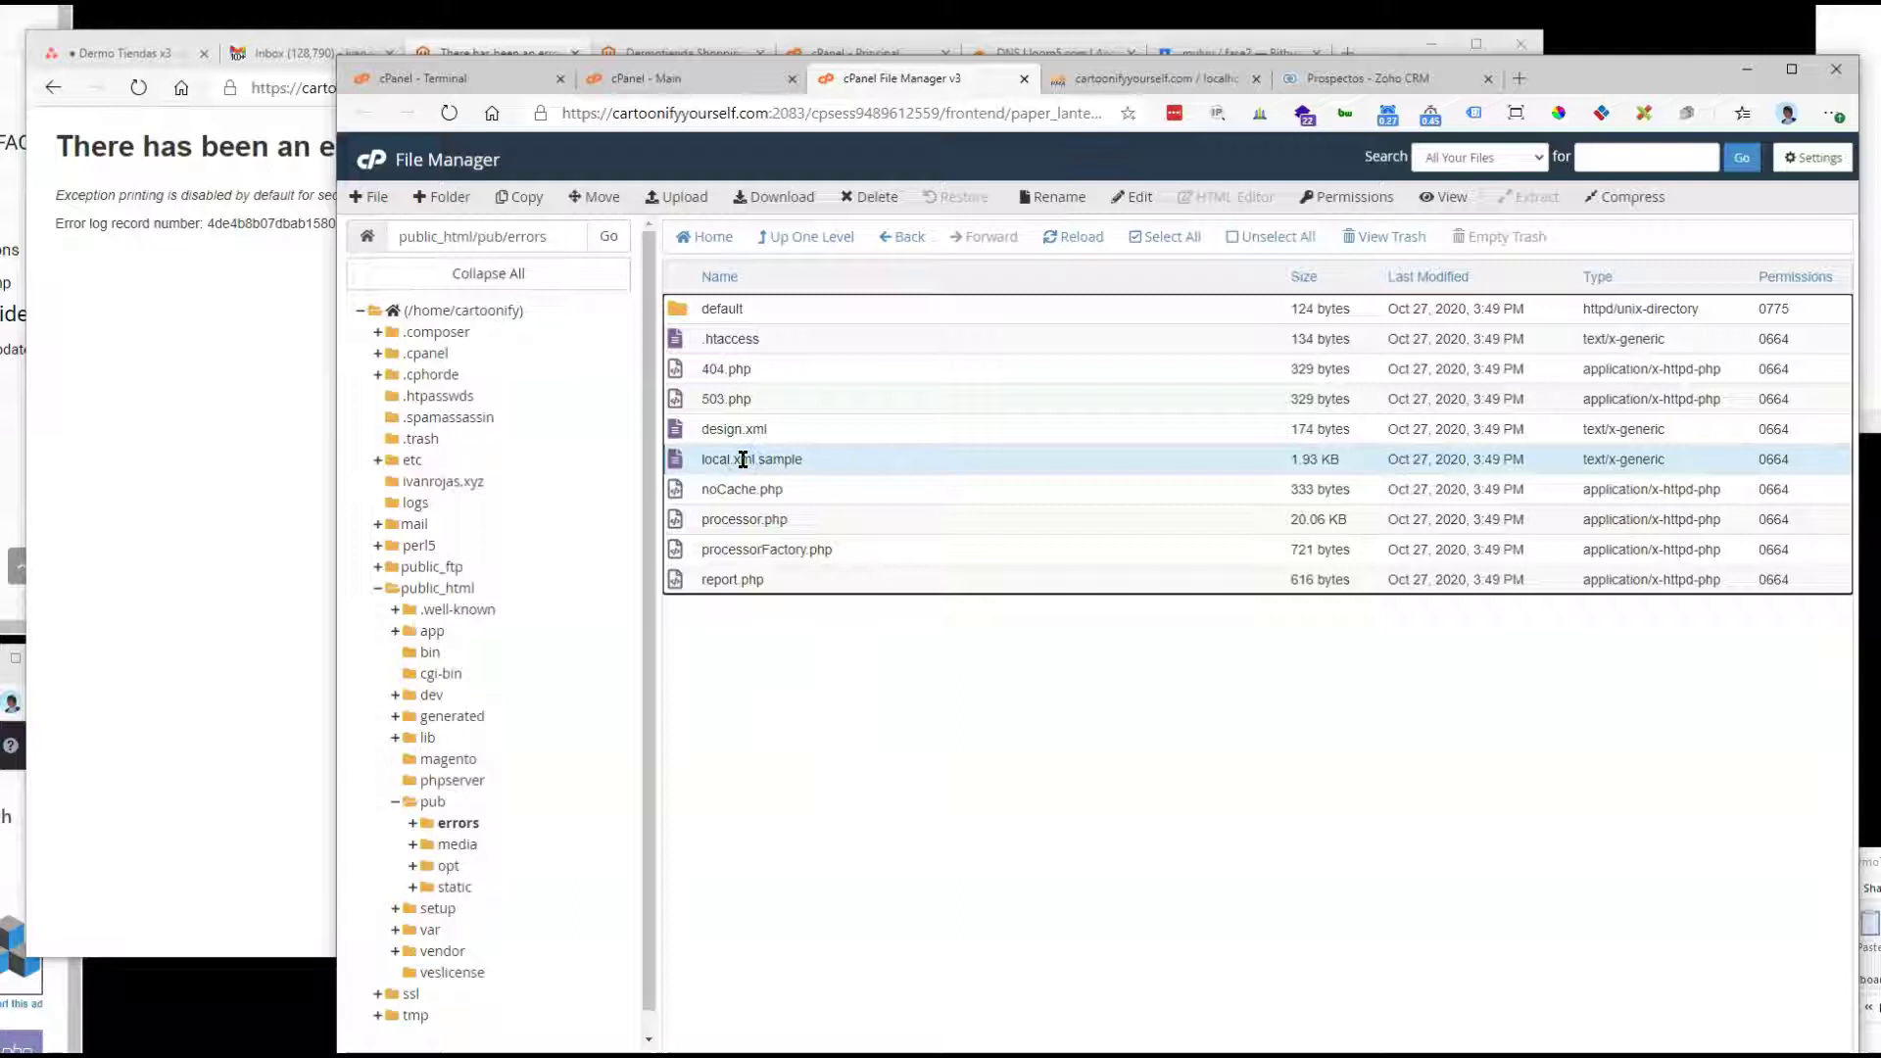
double_click(744, 459)
key("End")
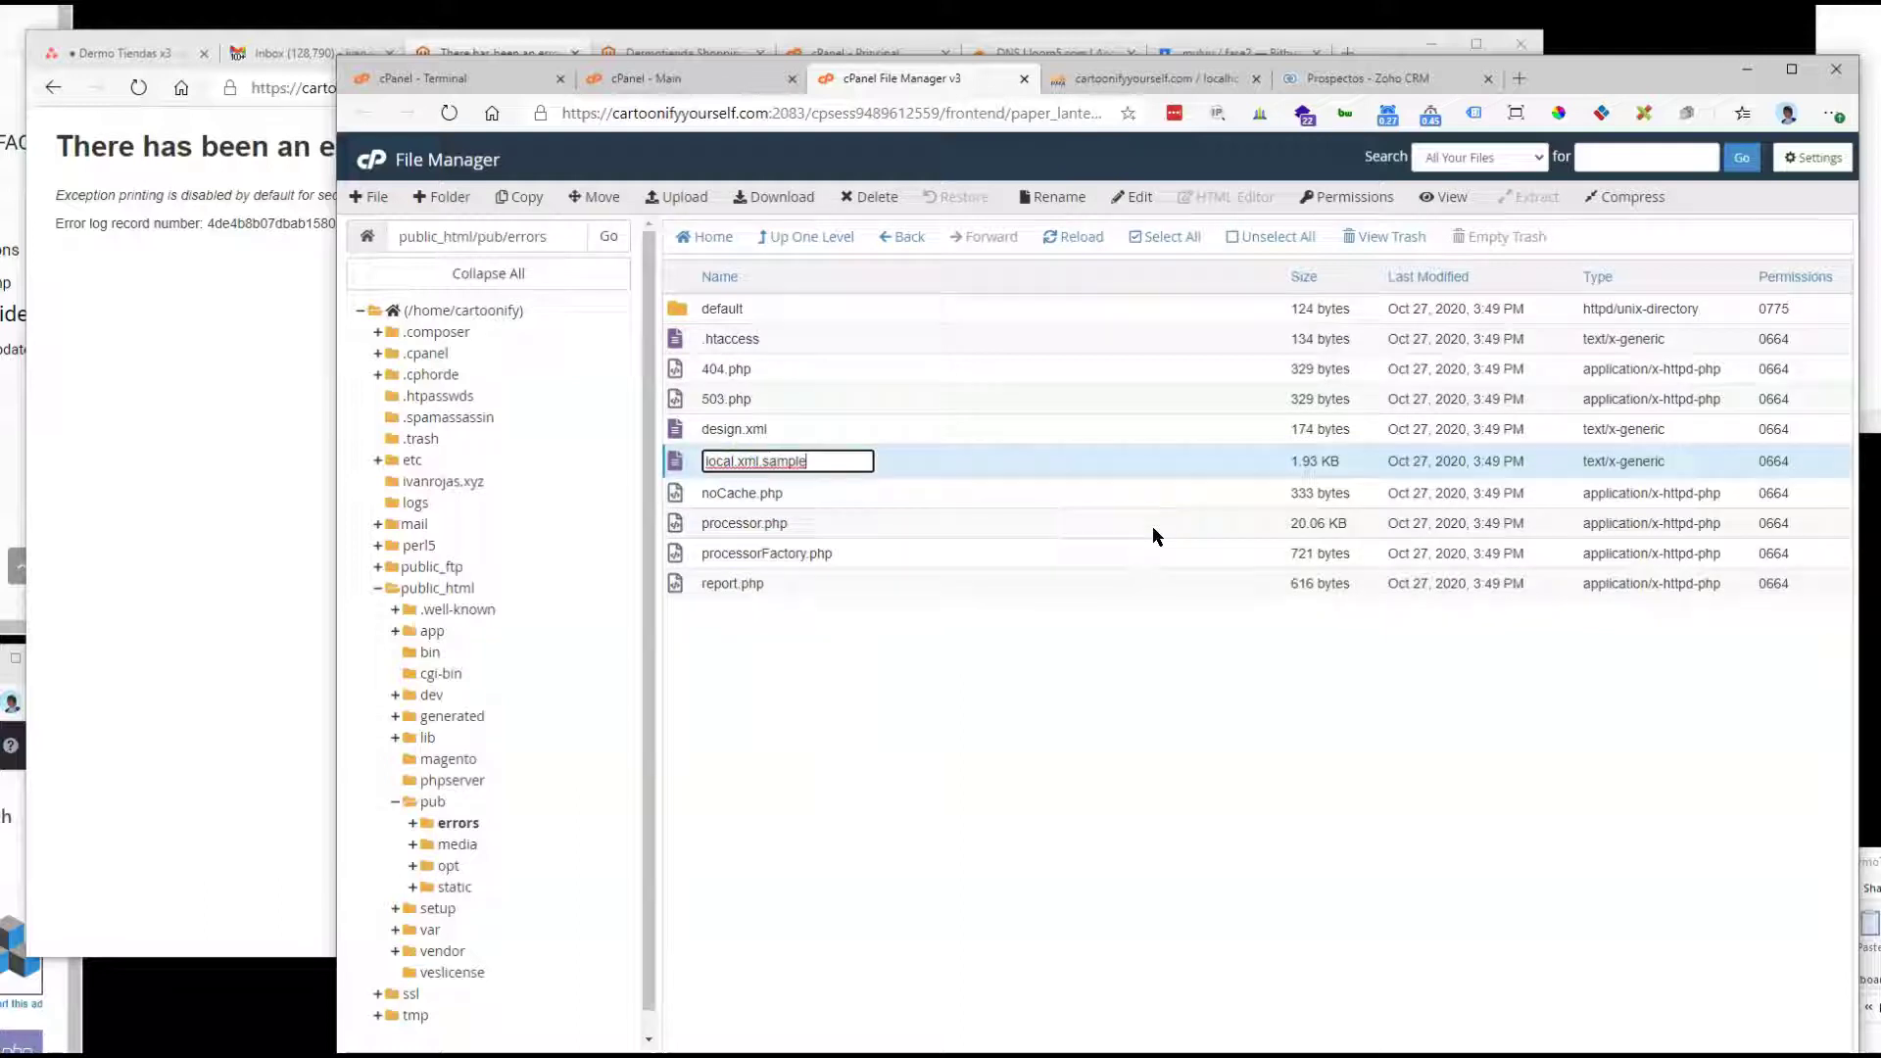
key("Return")
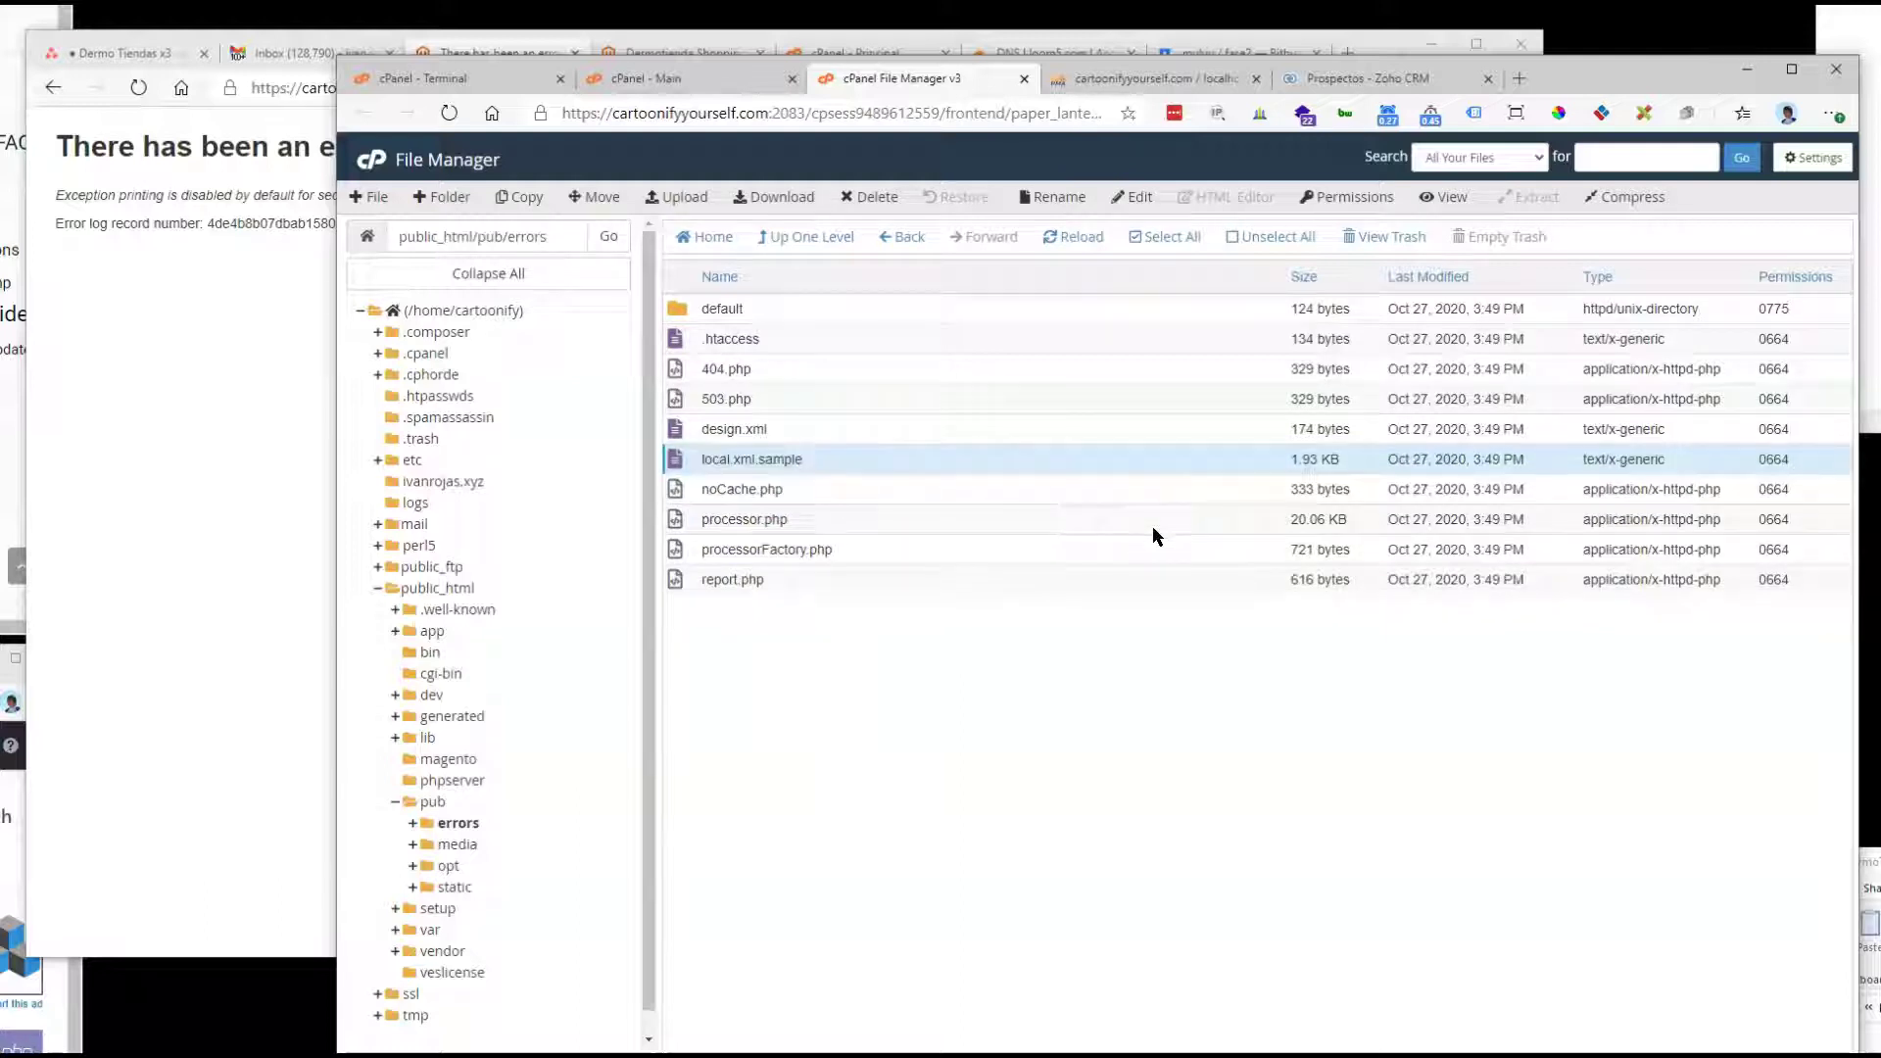
left_click(252, 361)
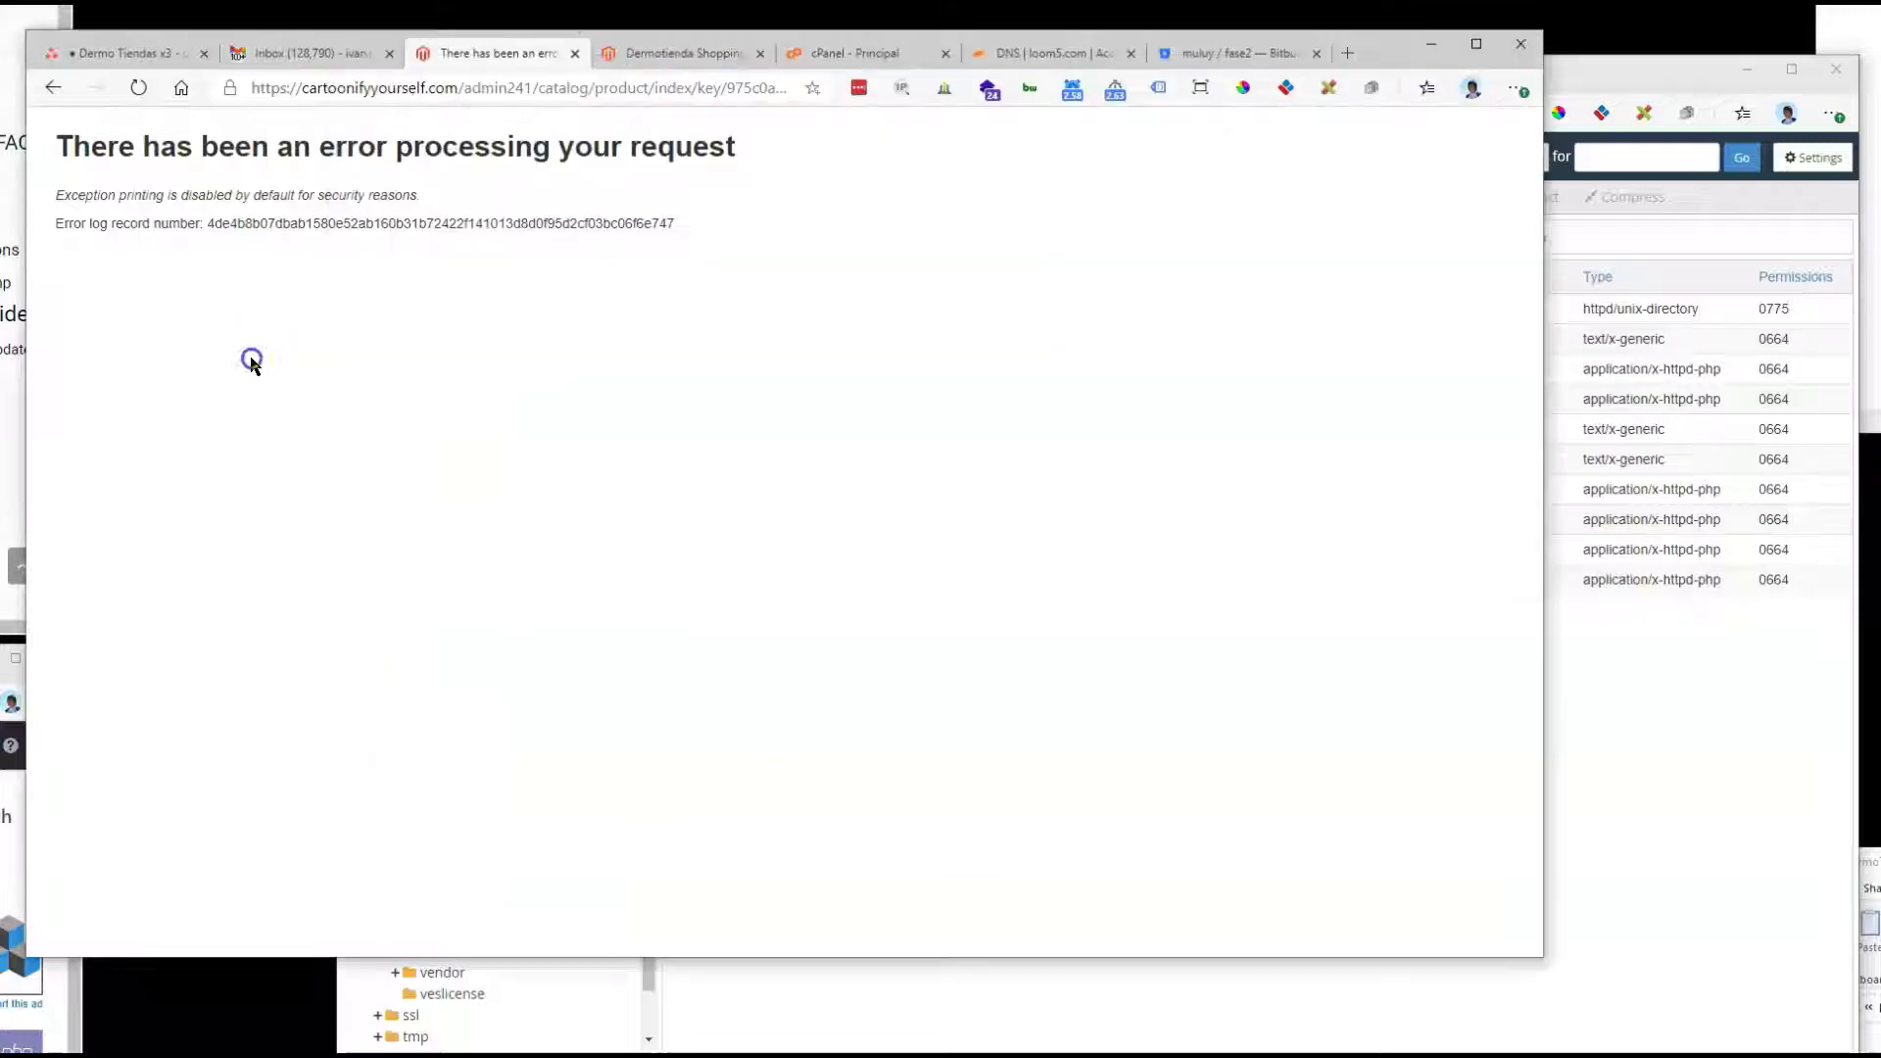
left_click(138, 87)
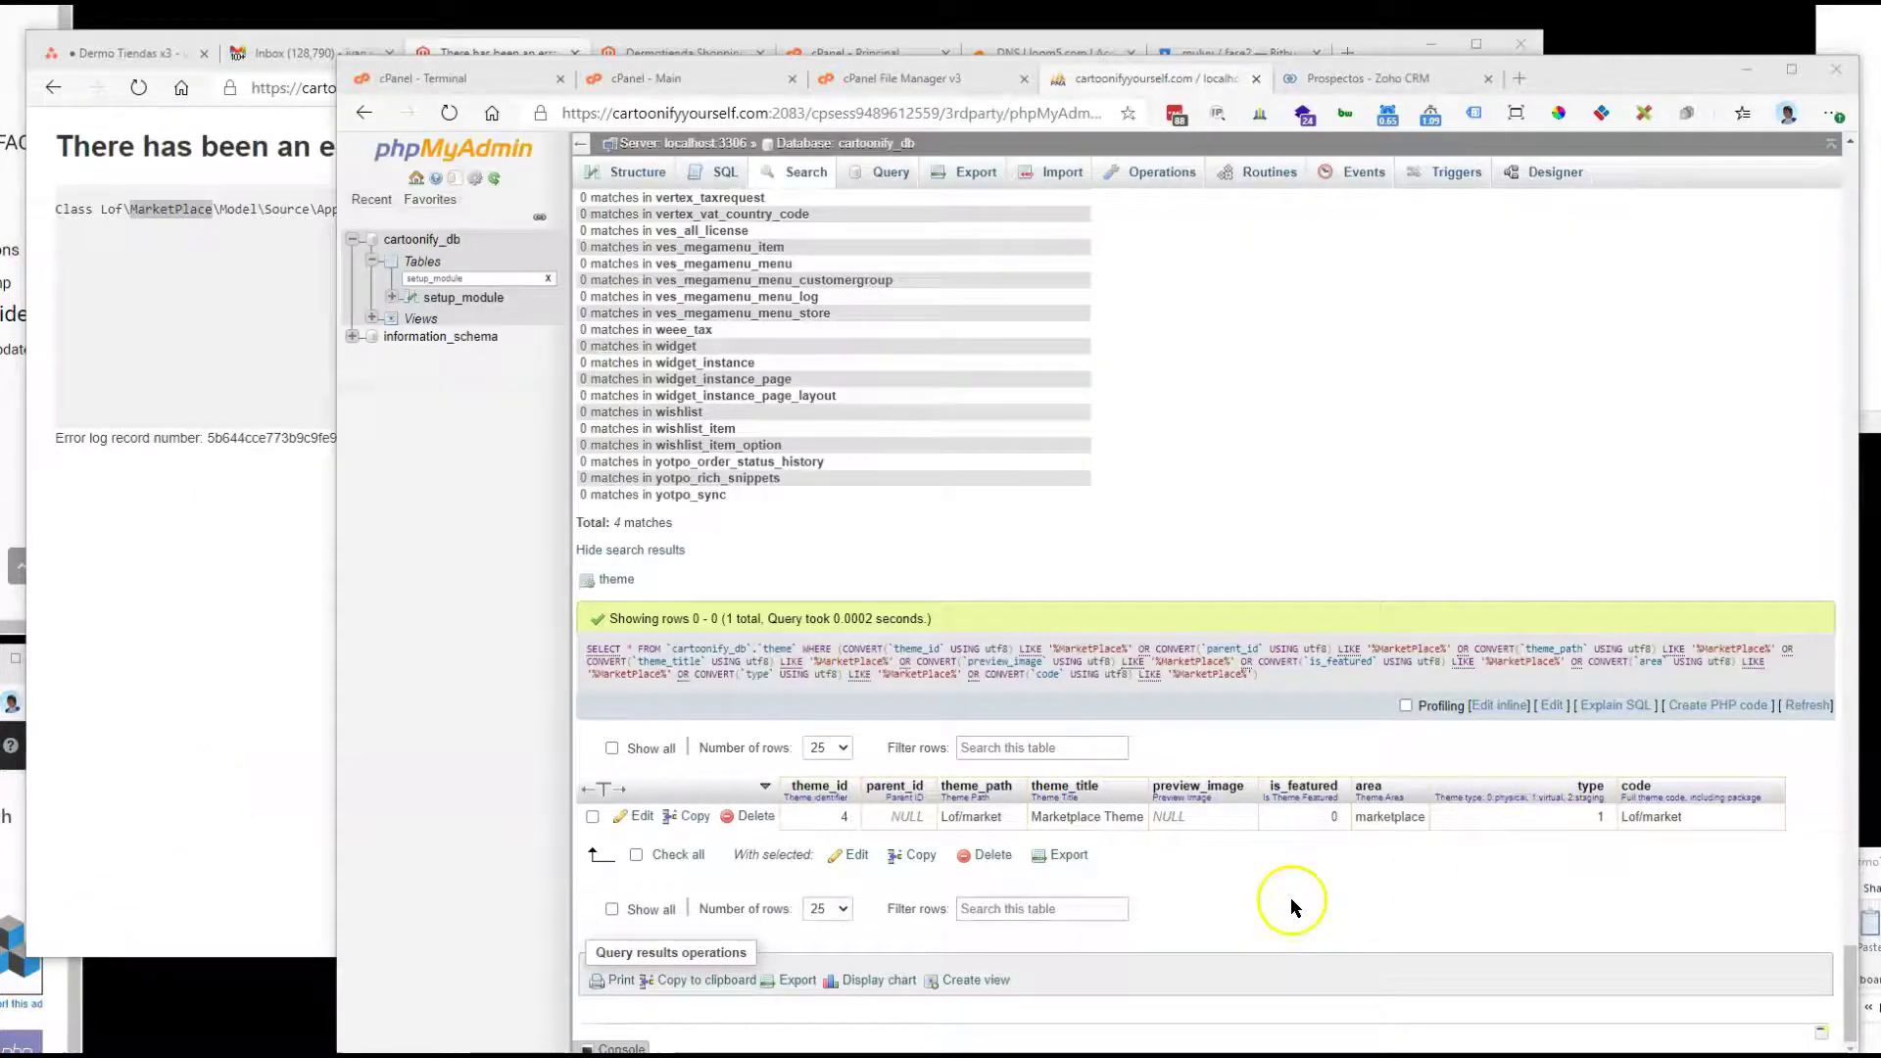
Step: Browse the theme table's MarketPlace match and delete the Marketplace Theme row, theme_id 4
scroll(1290, 898, "up", 9)
left_click(1019, 702)
scroll(1335, 802, "down", 8)
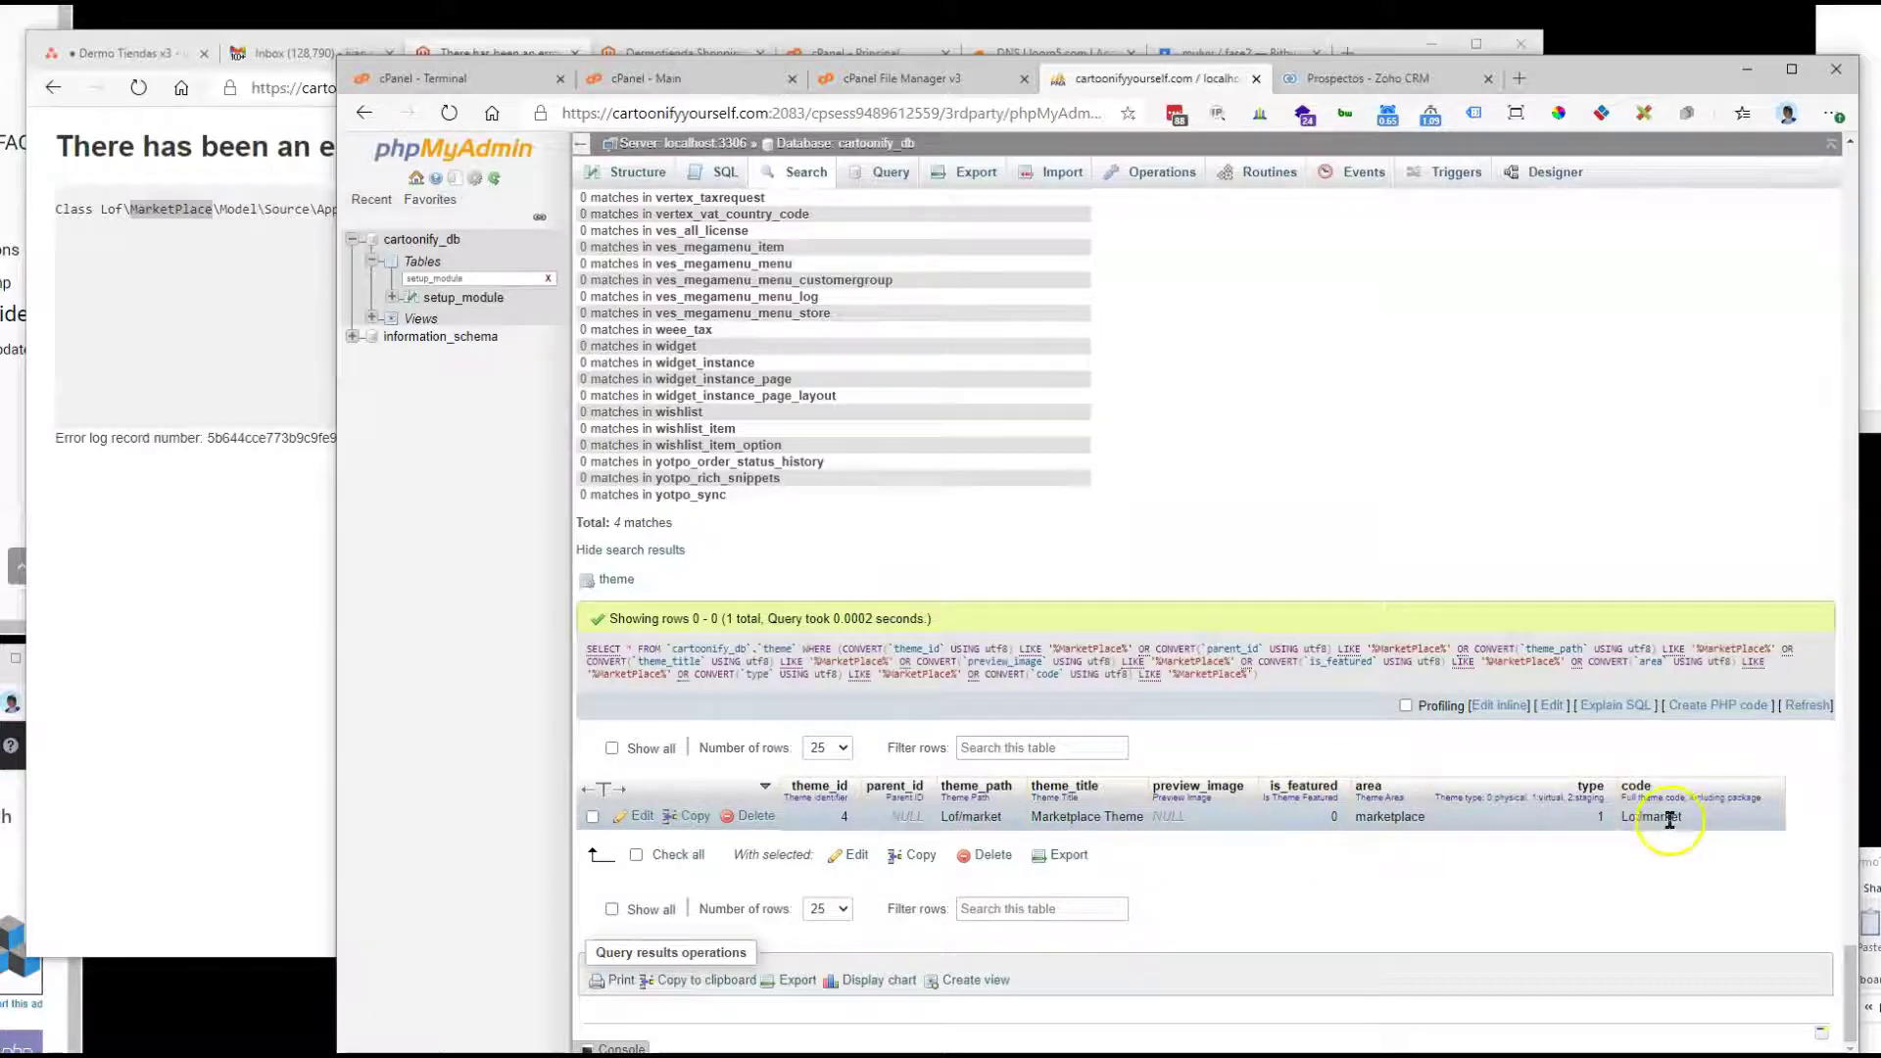
left_click(752, 817)
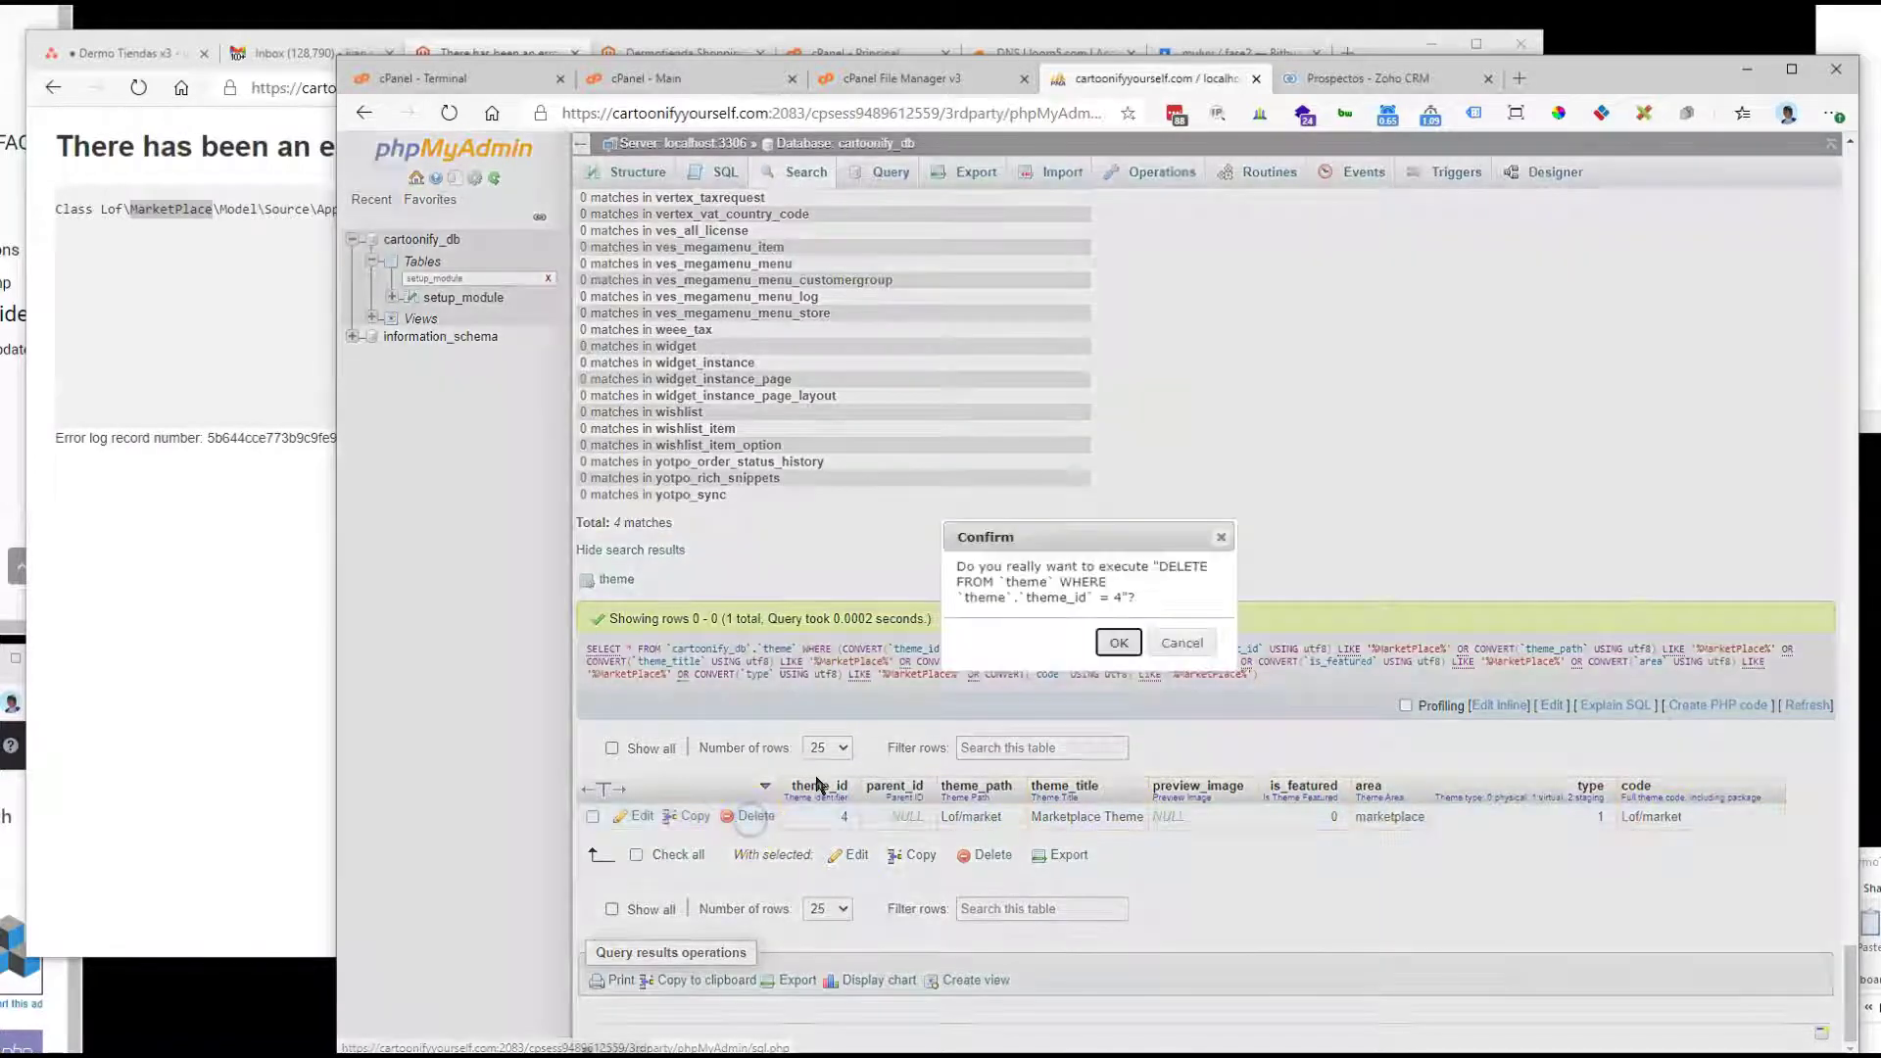
left_click(1118, 643)
scroll(1176, 635, "up", 8)
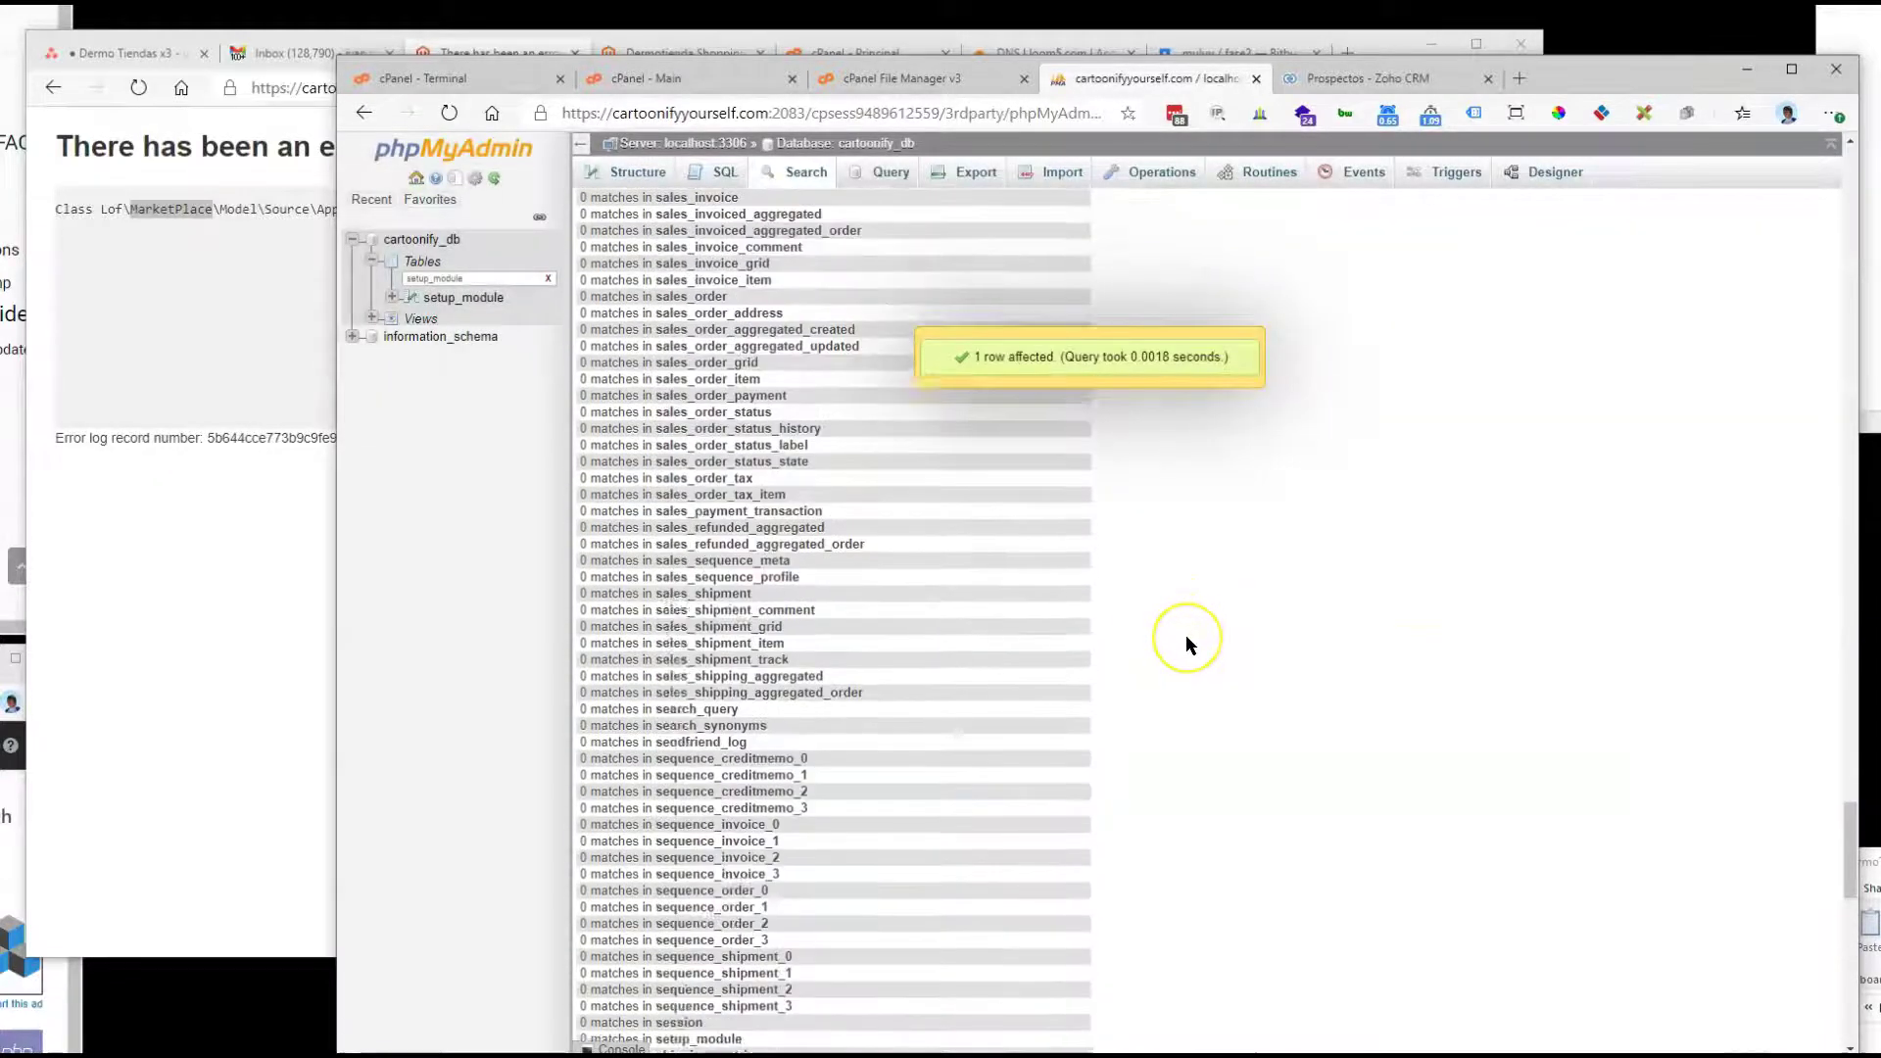
scroll(1222, 780, "up", 20)
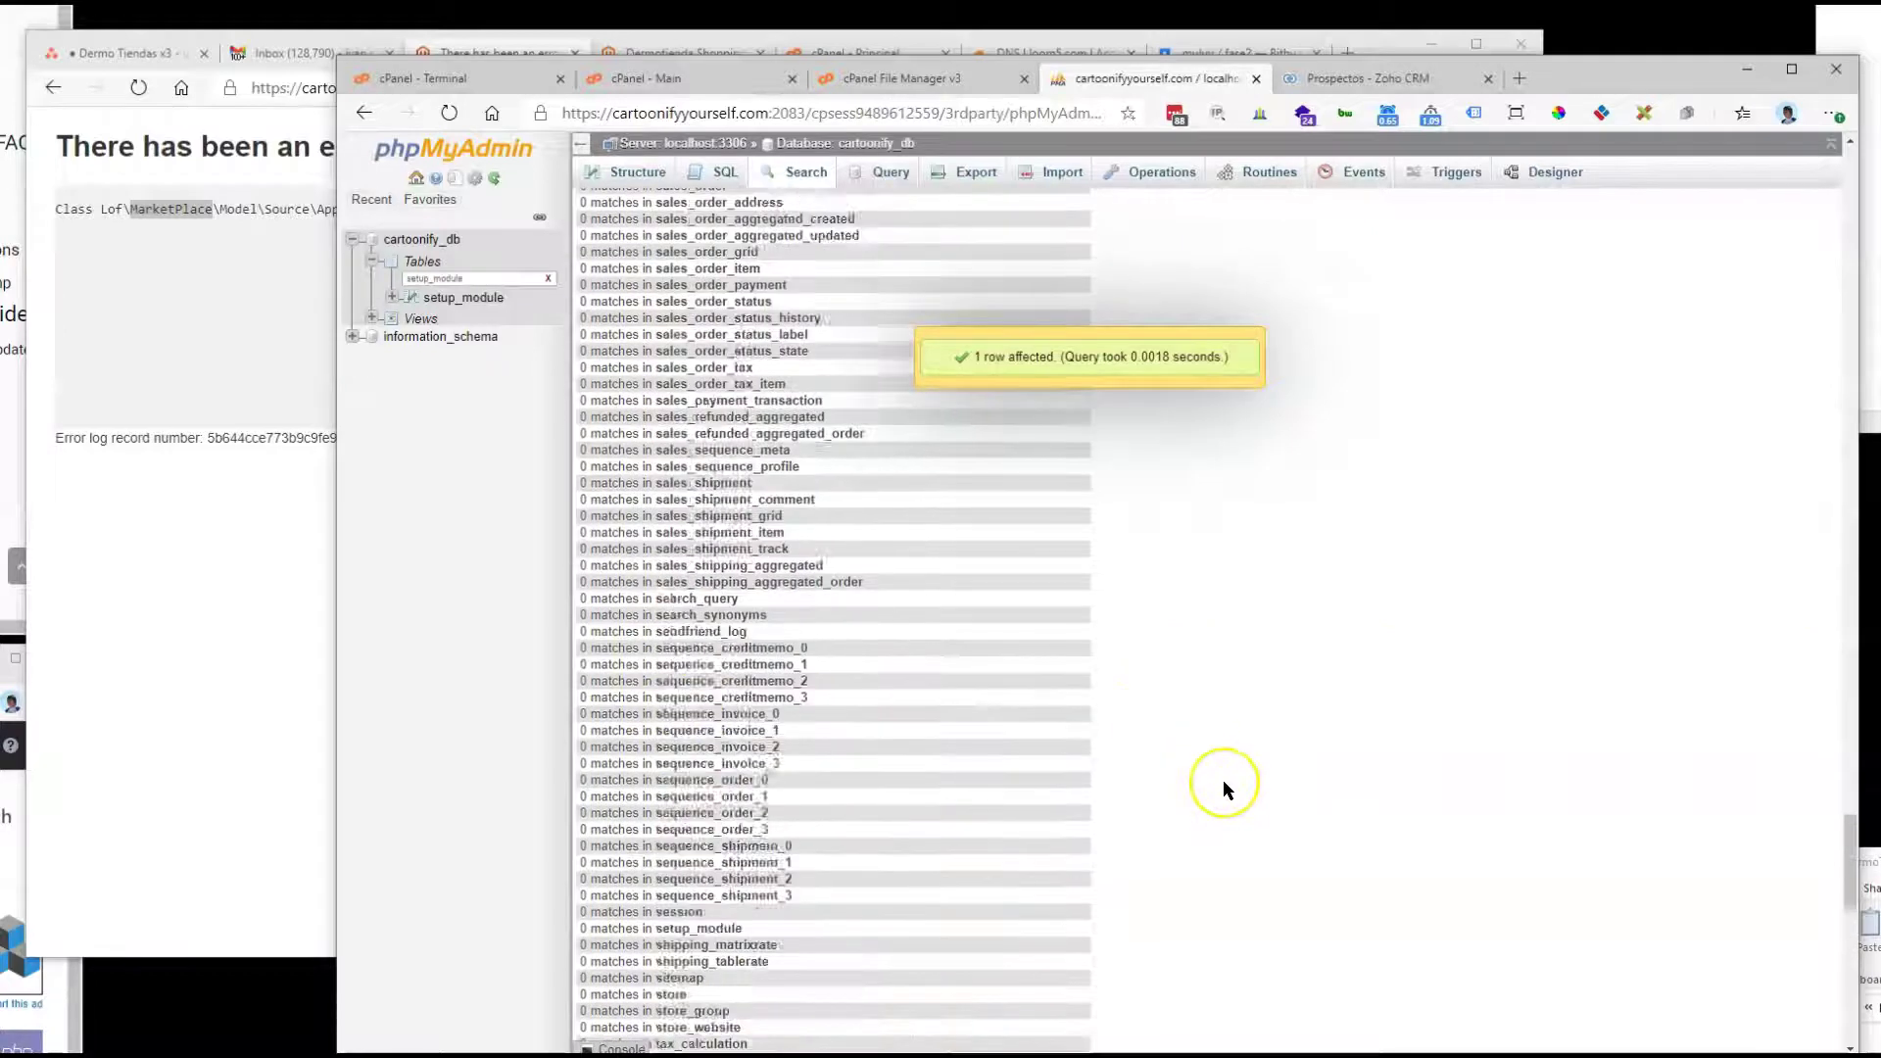
scroll(1222, 781, "up", 20)
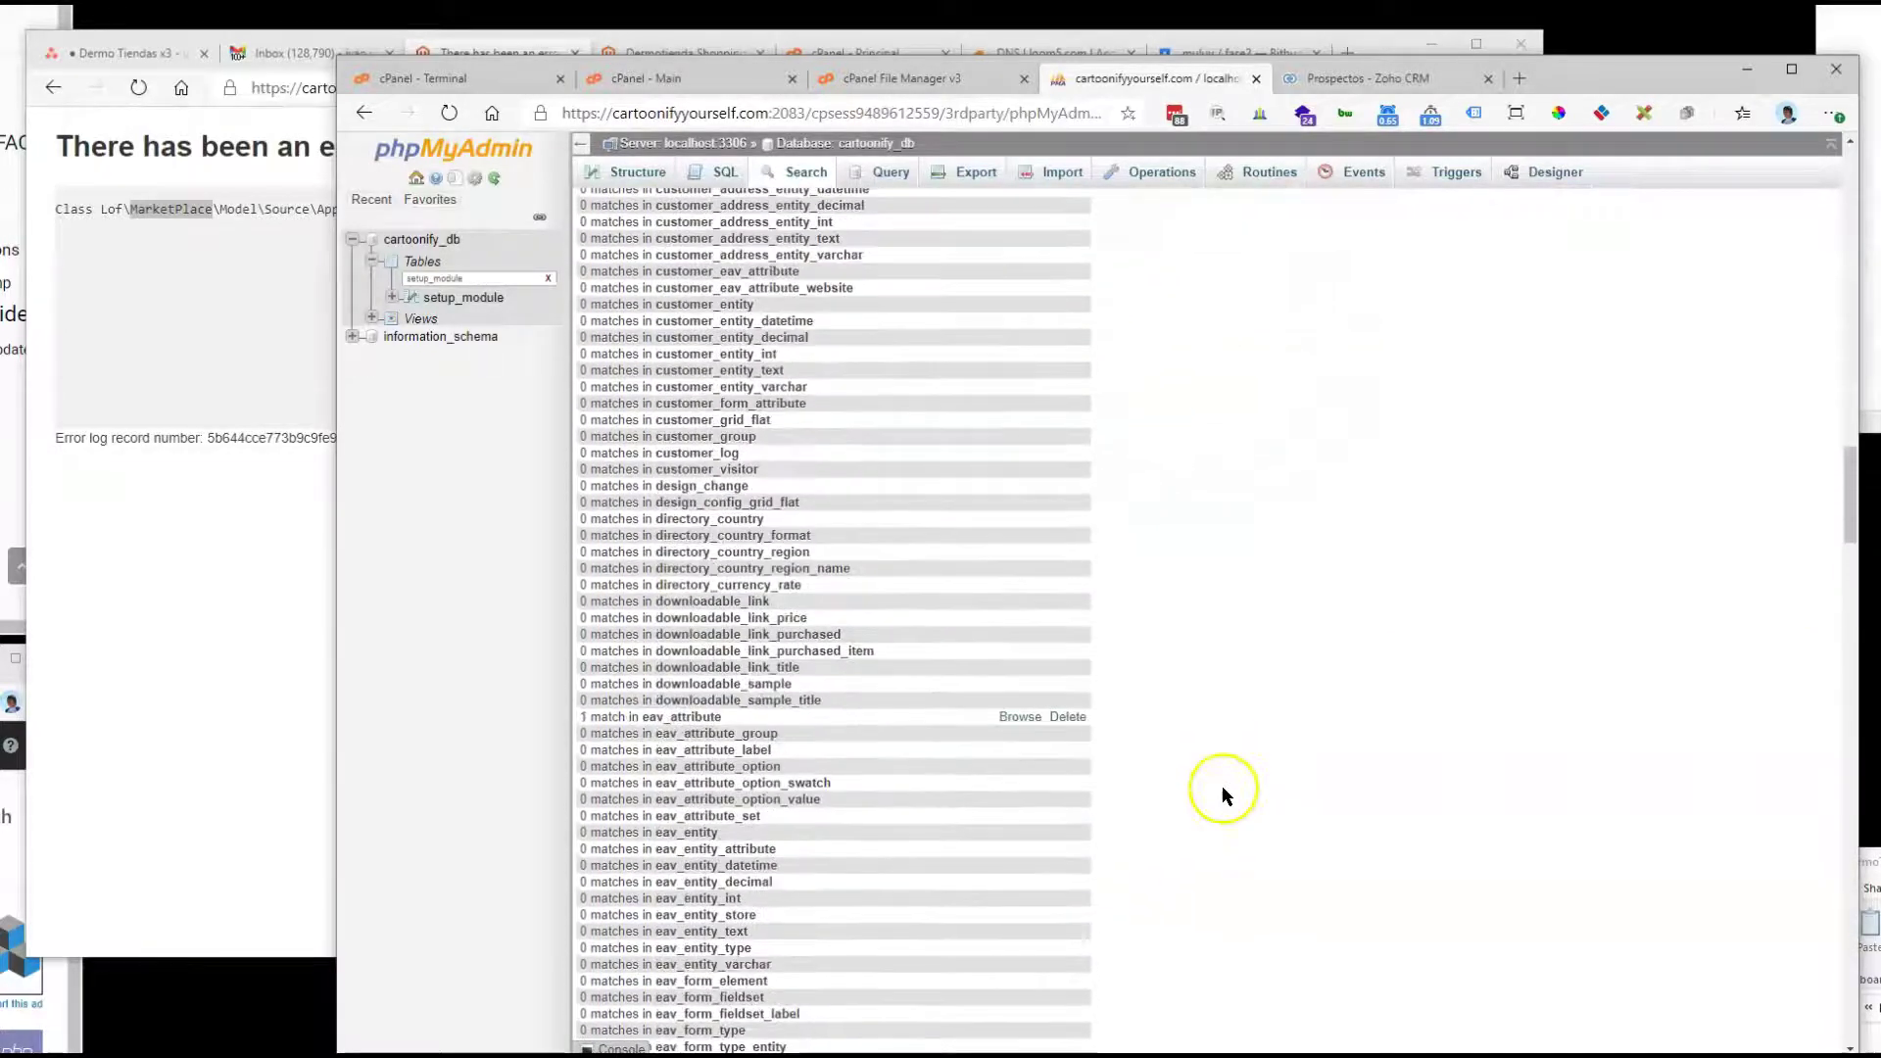
Step: Browse the eav_attribute MarketPlace match and delete approval attribute row 142
left_click(1019, 720)
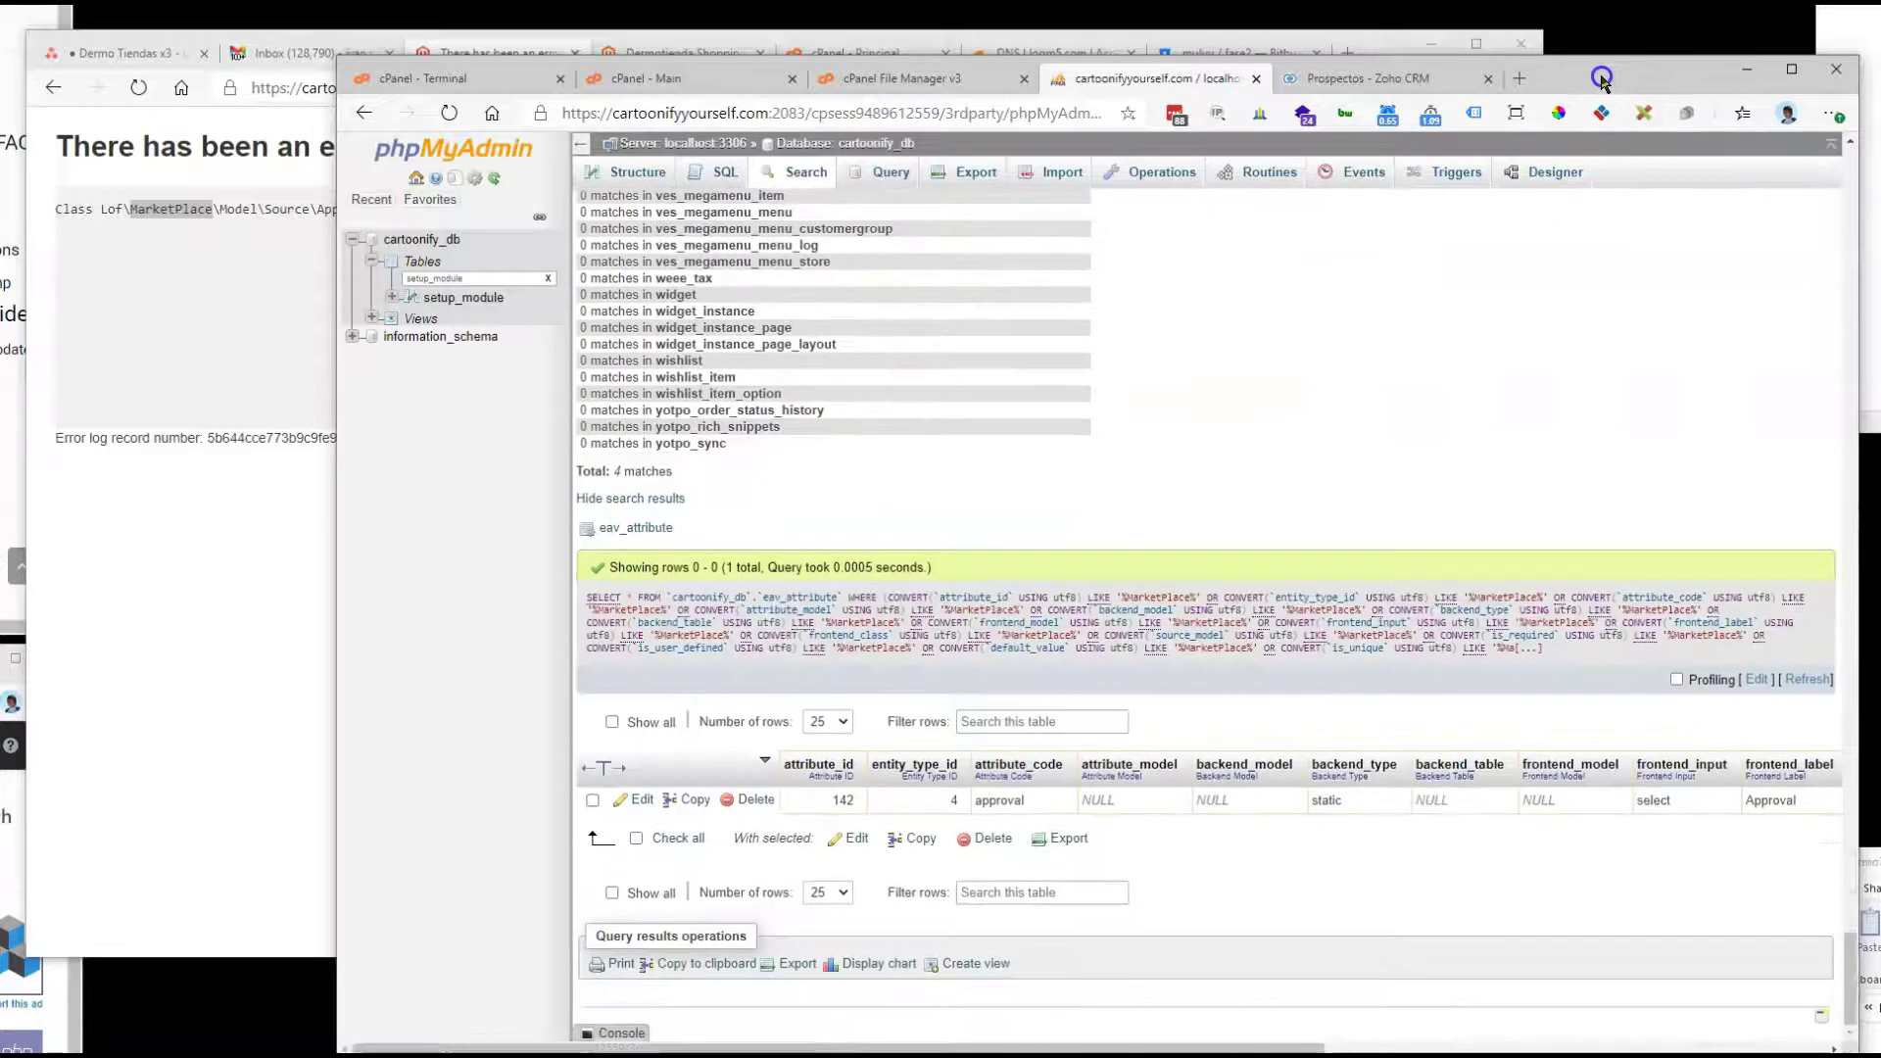
left_click_drag(1601, 77, 1555, 40)
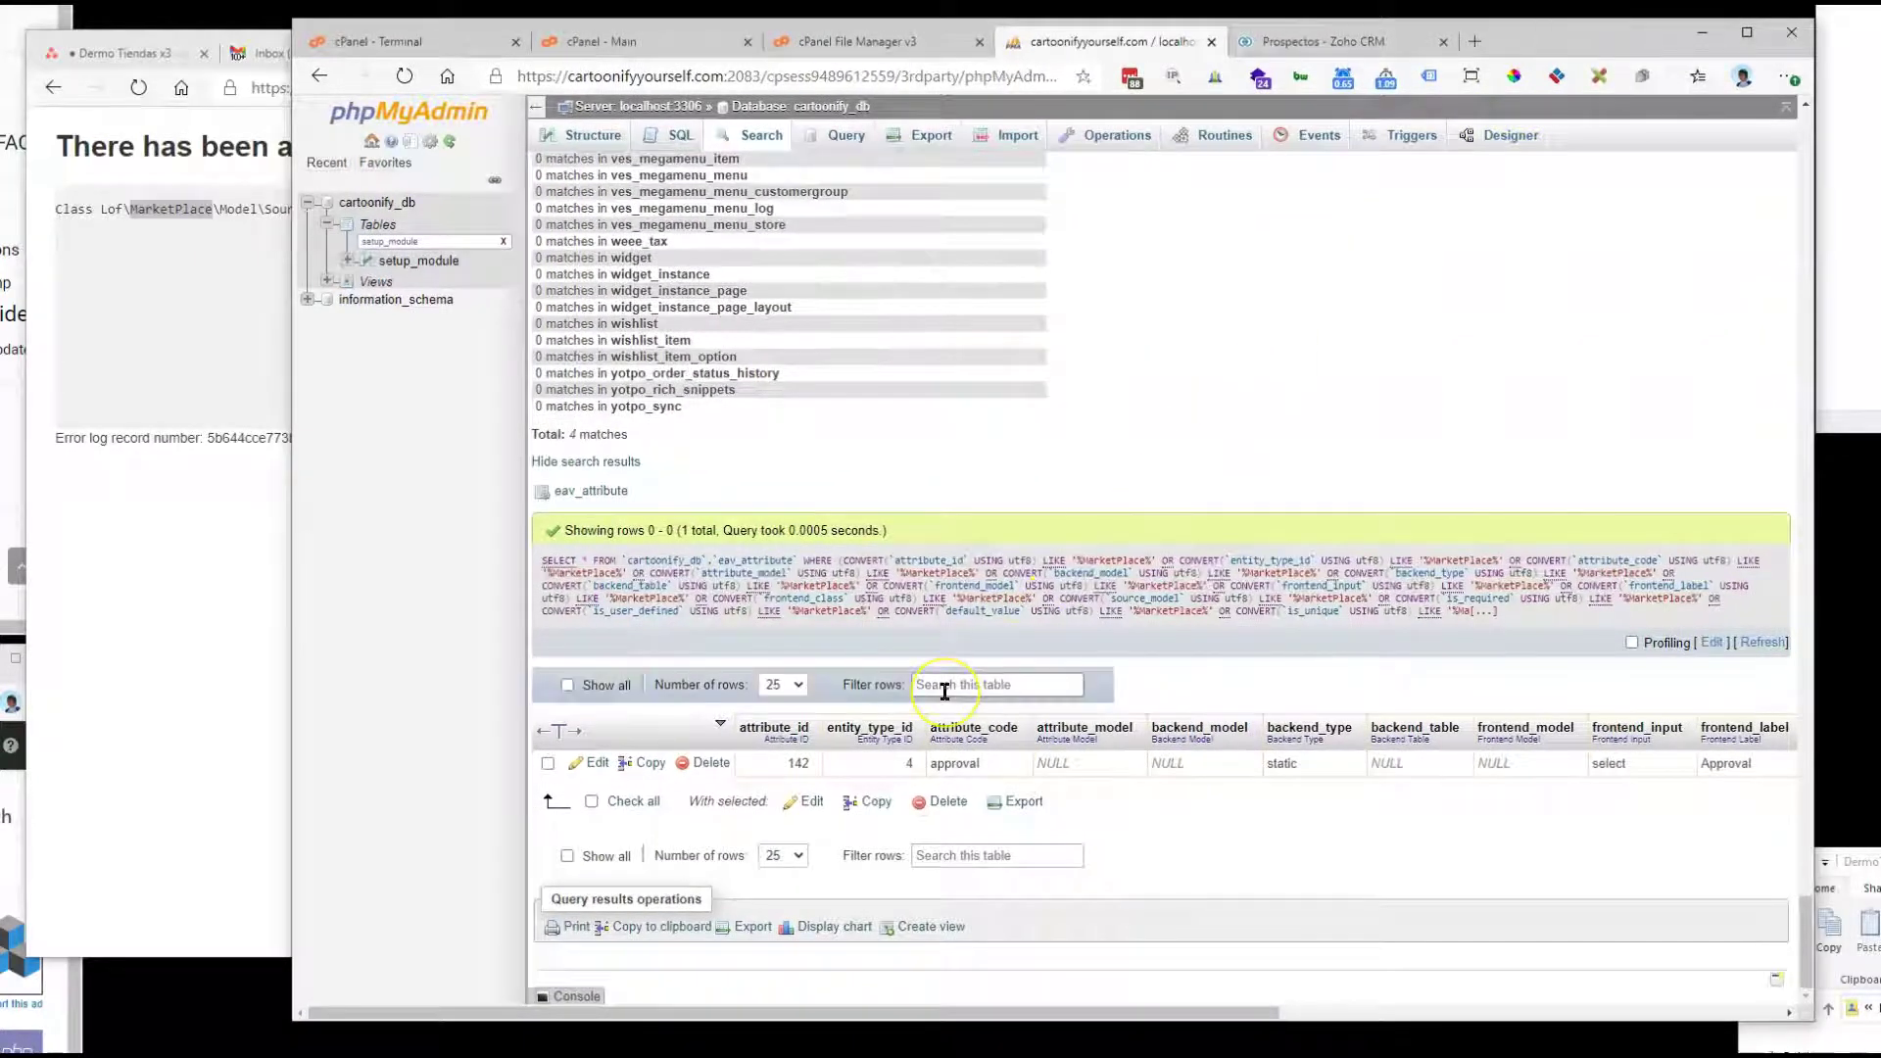
left_click_drag(760, 1012, 680, 1007)
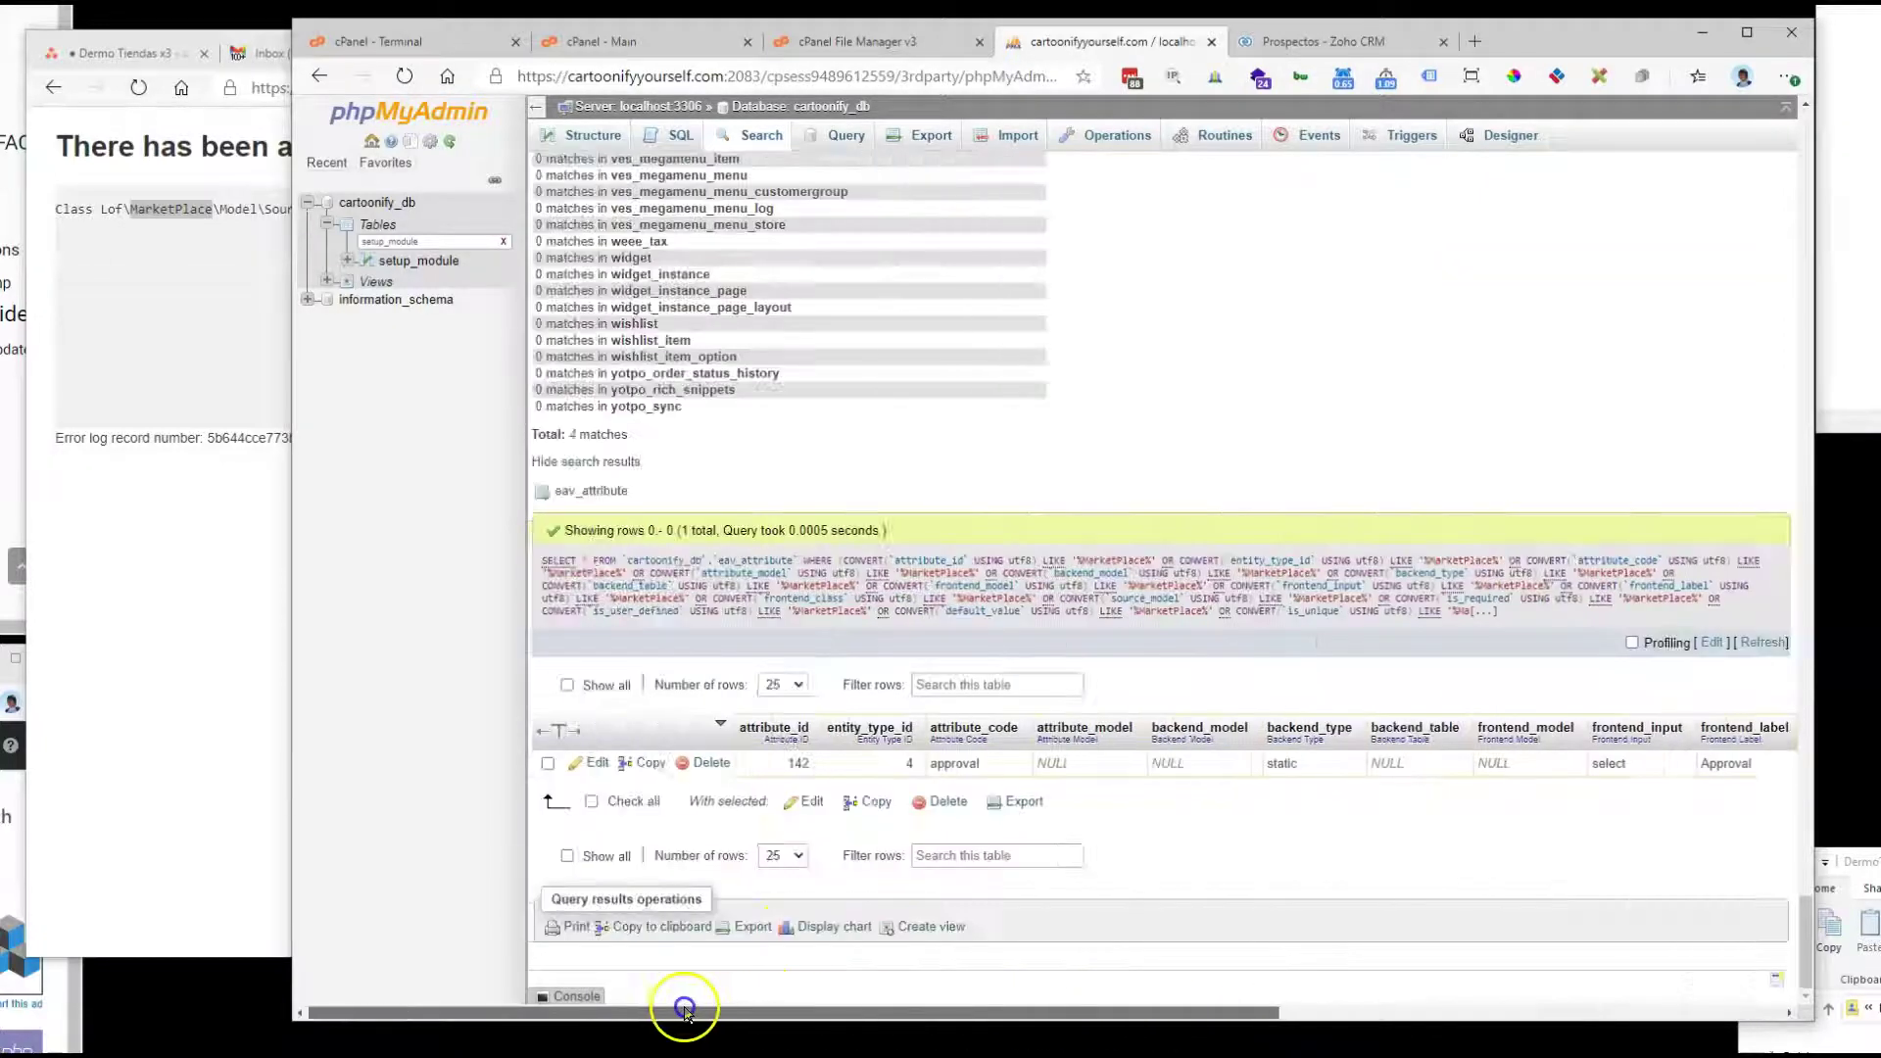
left_click(703, 762)
left_click(1074, 596)
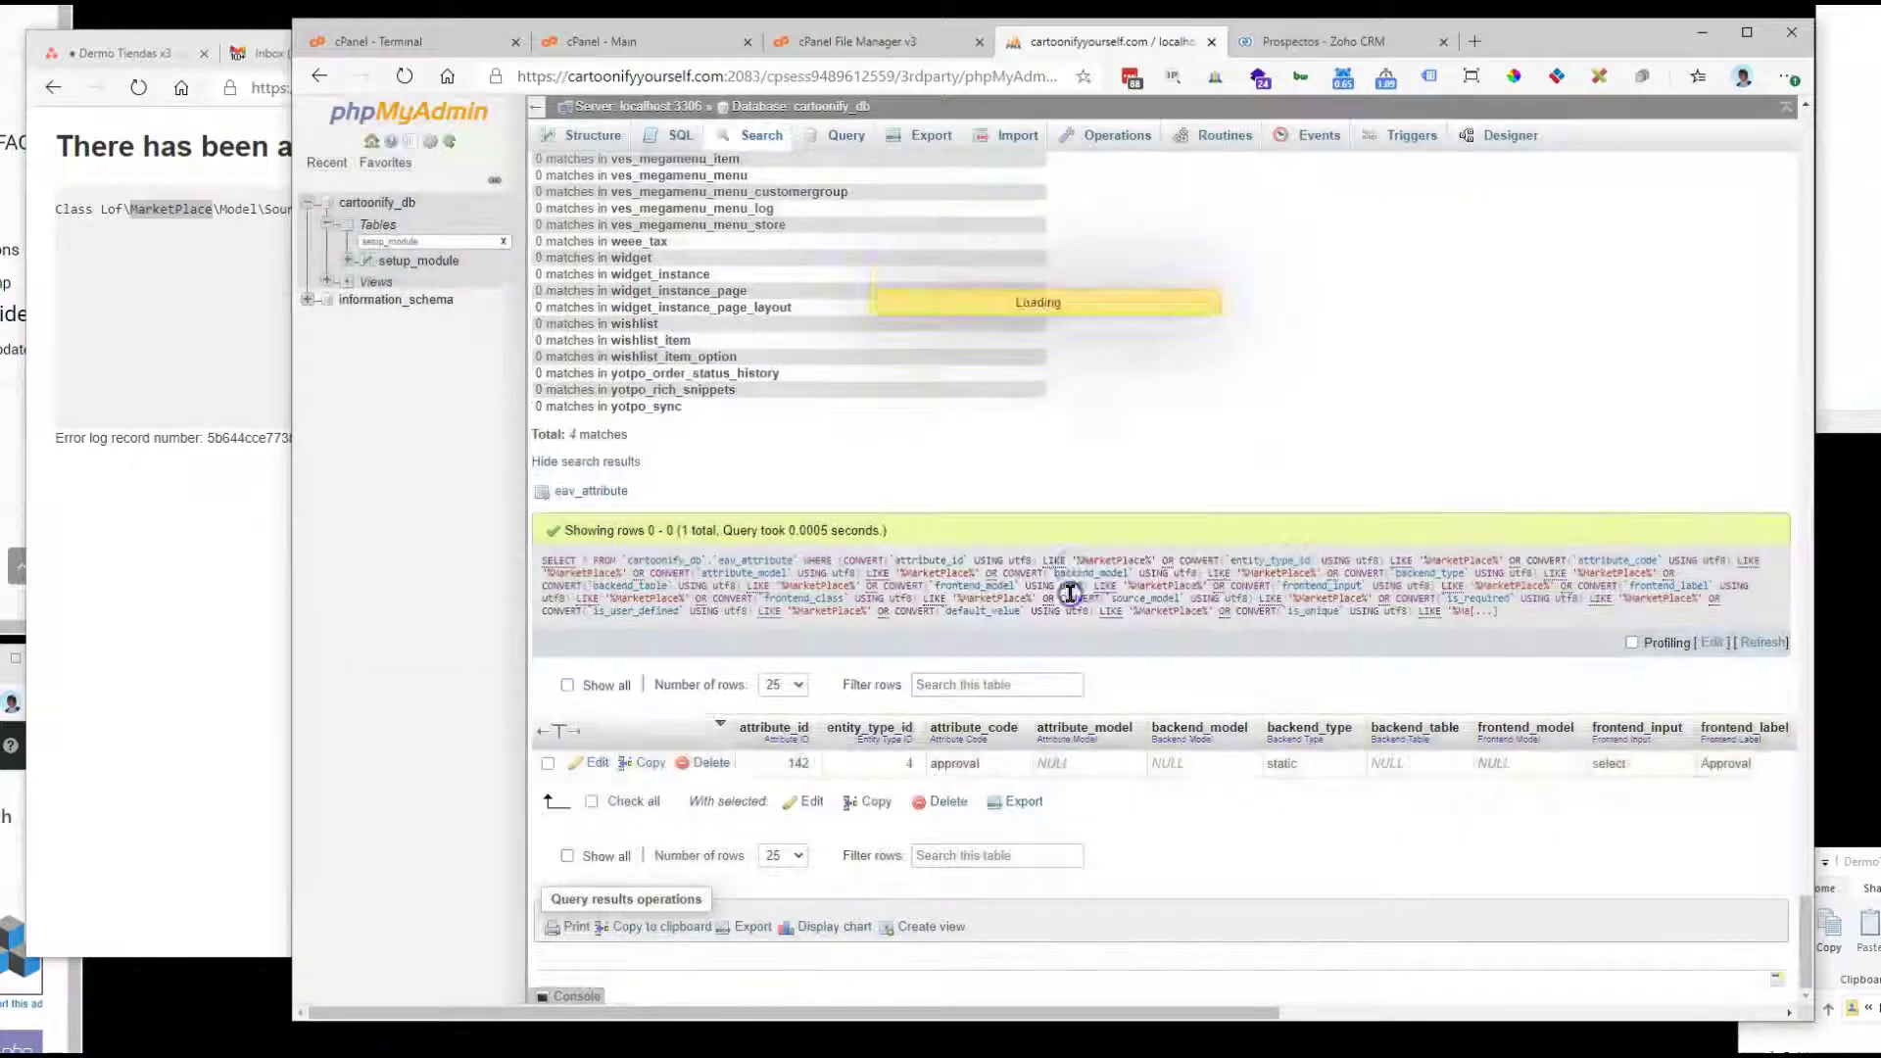
left_click(1805, 131)
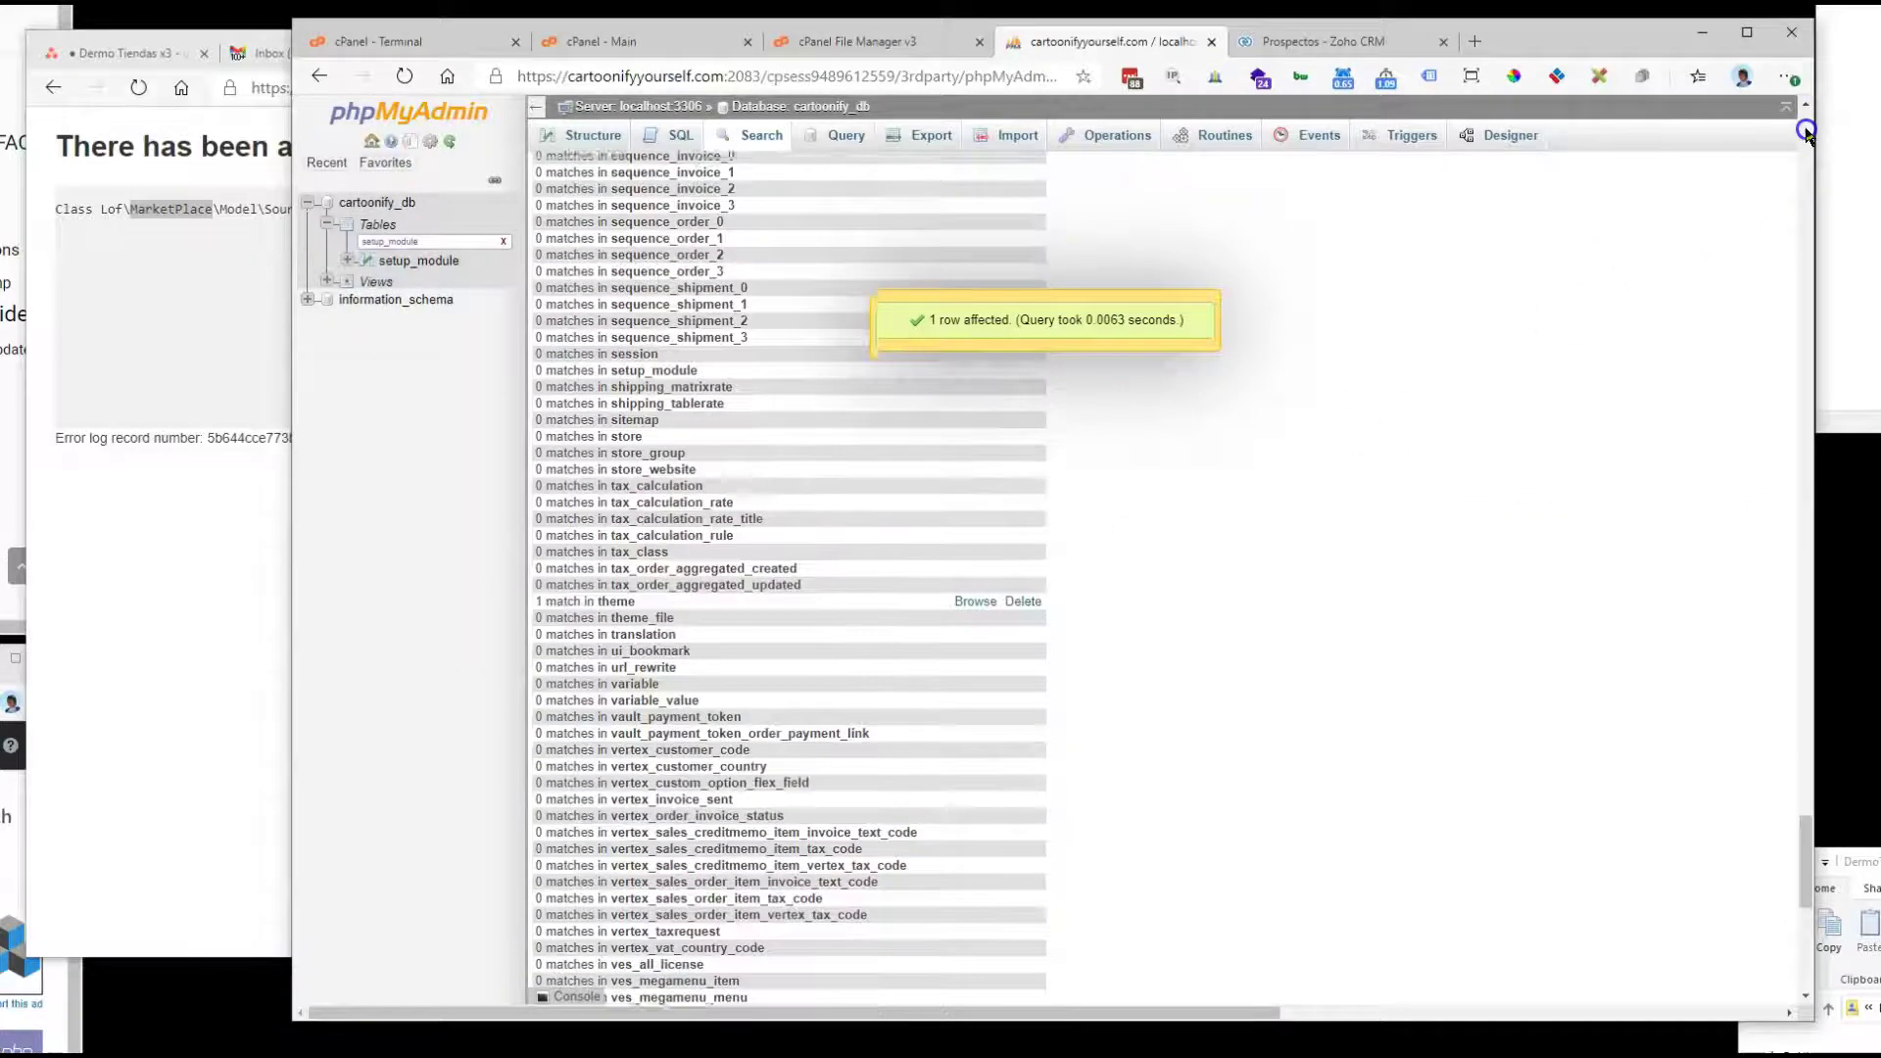
Step: List the admin_user rows matching MarketPlace, then reveal the Magento error page
scroll(1777, 174, "up", 2)
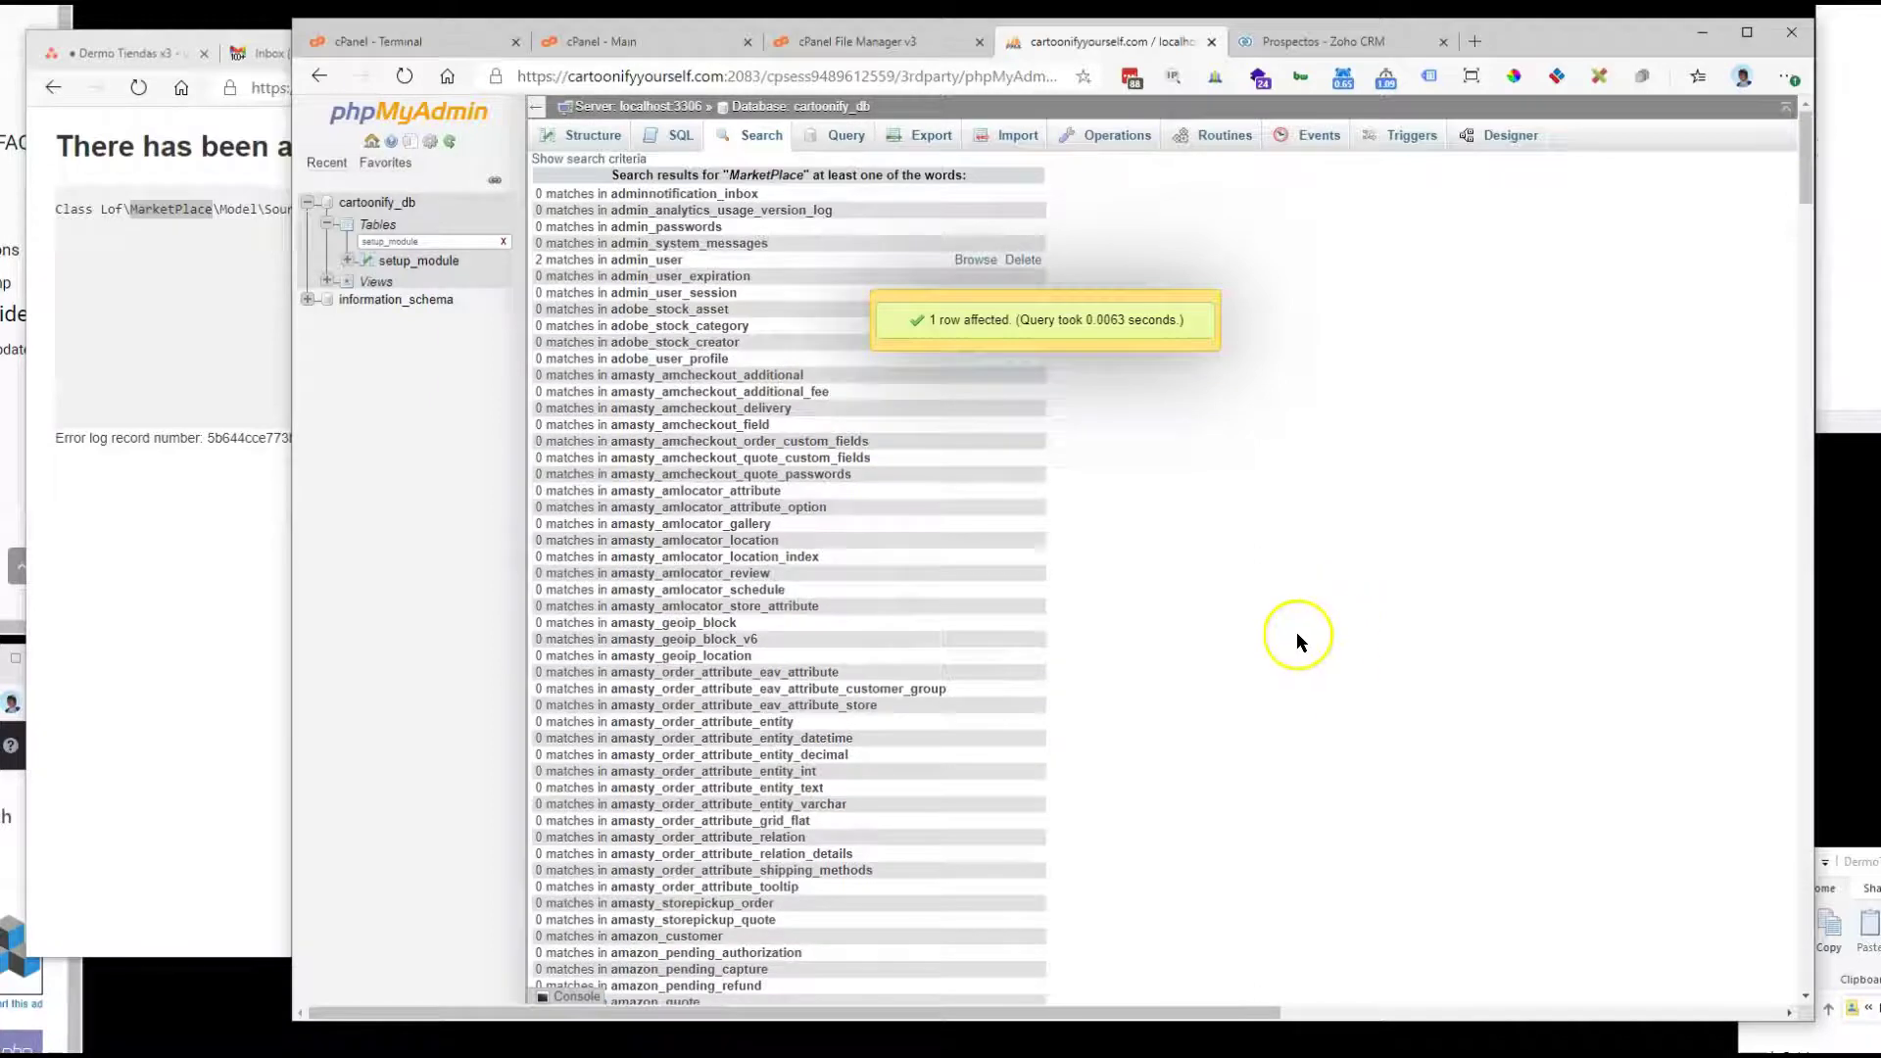
left_click(976, 259)
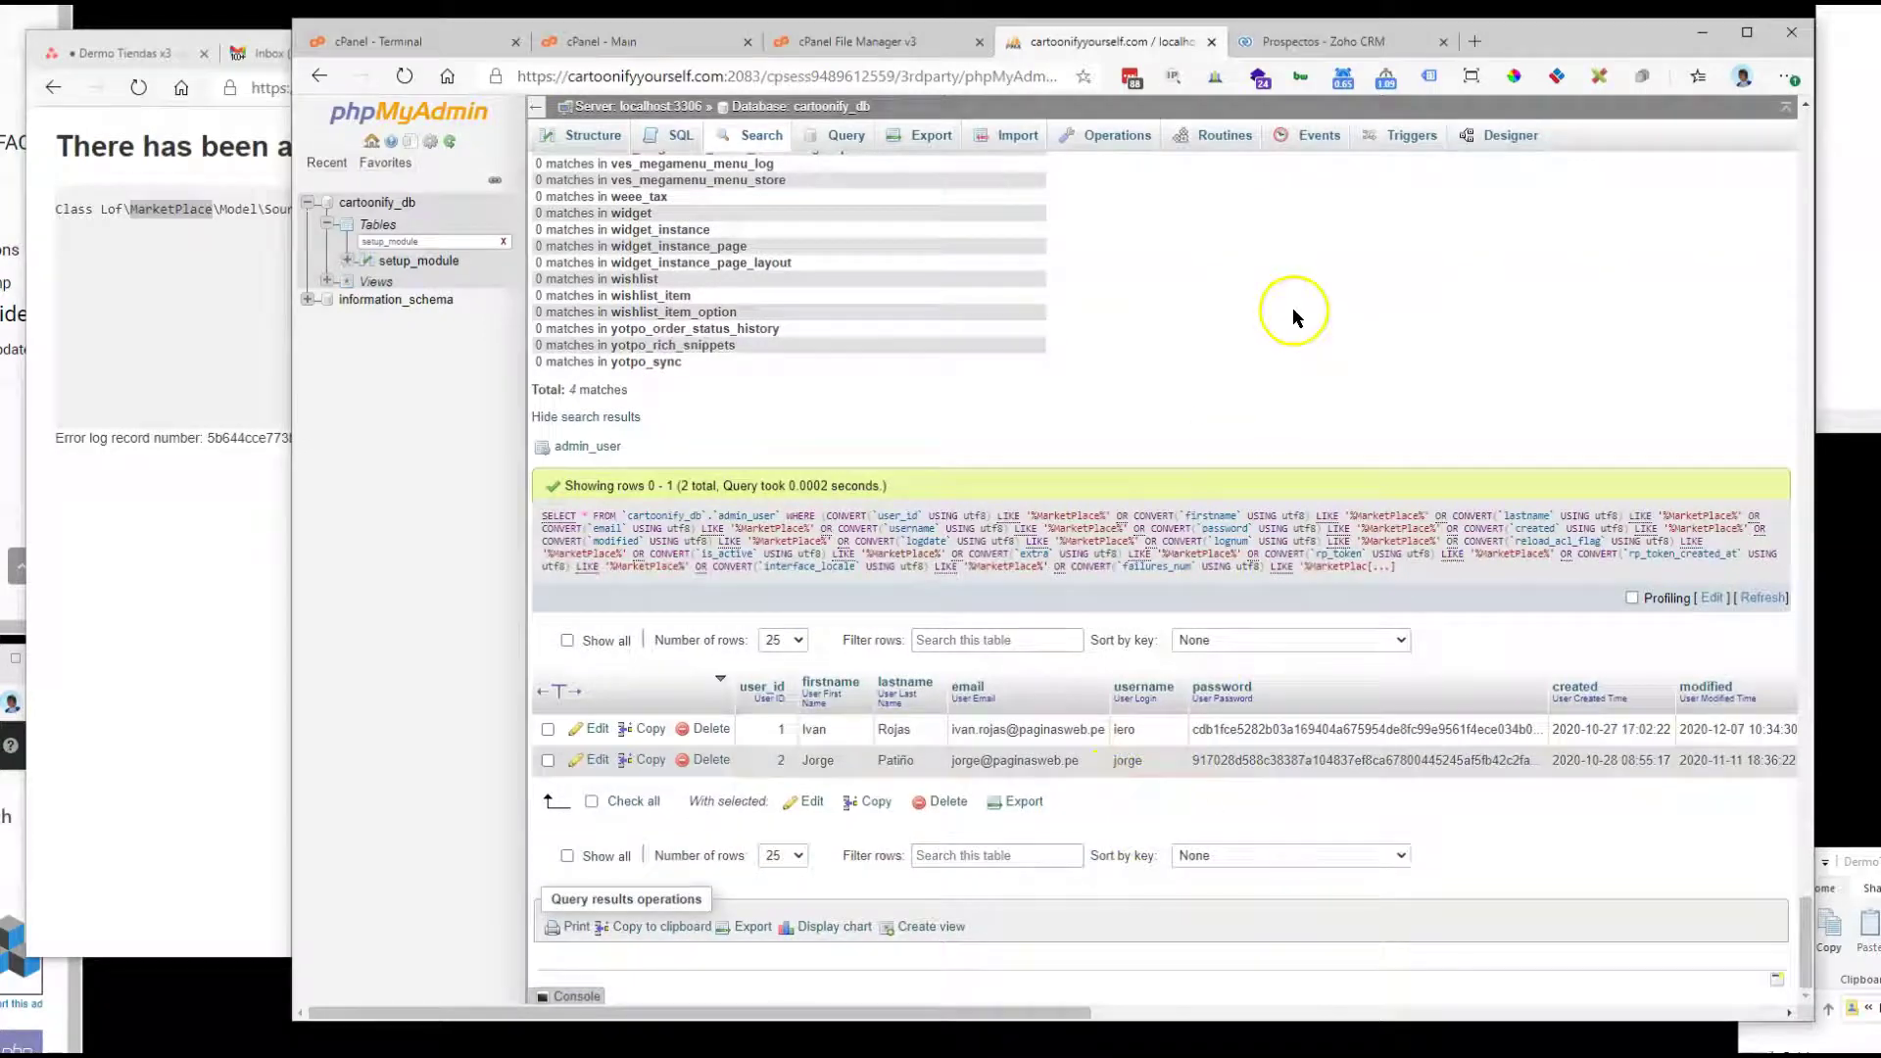
left_click_drag(1514, 34, 1480, 385)
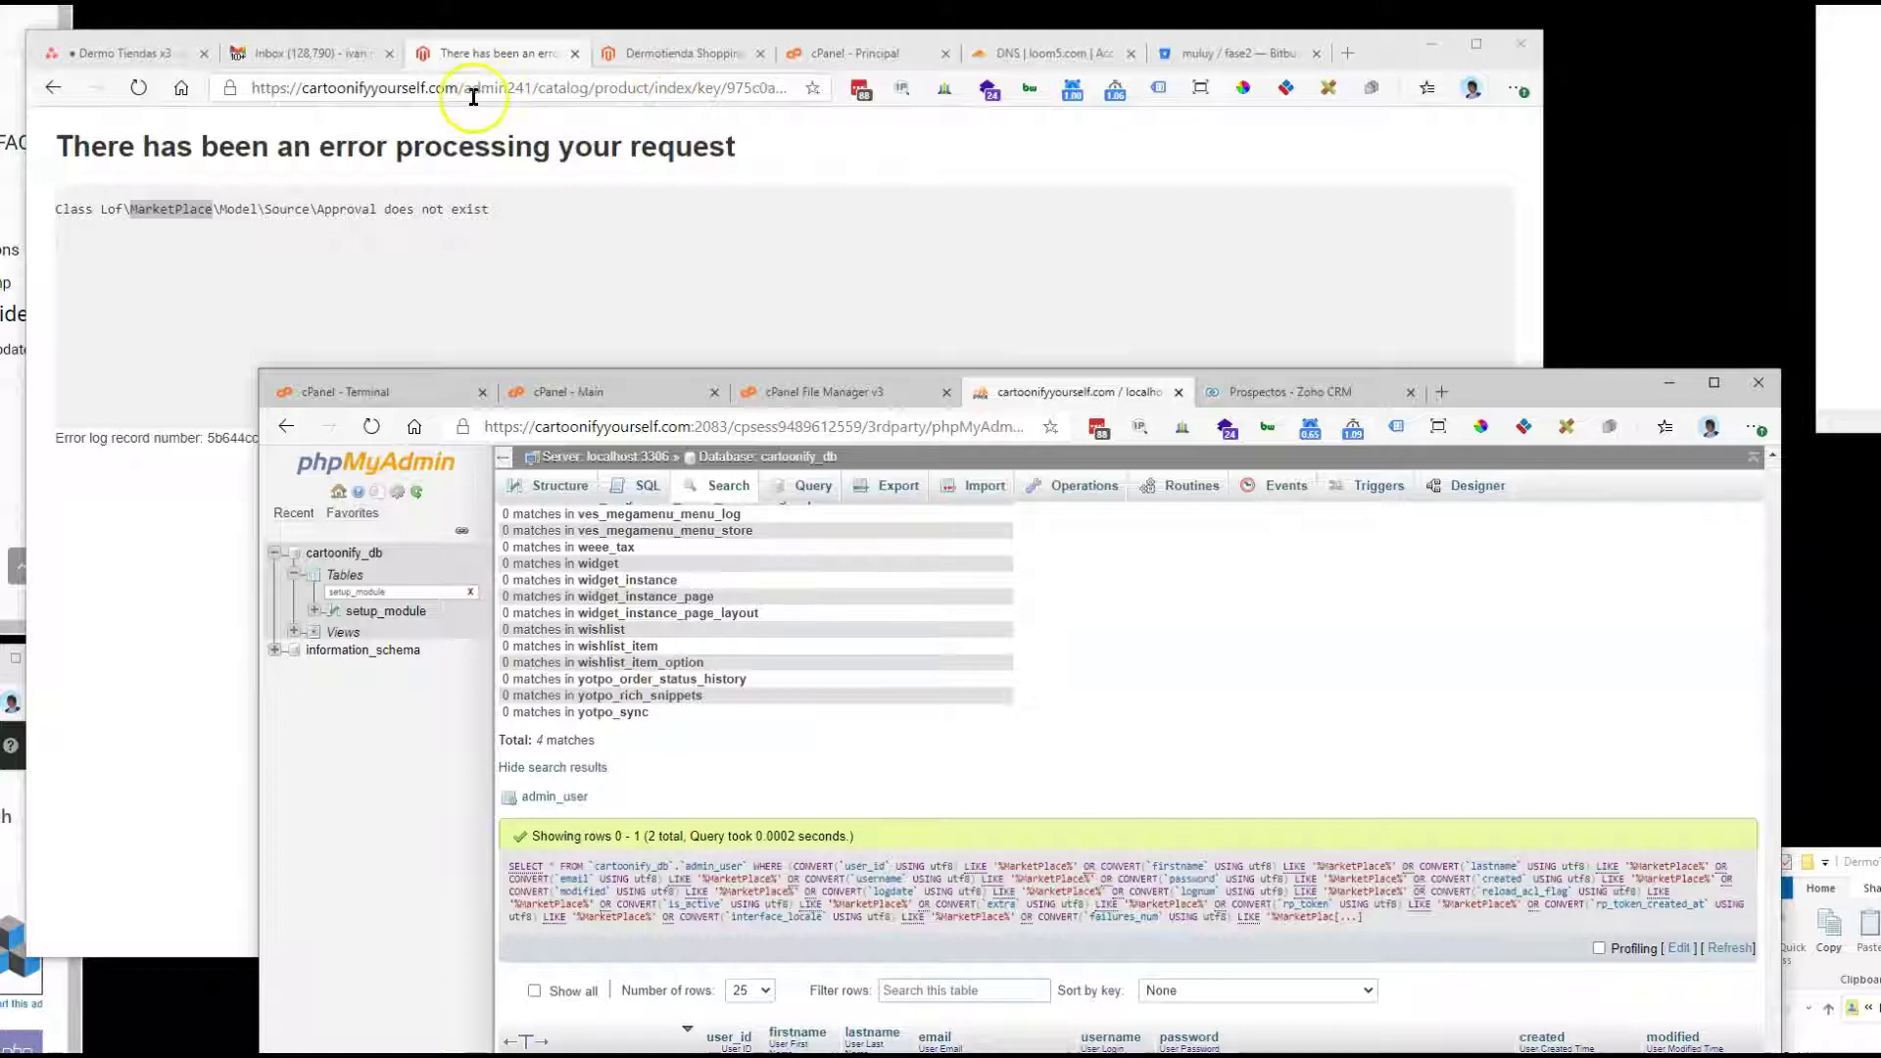
Step: Load the admin241 dashboard address and go to System > All Users
left_click(541, 91)
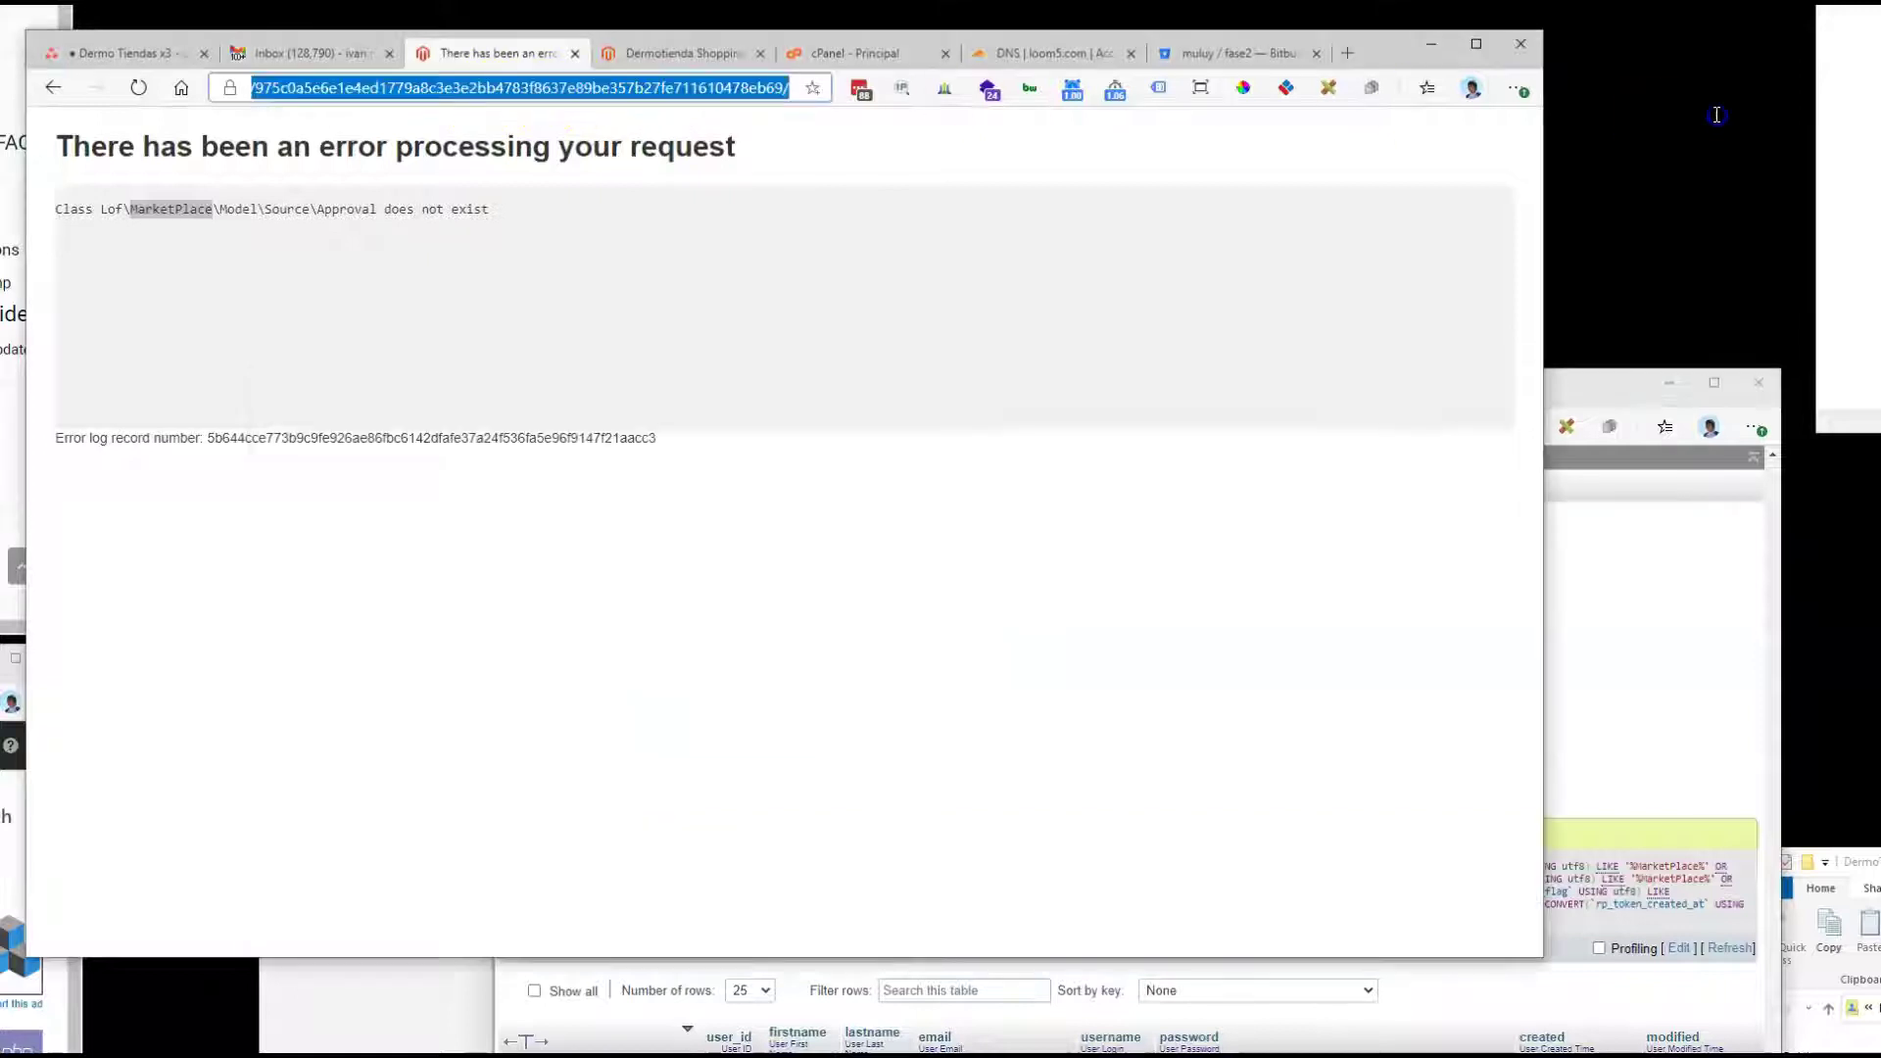
type("https://cartoonifyyourself.com/admin241/")
key("Return")
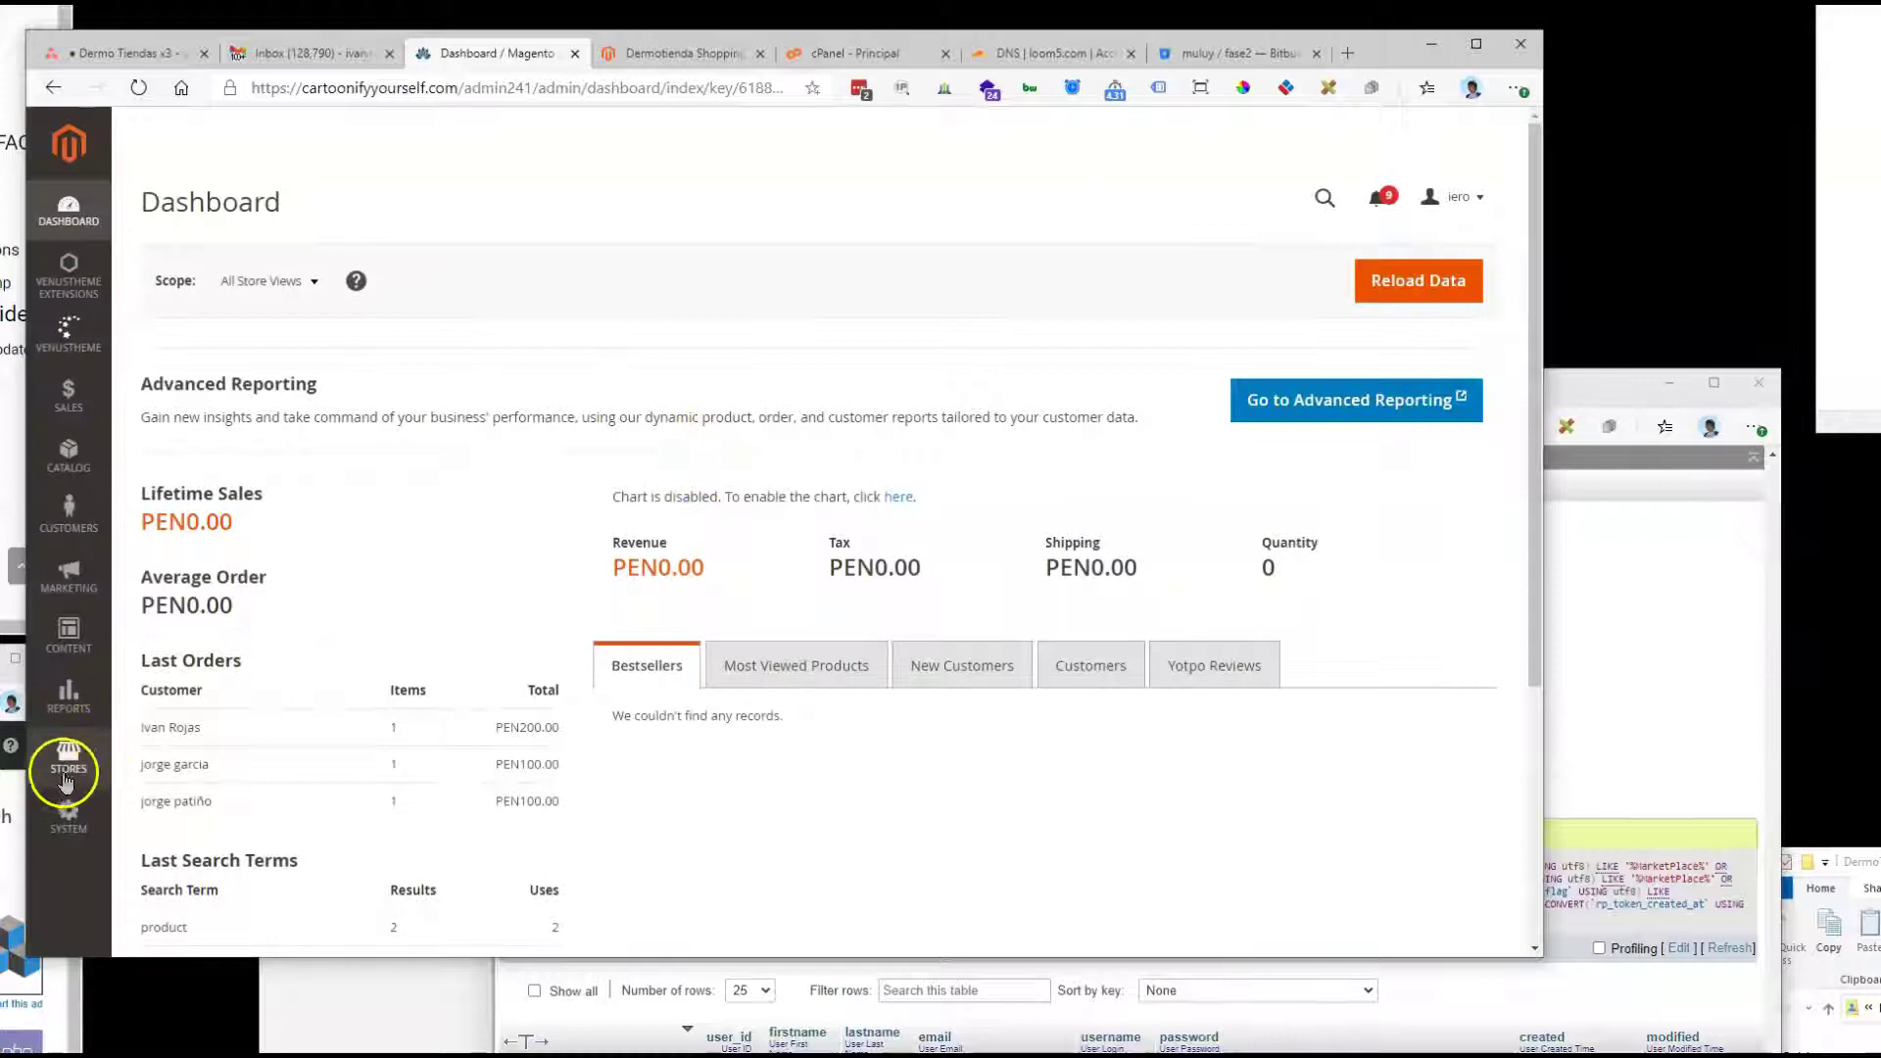
left_click(67, 746)
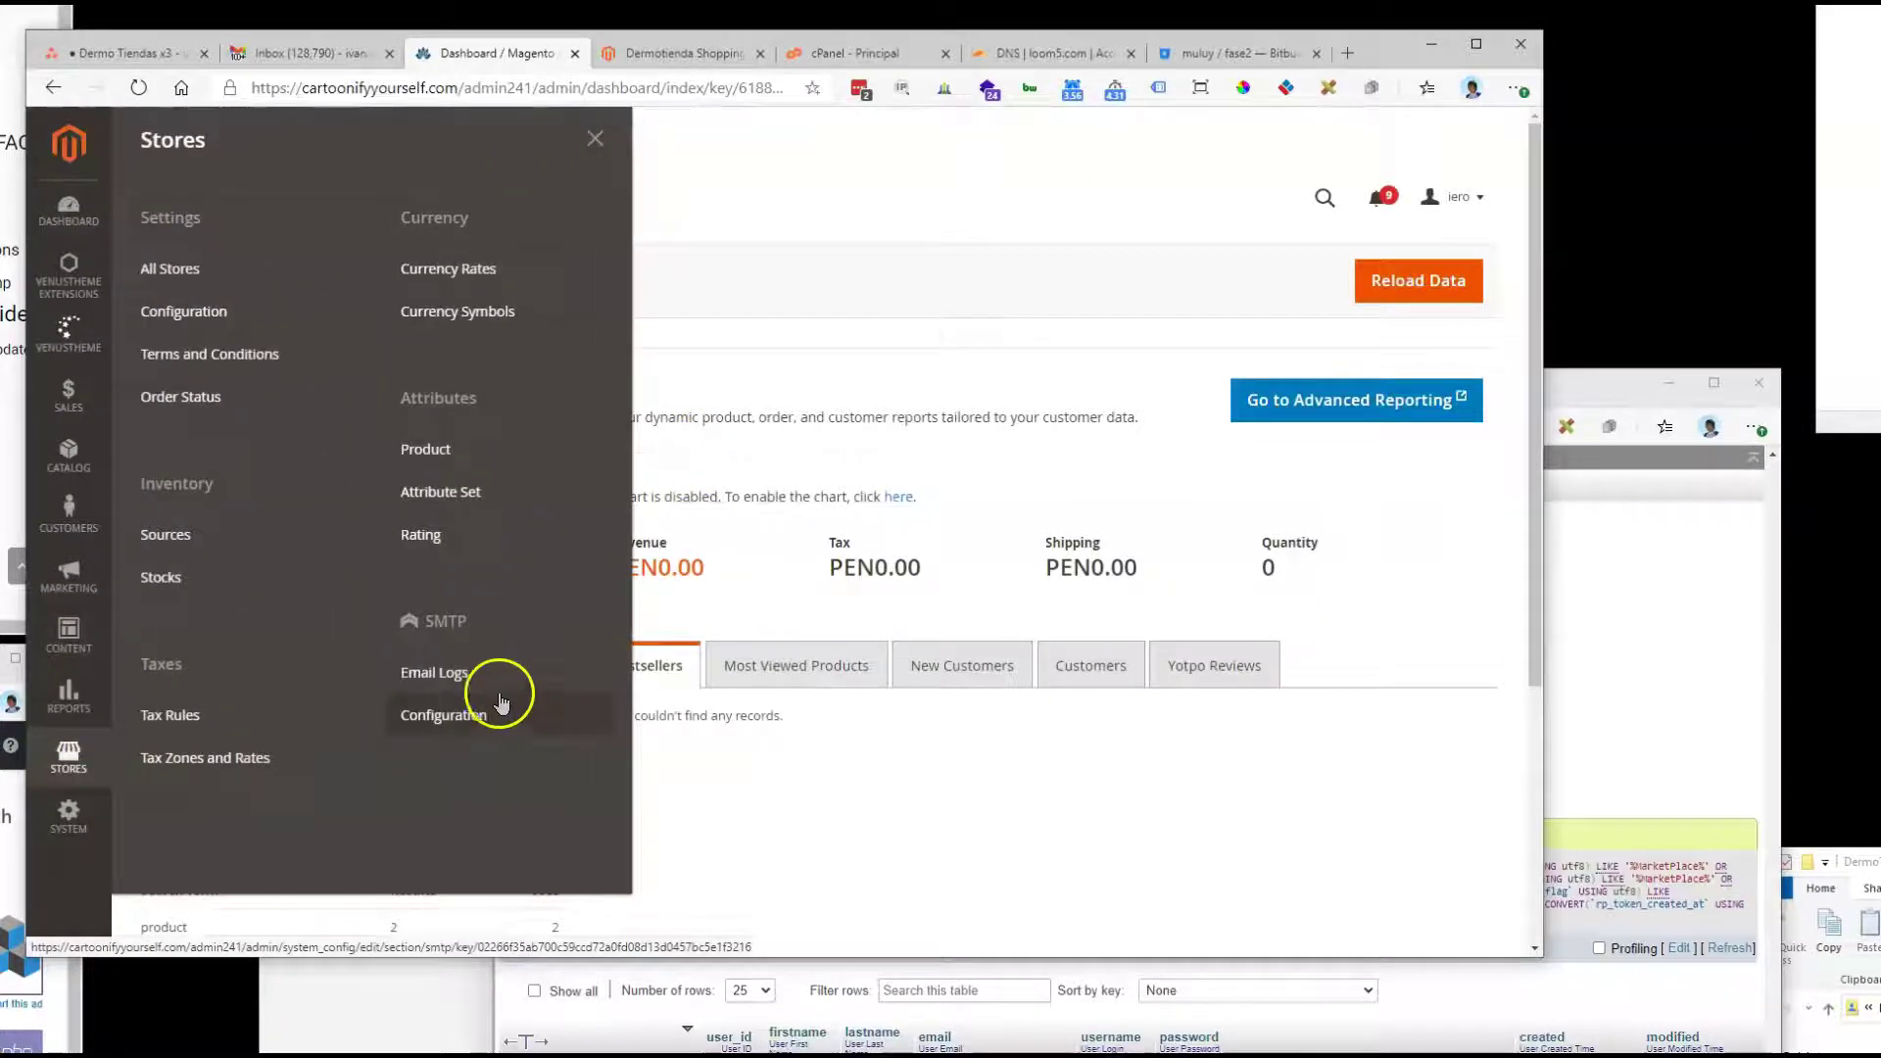
left_click(68, 698)
left_click(64, 629)
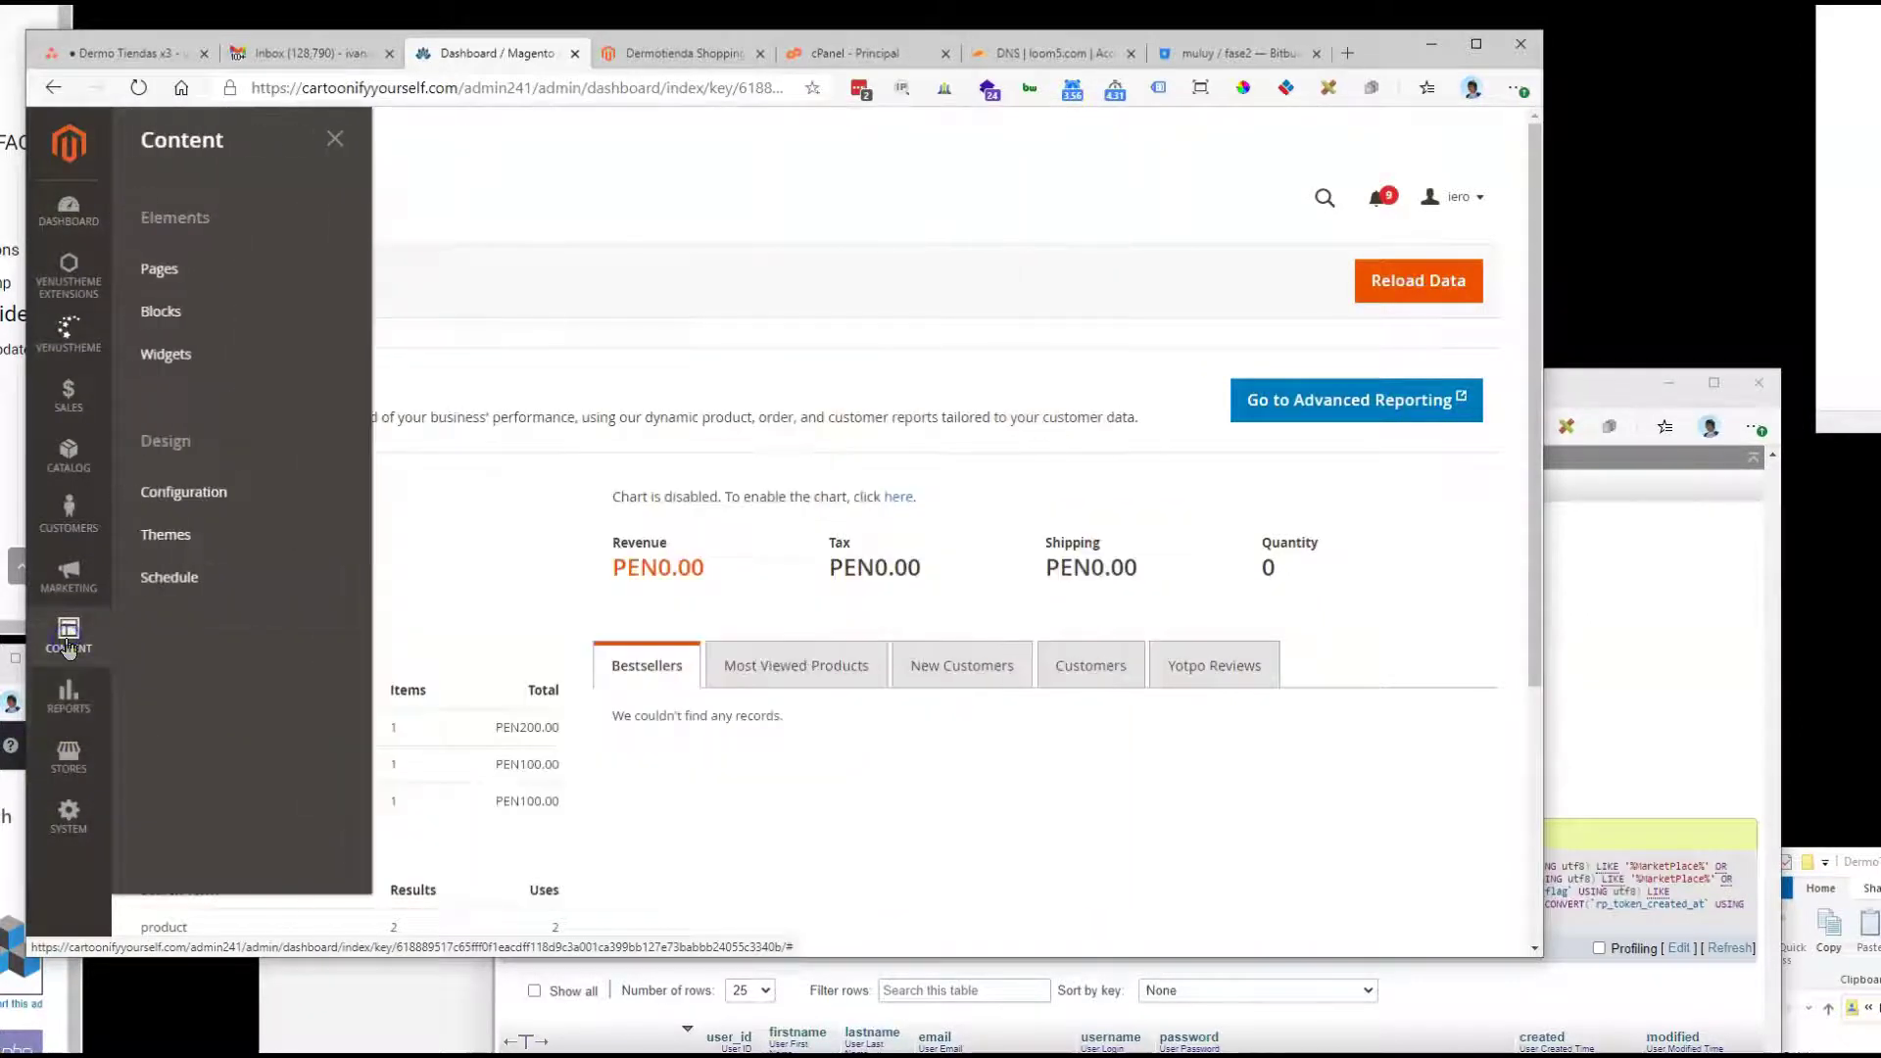
left_click(66, 813)
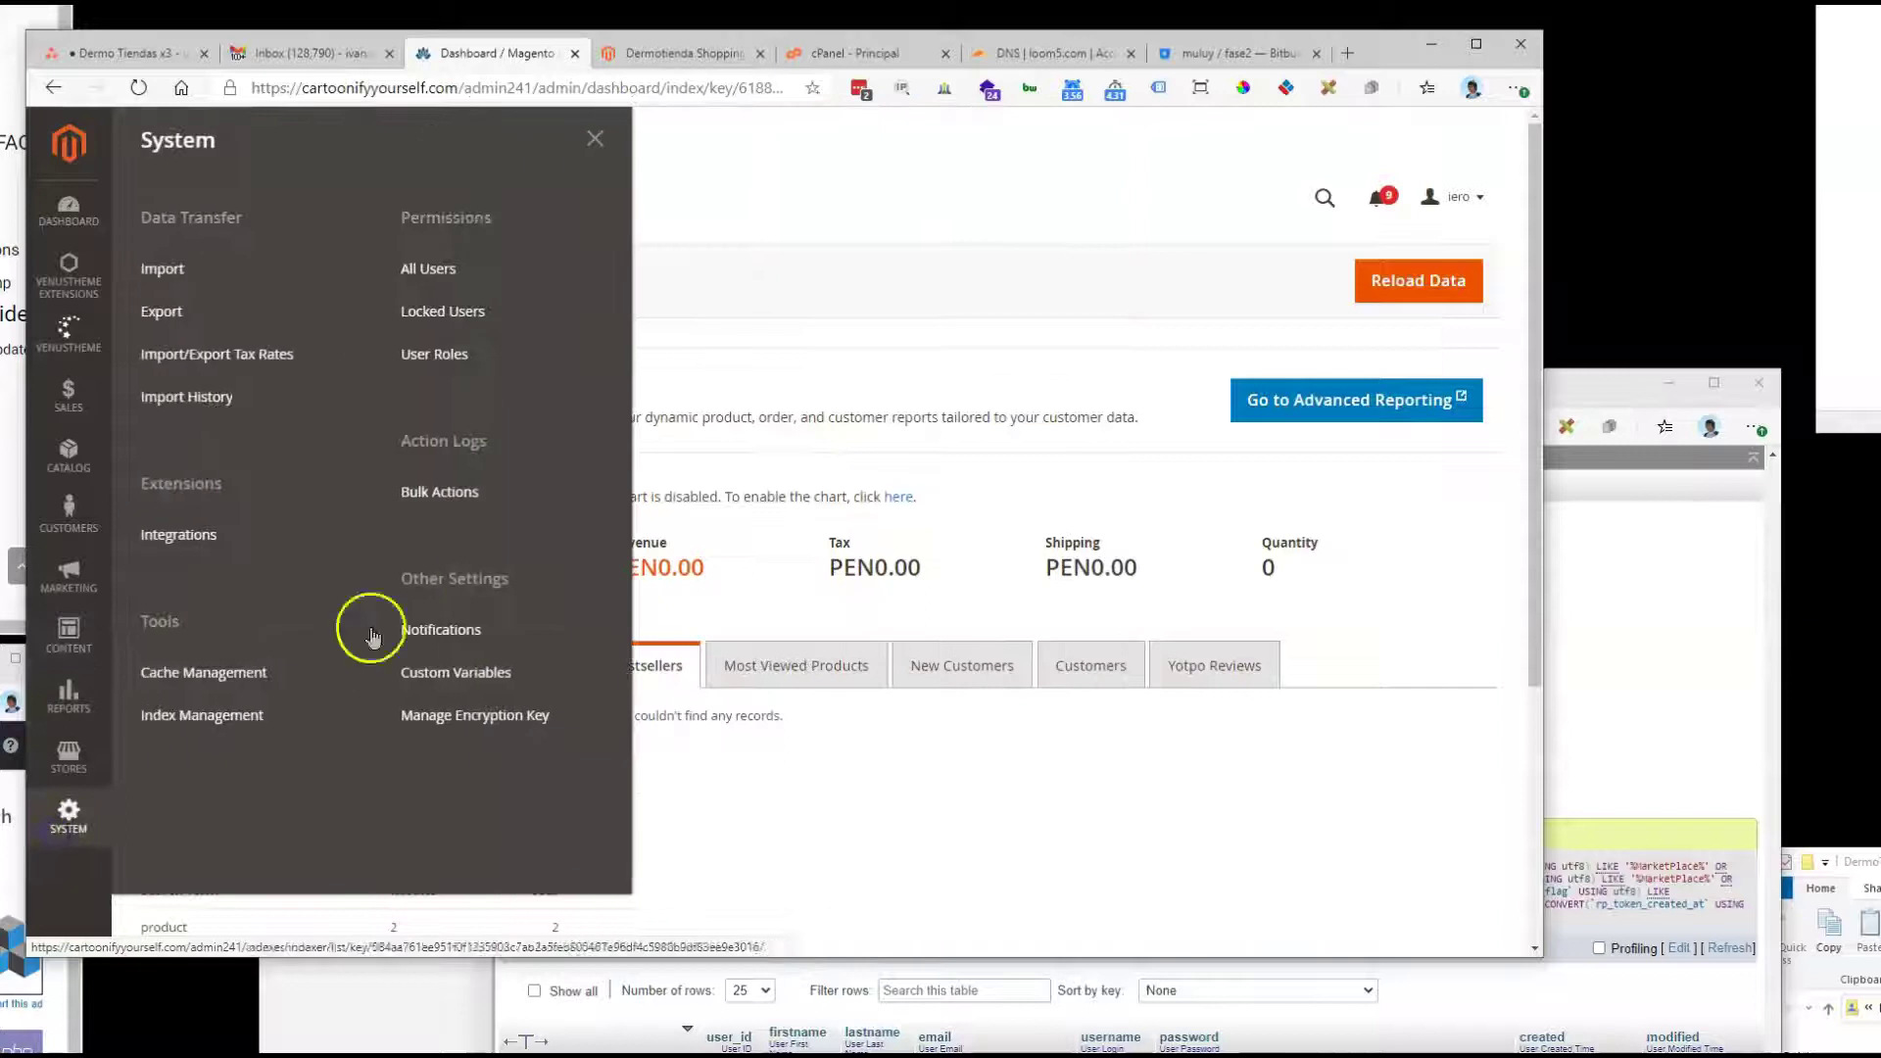
left_click(450, 270)
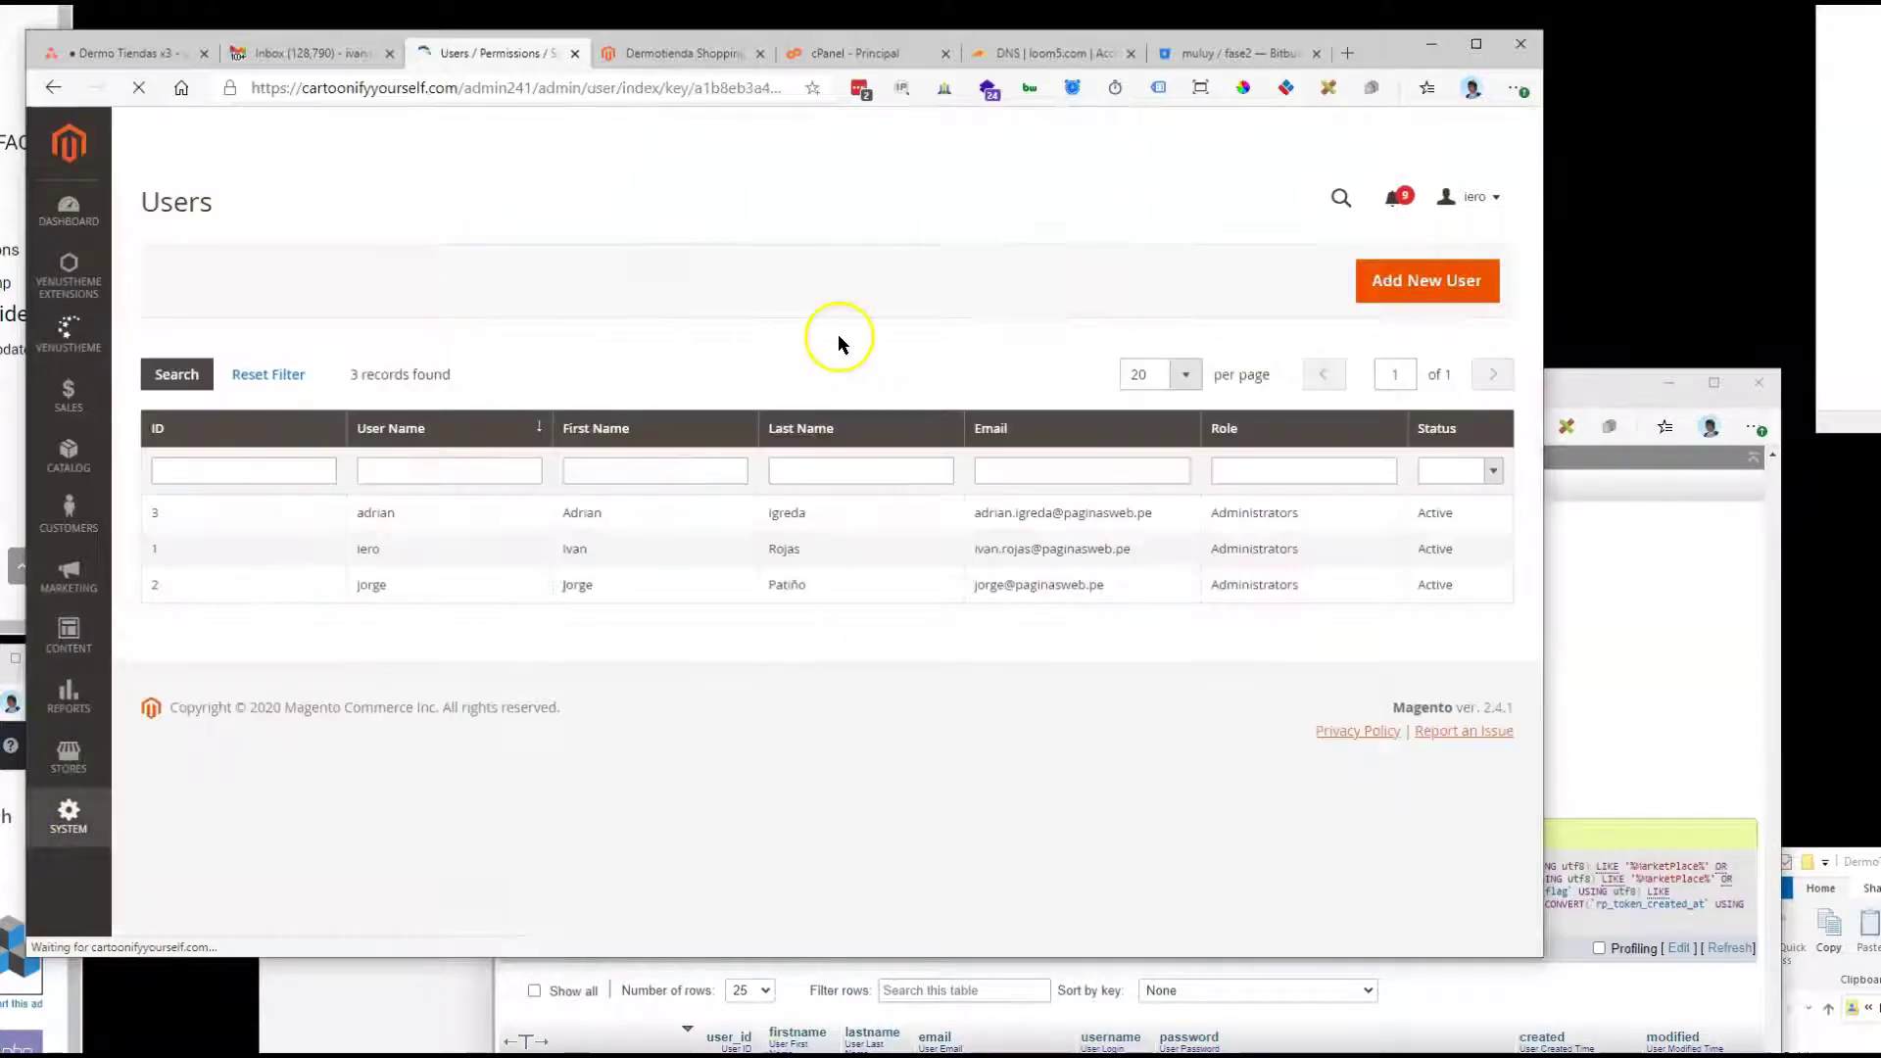
Step: Delete admin user ID 2, authorising with the current admin password
left_click(882, 586)
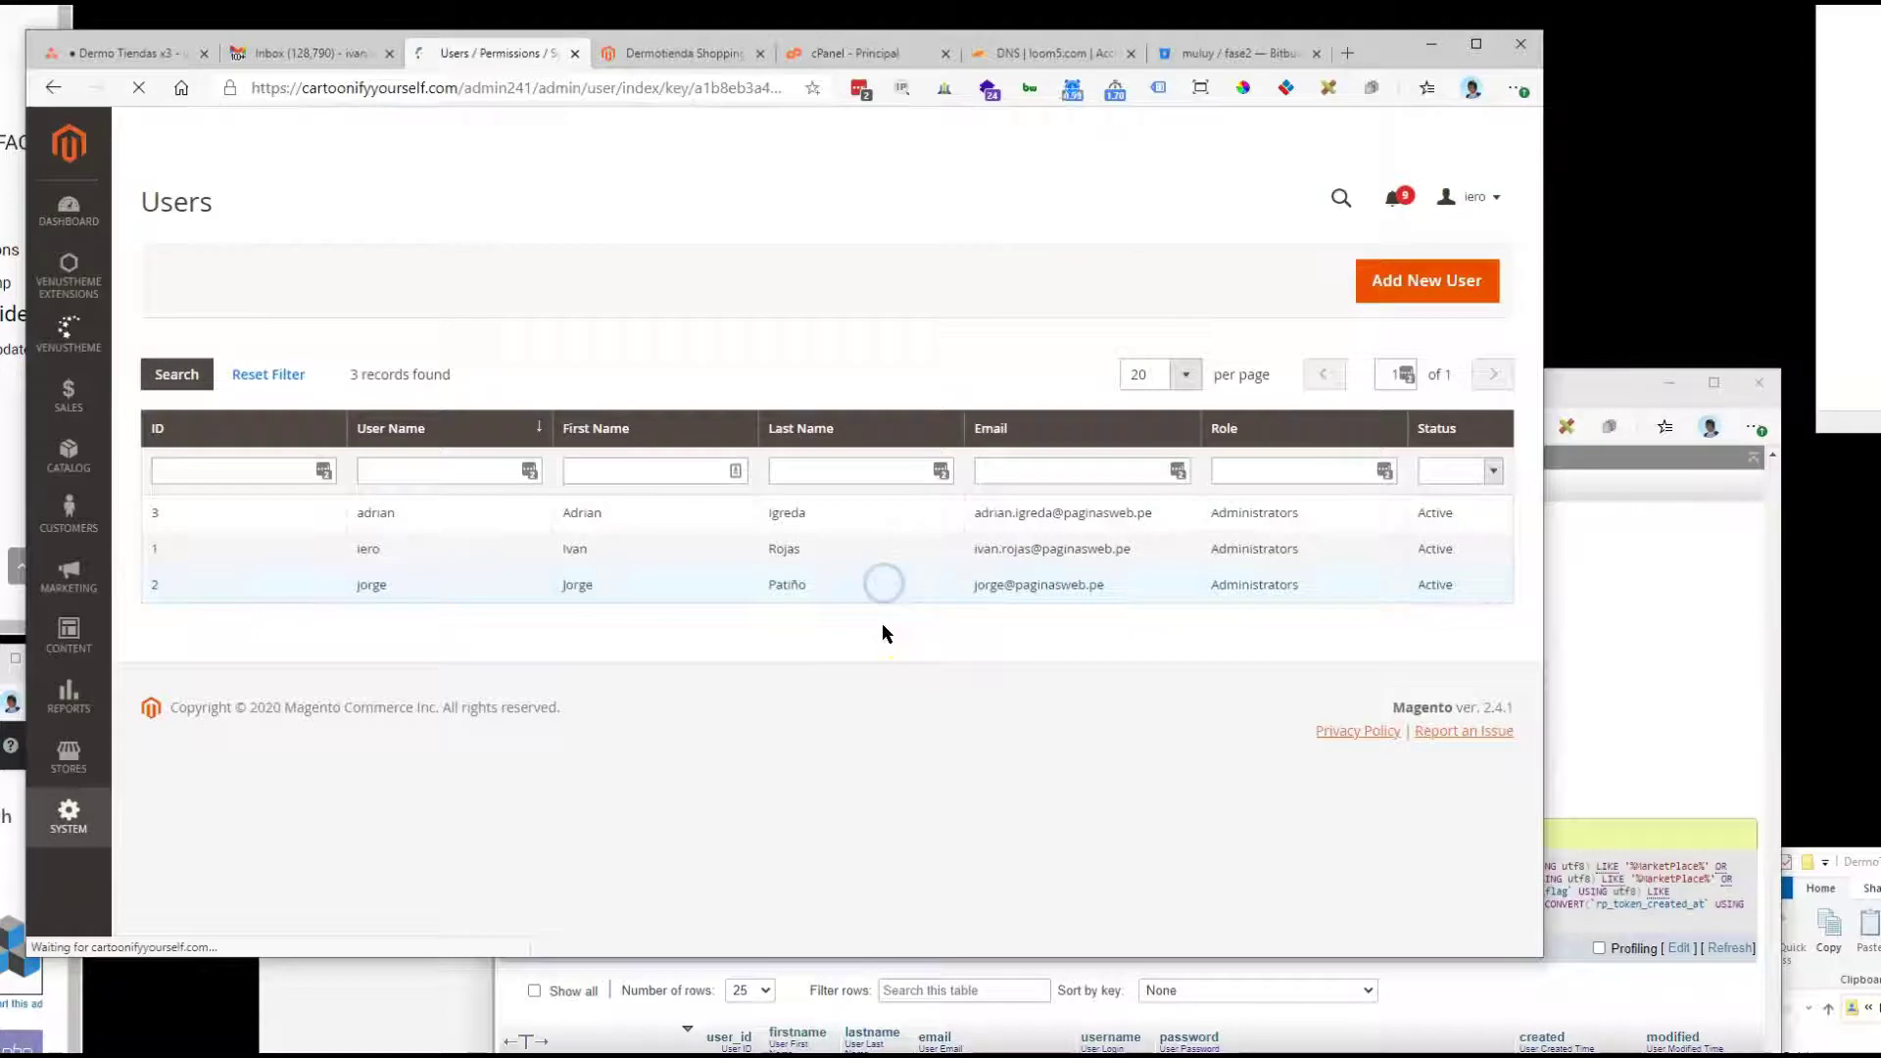
left_click(859, 92)
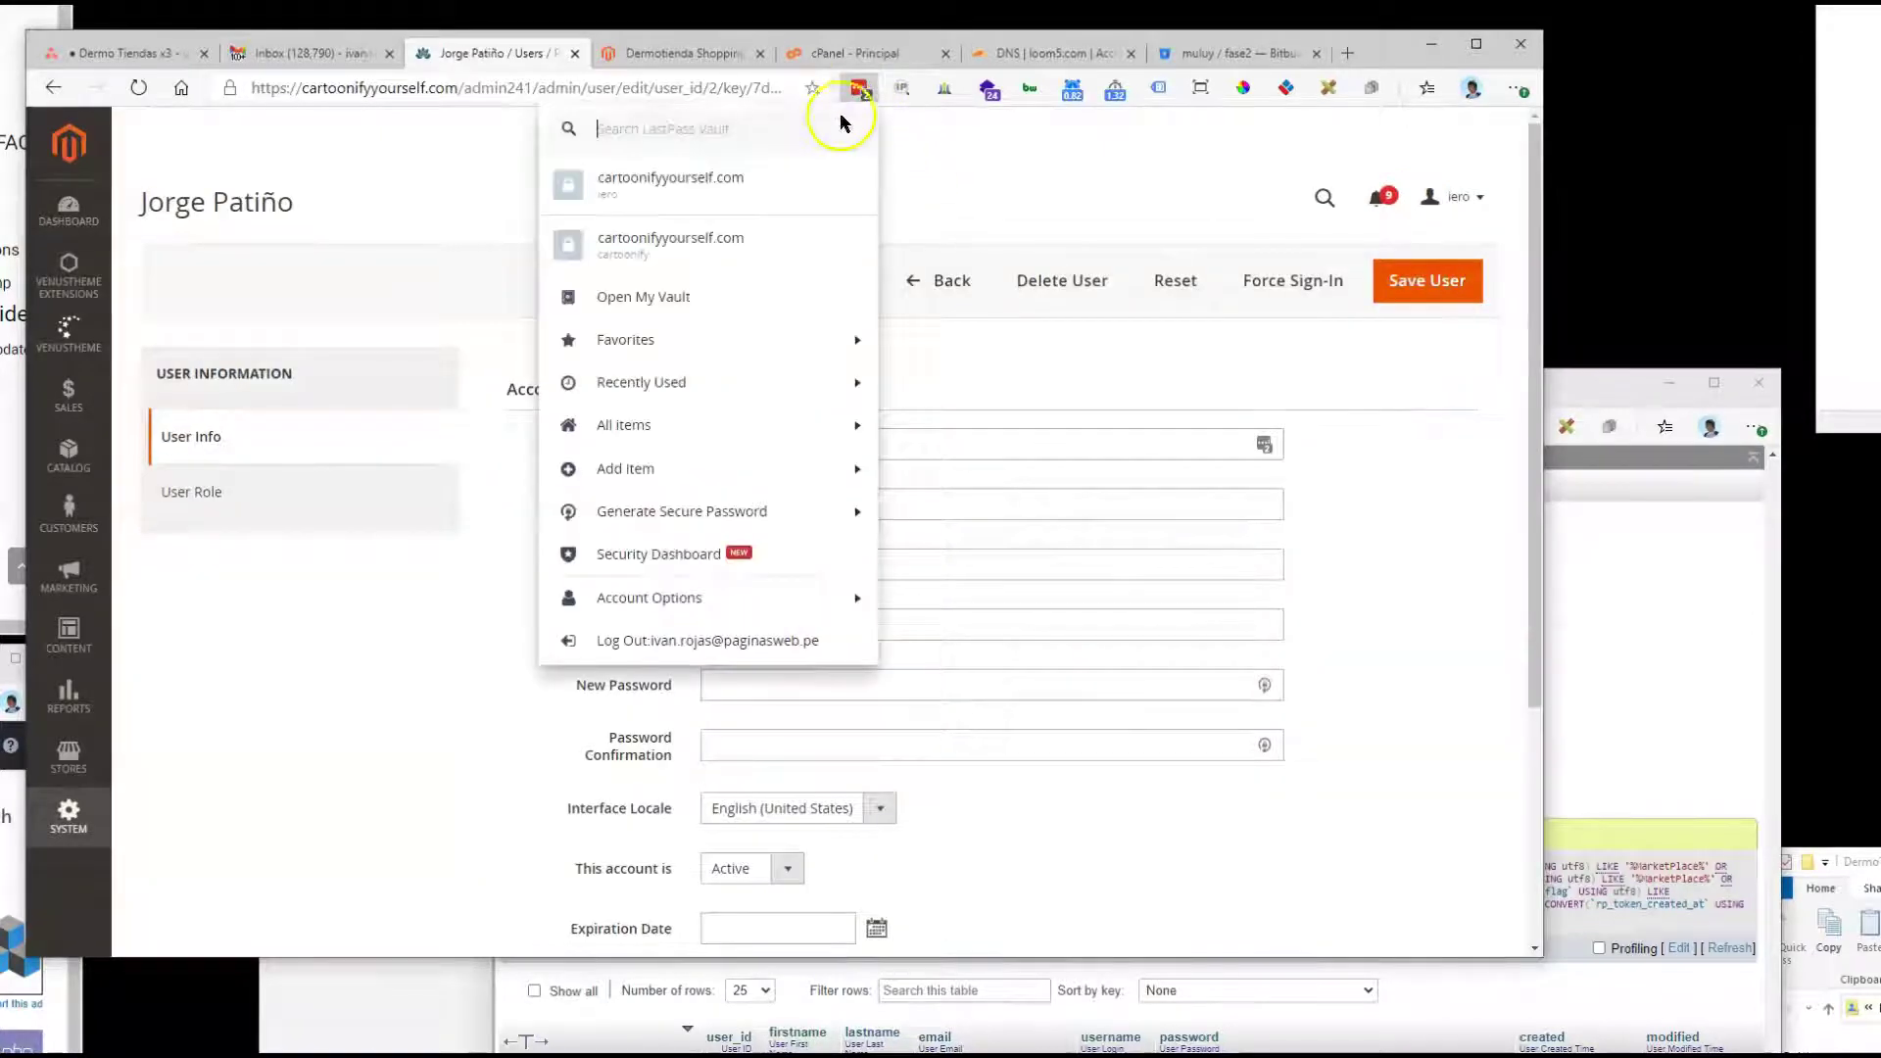
left_click(1405, 542)
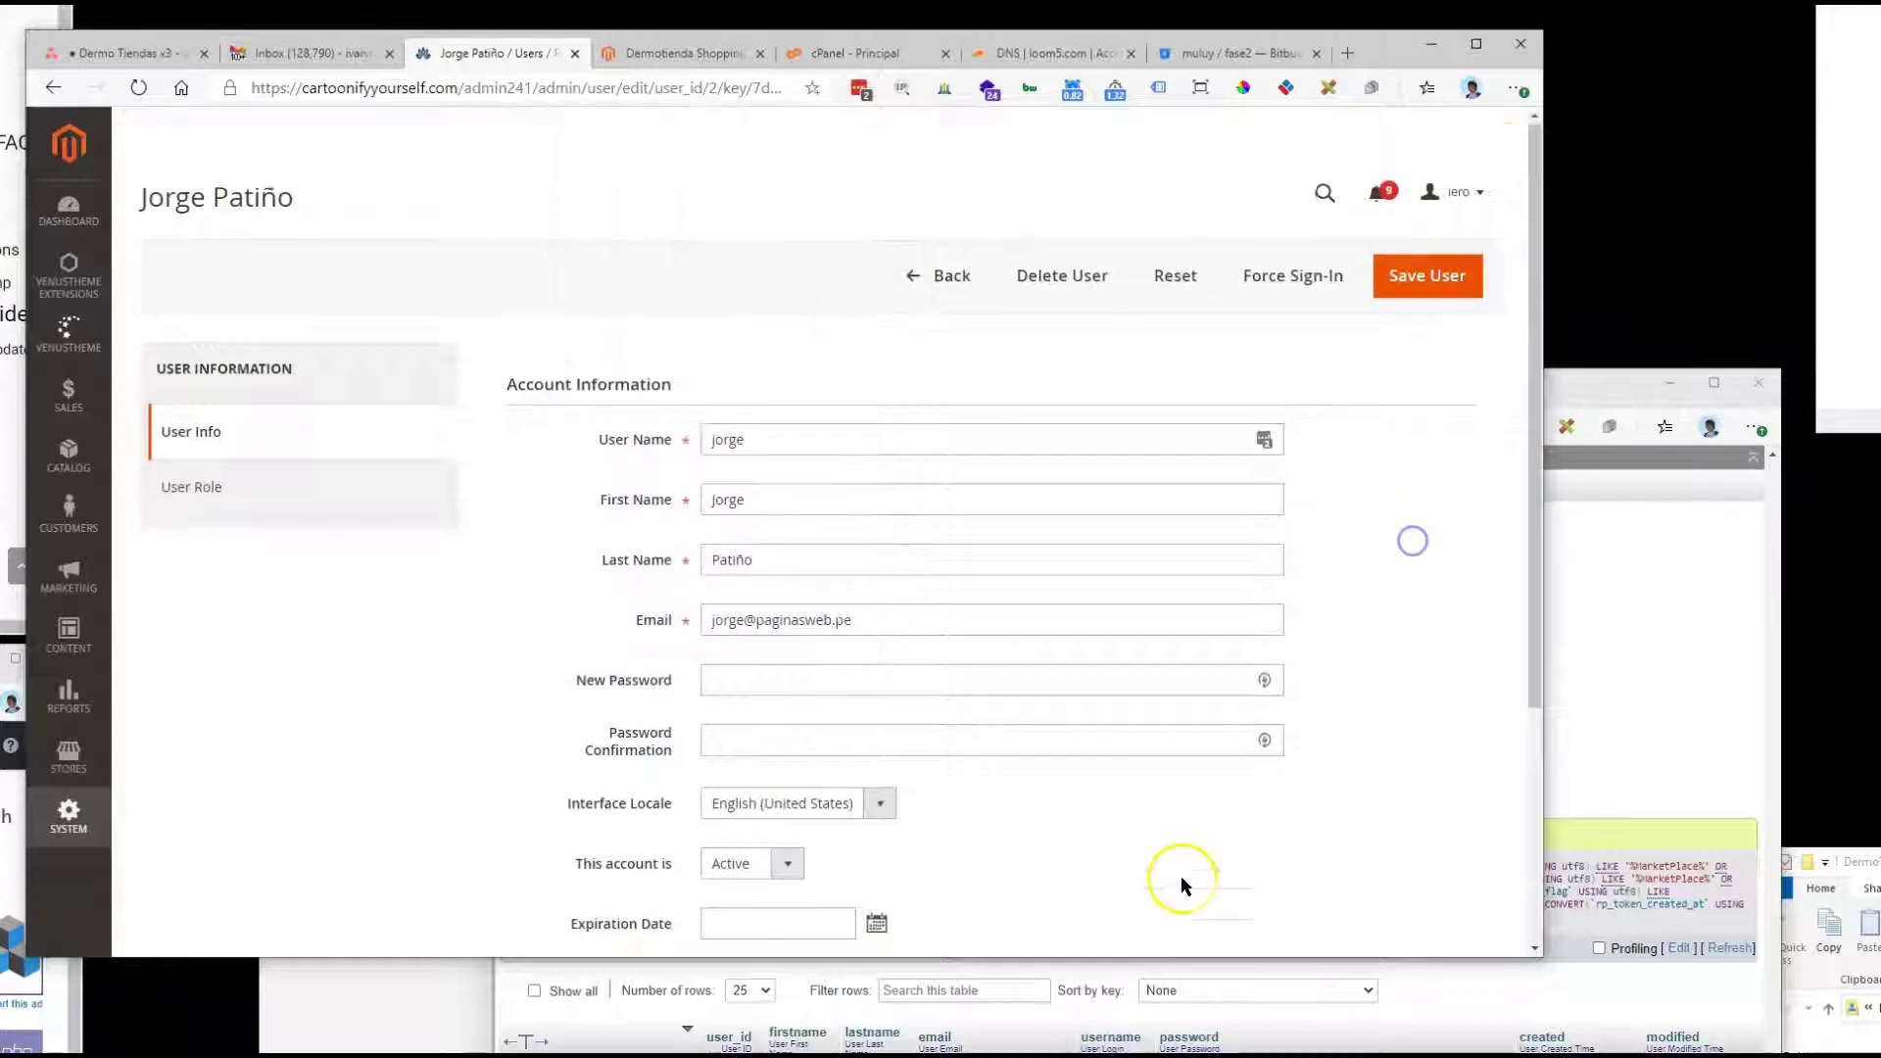
scroll(1183, 882, "down", 3)
left_click(827, 798)
scroll(1354, 761, "up", 3)
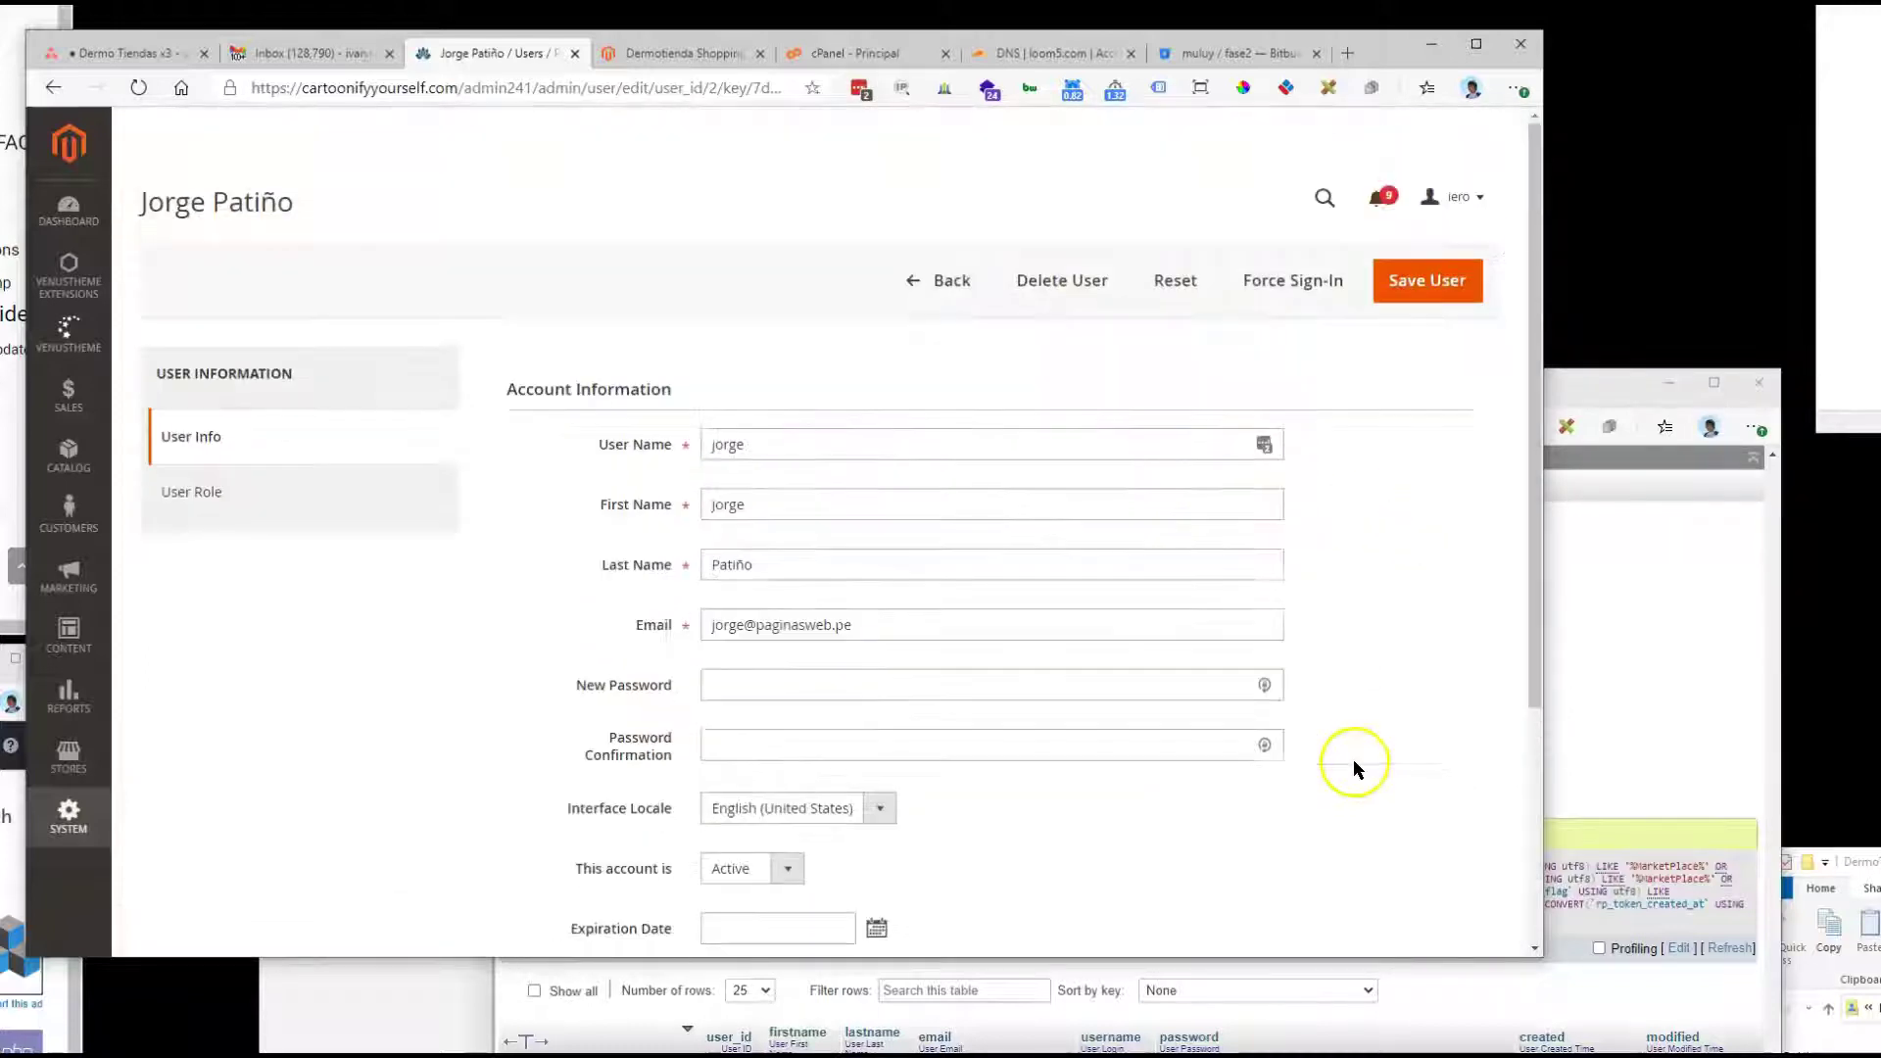
left_click(1077, 286)
left_click(968, 258)
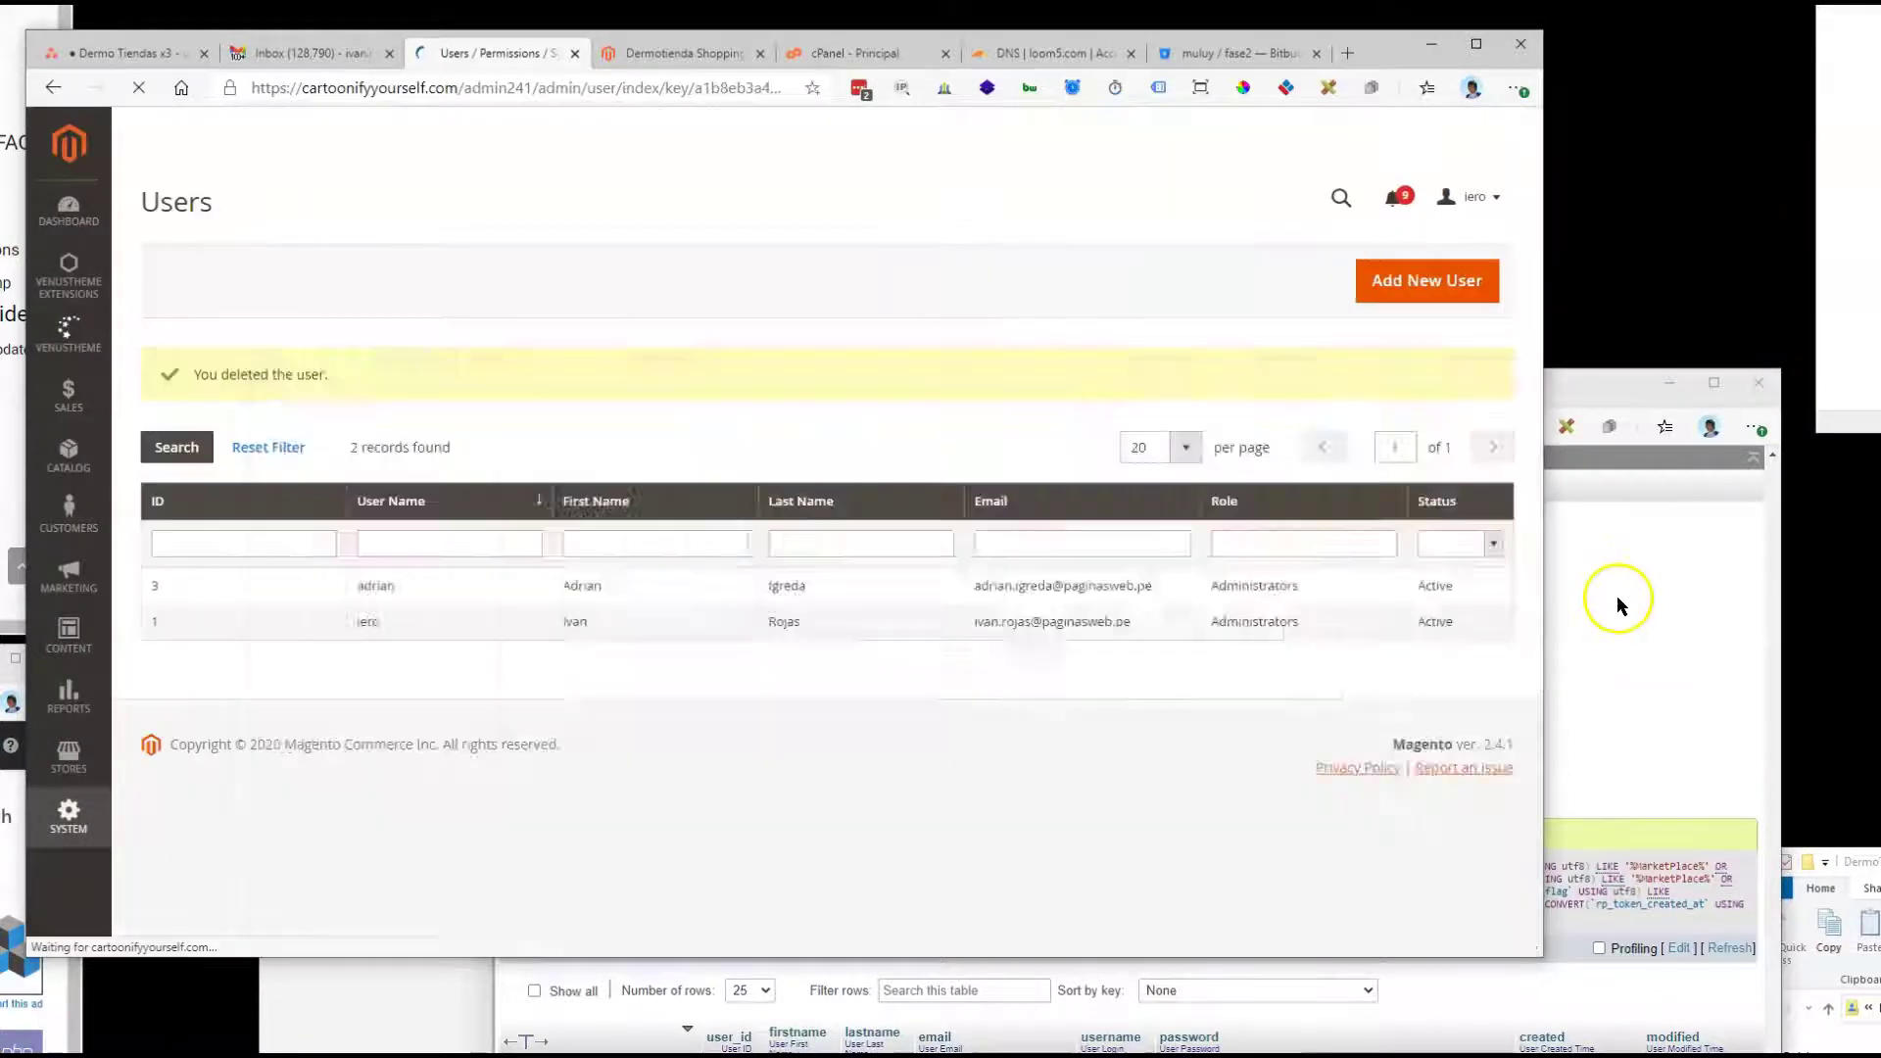
left_click(1617, 596)
left_click_drag(1587, 360, 1620, 95)
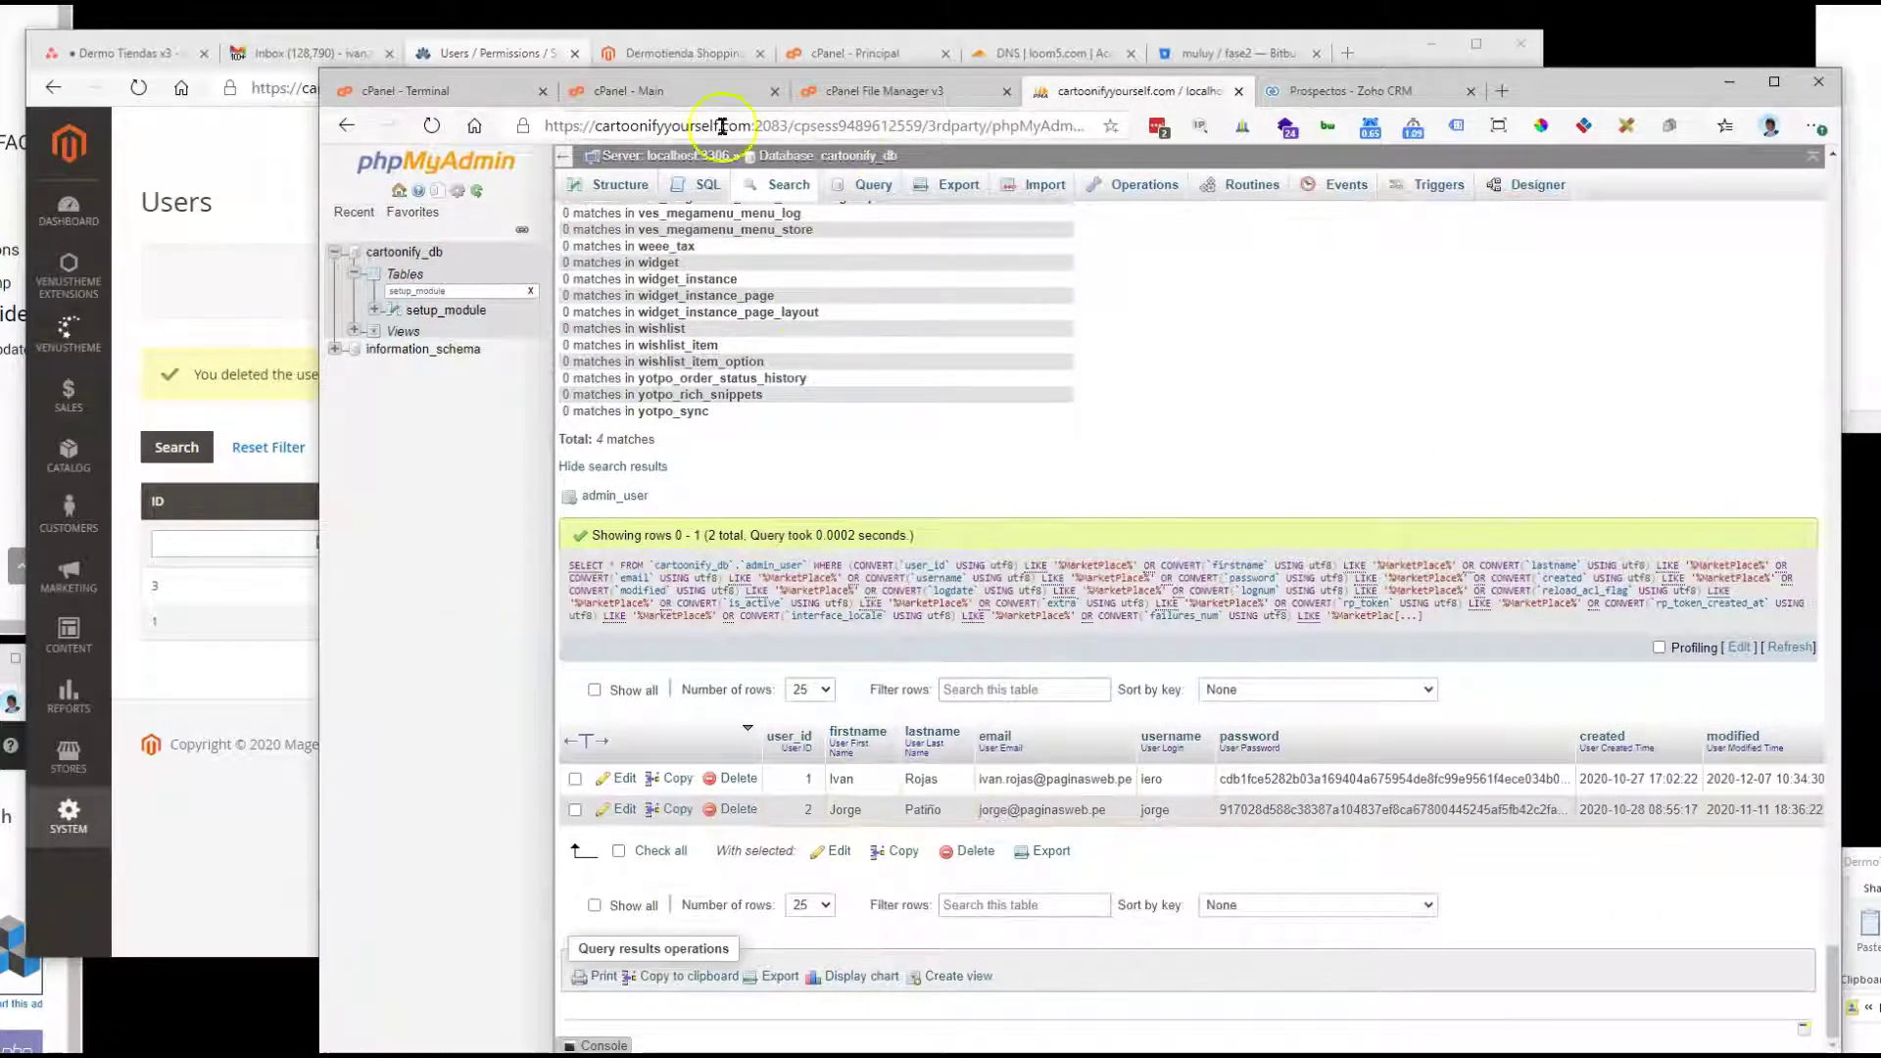
Step: Run 'php bin/magento setup:upgrade' in the terminal and open Catalog > Products in Magento Admin
left_click(411, 90)
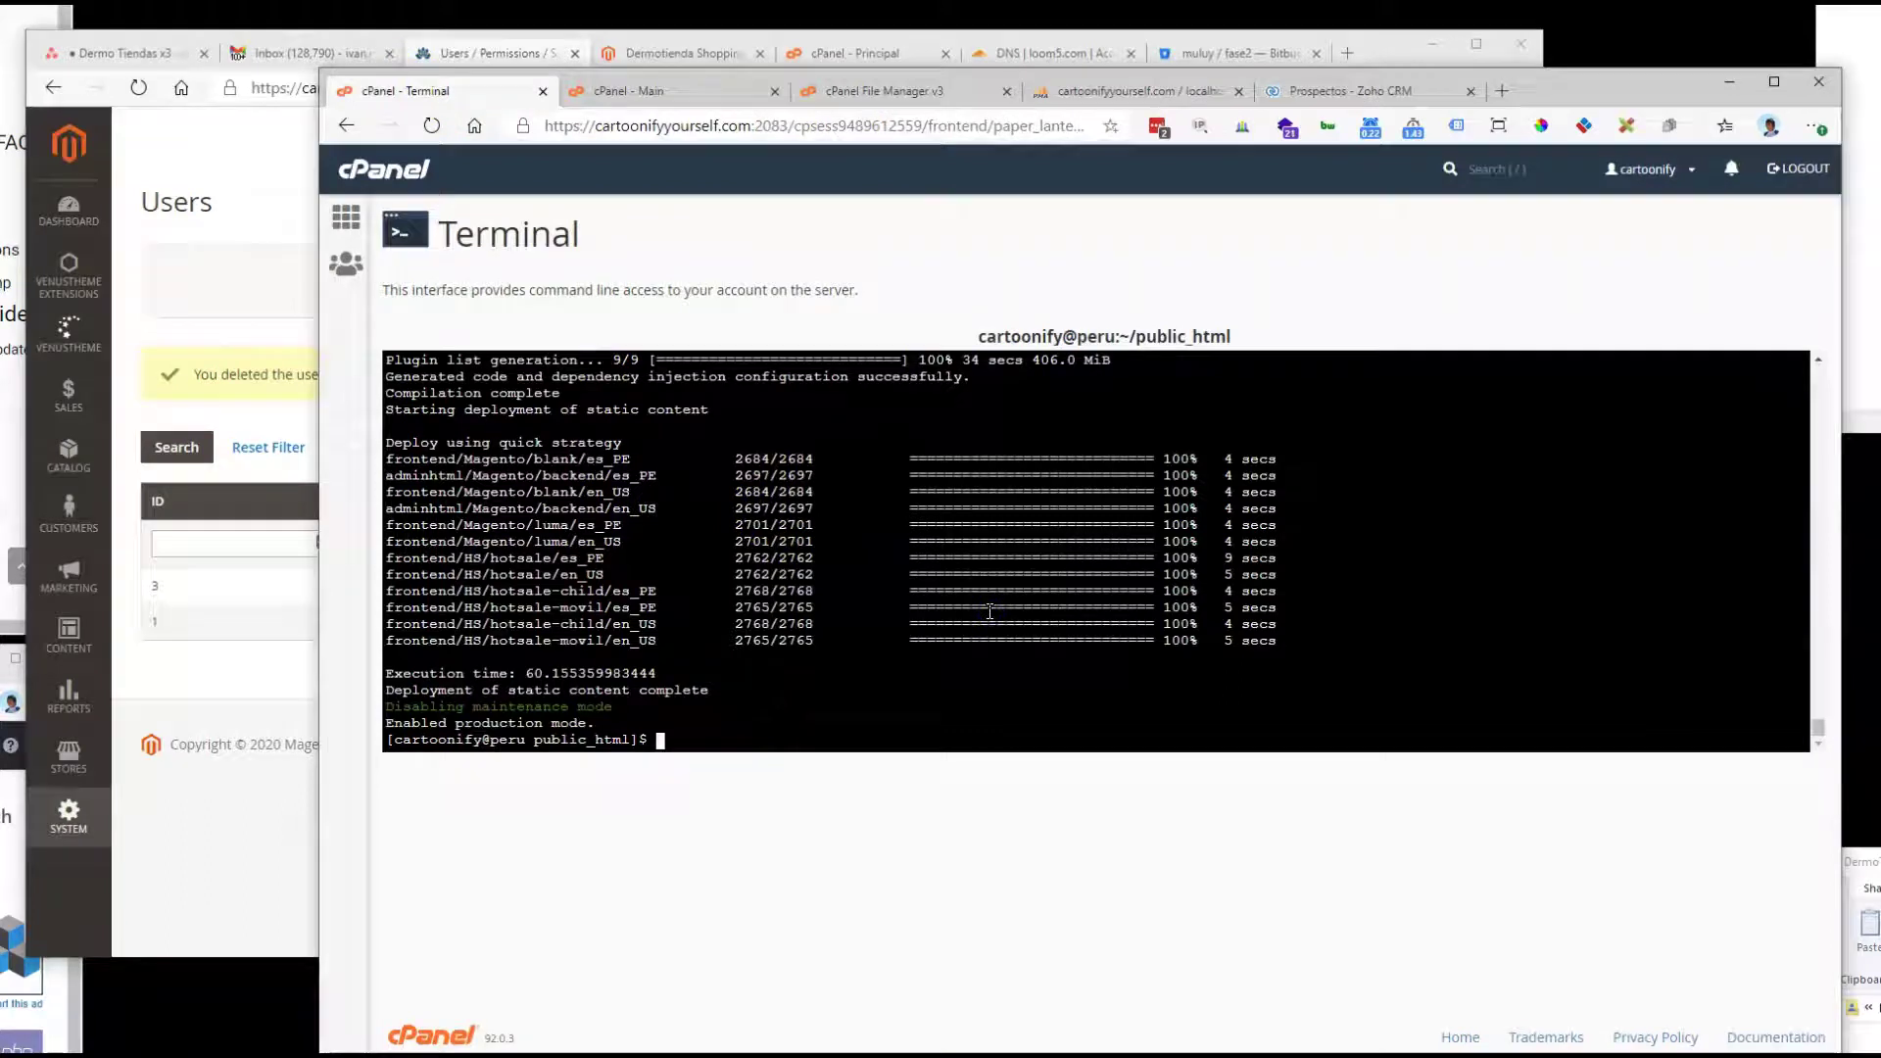
key("Up")
key("Up")
key("Up")
key("Up")
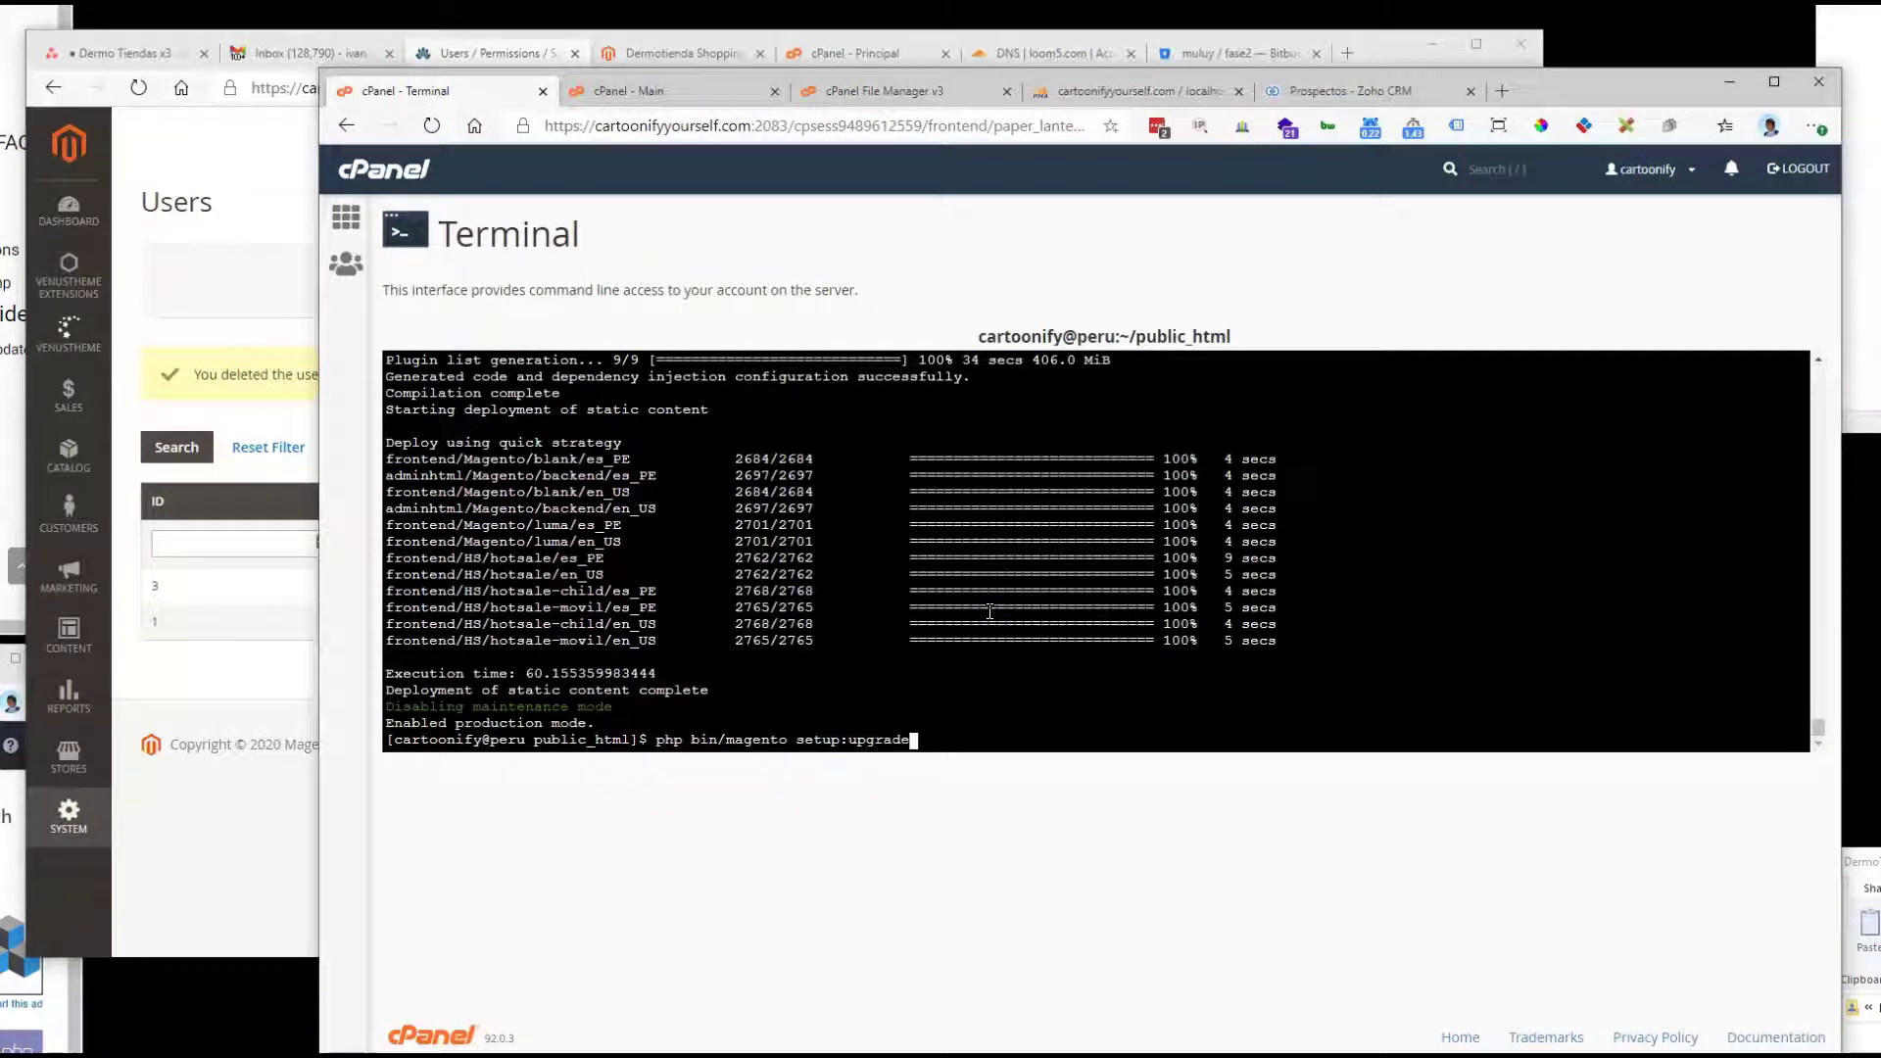
key("Return")
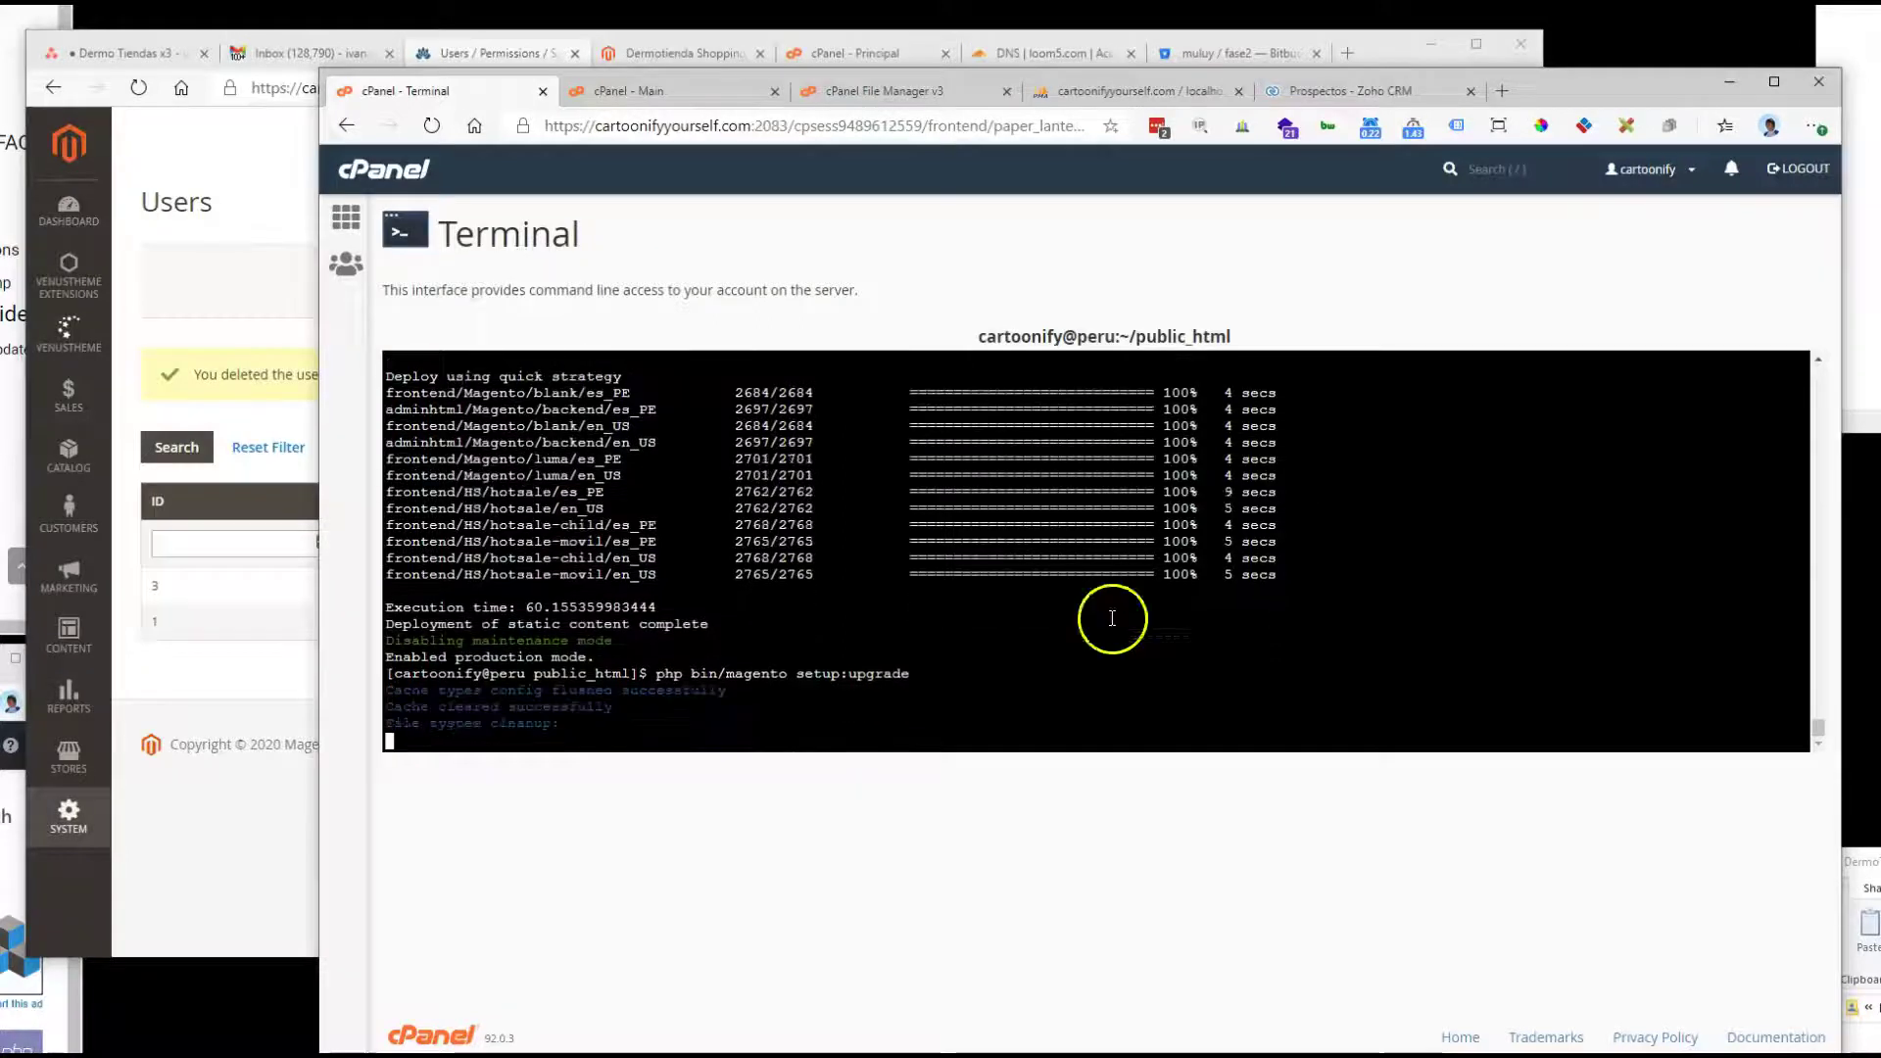
left_click(255, 206)
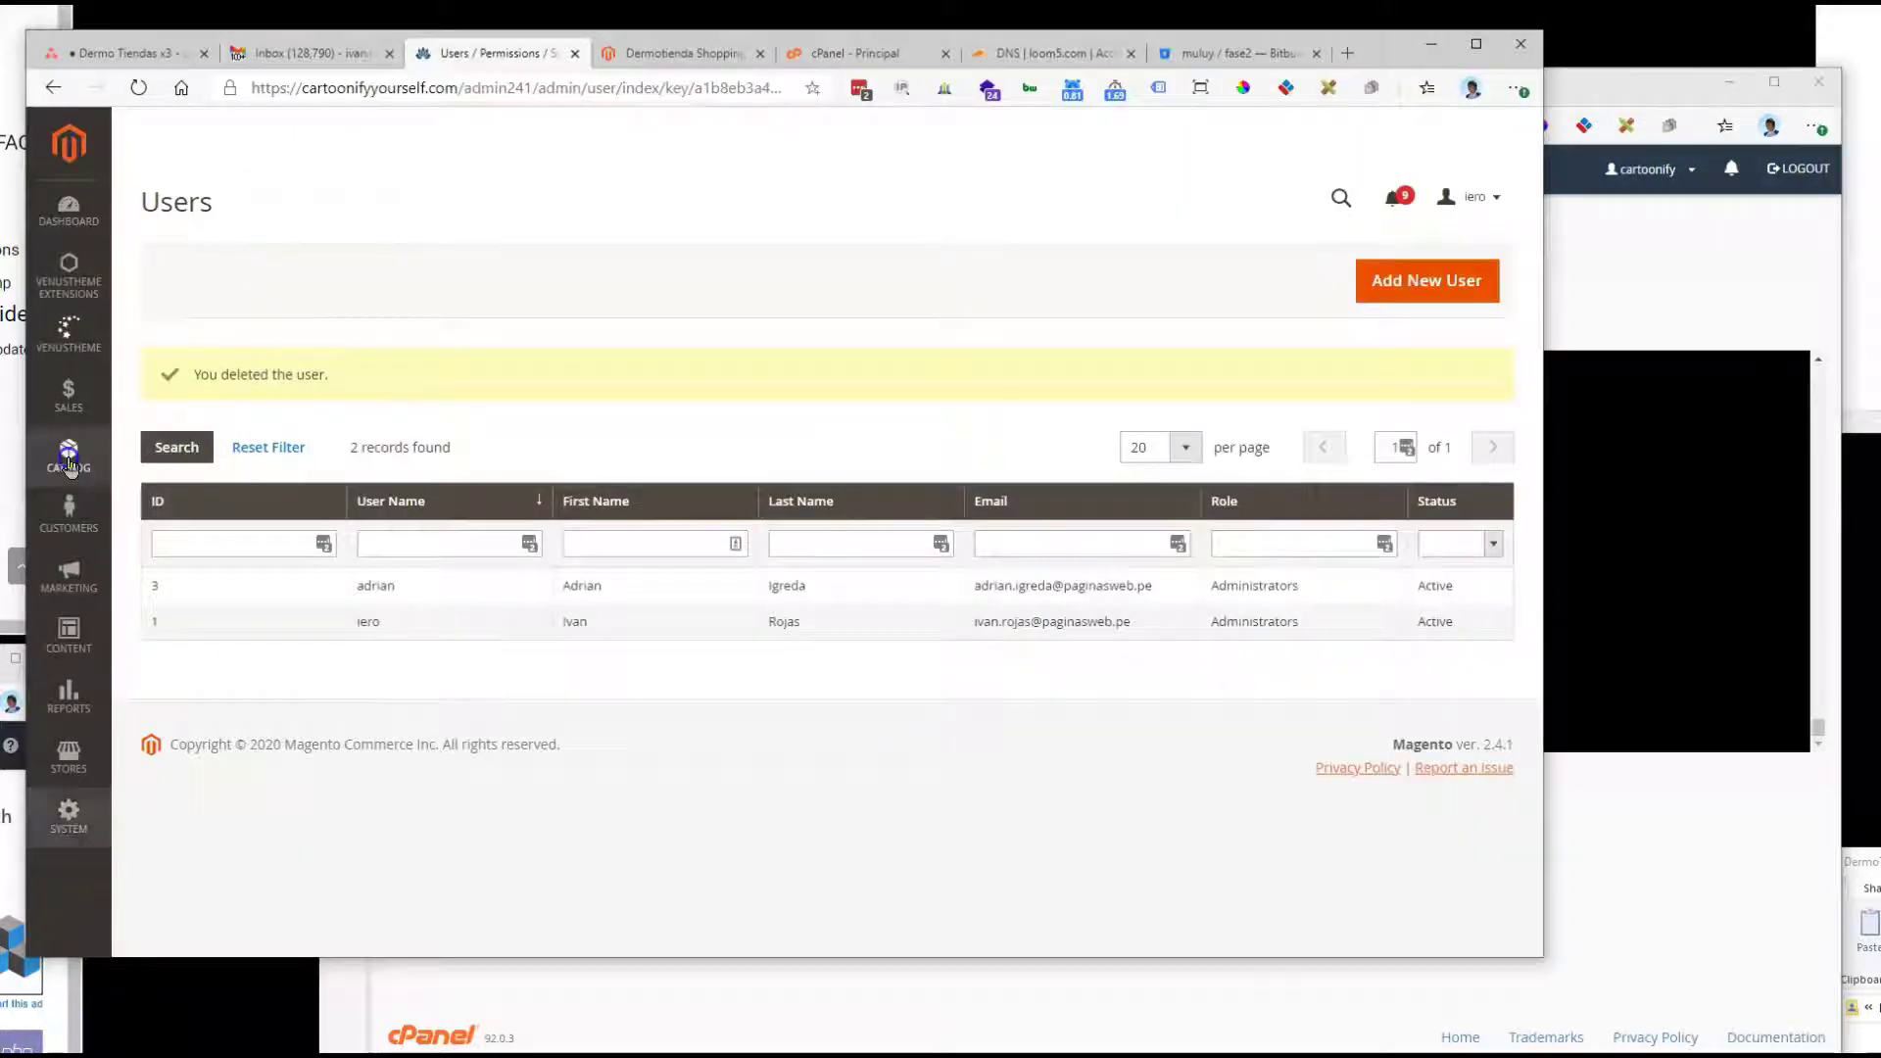
left_click(69, 453)
left_click(177, 217)
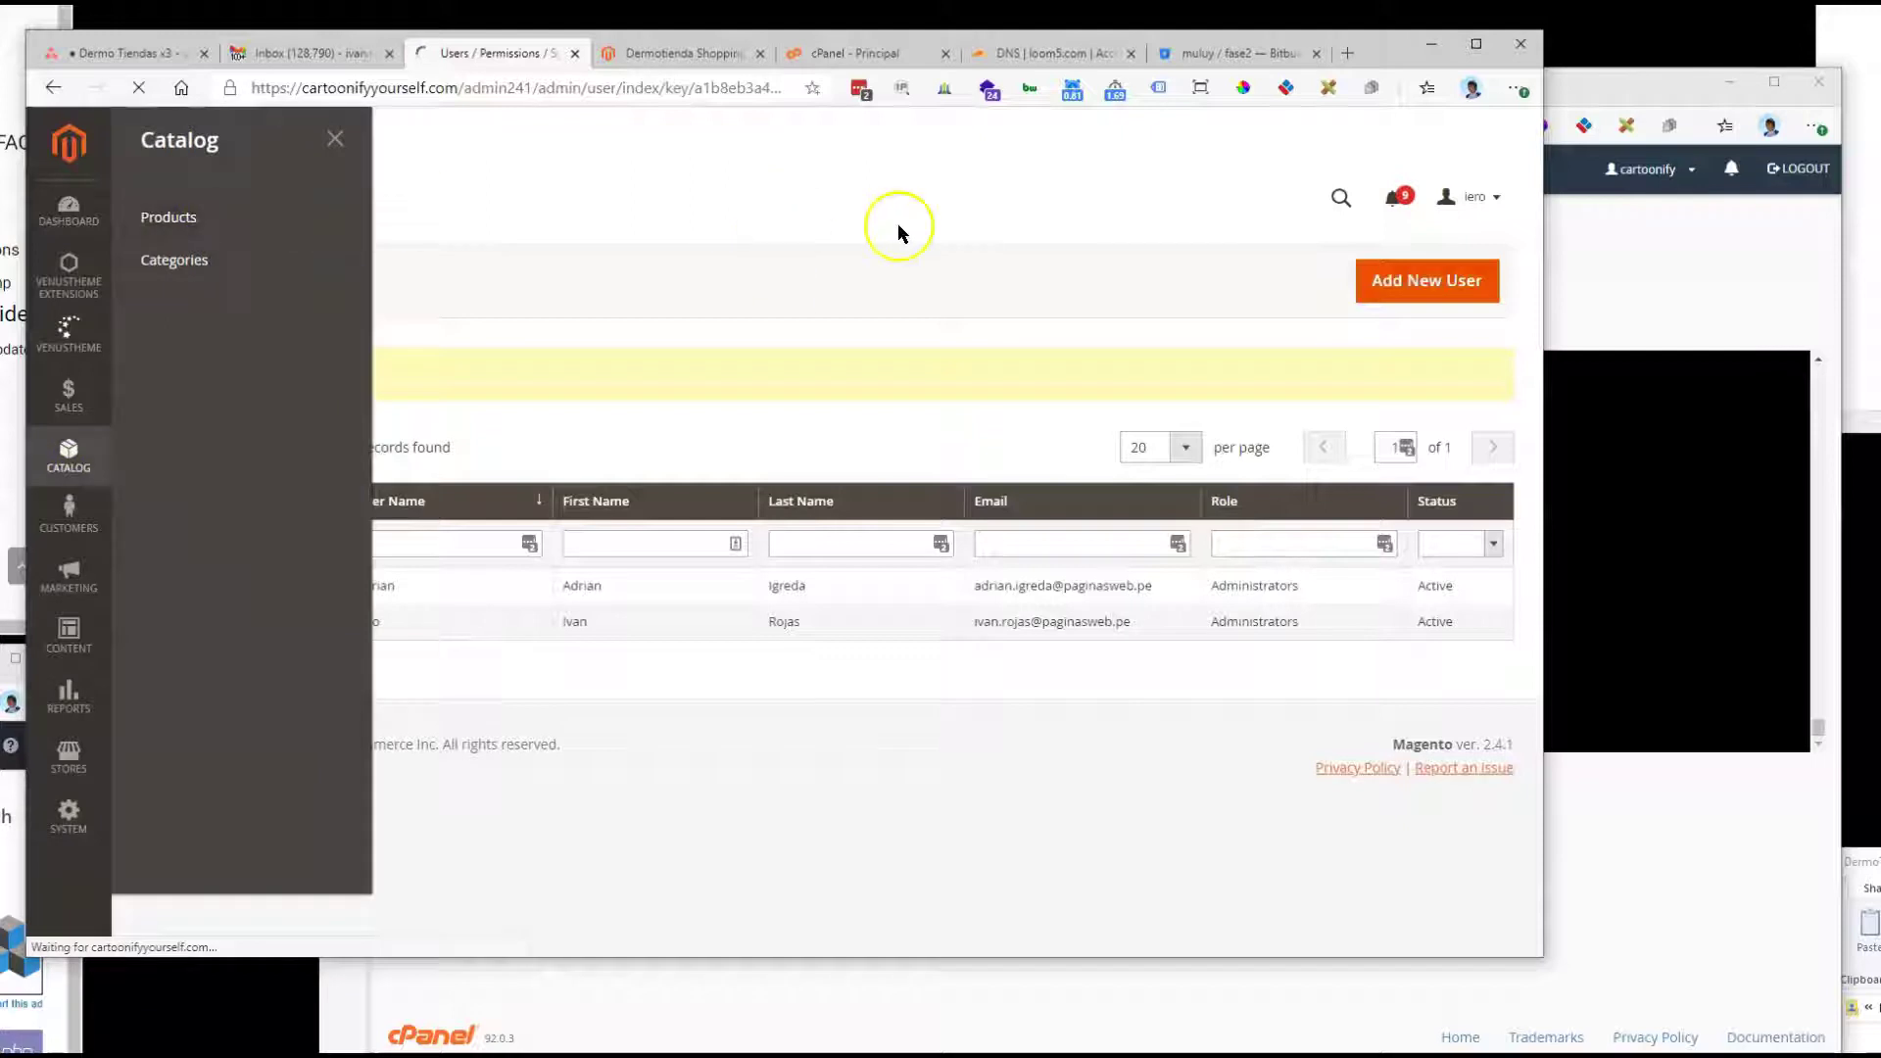
Step: Check the terminal's progress and recall an earlier deploy mode command
left_click(1674, 271)
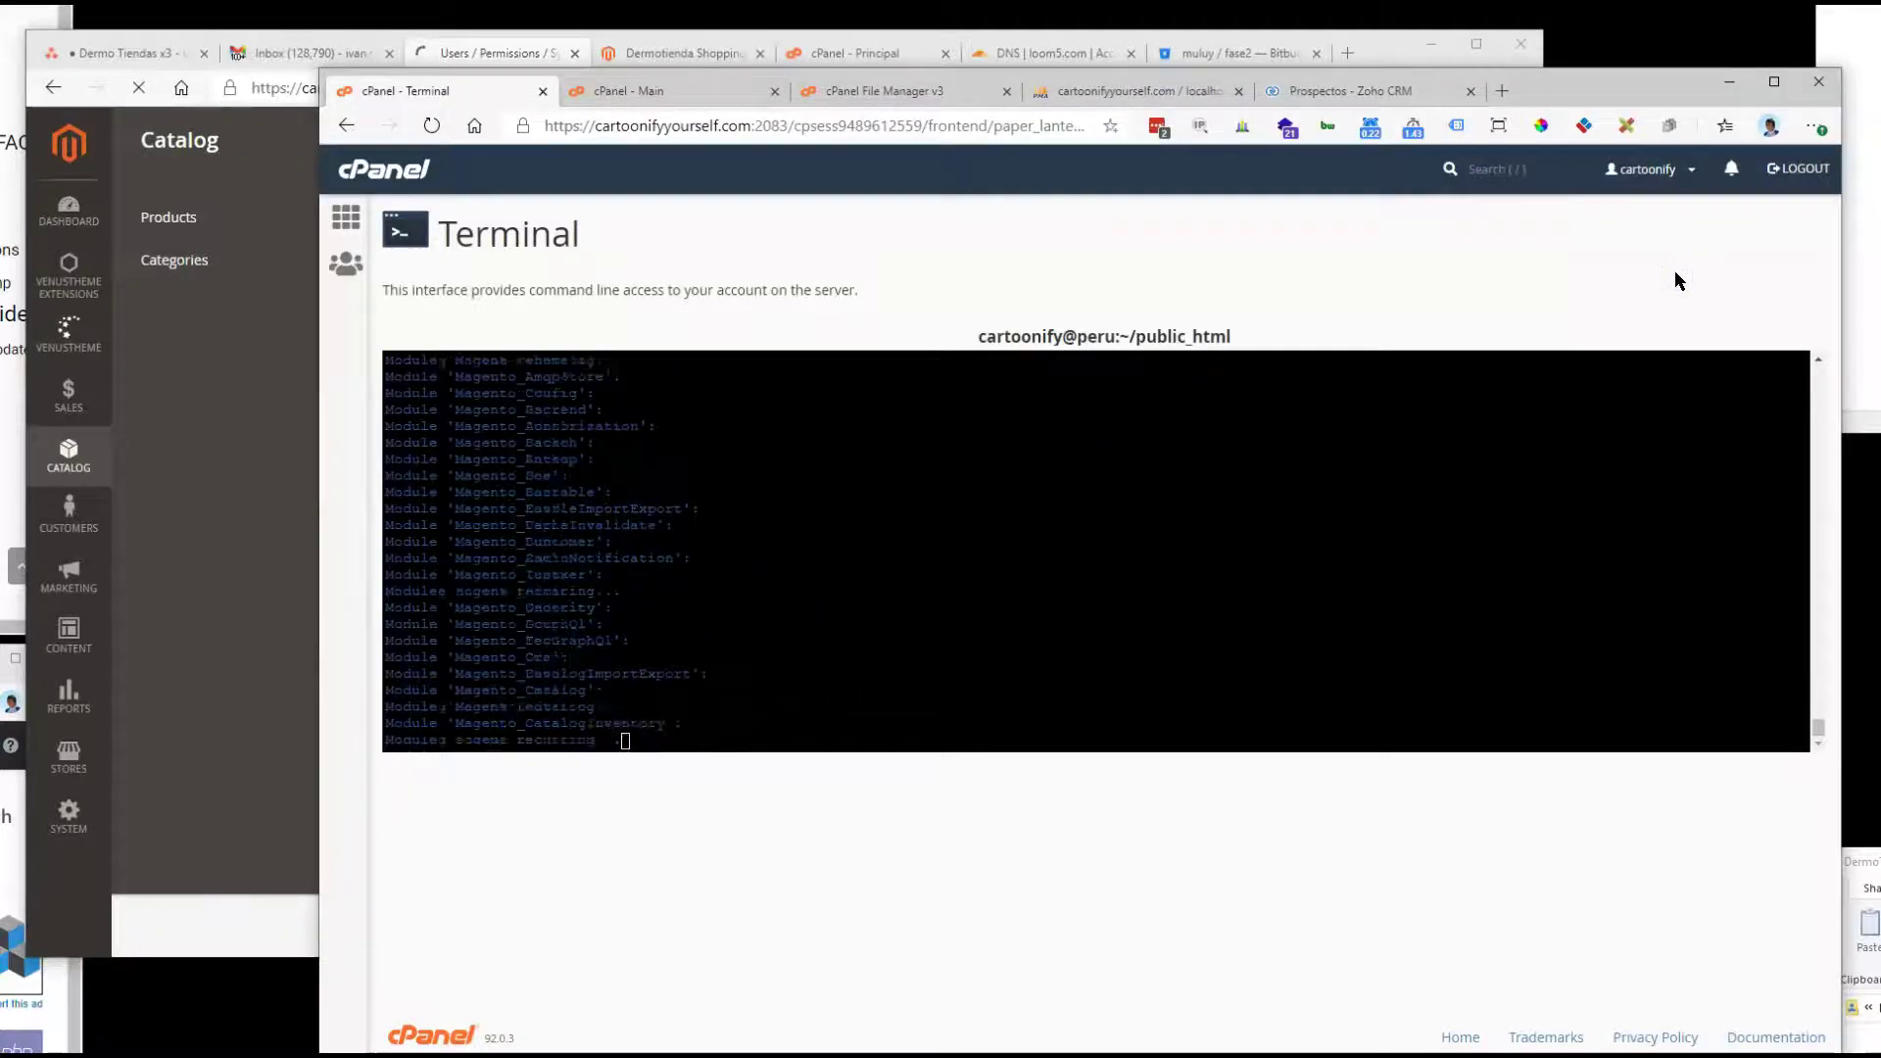
key("Up")
key("Up")
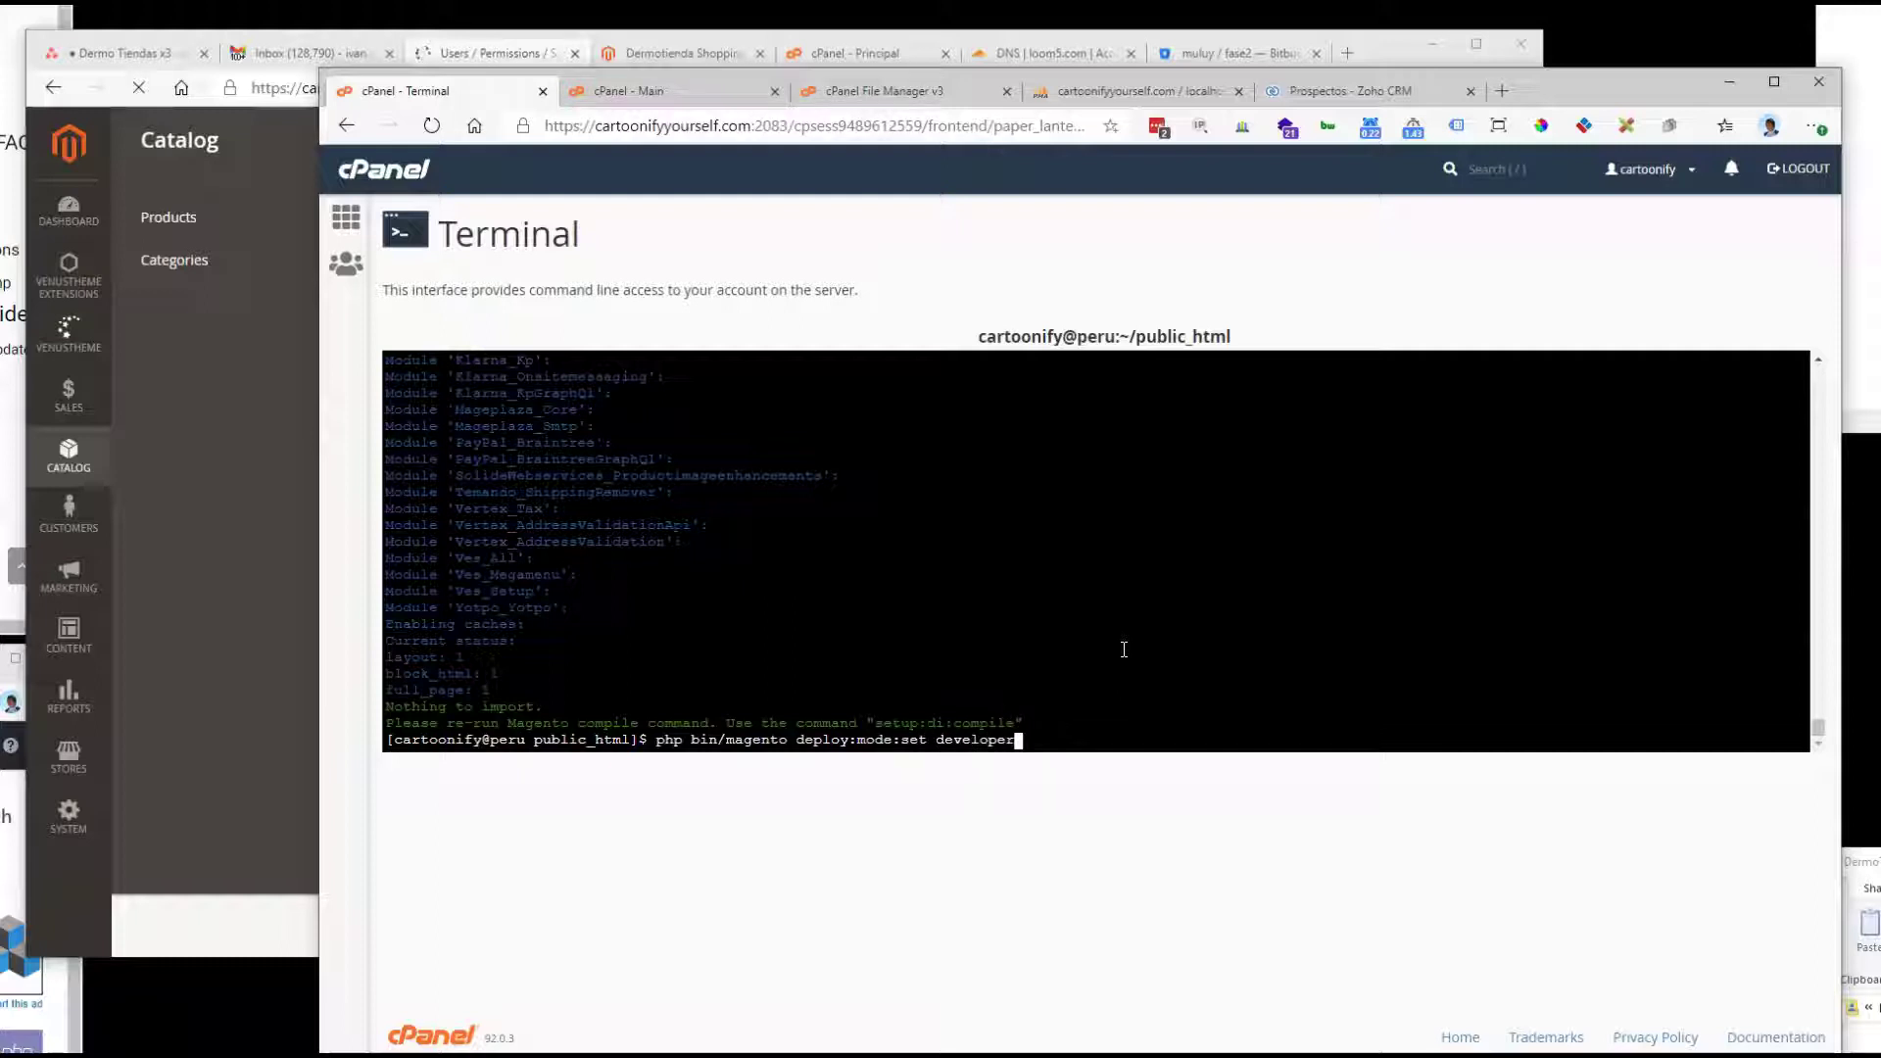
left_click(233, 872)
left_click_drag(203, 882, 651, 848)
left_click(651, 849)
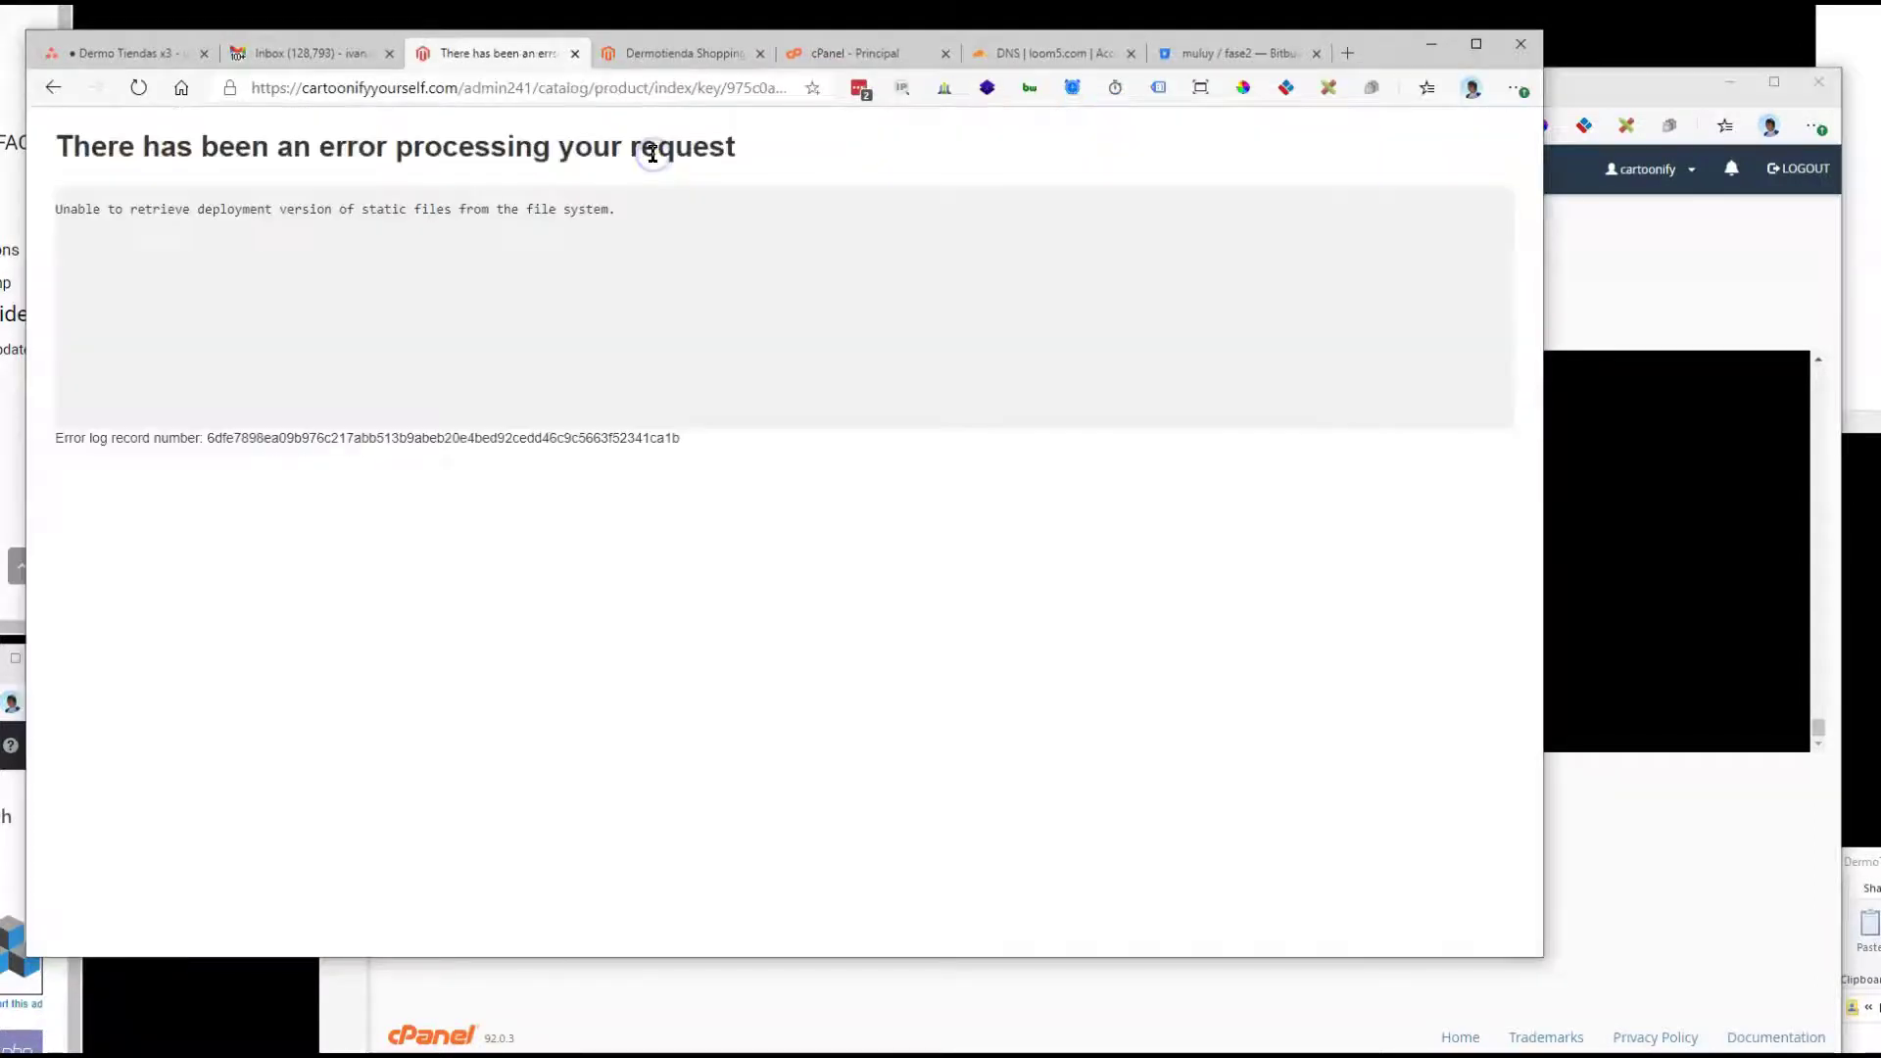
Step: Run 'php bin/magento deploy:mode:set developer' and reload the Magento products page
left_click(1593, 648)
key("Return")
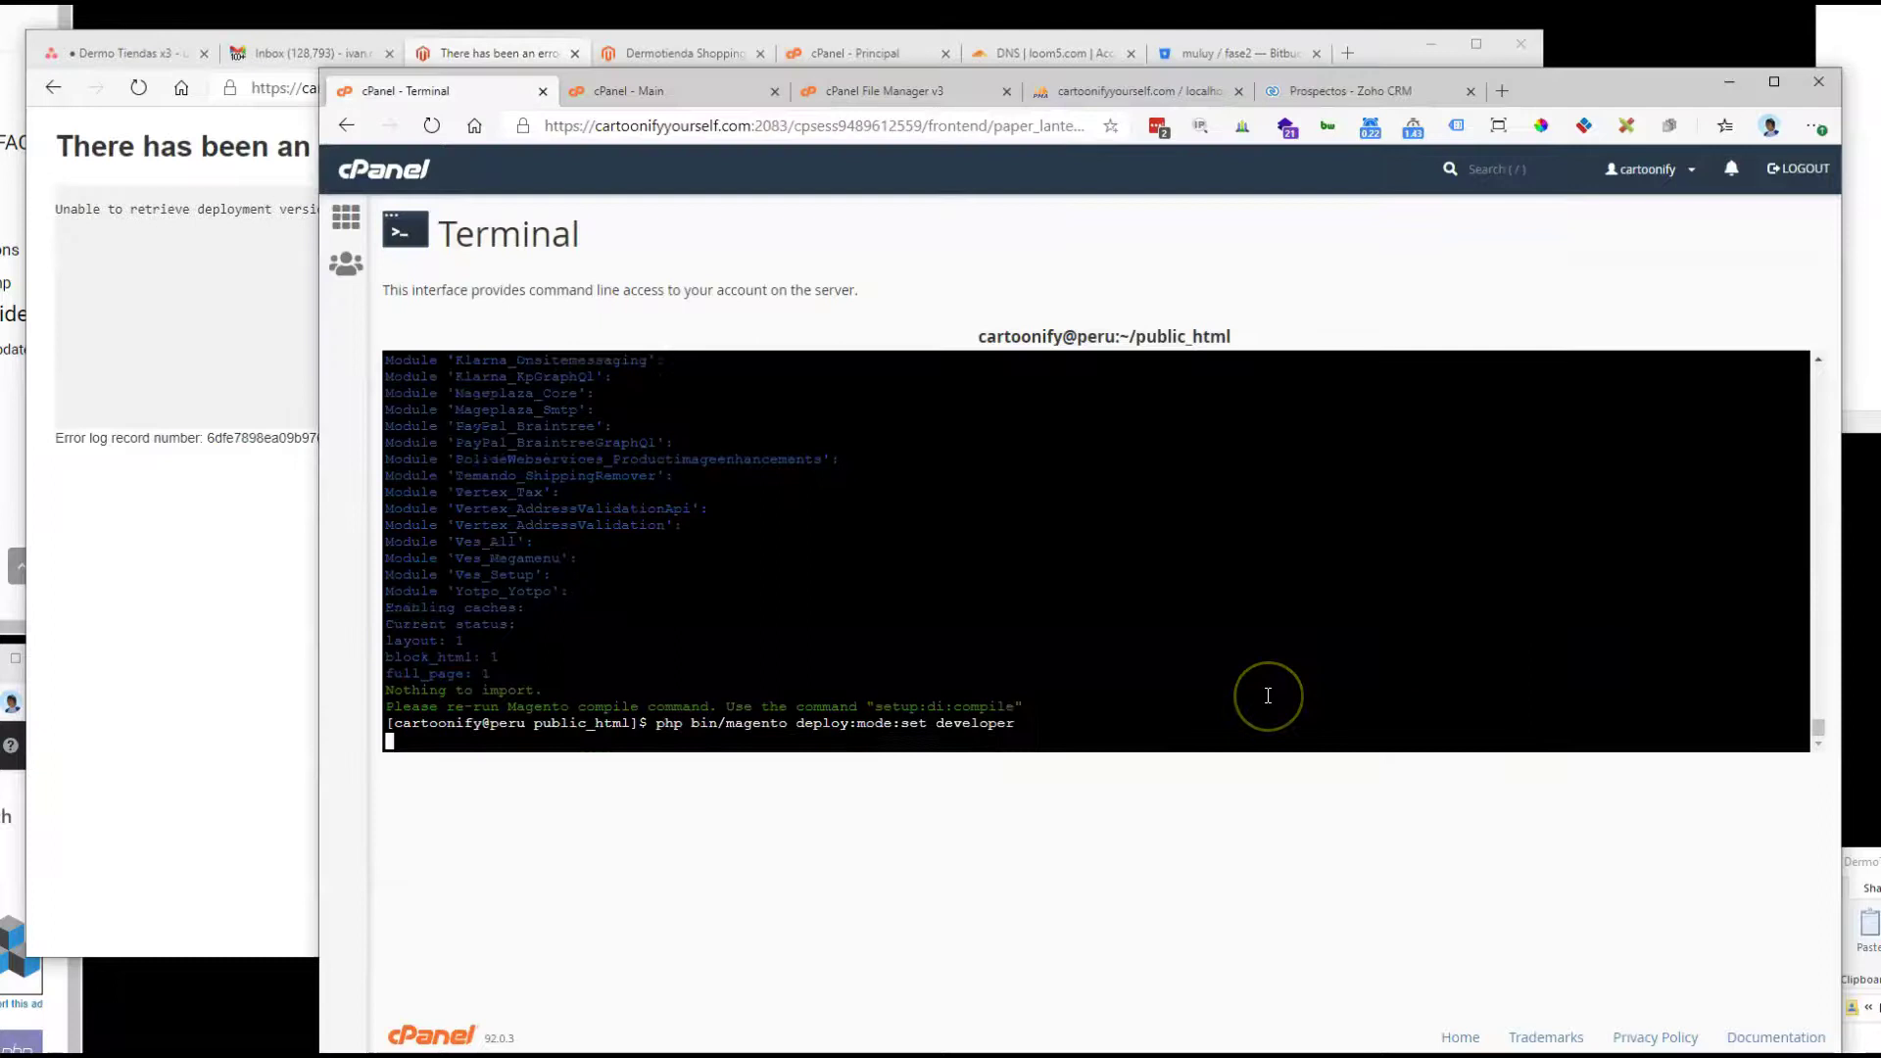
left_click(239, 777)
left_click(138, 88)
left_click(196, 553)
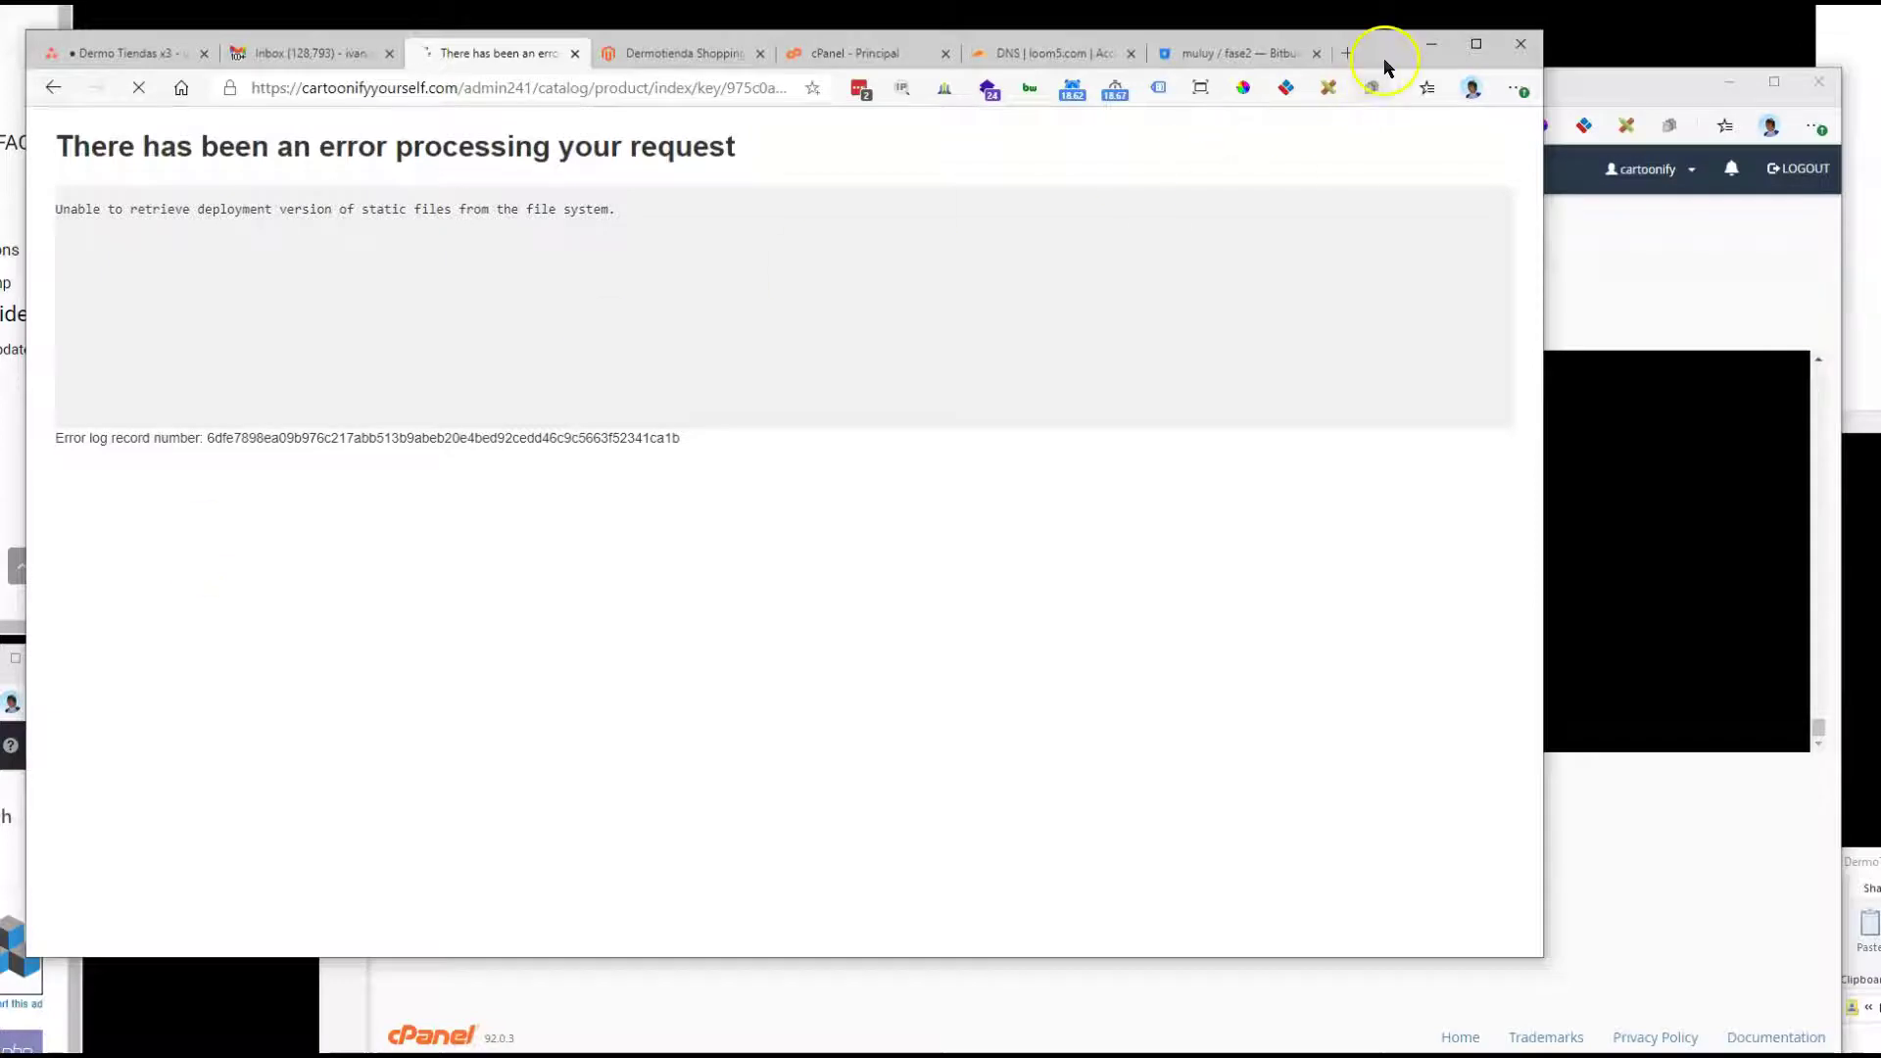
left_click_drag(1385, 56, 1365, 39)
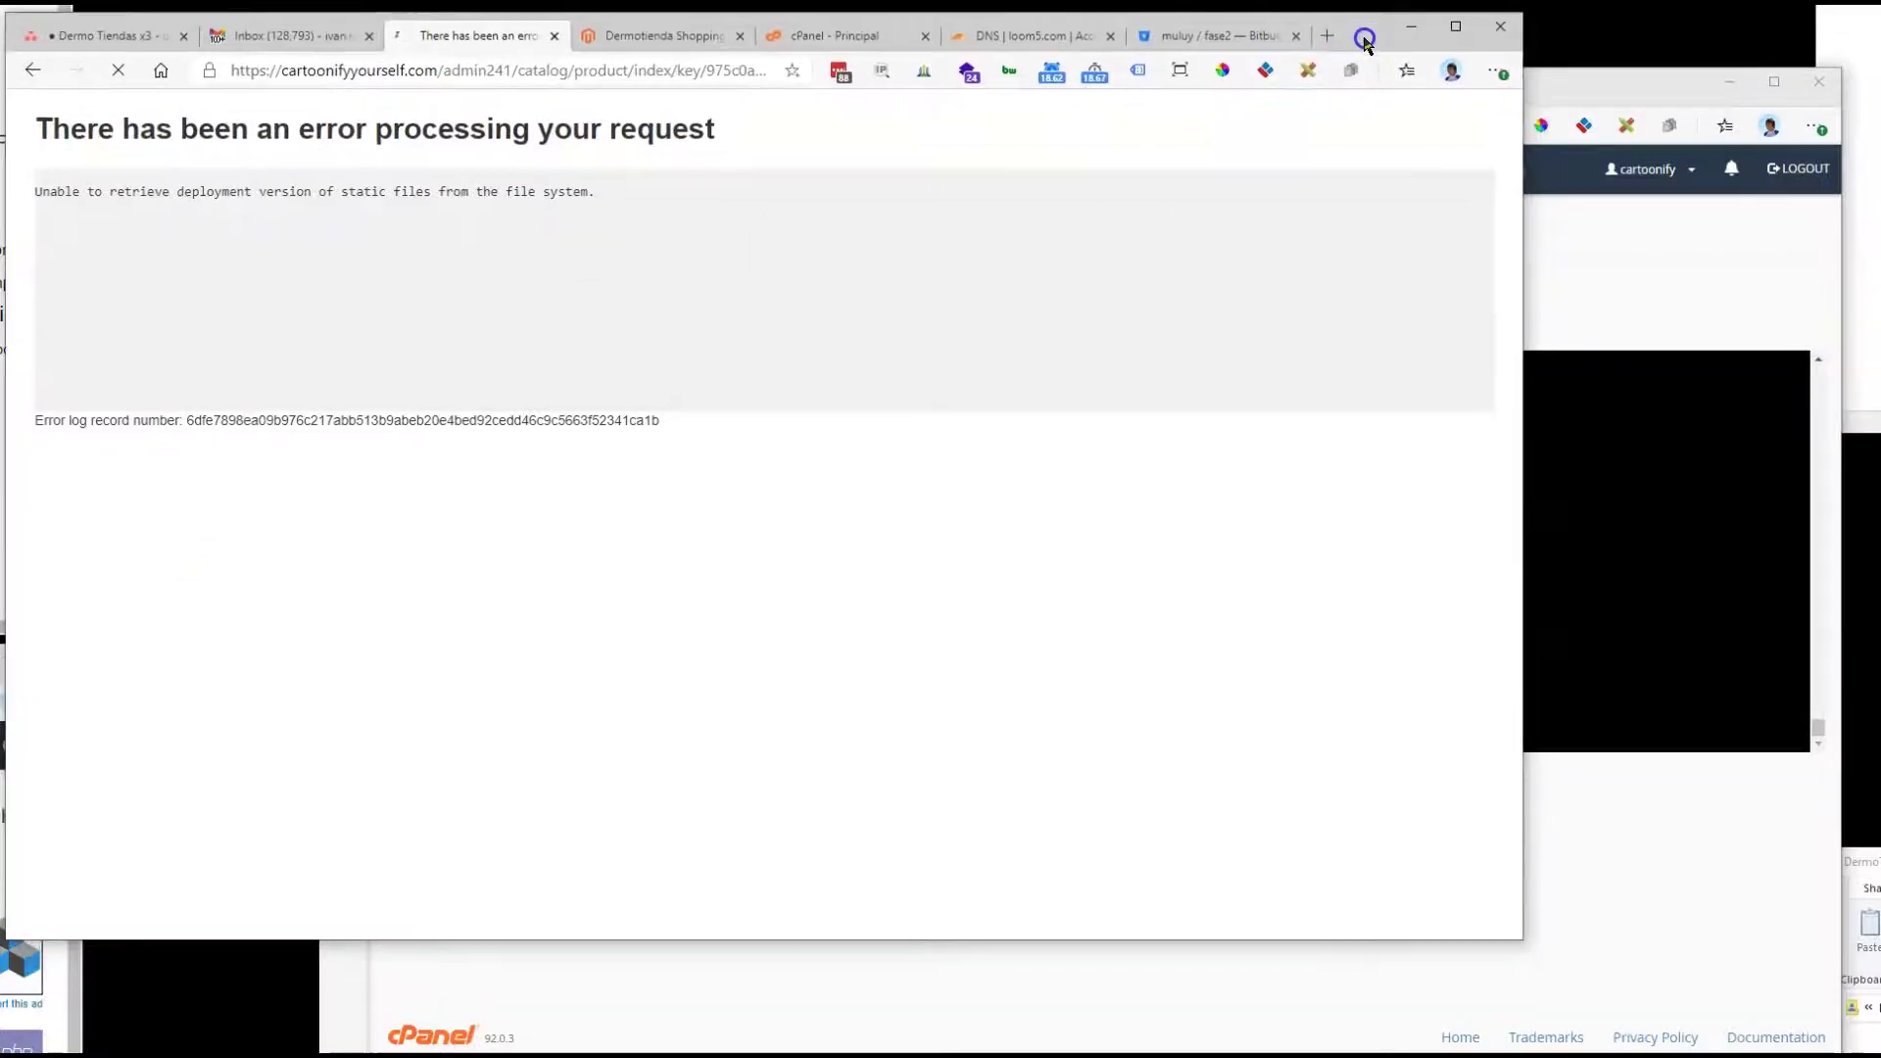
Step: Recall the 'php bin/magento indexer:reindex' command at the terminal prompt
left_click(1637, 291)
left_click(1088, 655)
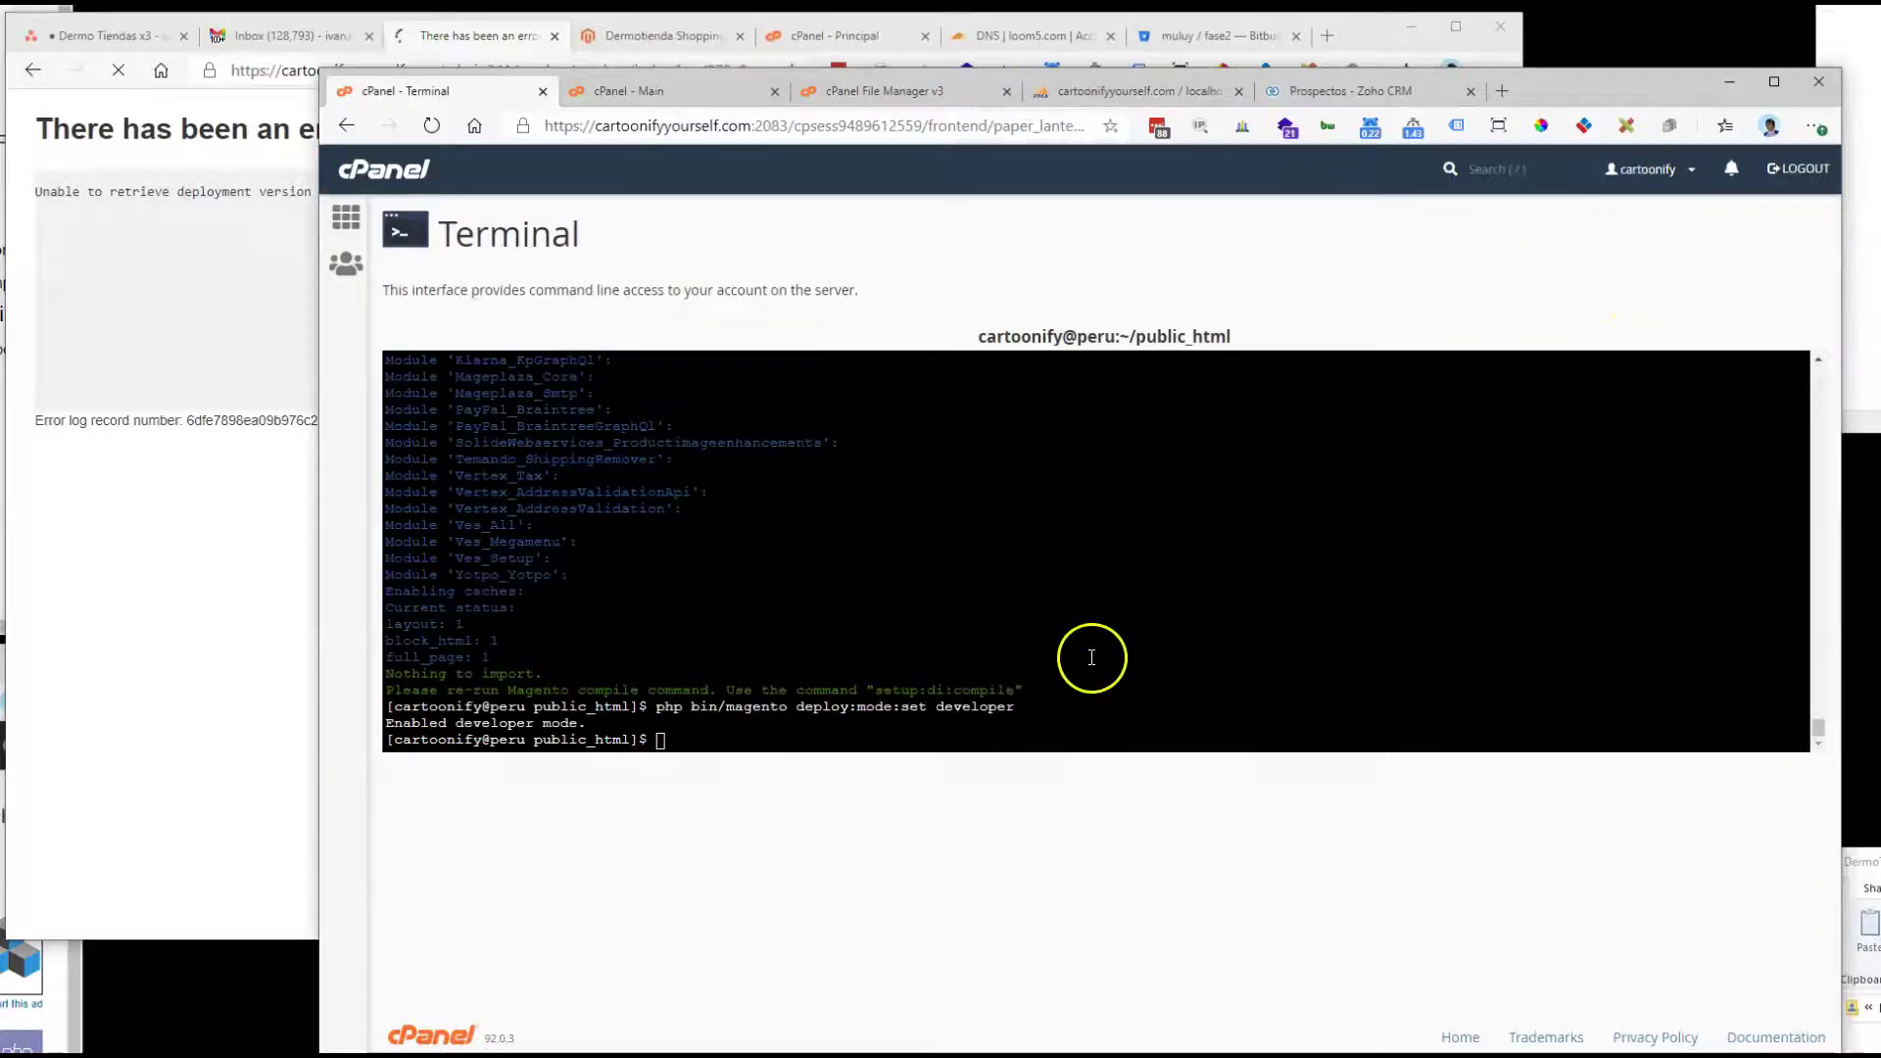
key("Up")
key("Up")
key("Up")
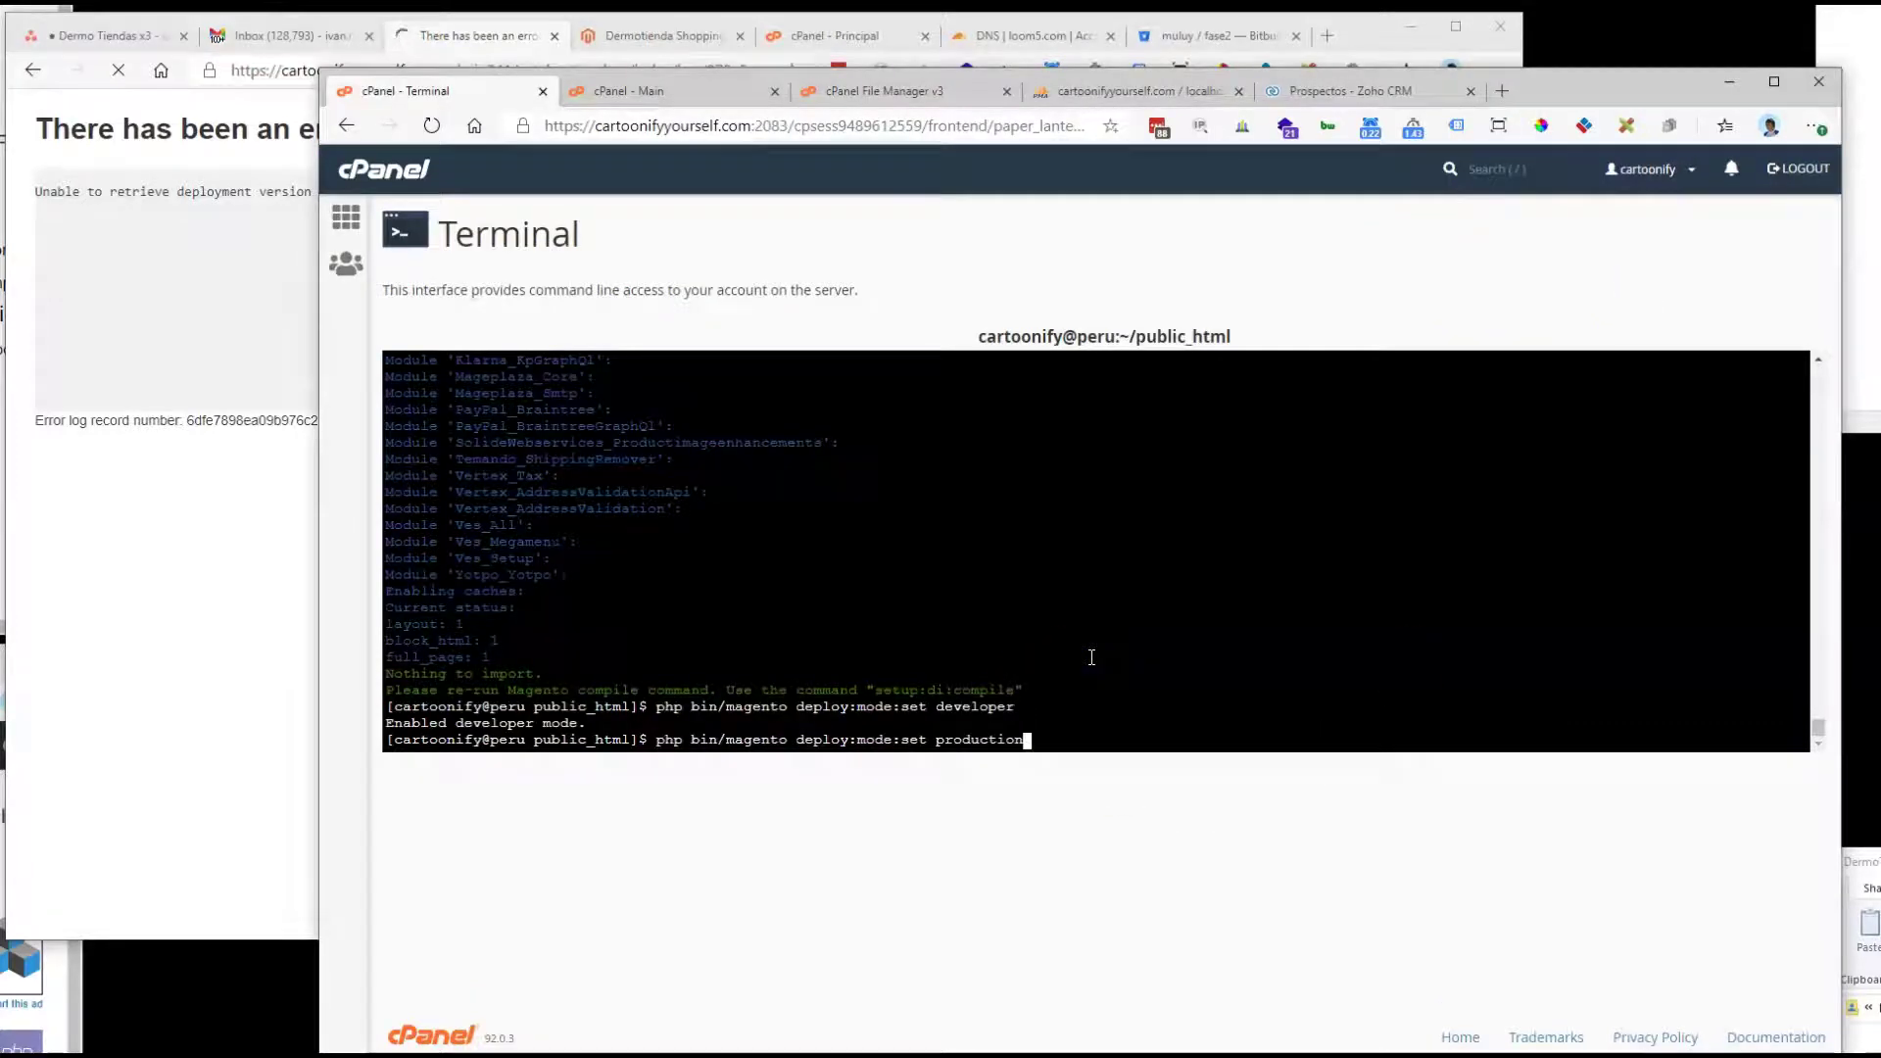
key("Up")
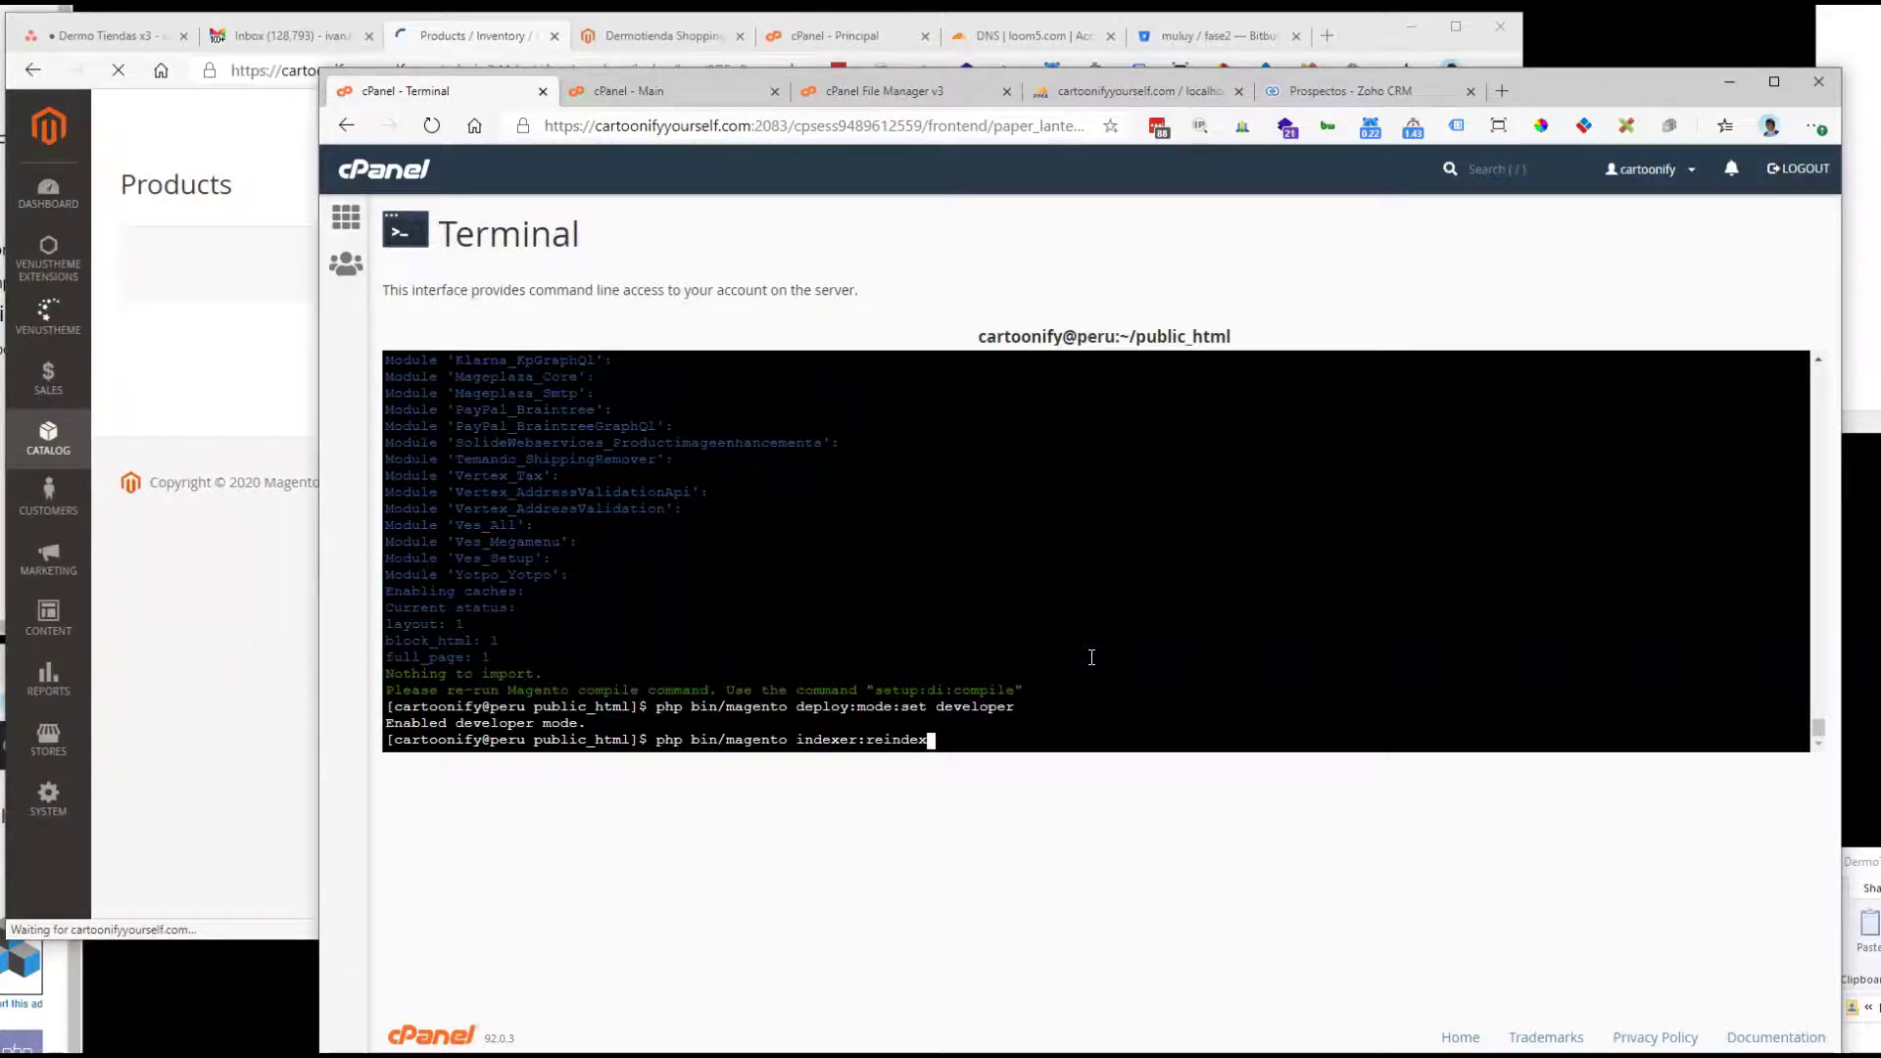
Step: Let the Products grid finish loading with producto prueba, testt and Test Product listed
left_click(227, 838)
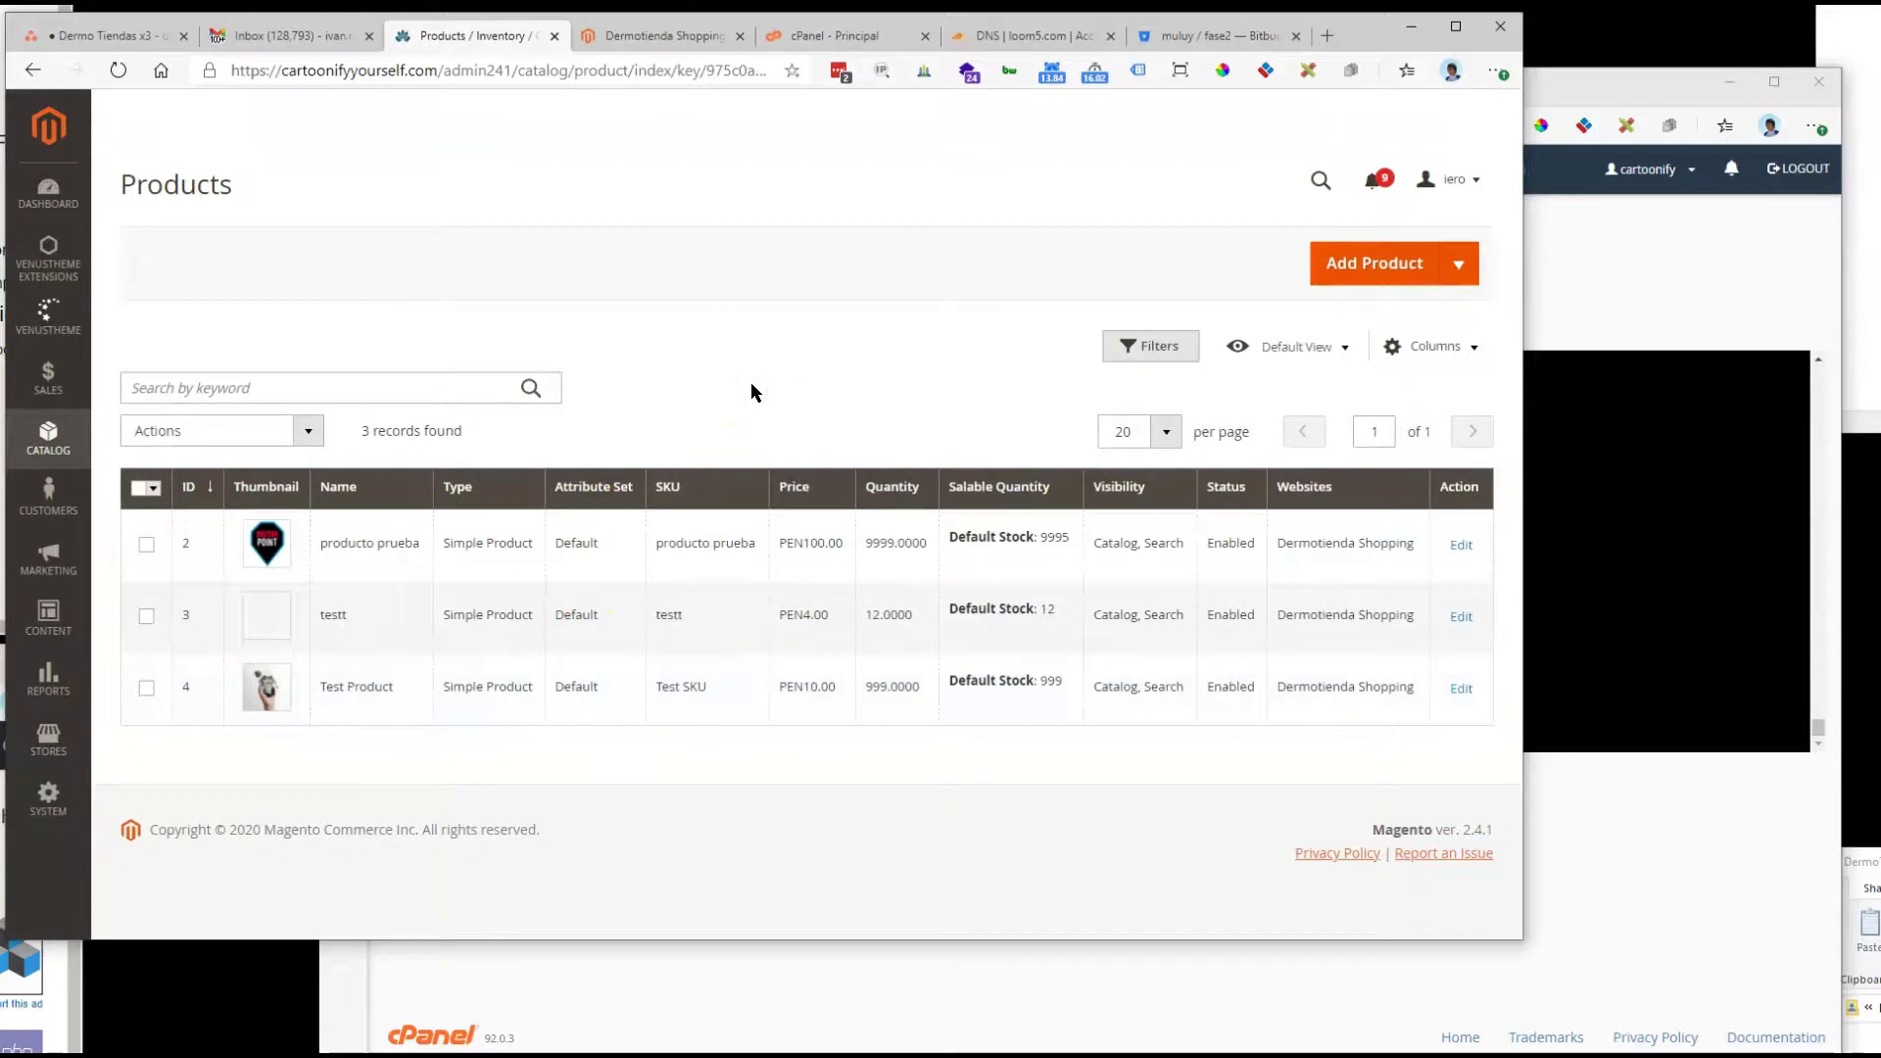
left_click(1705, 260)
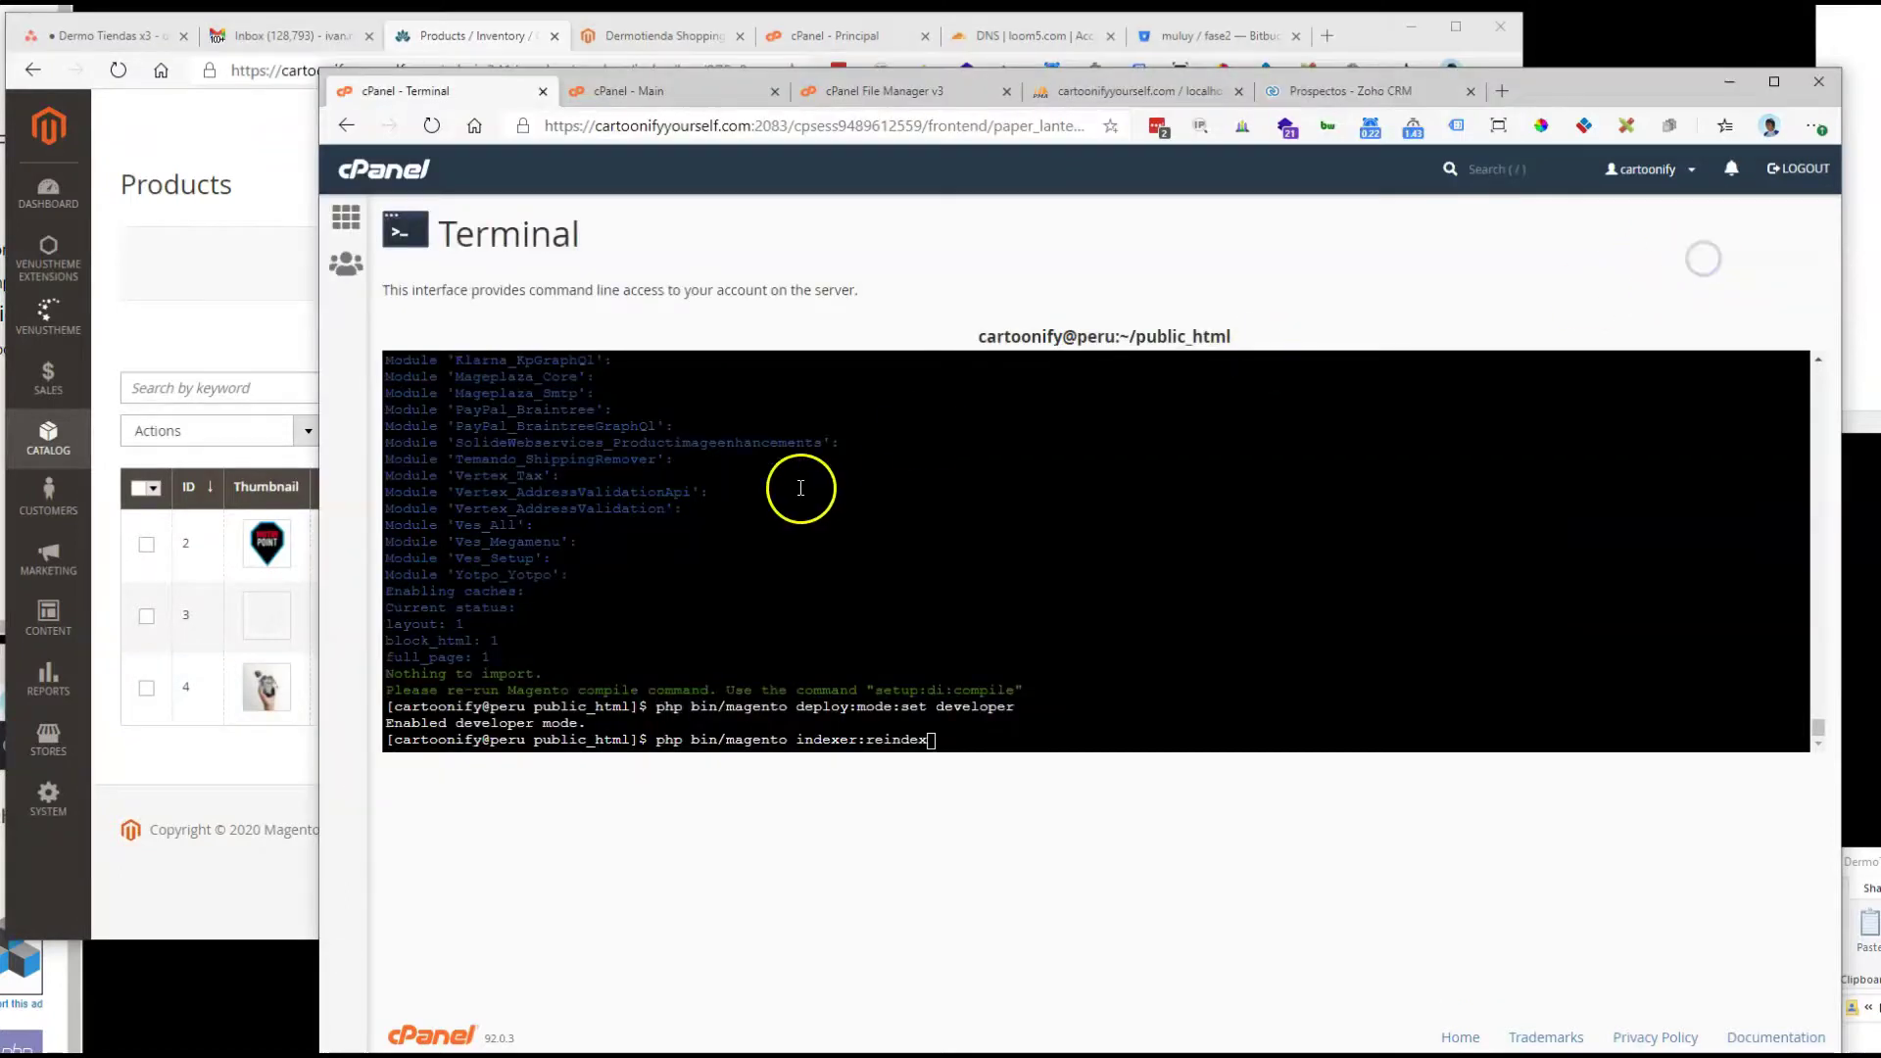
left_click(259, 274)
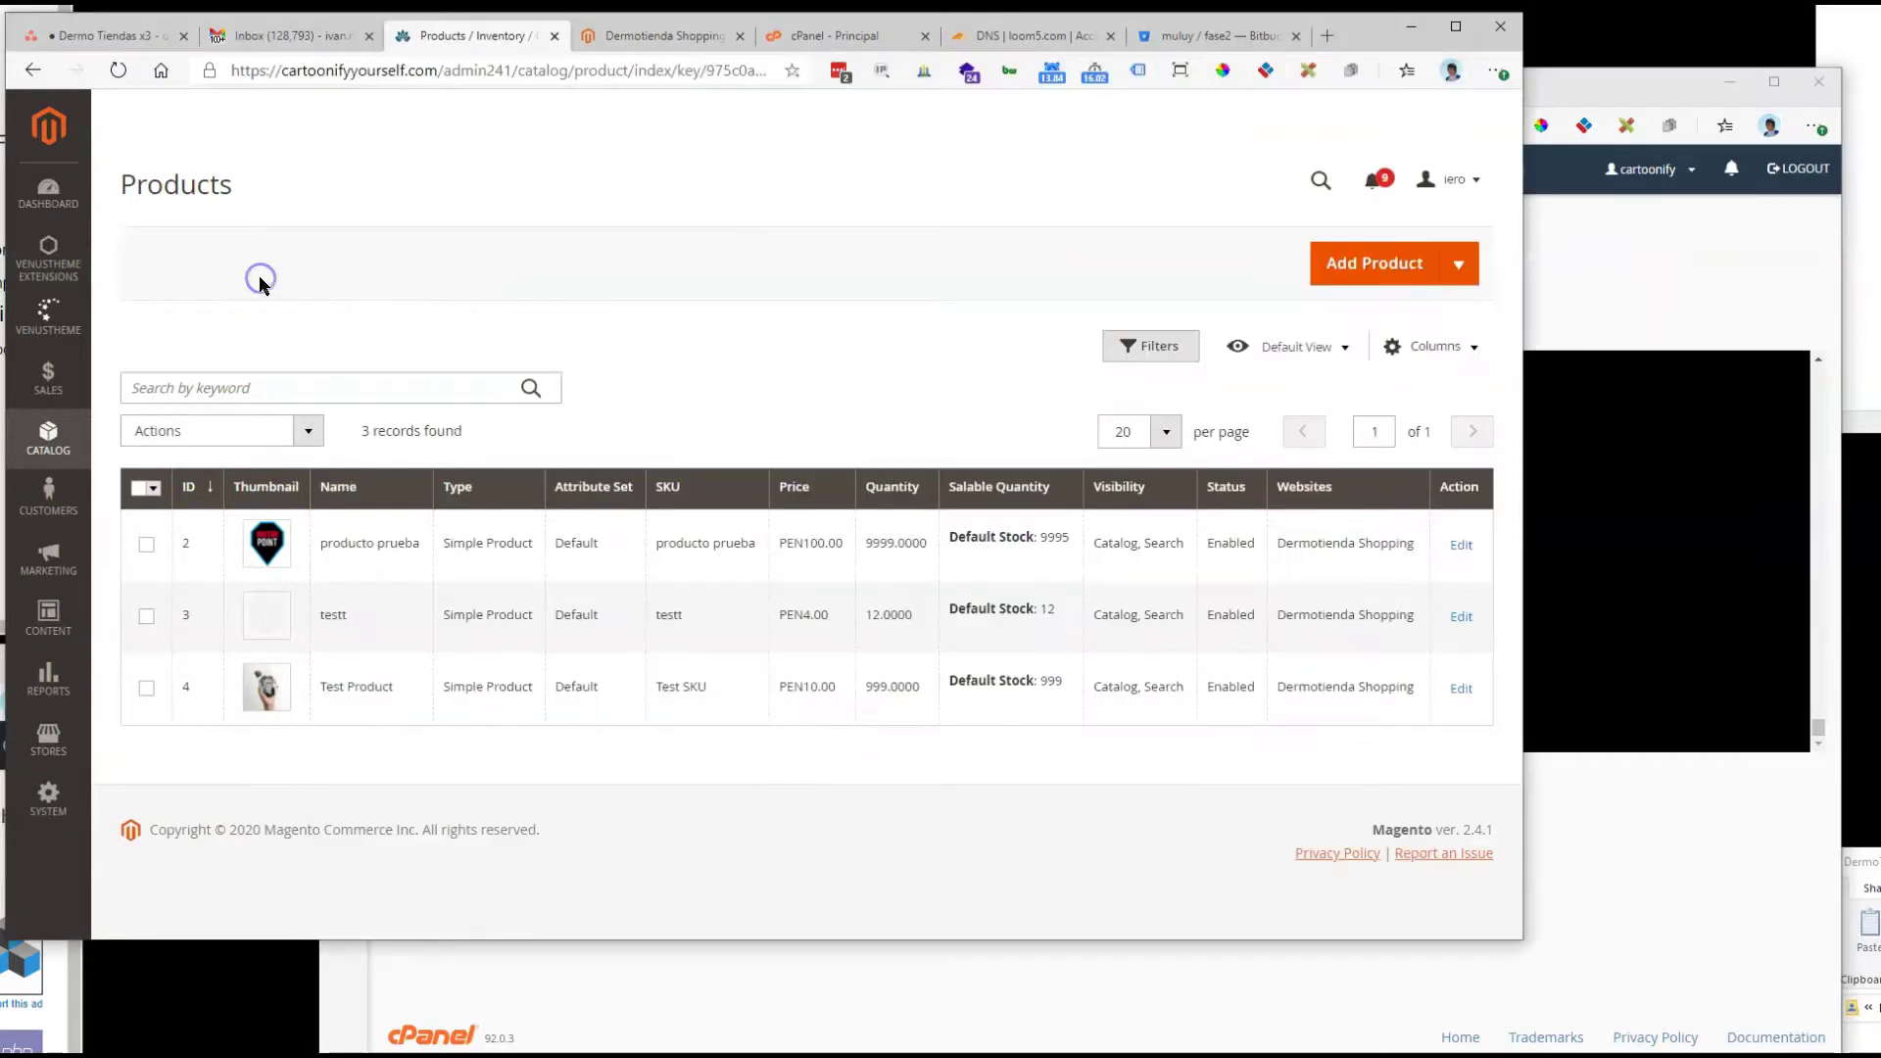